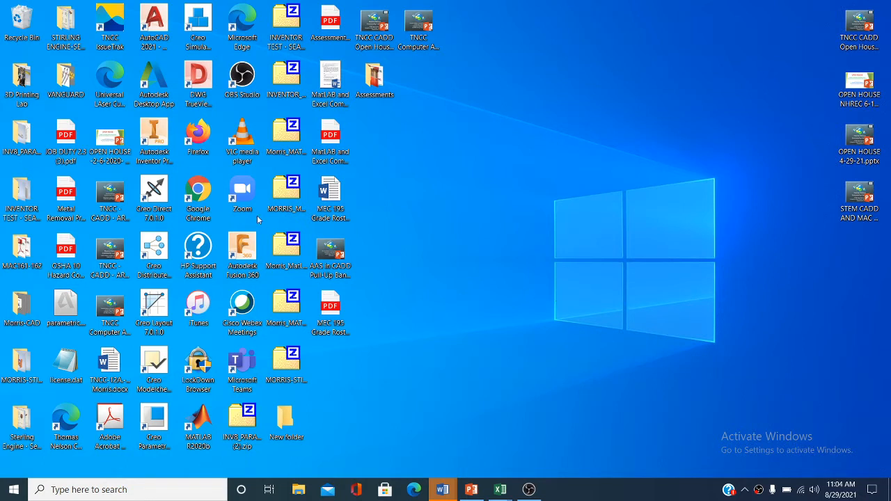
- Launch Autodesk Inventor and create a new part from the English Standard (in).ipt template
double_click(157, 156)
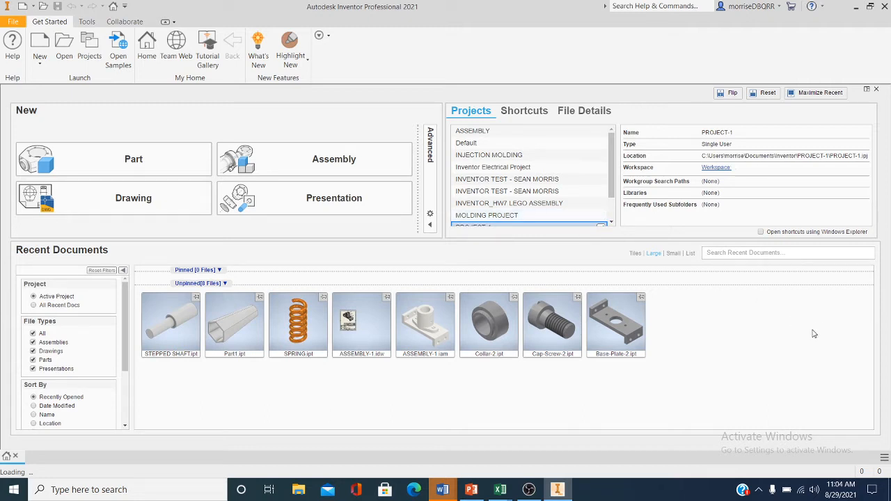
left_click(11, 22)
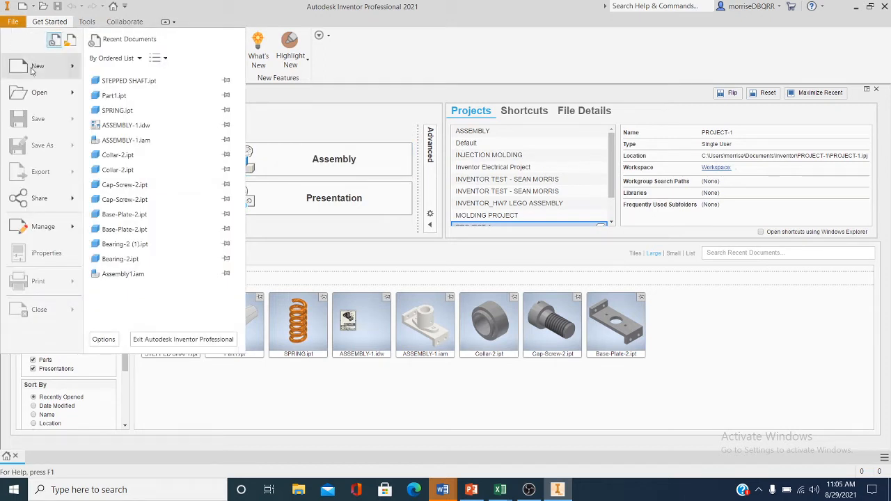
mouse_move(40, 70)
key("Escape")
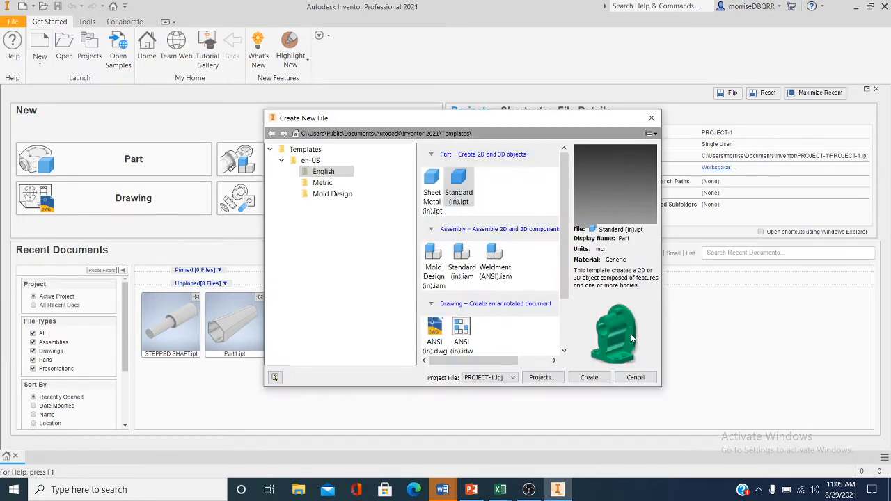
left_click(324, 174)
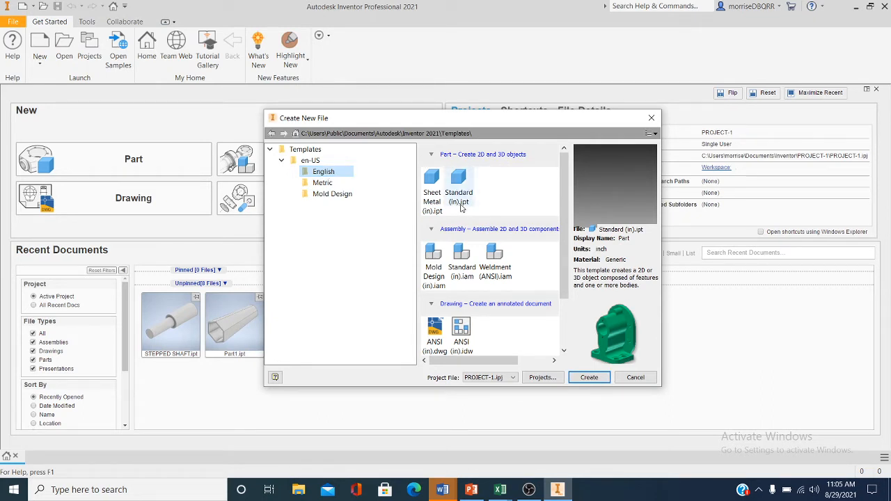
left_click(458, 183)
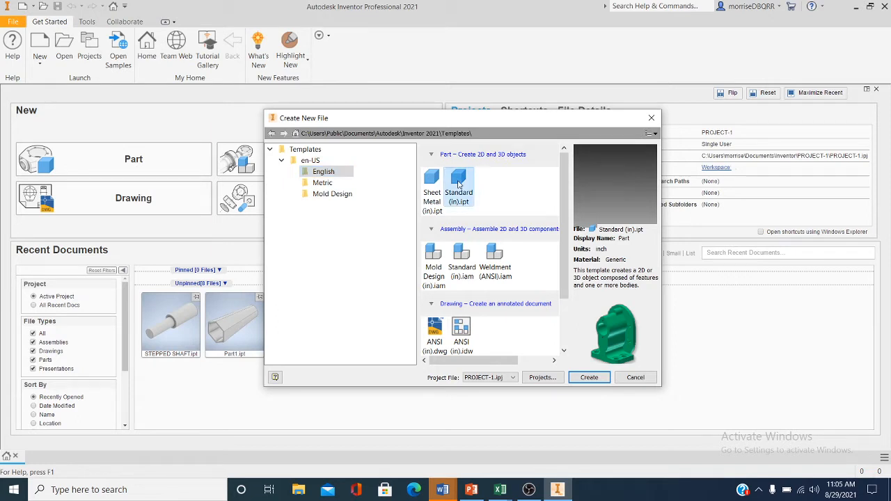
left_click(588, 377)
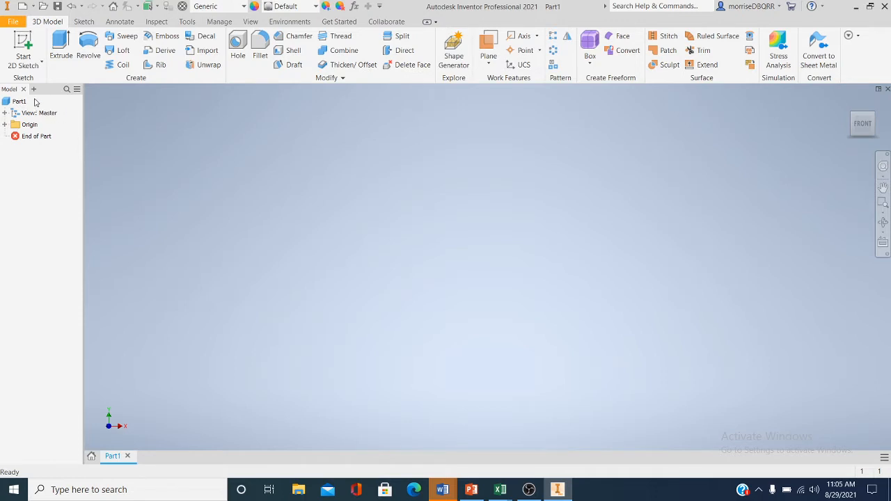
- Start a 2D sketch on the front (XY) origin plane
left_click(23, 67)
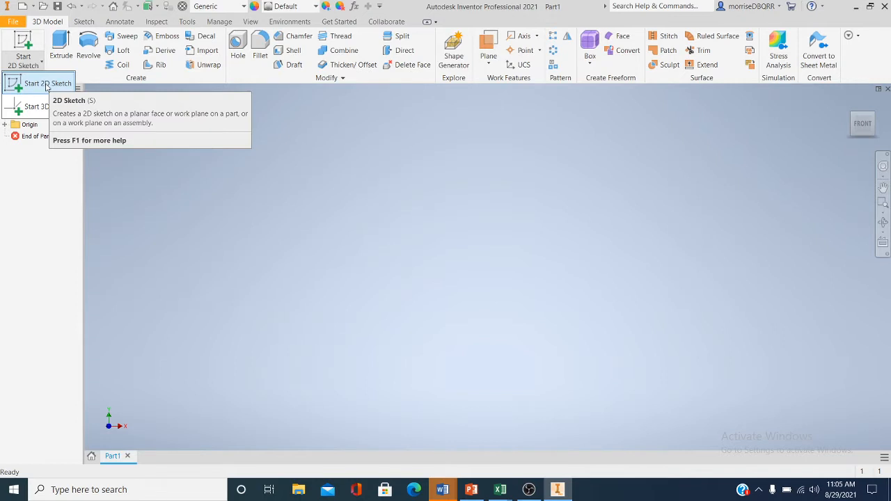
left_click(47, 84)
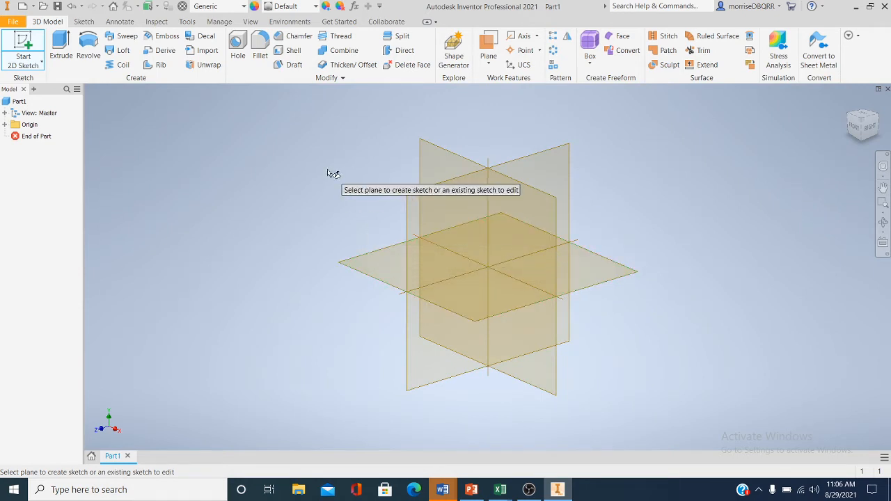
left_click(433, 164)
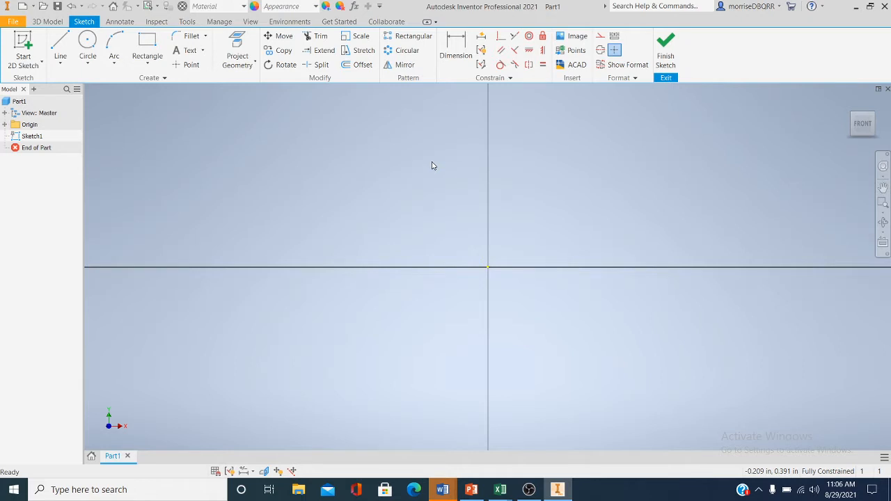
- Sketch a center-point circle with a 5 in diameter at the origin and finish the sketch
left_click(88, 63)
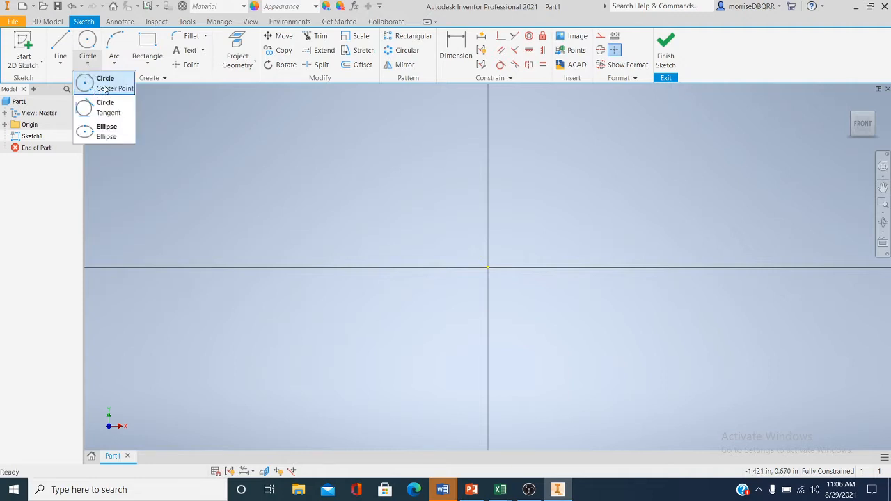
left_click(100, 85)
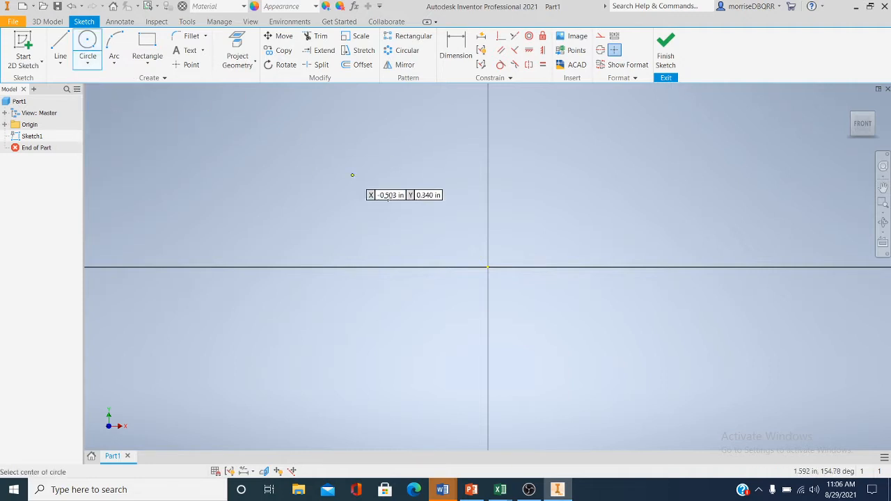
left_click(488, 267)
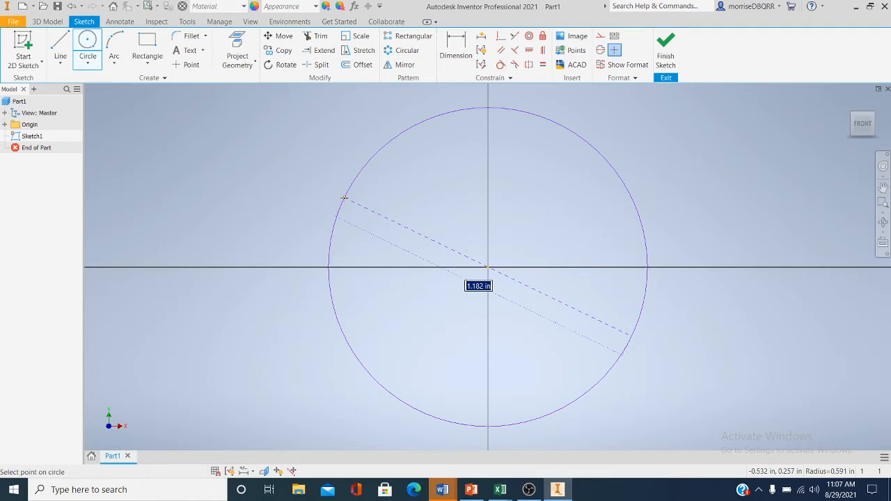
type("5")
key("Return")
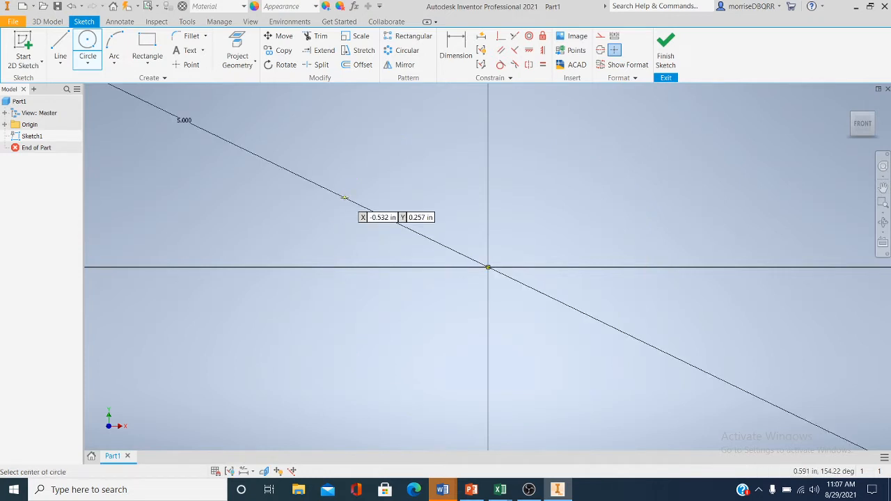
right_click(521, 135)
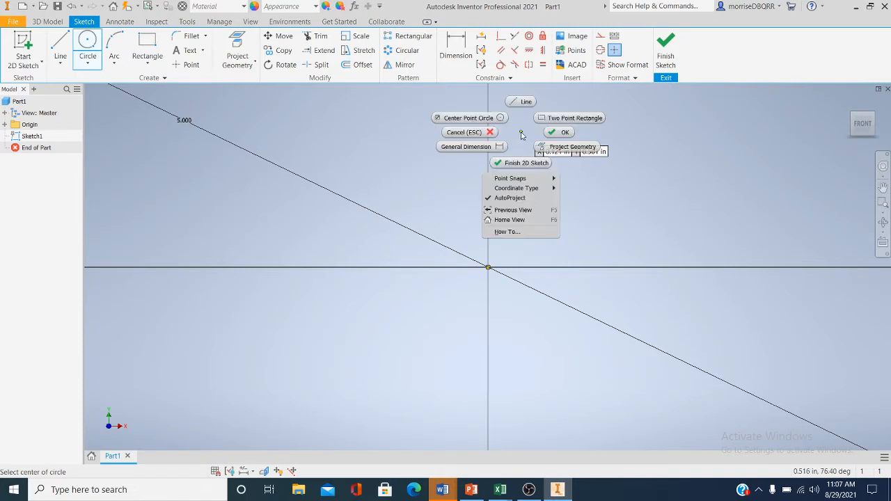
left_click(560, 134)
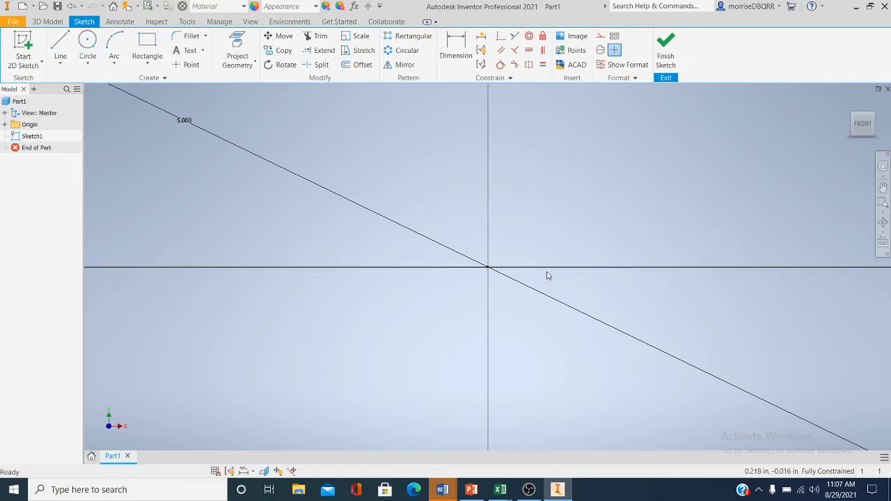
scroll(547, 276, "down", 3)
scroll(546, 276, "up", 3)
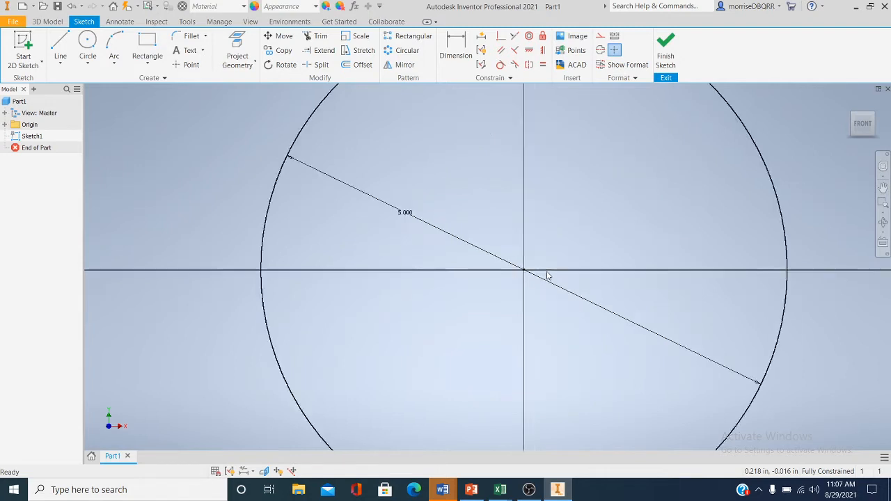
scroll(547, 275, "down", 3)
scroll(548, 276, "up", 2)
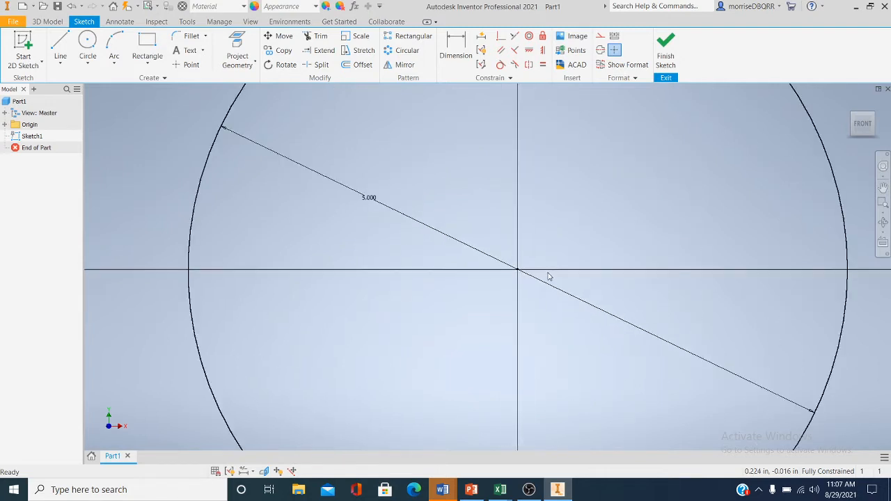
scroll(549, 276, "down", 2)
scroll(571, 298, "down", 2)
scroll(571, 298, "up", 1)
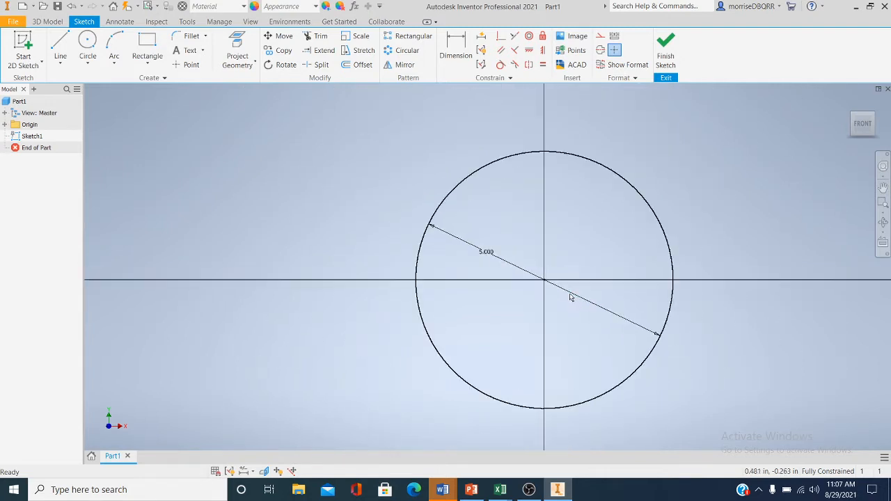
mouse_move(572, 269)
middle_mouse_down()
mouse_move(463, 259)
mouse_move(577, 257)
mouse_move(515, 257)
middle_mouse_up()
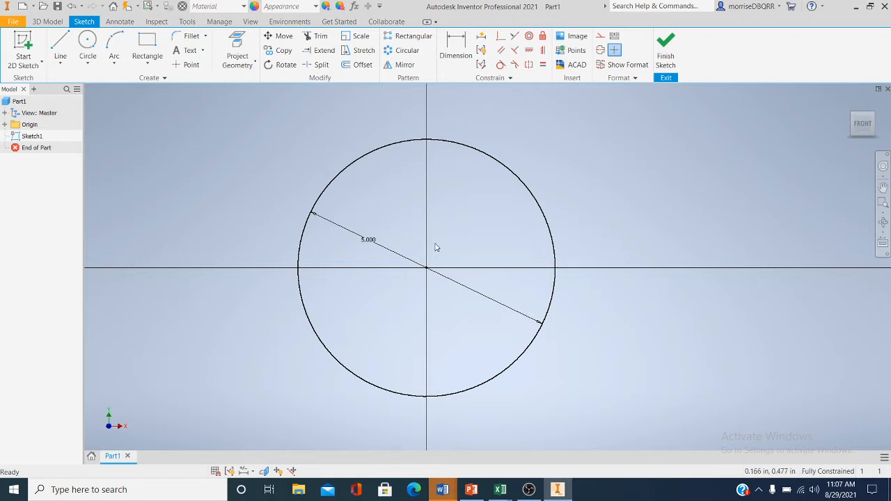
left_click(666, 62)
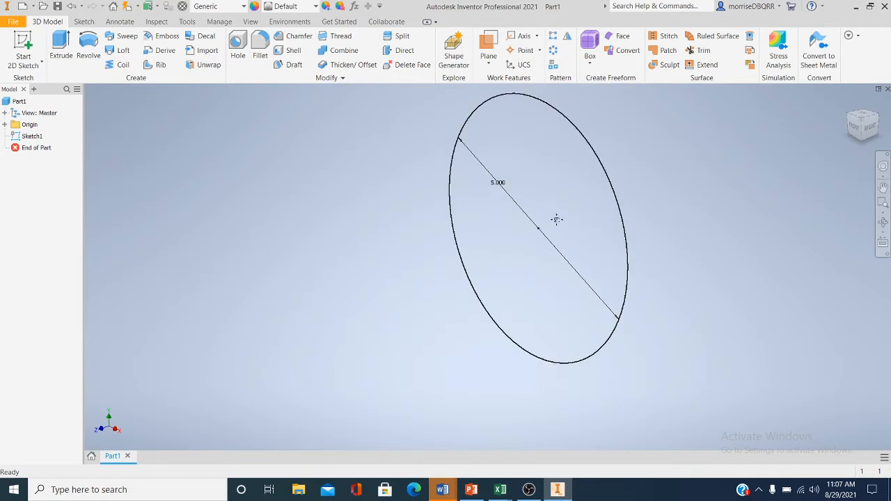
- Extrude the circle 1 in in the flipped direction, away from the front of the sketch plane
mouse_move(556, 220)
middle_mouse_down()
mouse_move(361, 245)
mouse_move(372, 243)
middle_mouse_up()
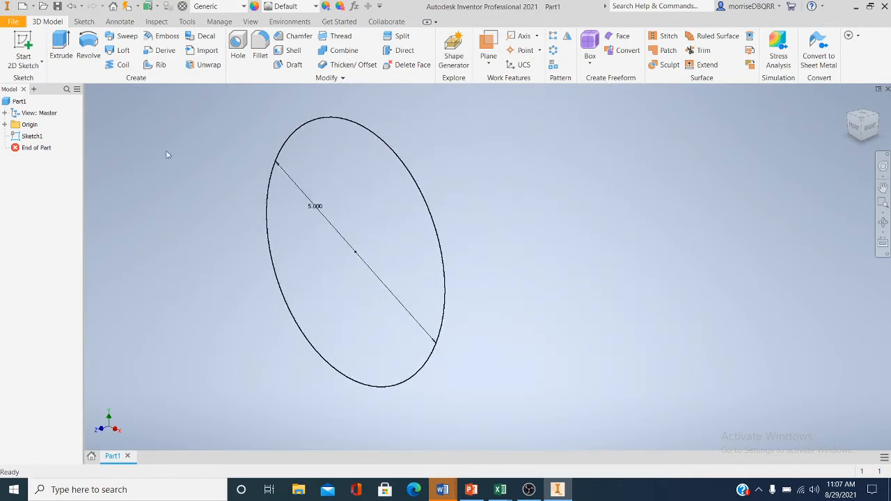
left_click(62, 46)
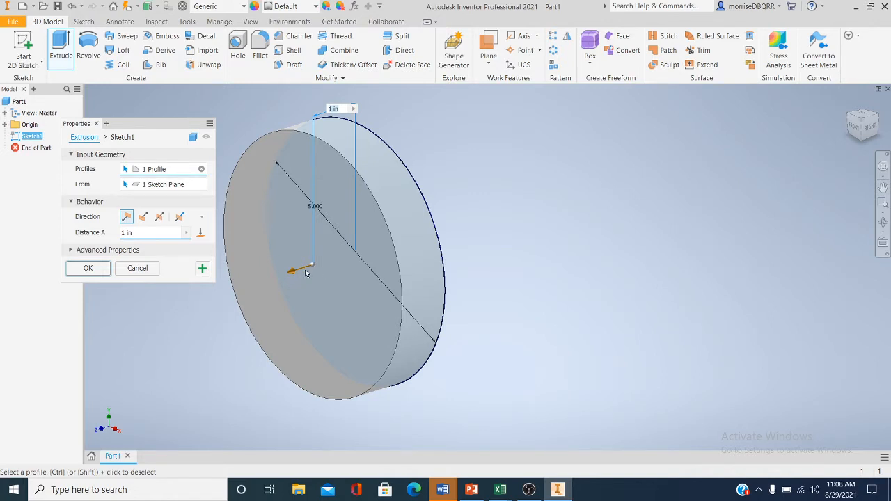
left_click(143, 218)
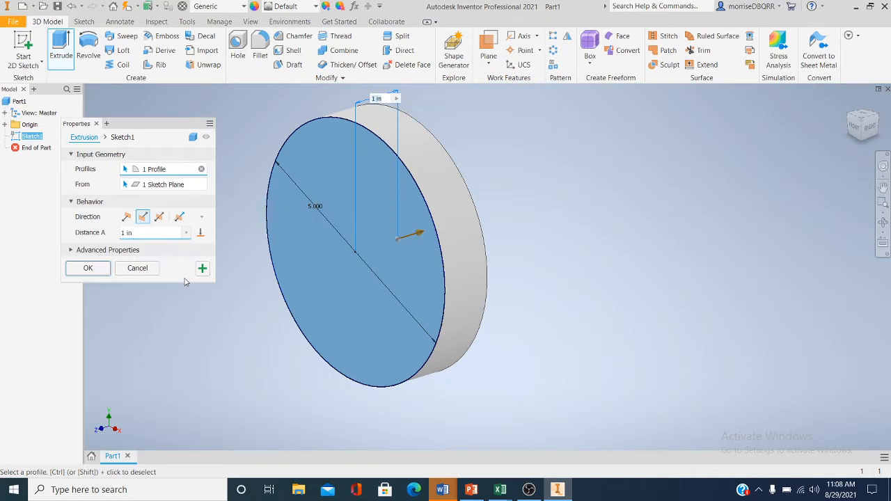
left_click(87, 270)
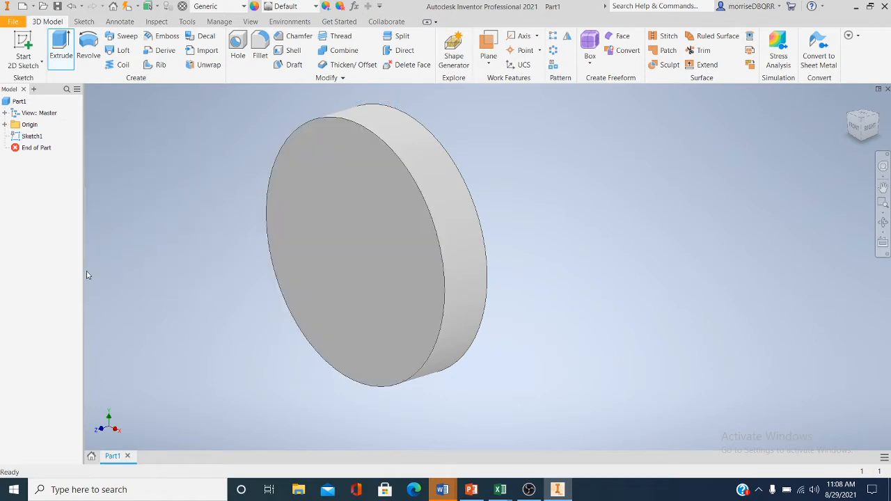
- Start a new 2D sketch on the disc's flat front face
left_click(853, 130)
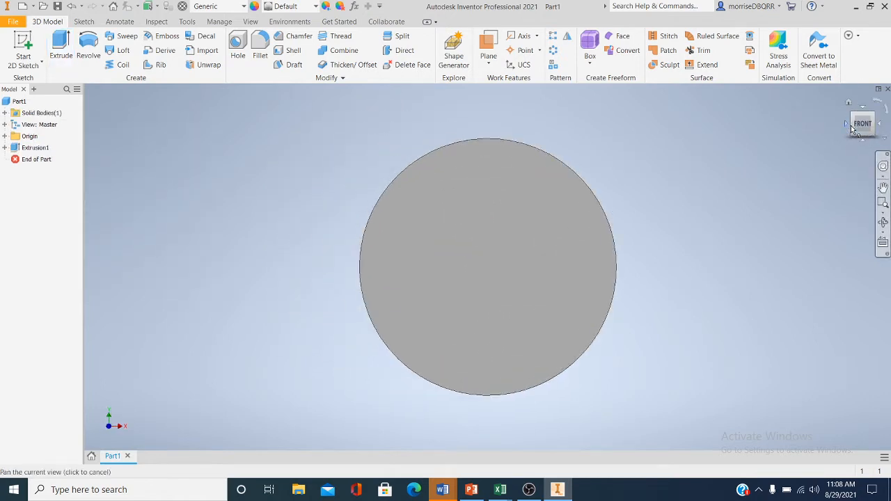
left_click(874, 118)
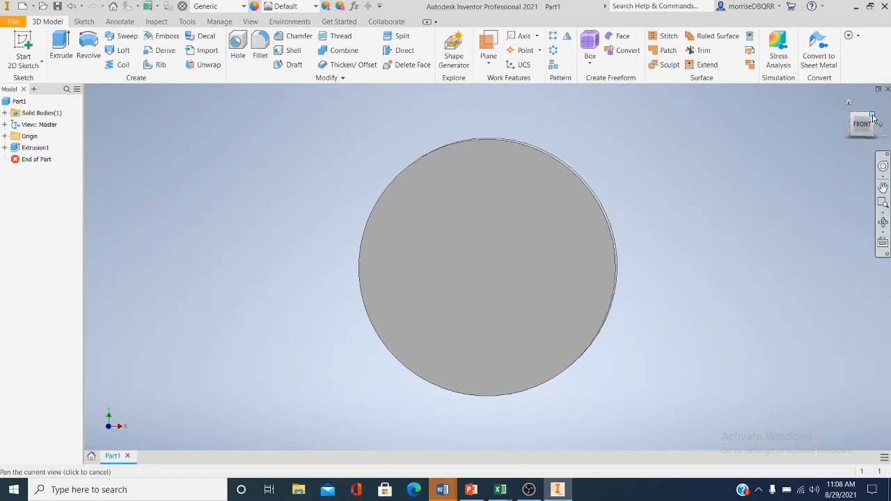
left_click(858, 131)
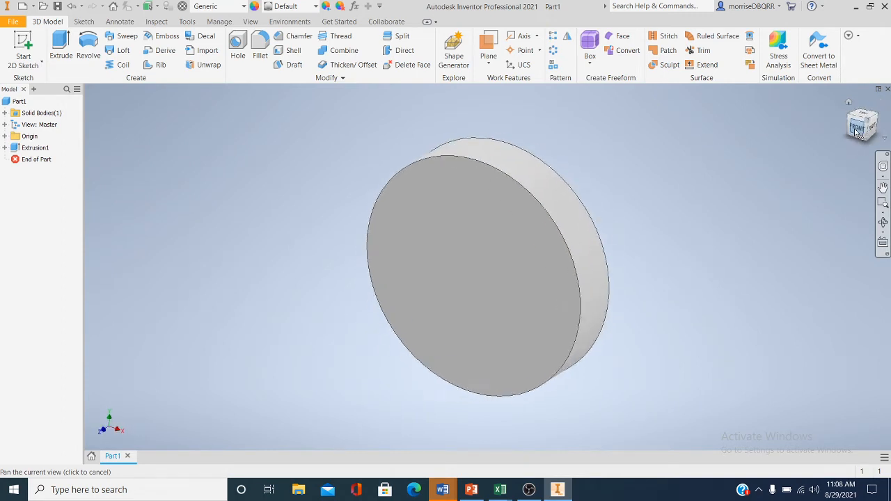
left_click(871, 117)
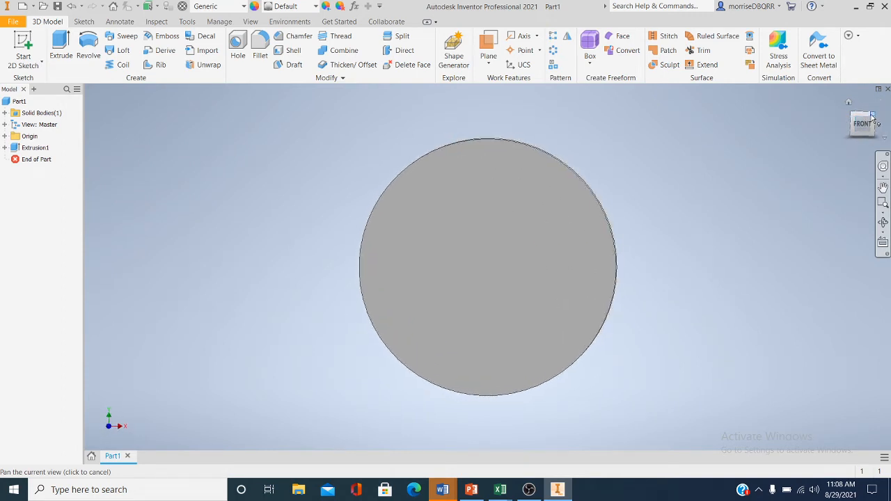
left_click(25, 62)
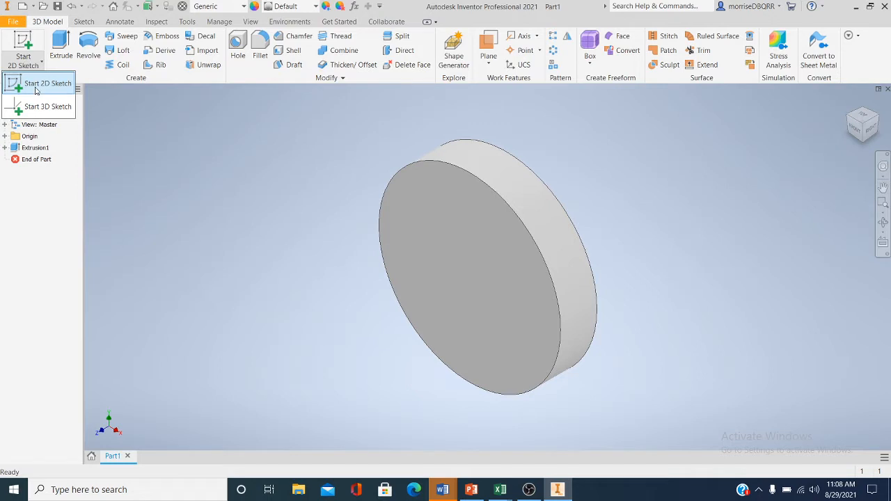
left_click(36, 90)
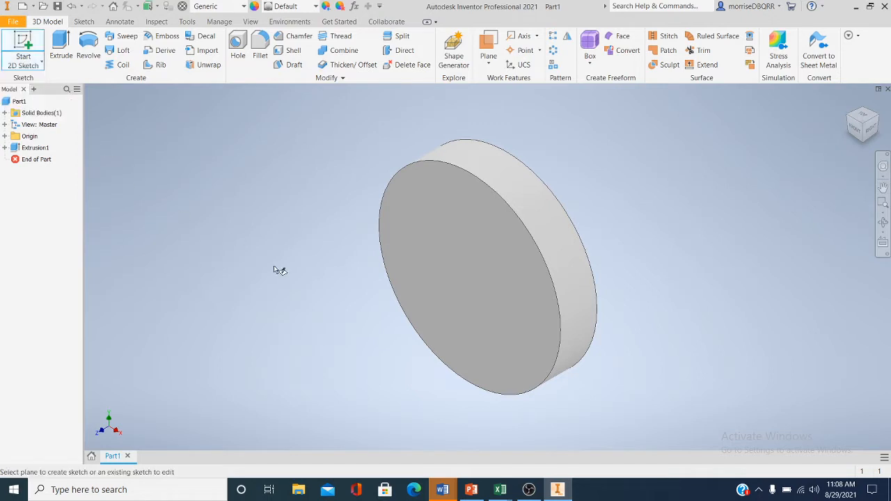
left_click(466, 273)
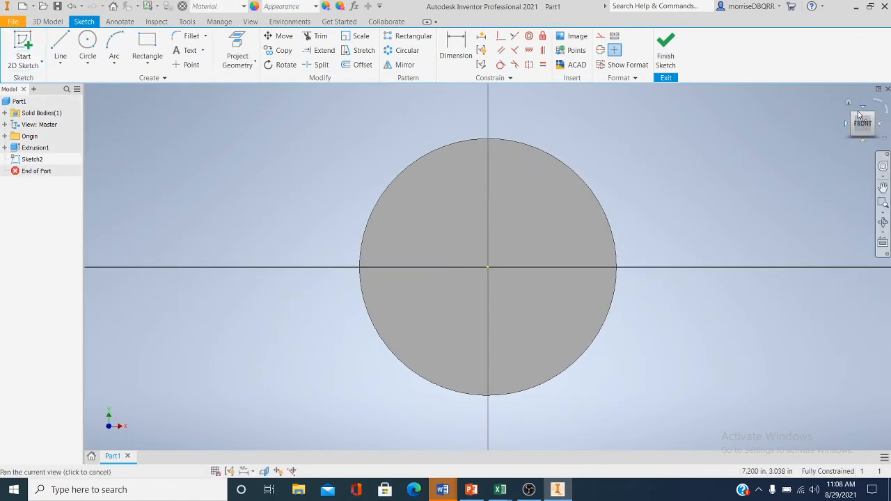
left_click_drag(868, 122, 879, 120)
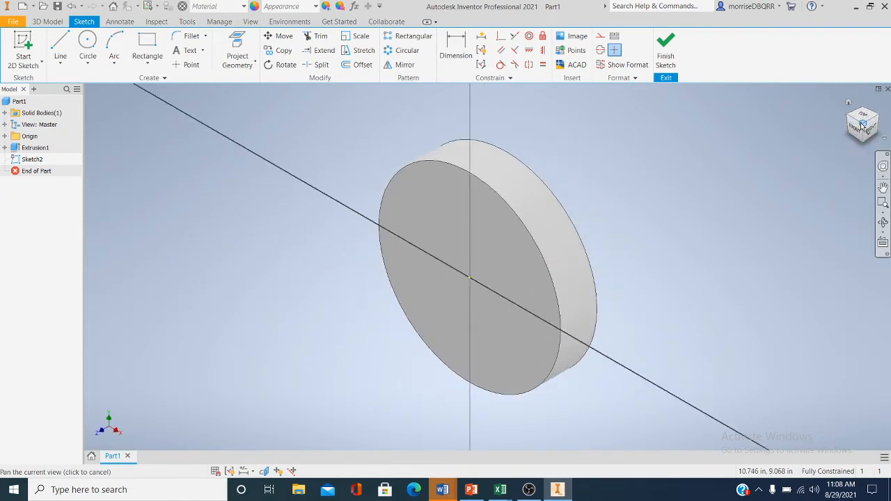
left_click_drag(861, 123, 878, 120)
left_click(879, 117)
left_click(878, 116)
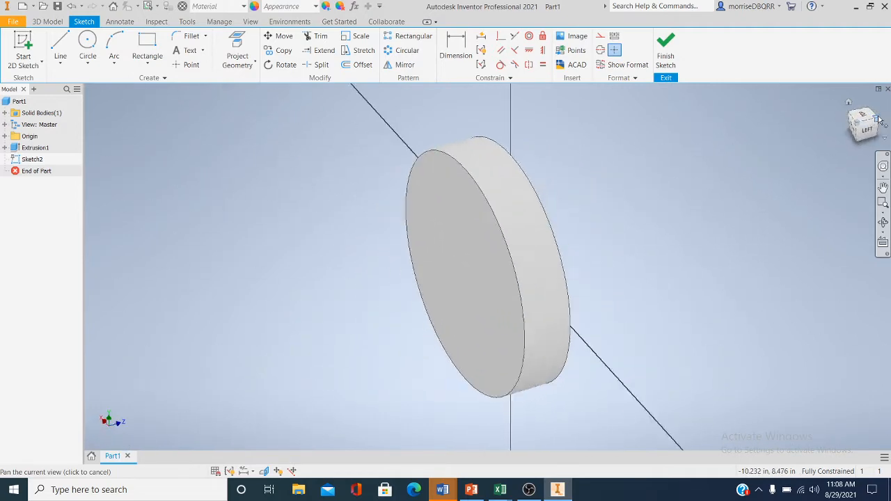
left_click(879, 118)
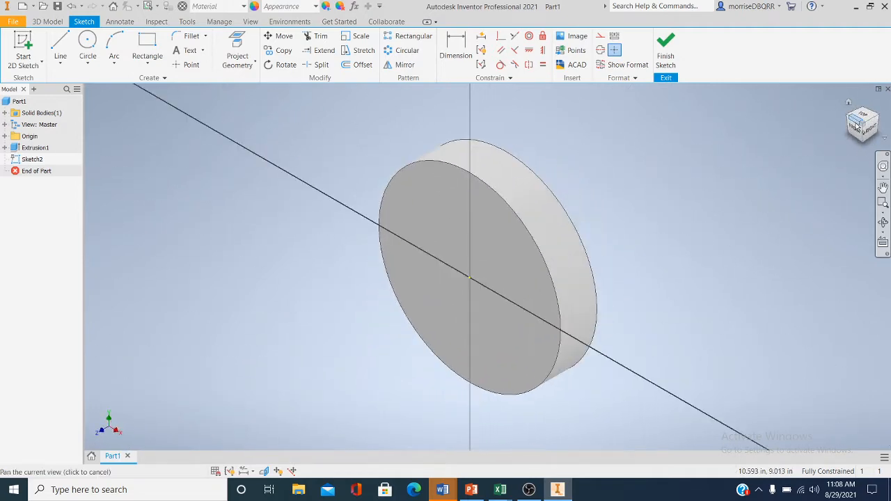
left_click(857, 131)
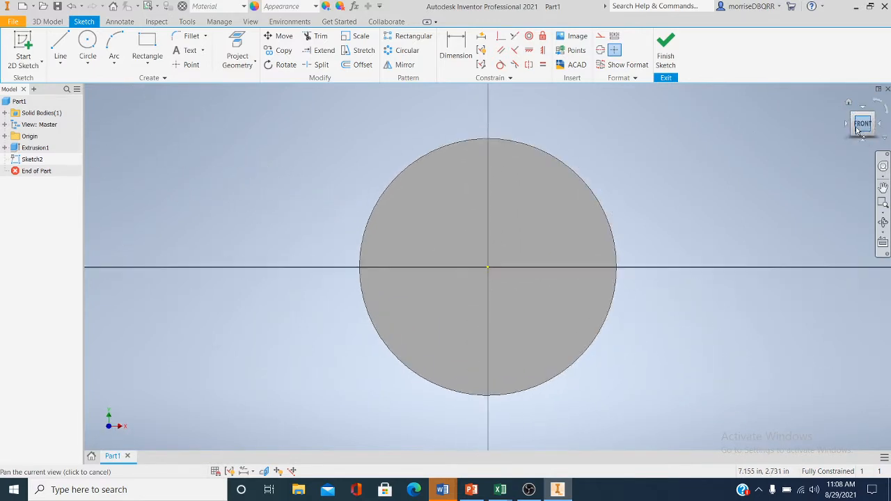
- Examine the disc from the front, side, back, top and bottom views, and with the front view rotated
left_click(879, 127)
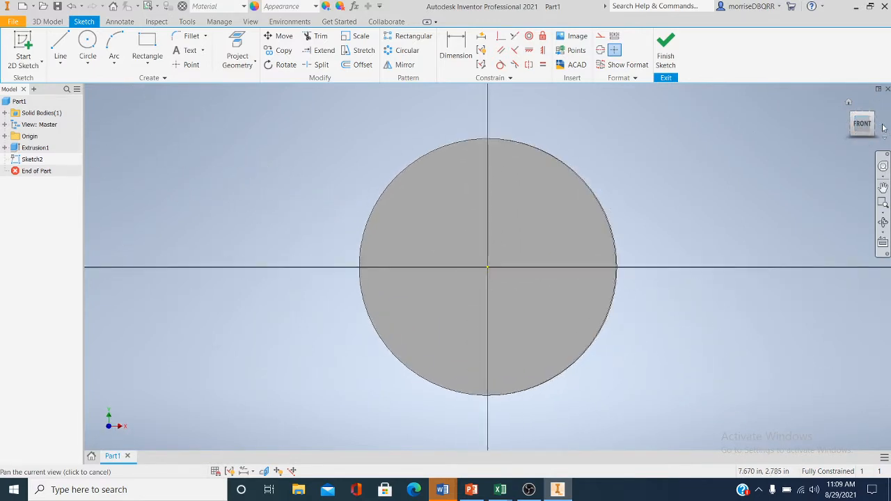
left_click(879, 127)
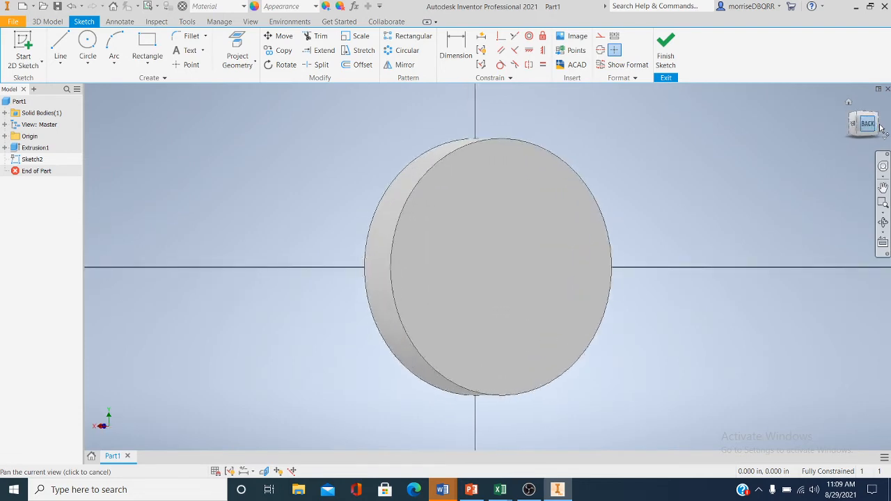
left_click(879, 127)
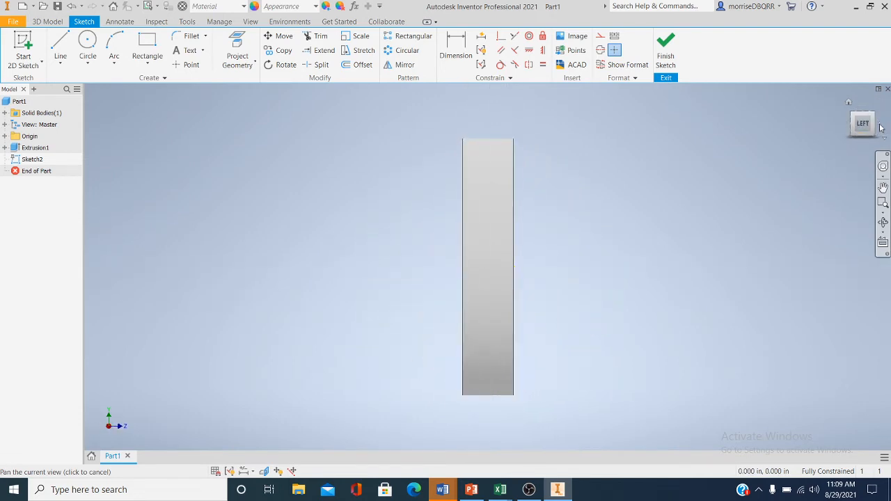
left_click(879, 126)
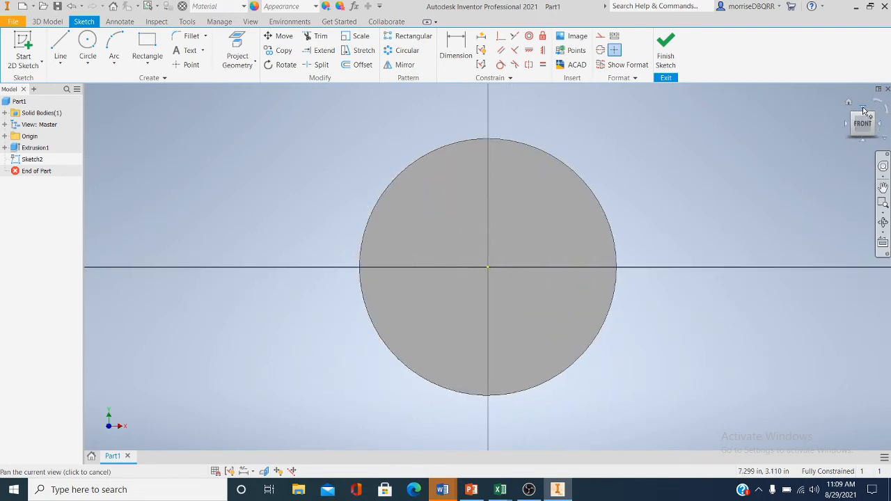
left_click(864, 110)
left_click(864, 110)
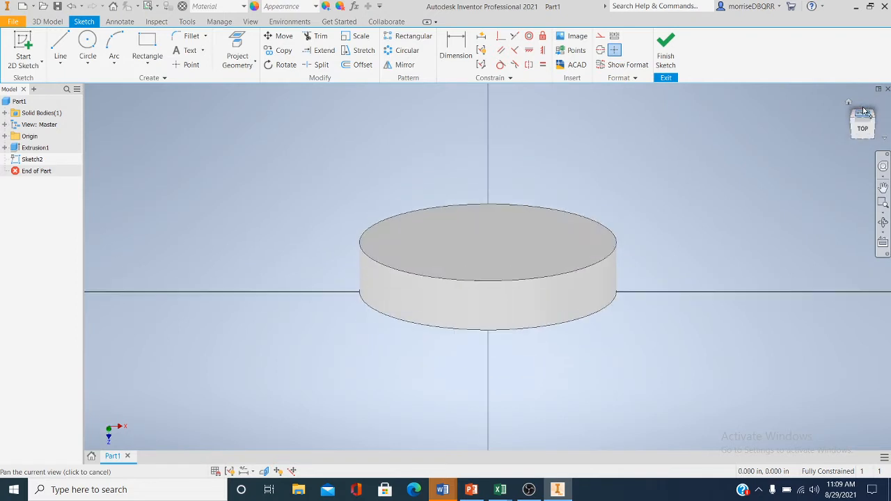
left_click(864, 110)
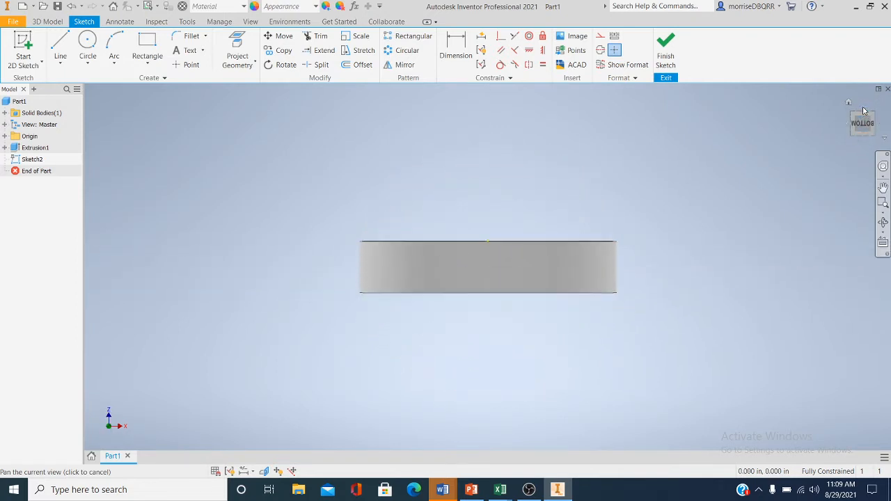
left_click(864, 110)
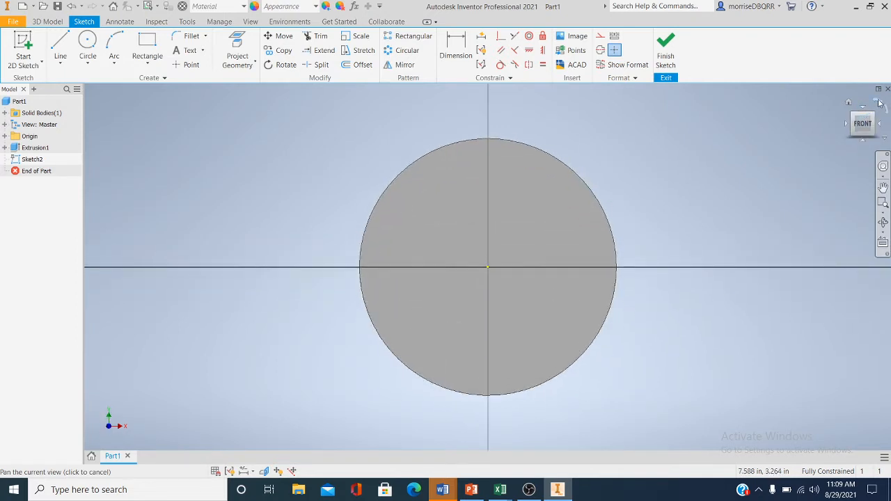
left_click(880, 103)
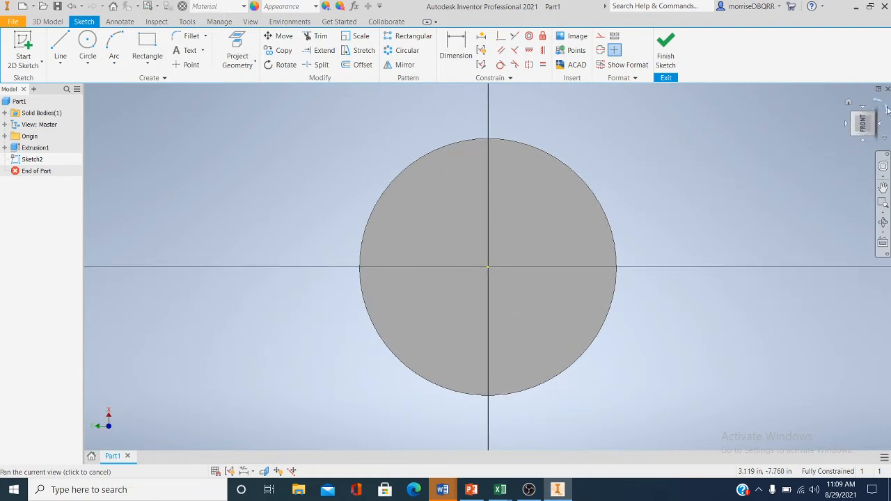
left_click(880, 104)
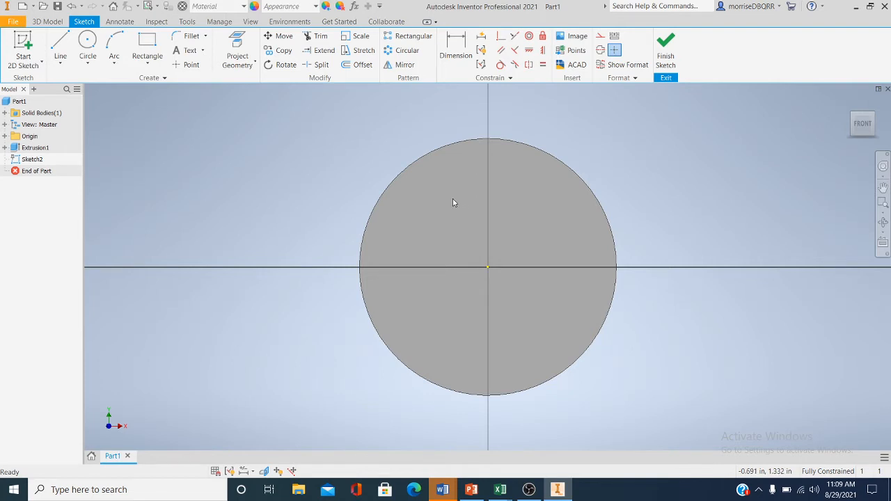
- Sketch a center-point circle with a 2.25 in diameter at the center of the disc's front face and finish the sketch
left_click(877, 119)
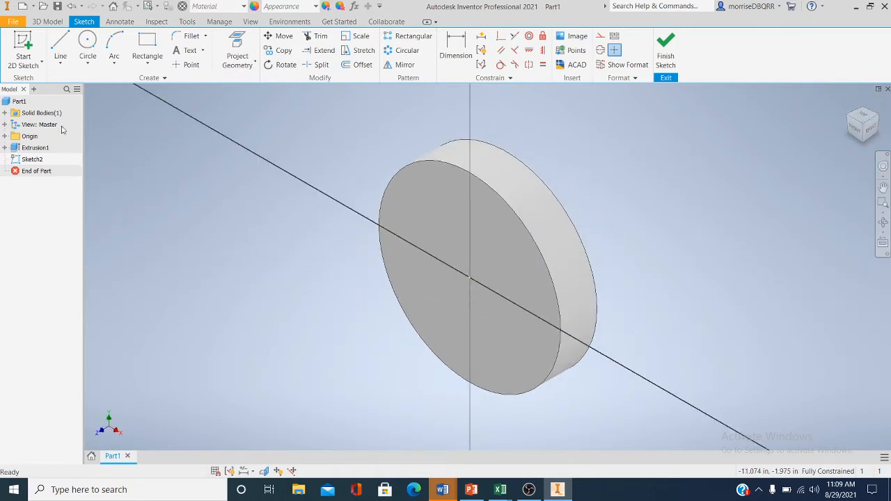
left_click(20, 101)
left_click(90, 65)
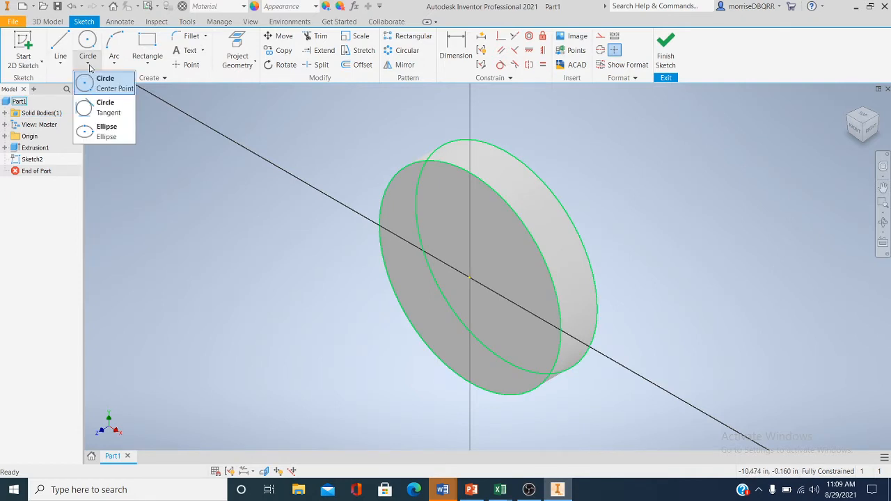
left_click(105, 89)
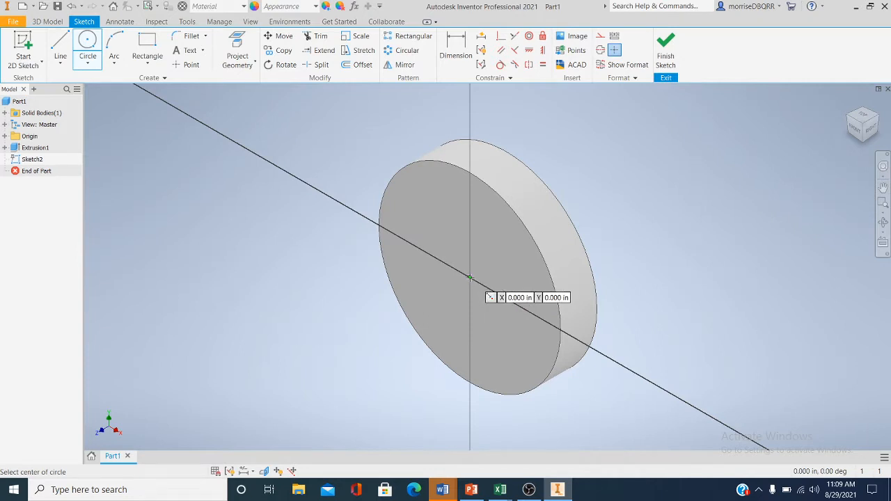
left_click(469, 278)
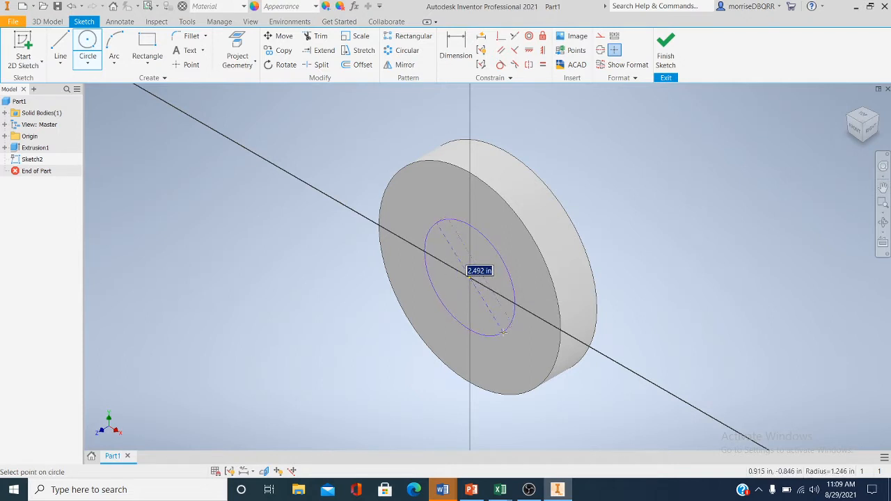
type("2.25")
key("Return")
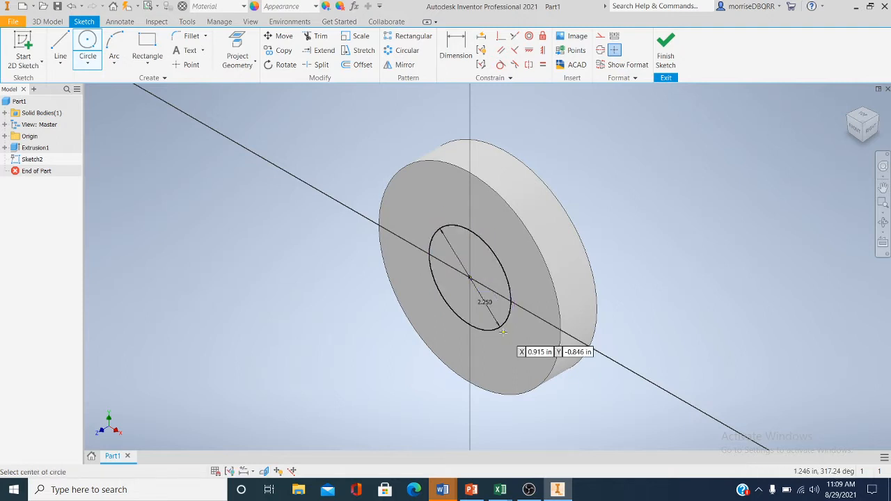
right_click(583, 139)
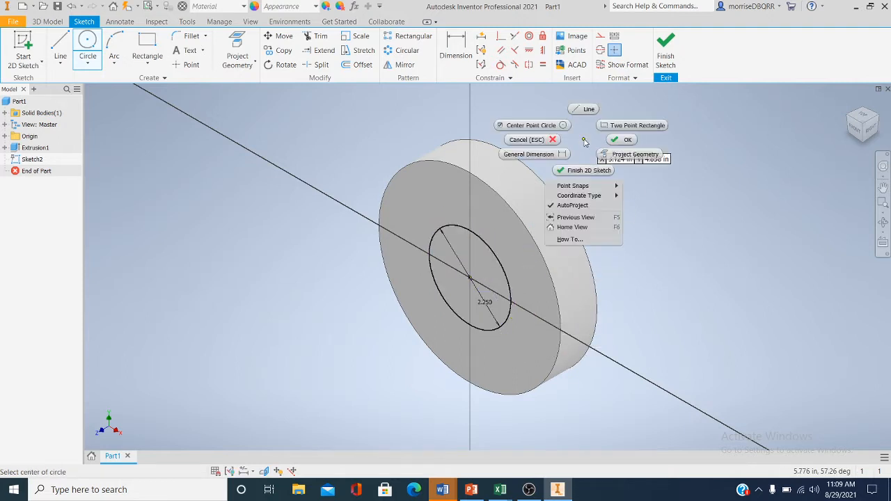
left_click(620, 144)
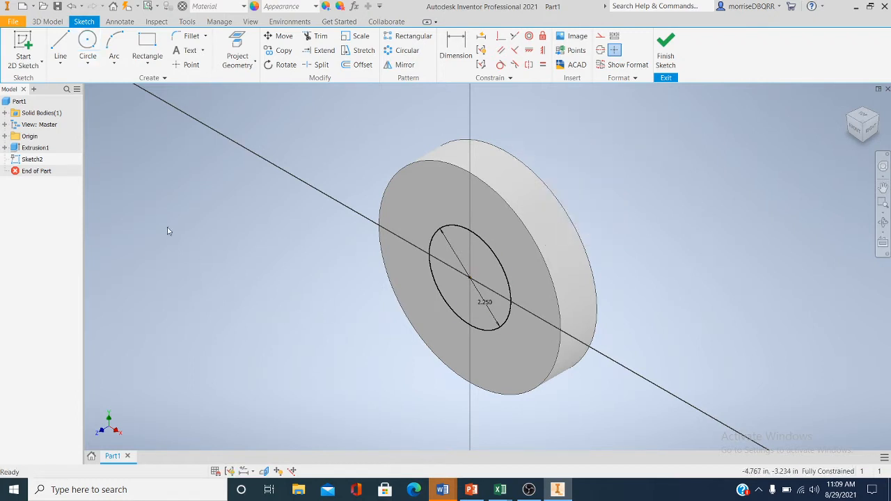
left_click(665, 48)
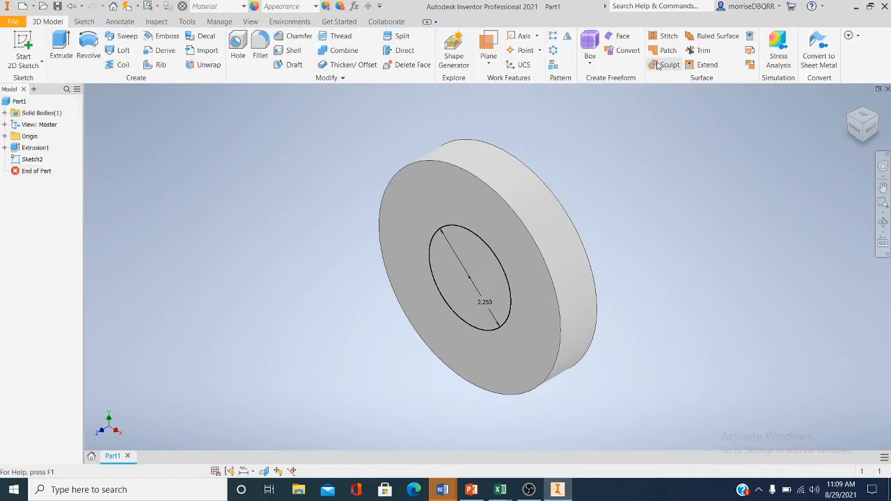
- Extrude the 2.25 in circle 1.5 in outward from the disc's front face, joined to the disc
left_click(61, 49)
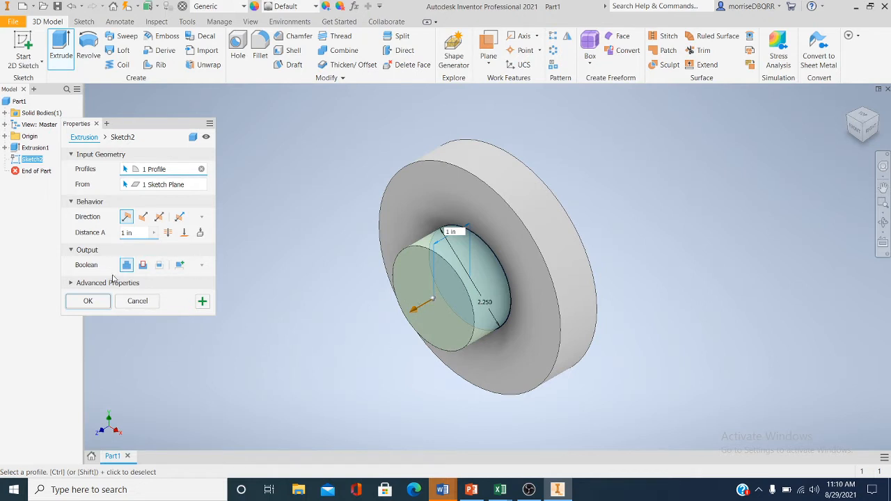
left_click(125, 234)
type("2")
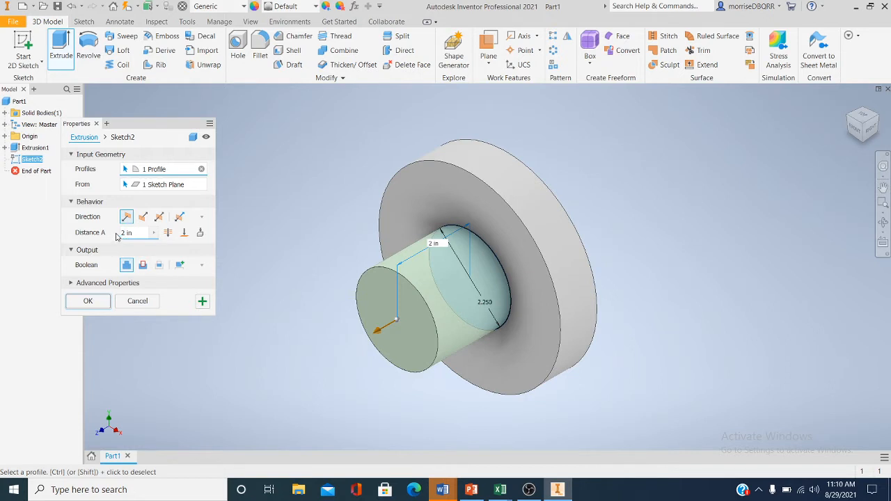
type("1.5")
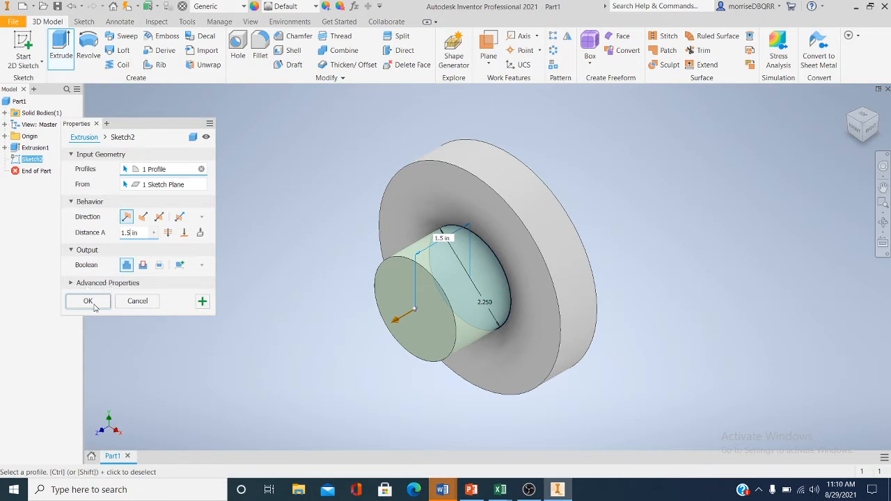
left_click(88, 301)
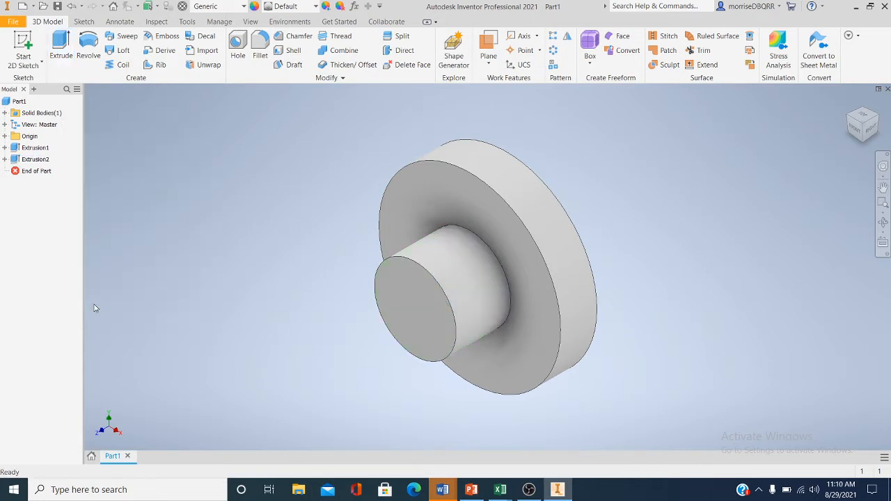
- Start a new 2D sketch on the flat end face of the cylindrical boss and return to an isometric view
left_click(854, 127)
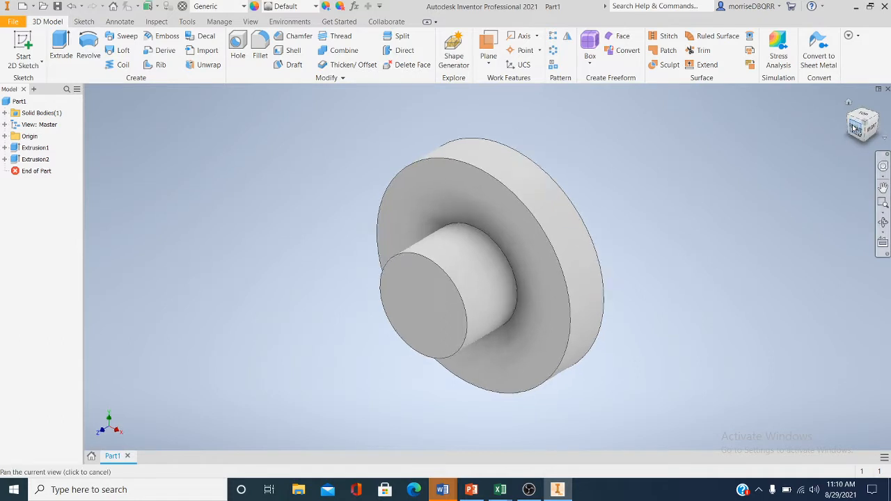
left_click(873, 113)
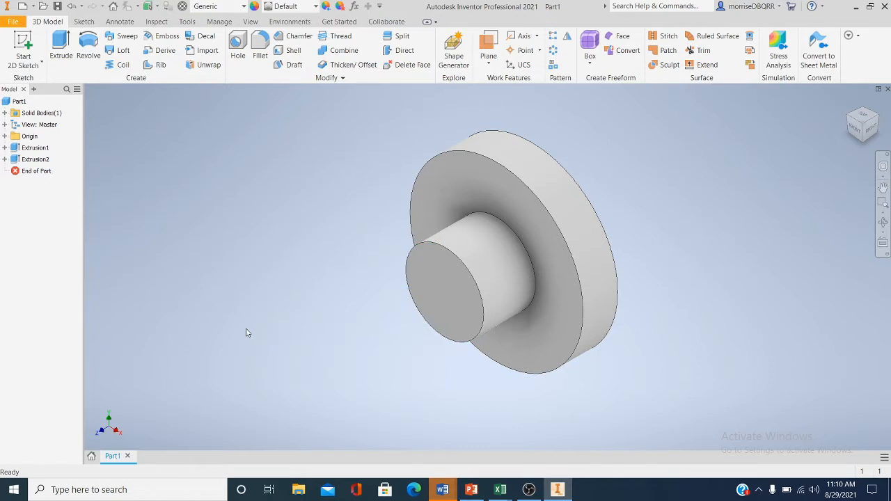
left_click(27, 67)
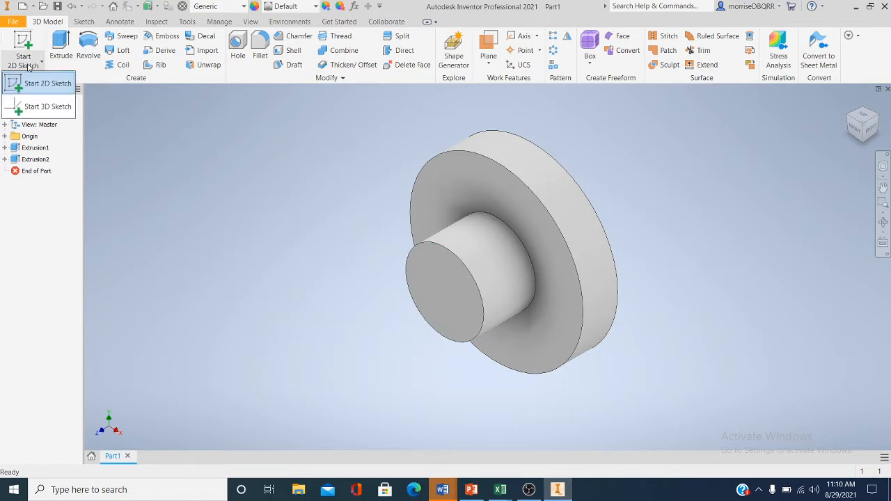
left_click(34, 84)
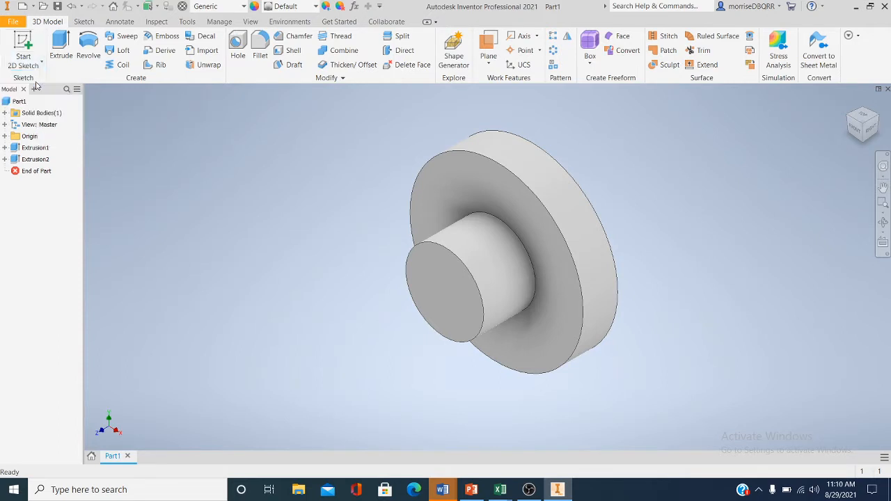
left_click(450, 288)
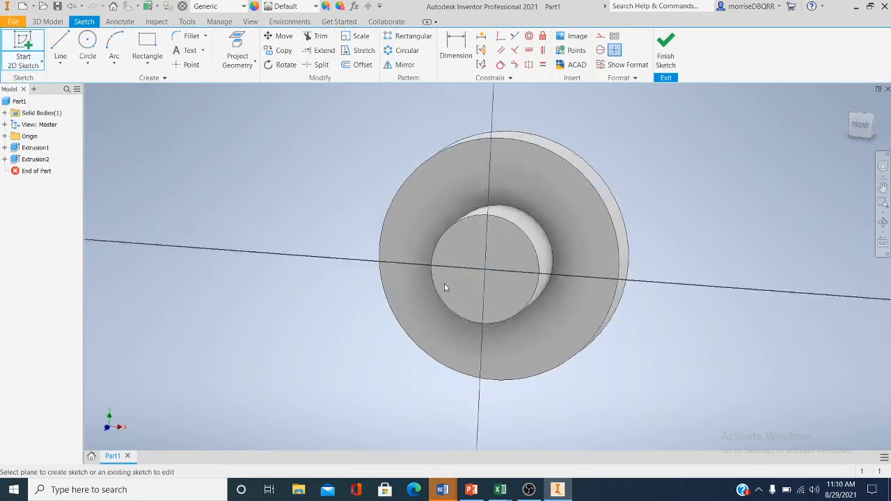
mouse_move(875, 119)
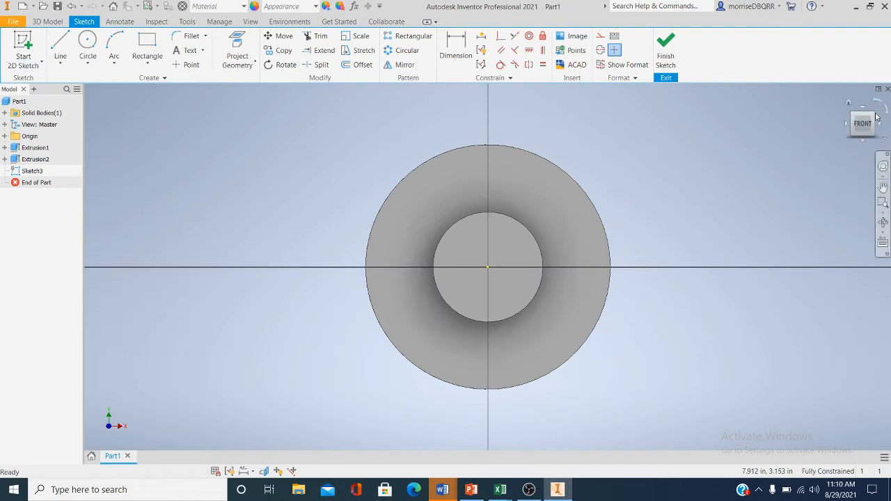
left_click(878, 122)
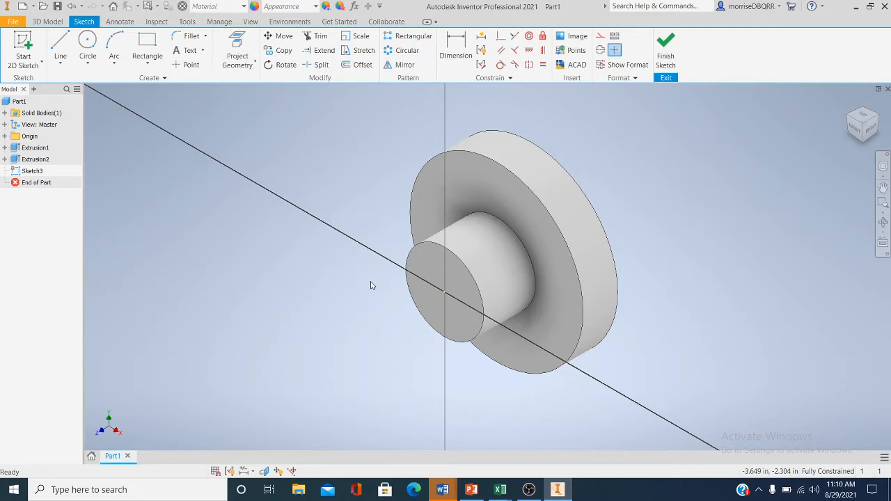
- Try a center-point circle with a 1 in diameter at the center of the boss's end face and undo it
left_click(89, 66)
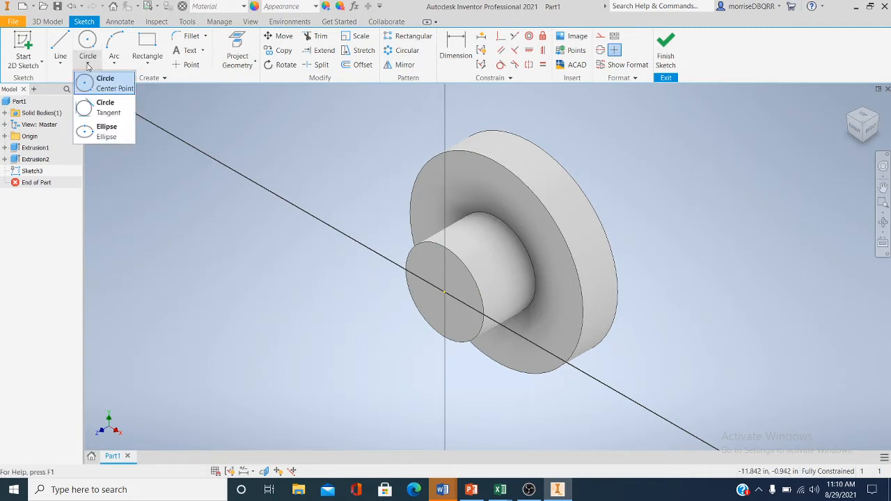
left_click(97, 74)
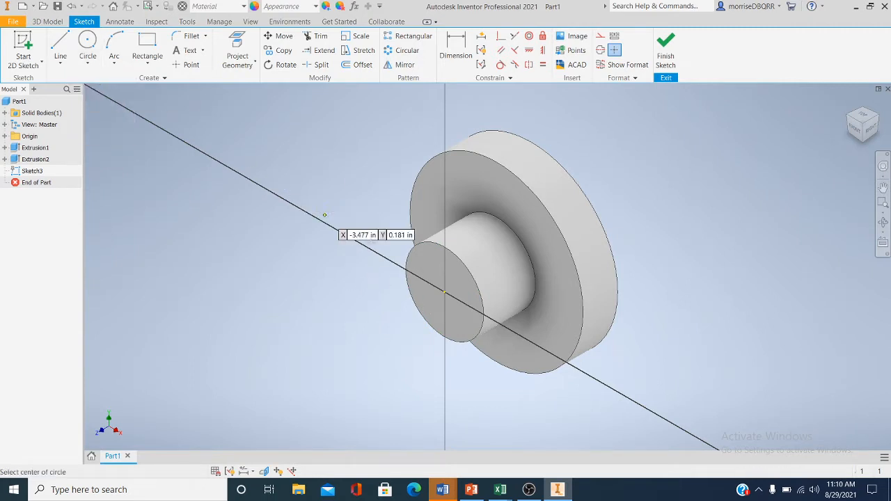
left_click(445, 291)
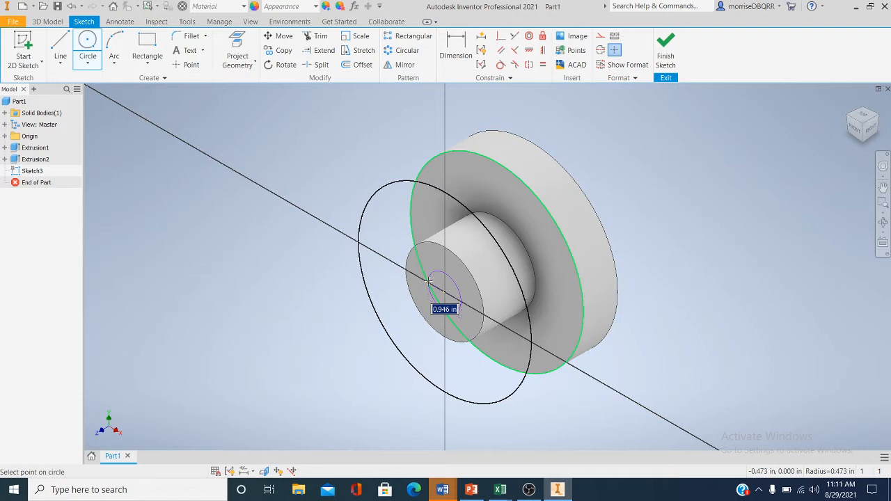
left_click(429, 281)
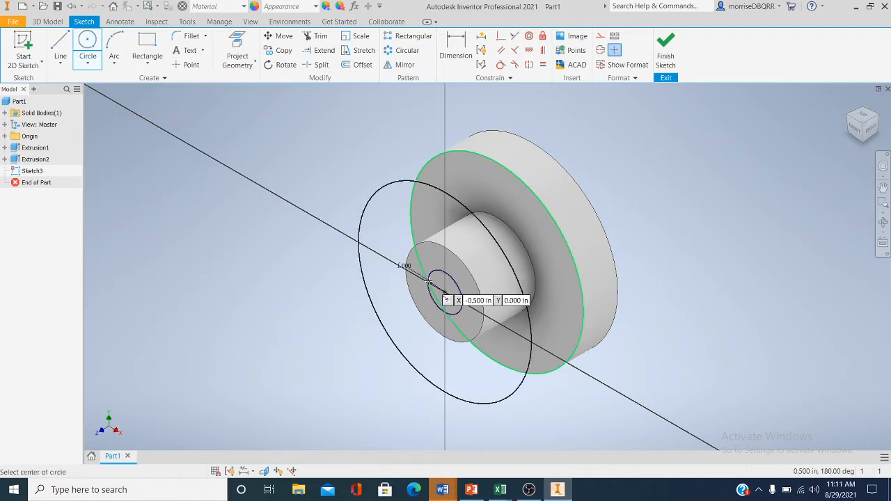
right_click(245, 147)
left_click(284, 144)
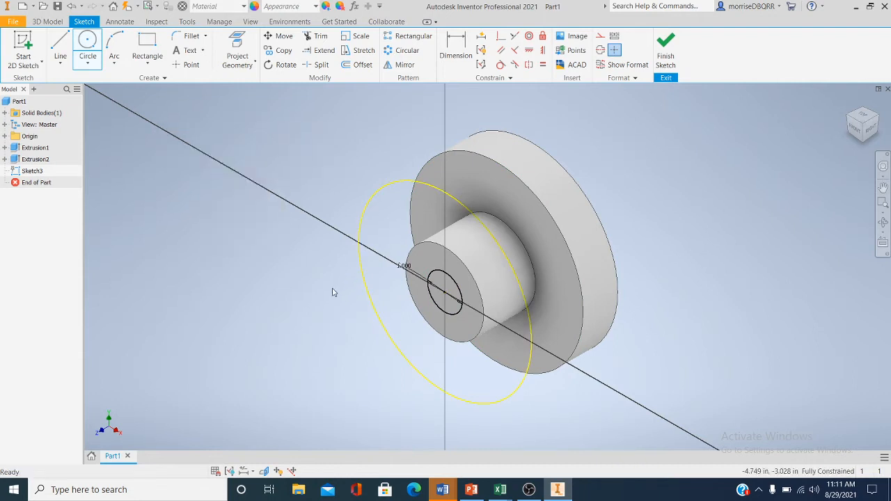
scroll(381, 282, "up", 3)
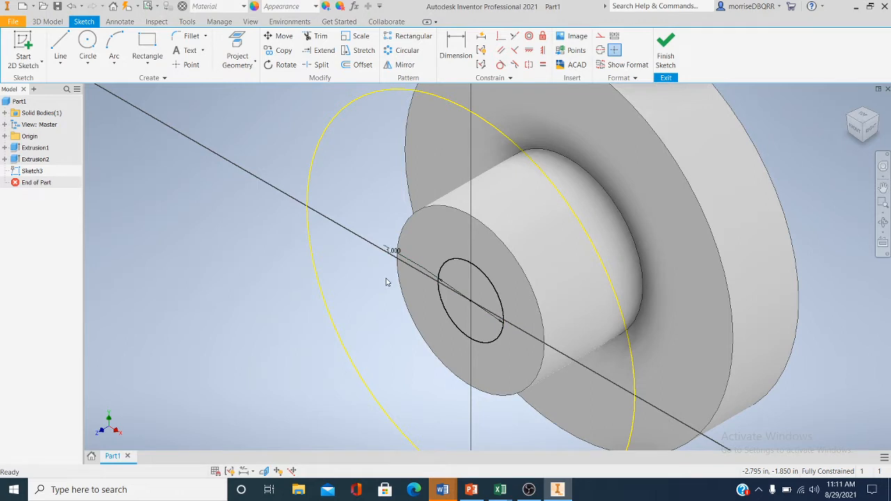
left_click(72, 6)
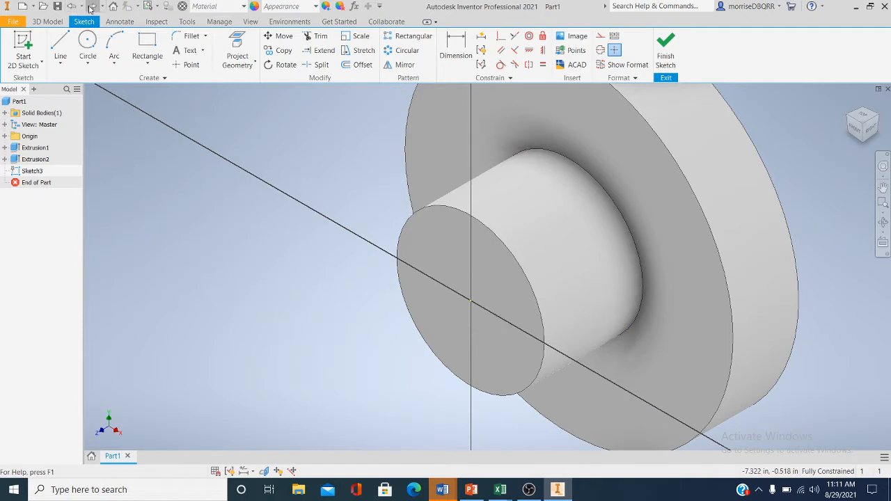
- Restore the undone circle on the boss's end face, set its diameter to 1.5 in and finish the sketch
left_click(91, 6)
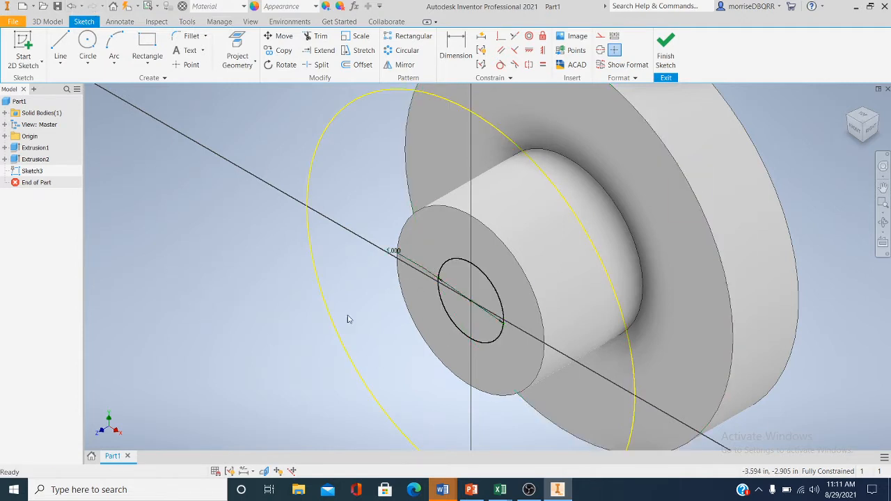
double_click(398, 255)
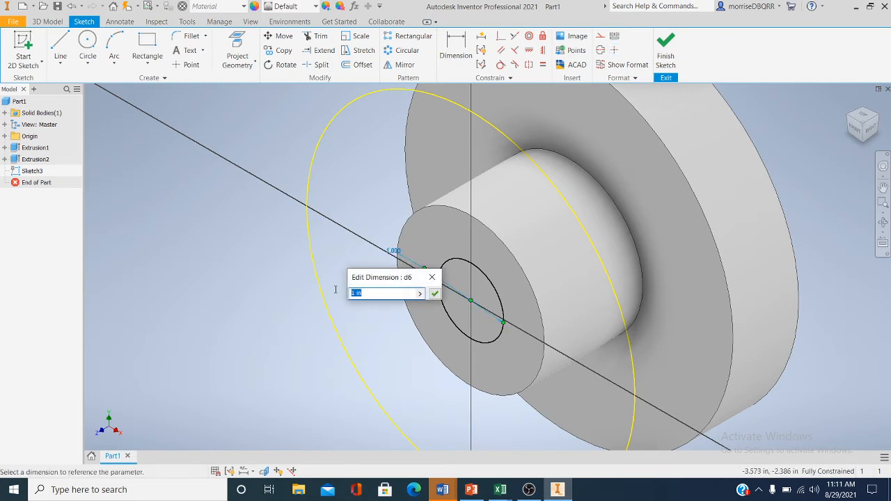
type("1.5")
left_click(435, 293)
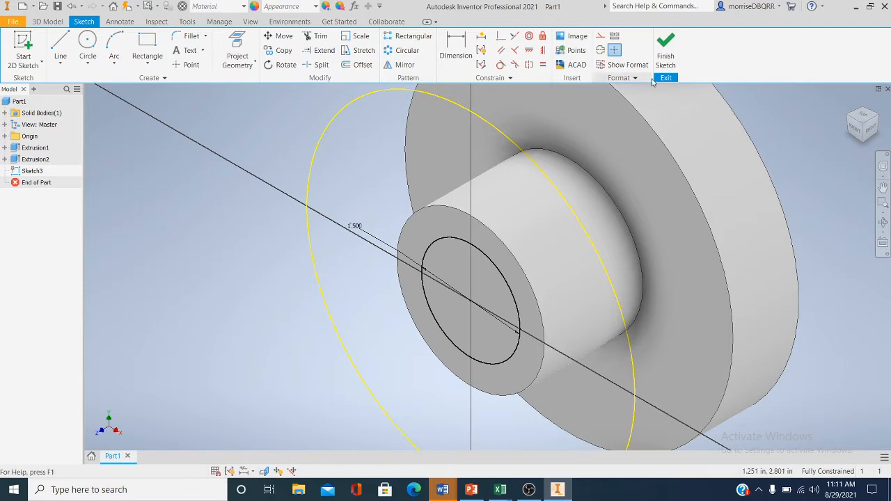
left_click(665, 61)
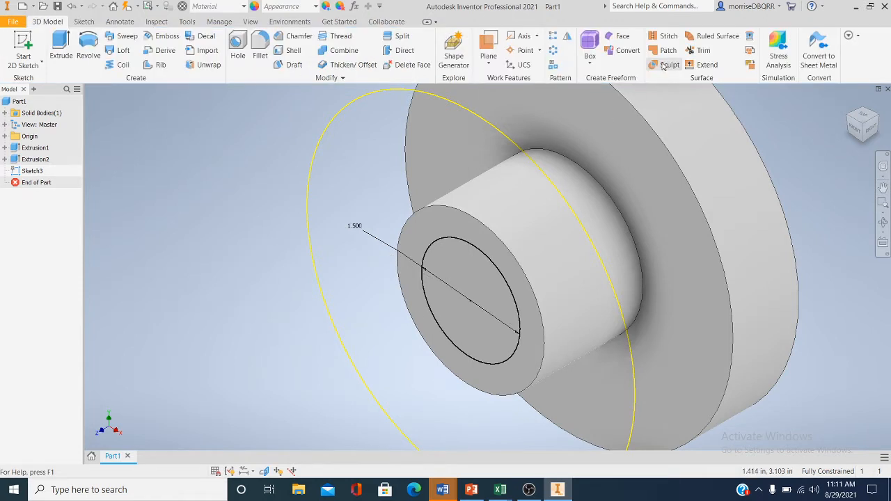
- Extrude the 1.5 in circle inward as a cut through all of the boss and disc
left_click(63, 47)
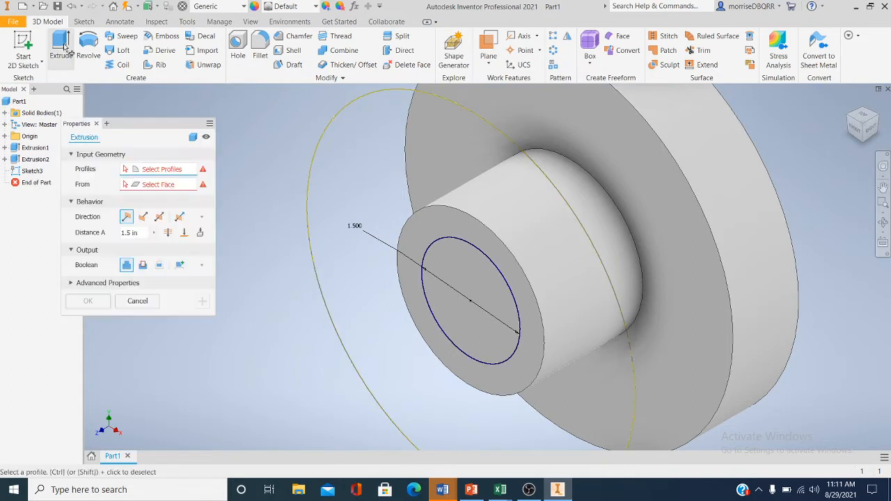
left_click(457, 271)
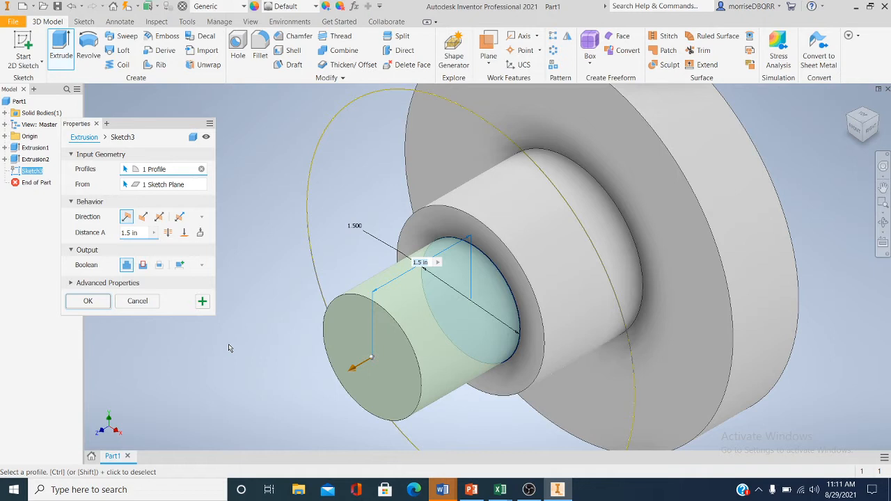
left_click(142, 218)
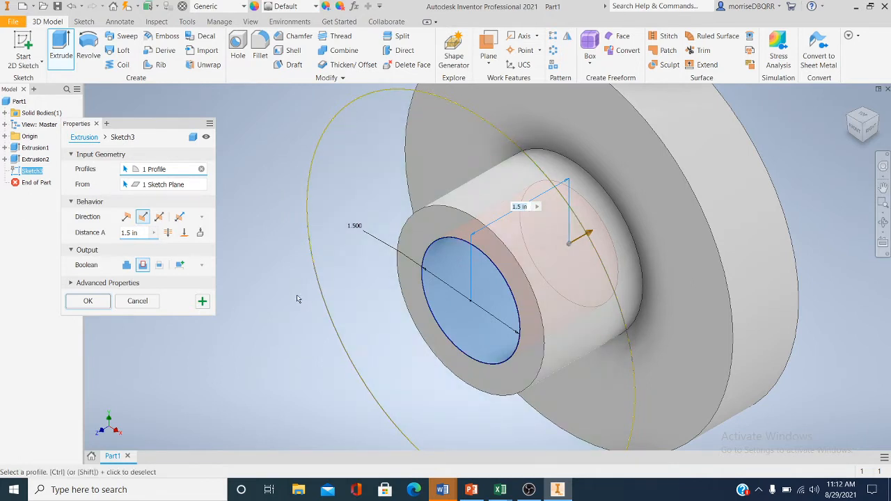
left_click(168, 234)
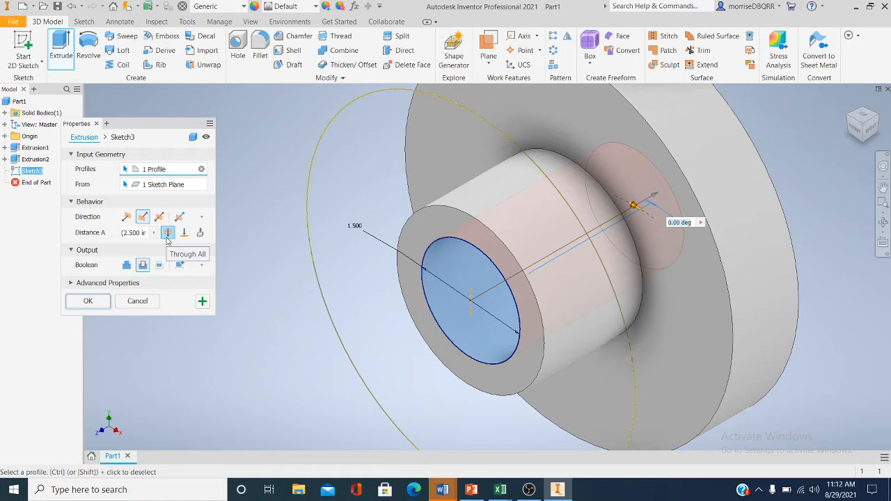
left_click(88, 301)
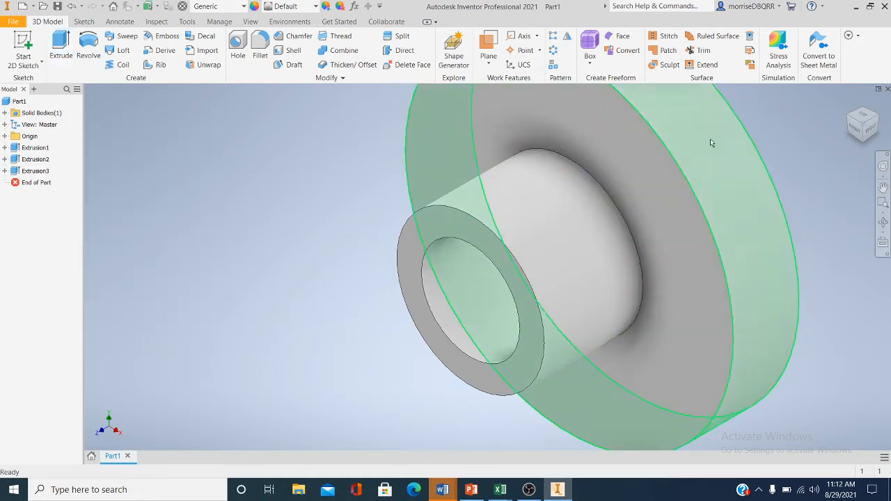
- Start a new 2D sketch on the disc's front face around the boss
left_click(859, 134)
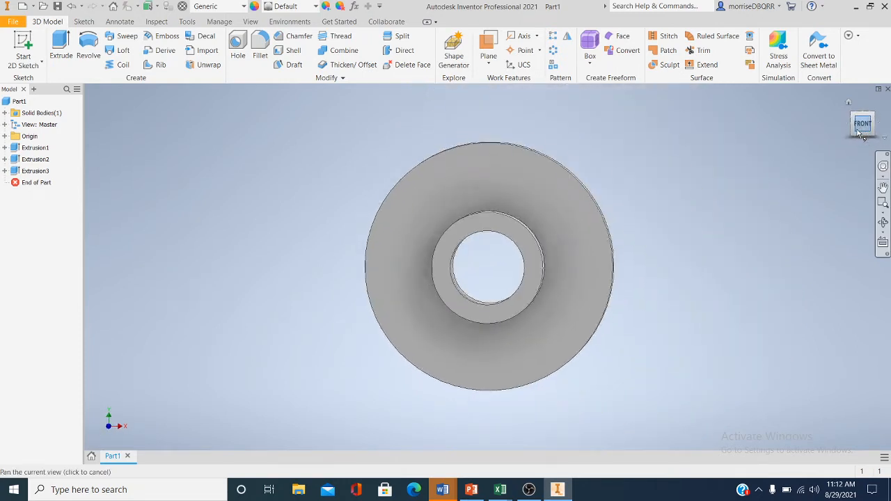
left_click(862, 142)
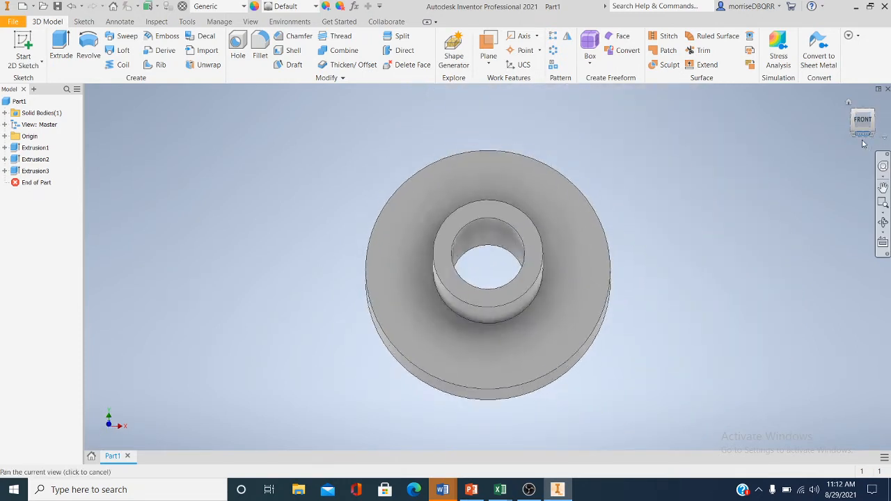
left_click(874, 113)
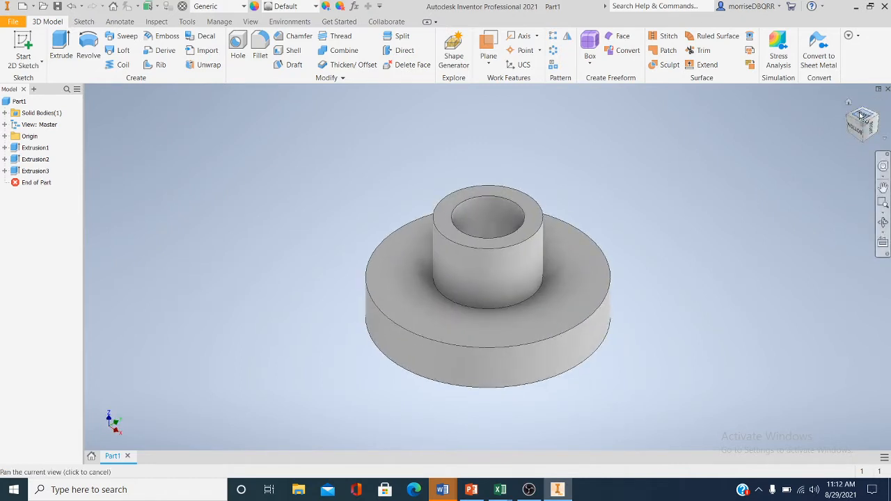
left_click(861, 116)
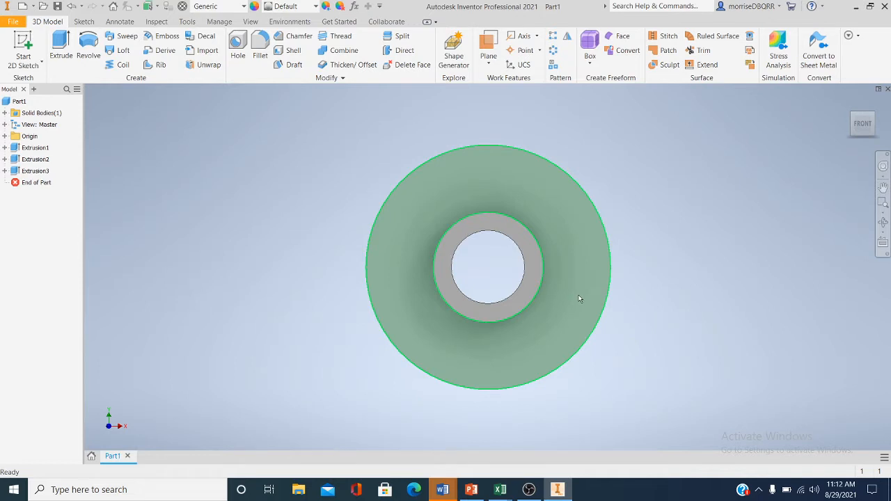
mouse_move(593, 313)
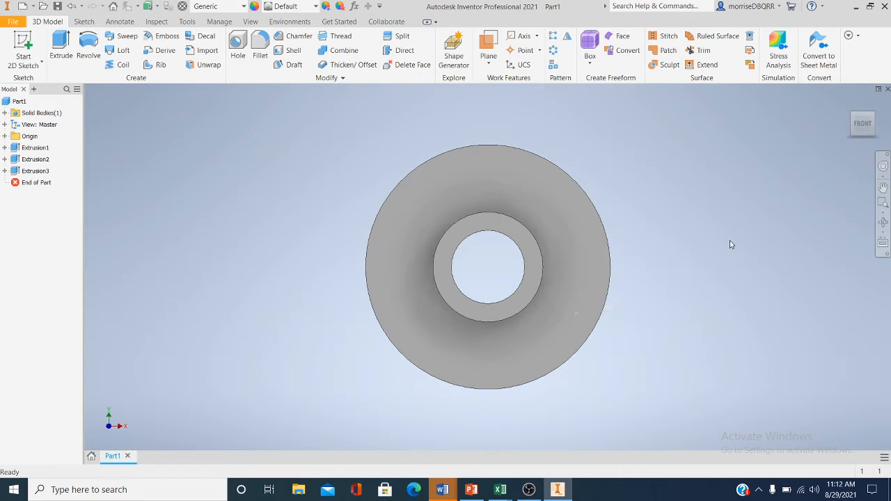
left_click(30, 69)
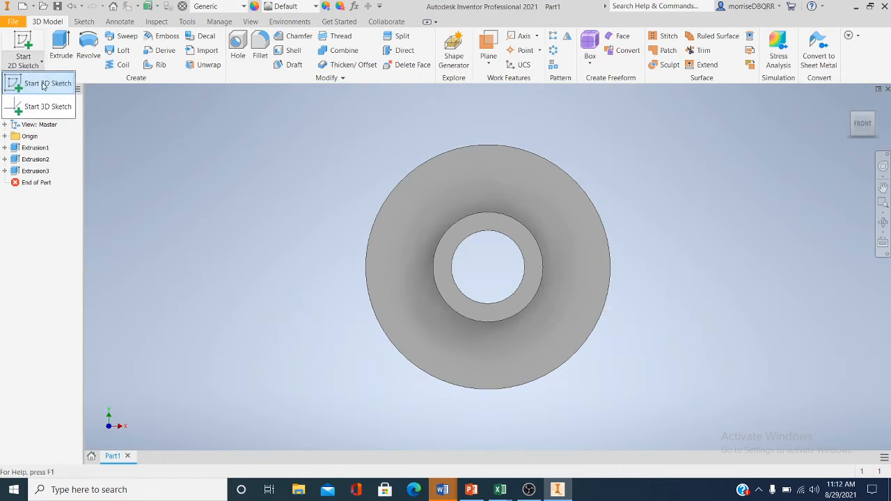
left_click(43, 83)
left_click(487, 166)
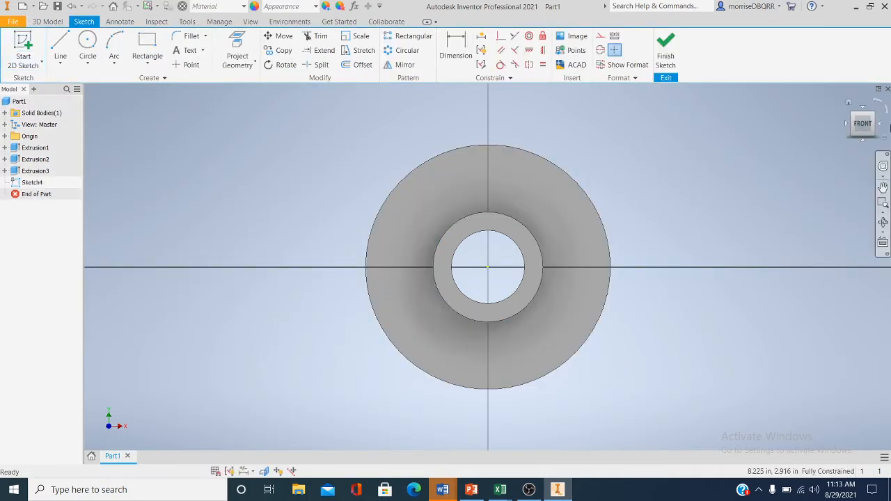
- Draw a center-point circle with a 0.75 in diameter on the vertical axis of the disc face, between the boss and the rim
left_click(875, 119)
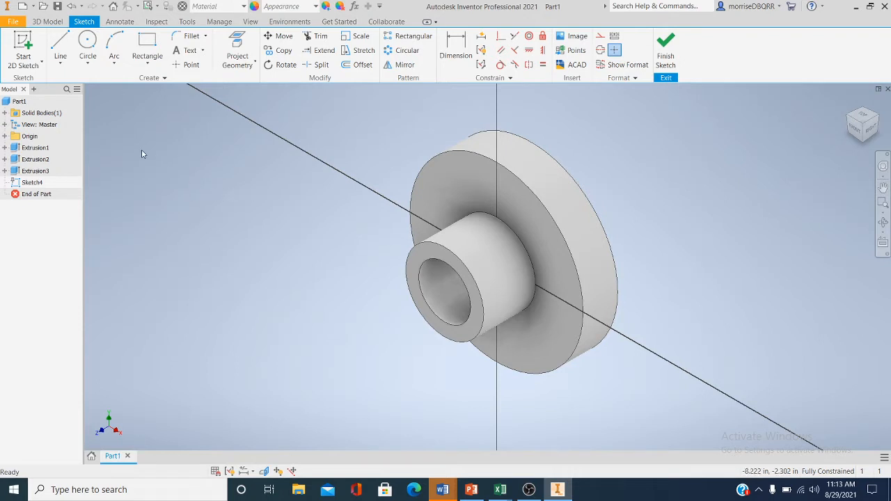
left_click(87, 66)
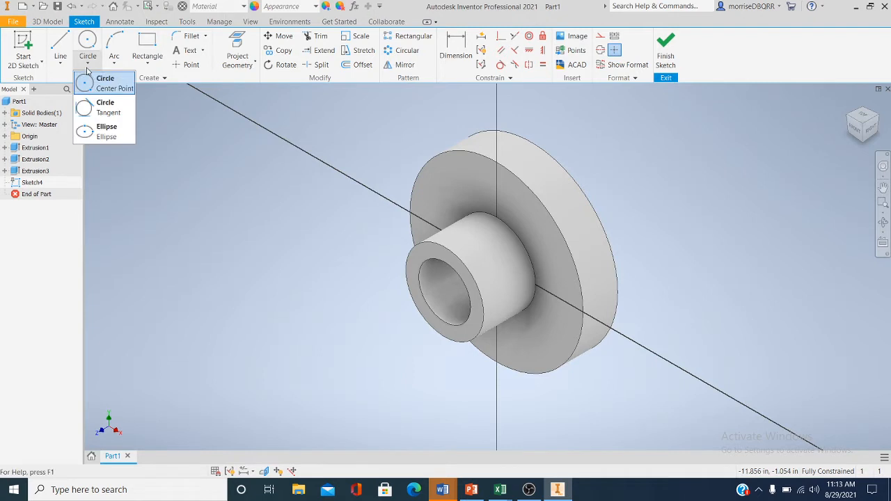
left_click(106, 87)
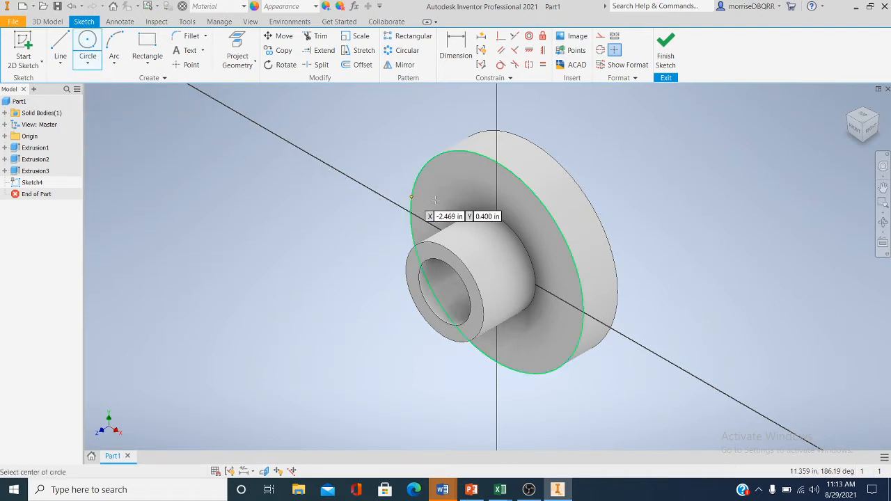
left_click(496, 188)
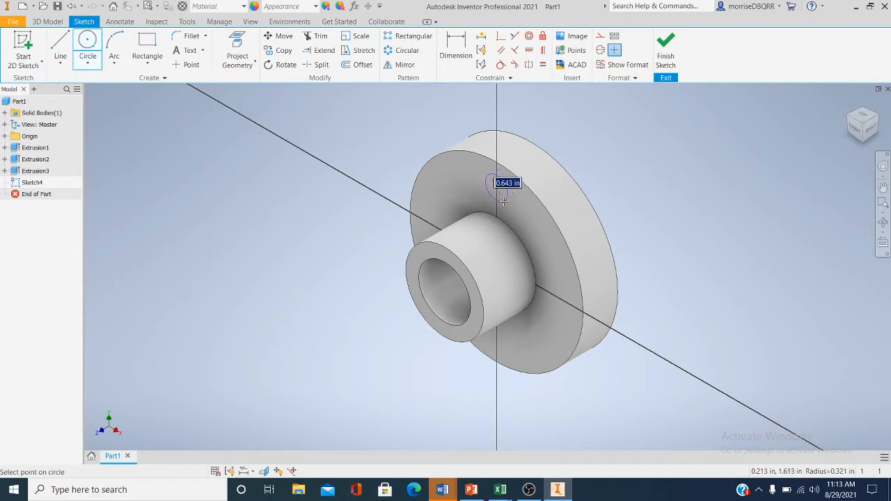
key("BackSpace")
key("Return")
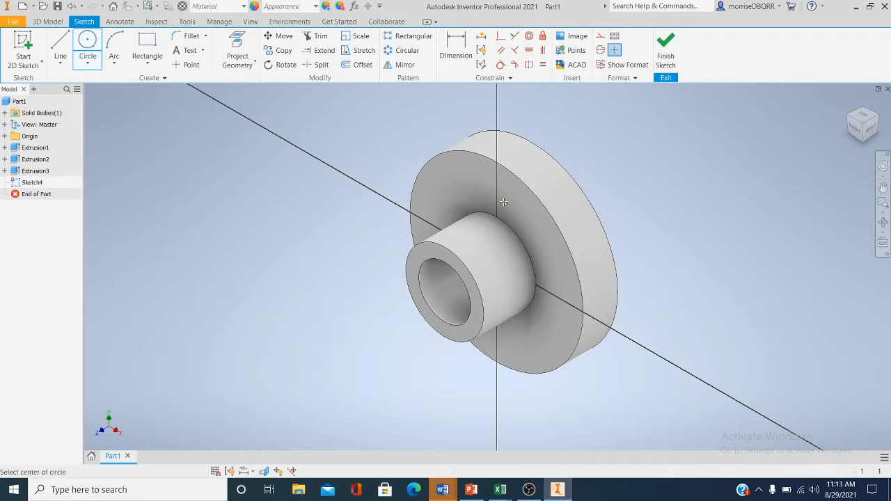
right_click(558, 137)
left_click(596, 138)
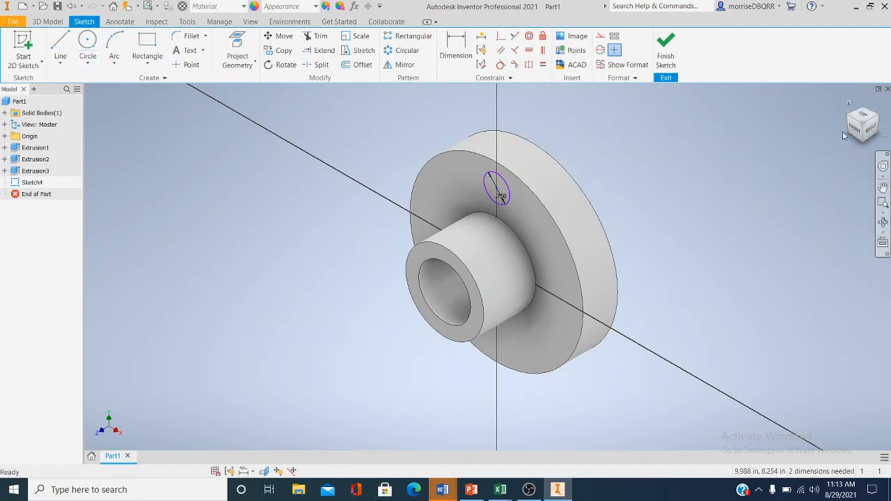
- Dimension the vertical distance from the disc's center to the small circle's center as 1.75 in and finish the sketch
left_click(860, 132)
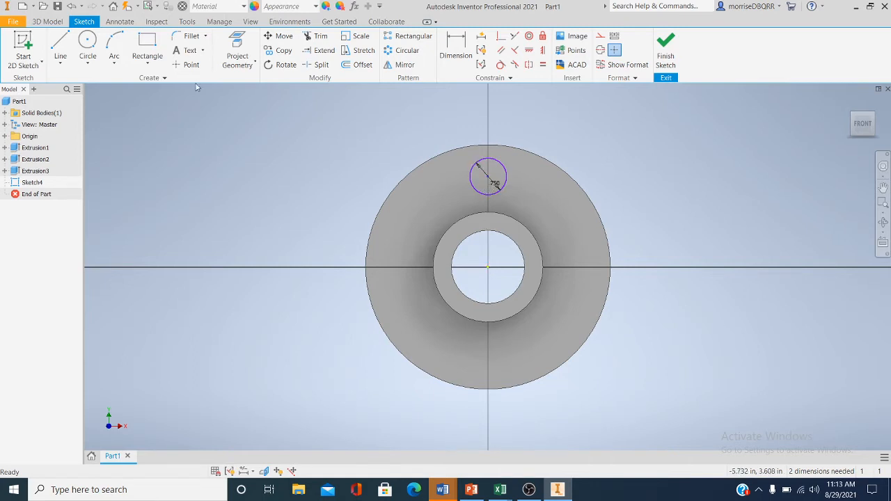
left_click(458, 56)
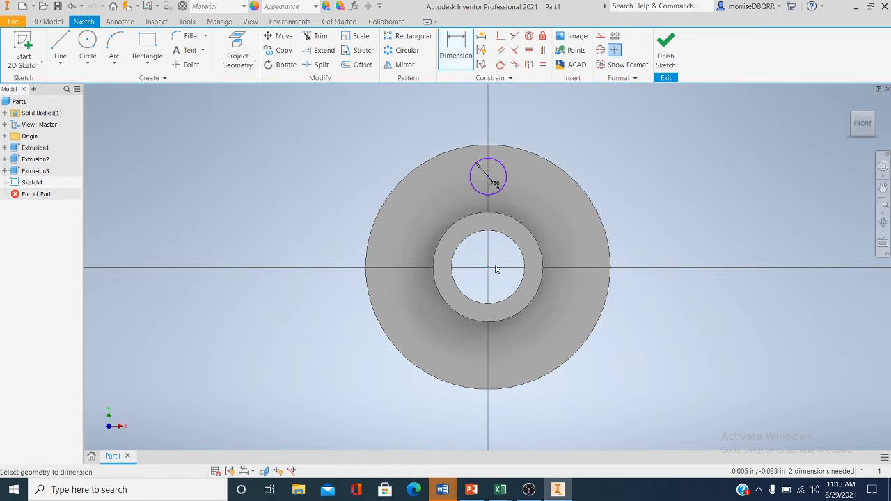
left_click(490, 179)
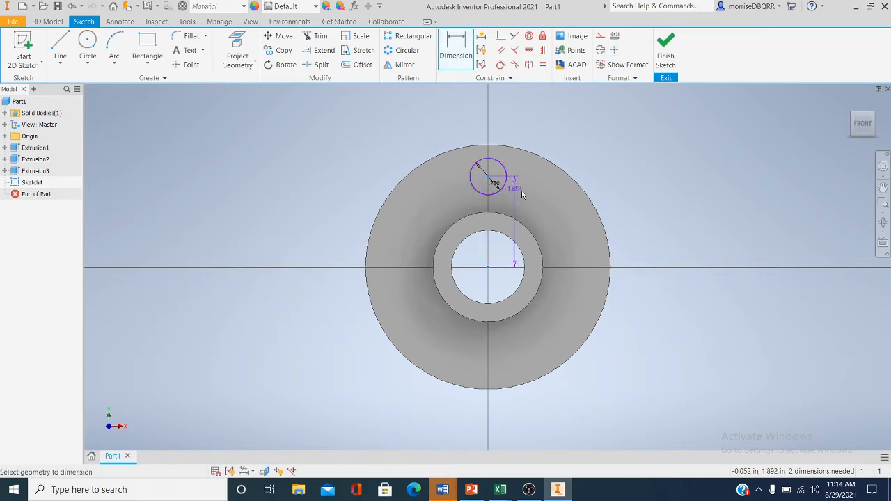
left_click(642, 216)
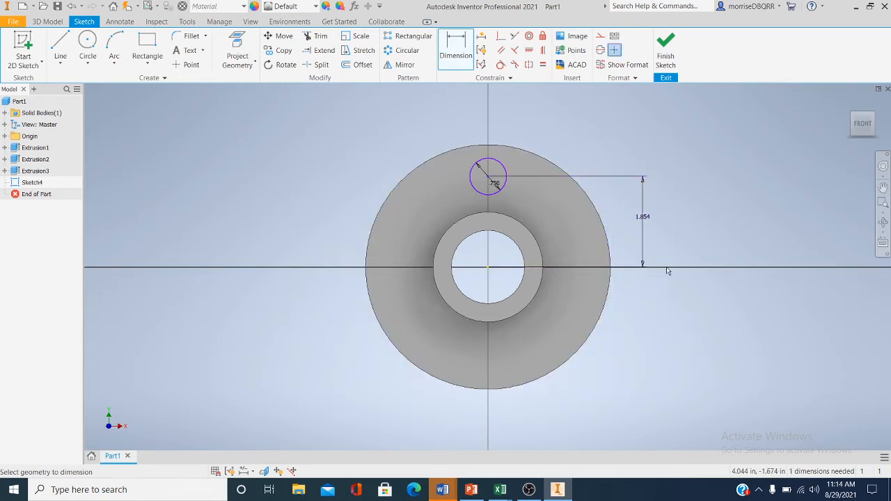
double_click(643, 218)
left_click(629, 260)
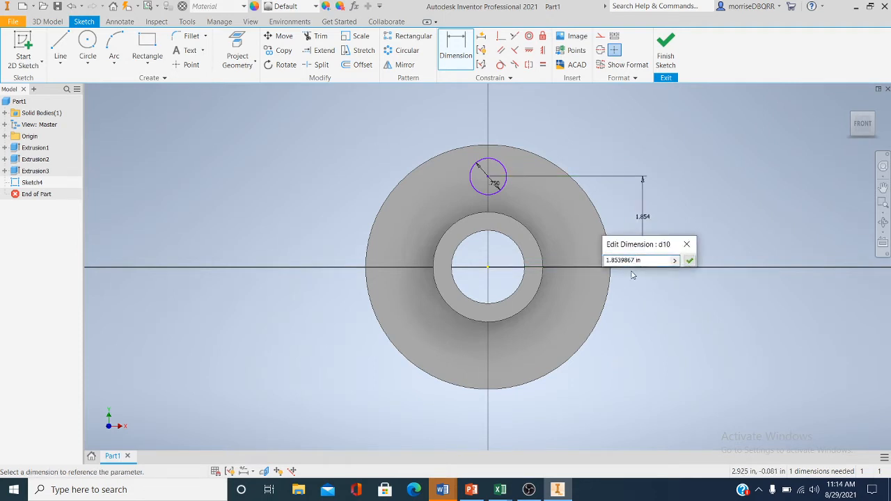
key("BackSpace")
key("BackSpace")
key("BackSpace")
key("BackSpace")
key("BackSpace")
key("BackSpace")
key("BackSpace")
type("7")
left_click(689, 260)
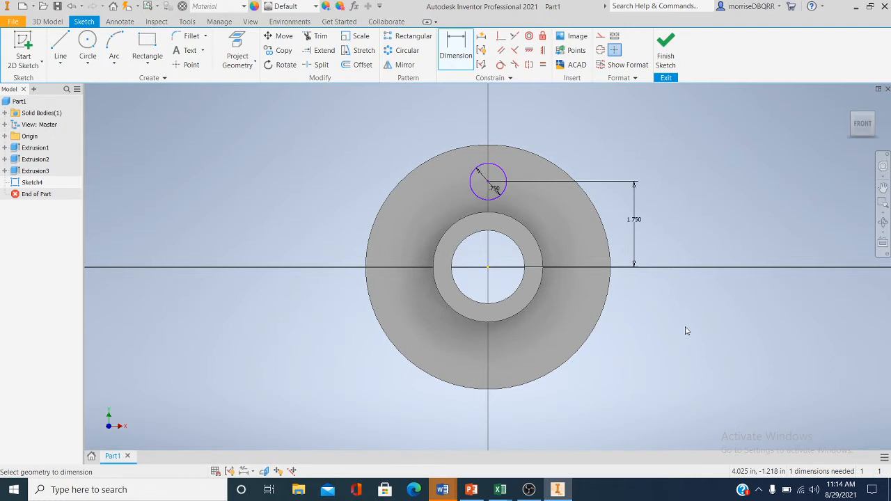
left_click(872, 116)
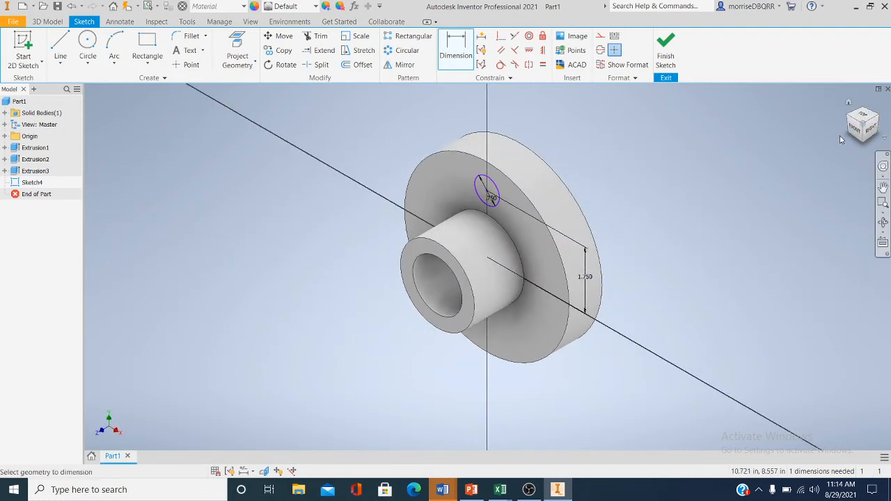
left_click(665, 48)
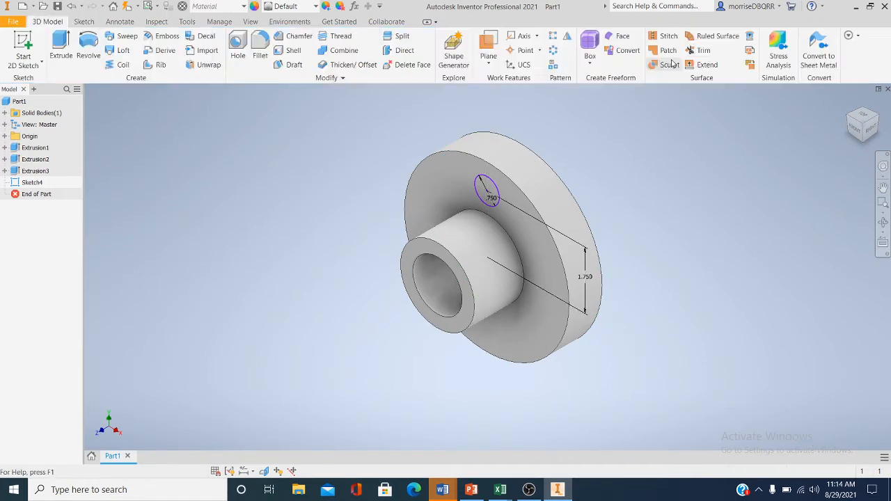
left_click(59, 47)
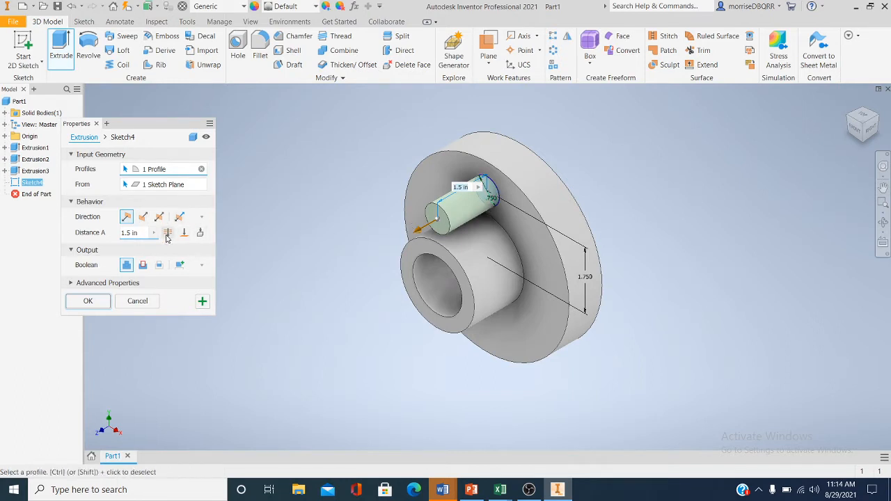
left_click(143, 219)
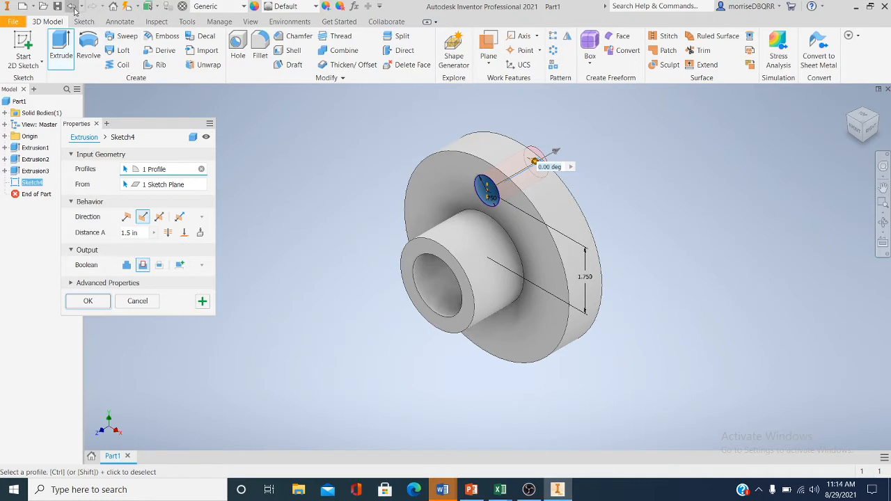
key("Escape")
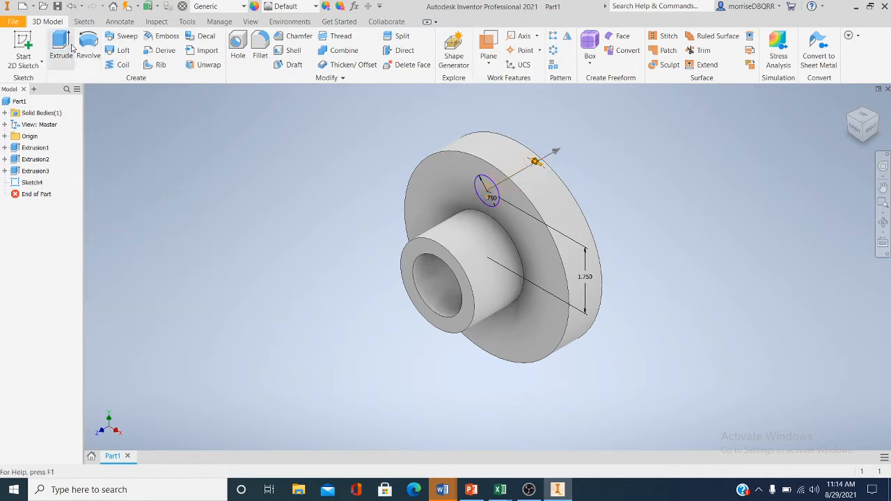
left_click(72, 10)
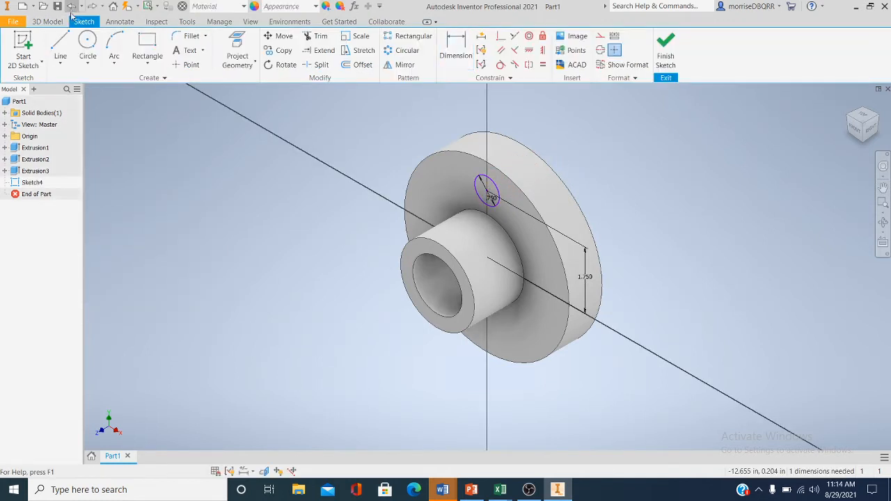
left_click(665, 48)
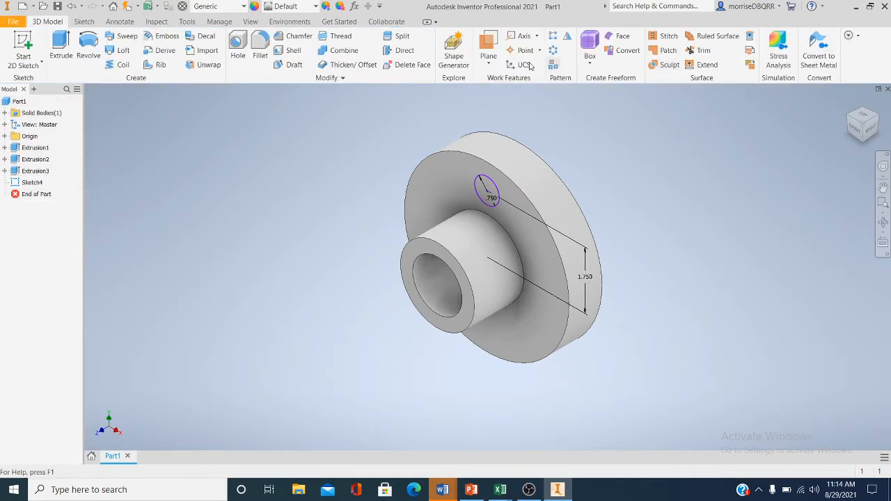
- Extrude the 0.75 in circle inward as a cut through all of the disc
left_click(69, 49)
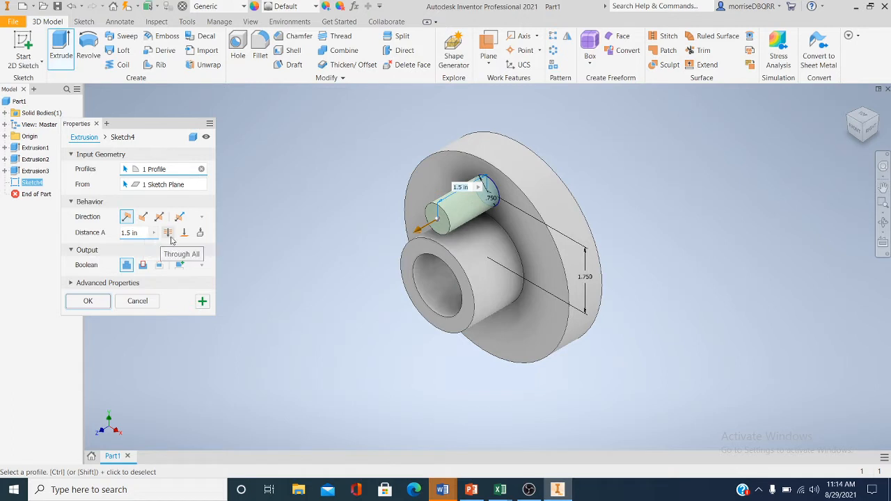
left_click(168, 233)
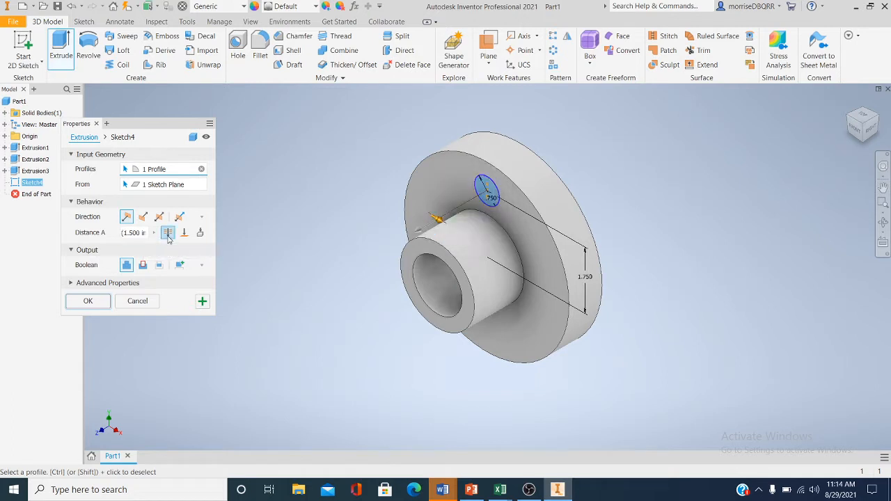
left_click(143, 218)
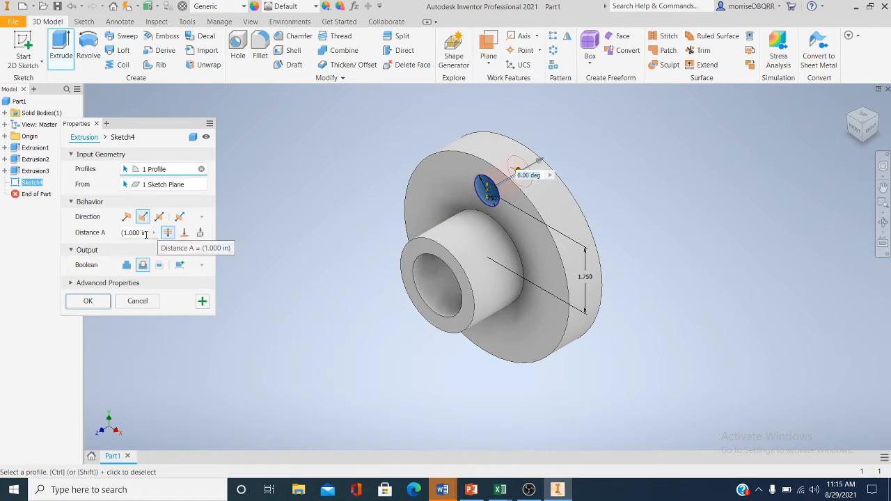
left_click(89, 301)
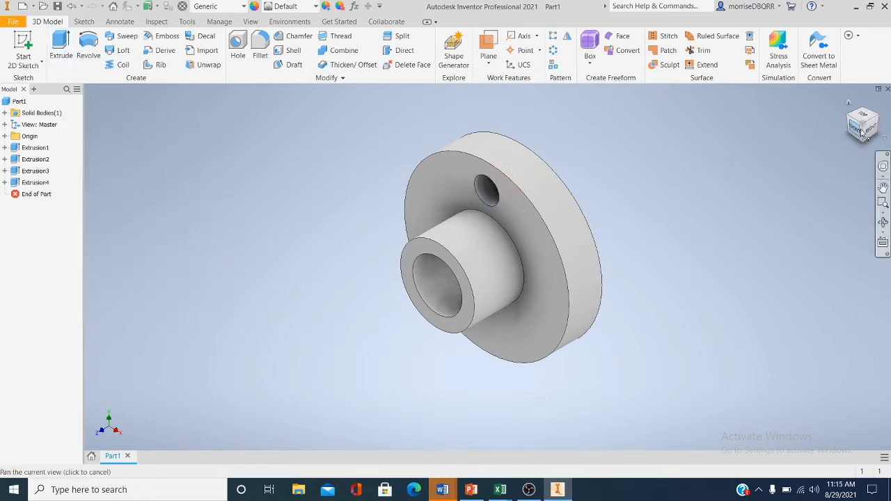
- Edit the small hole's sketch, set its vertical distance from the disc's center to 1.8 in, and finish the sketch
left_click_drag(859, 135, 859, 133)
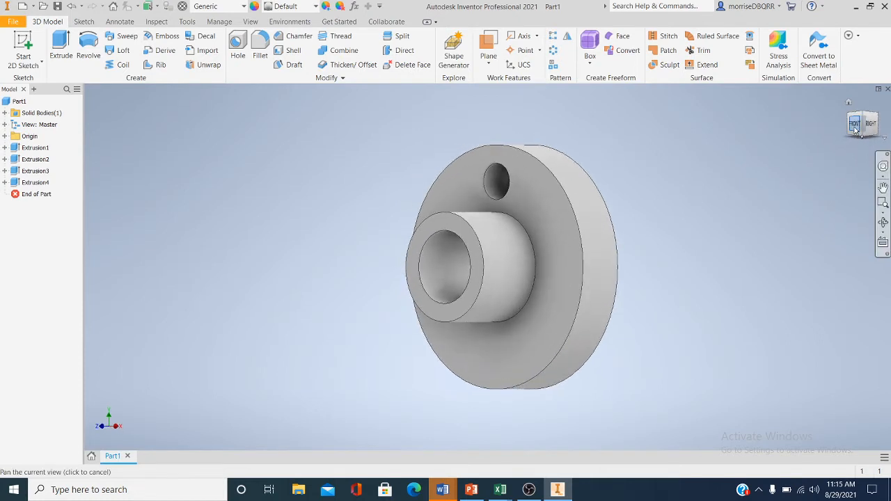
left_click(856, 131)
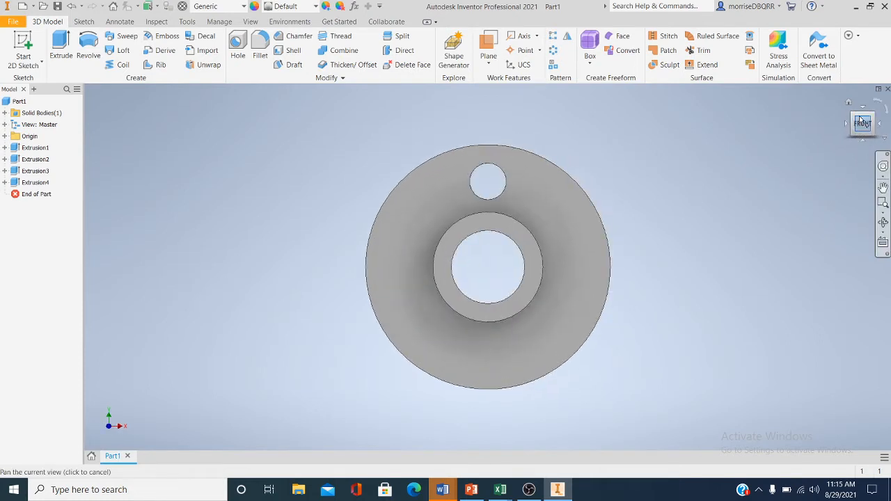
left_click(874, 118)
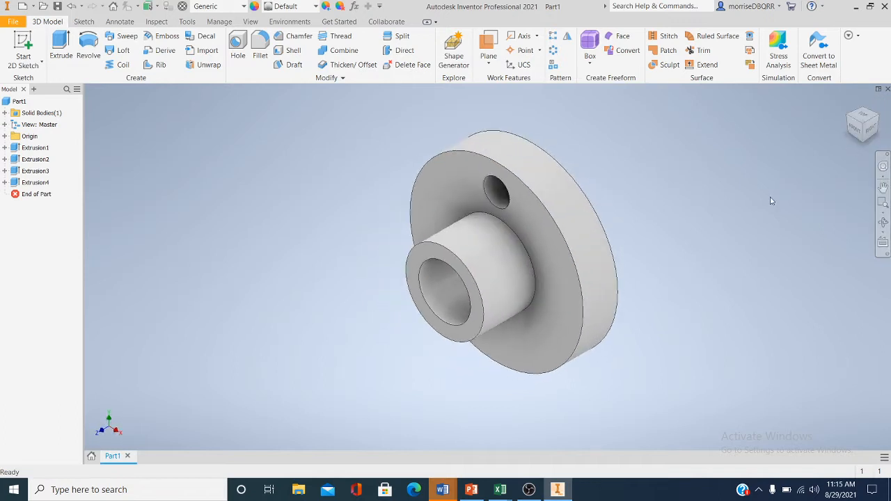
left_click(856, 130)
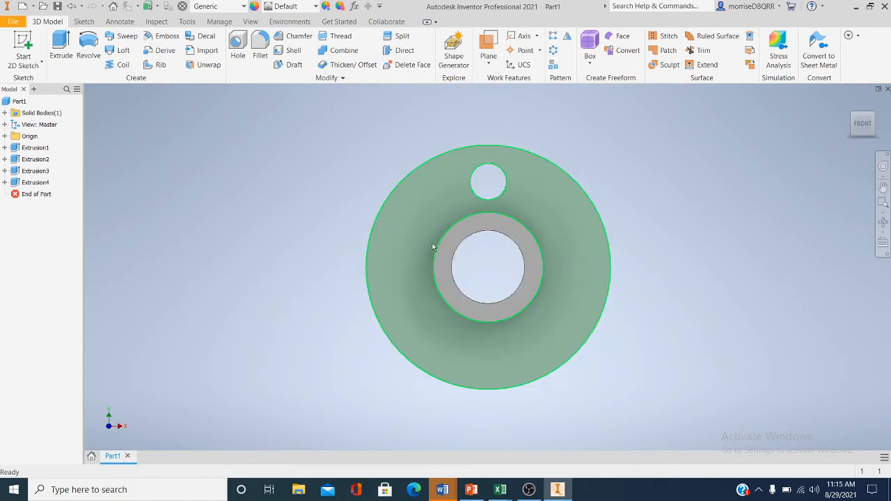
left_click(5, 182)
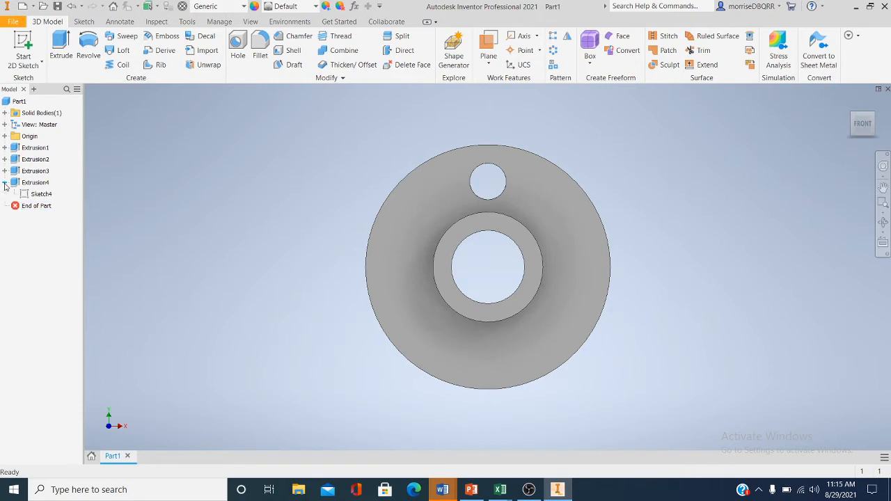
right_click(44, 196)
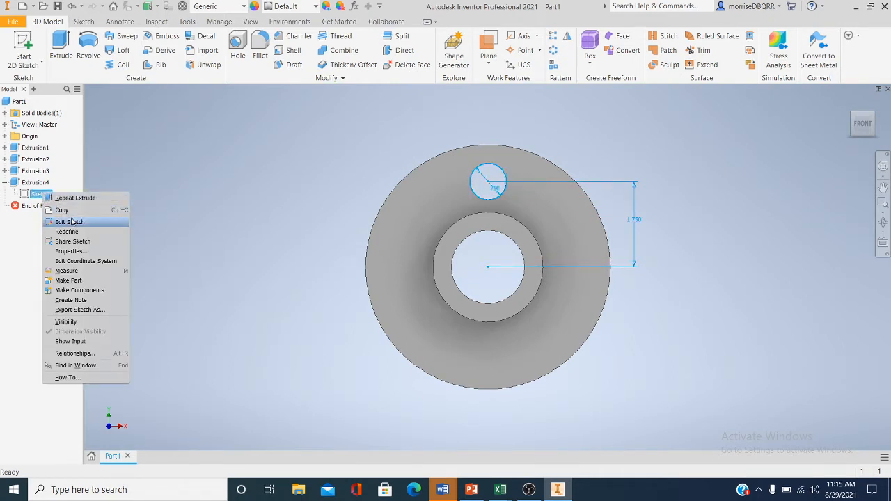
left_click(67, 221)
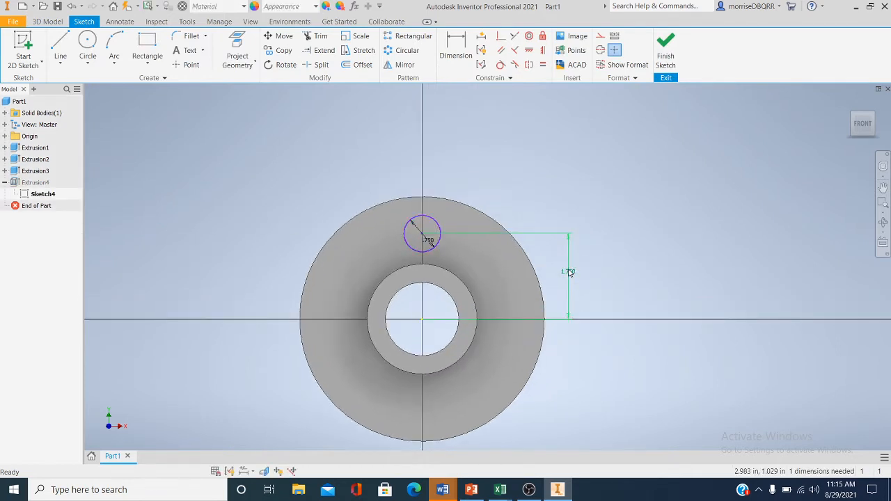
double_click(569, 272)
left_click(536, 311)
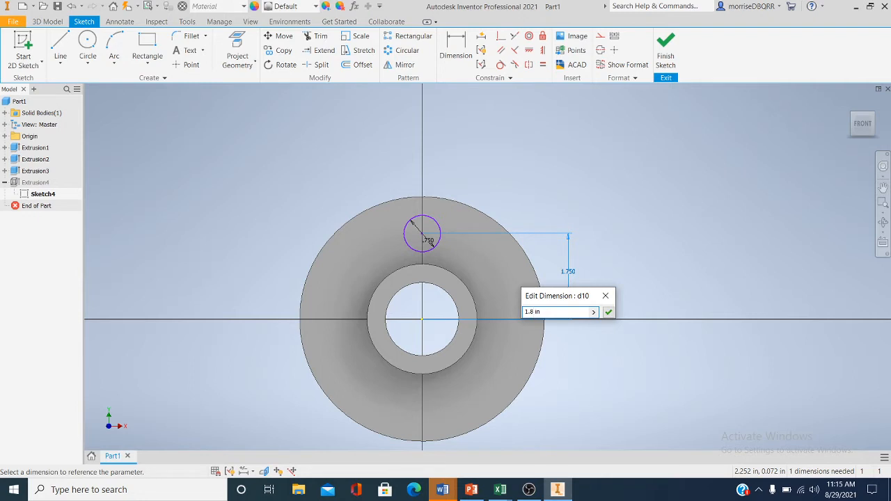
left_click(610, 313)
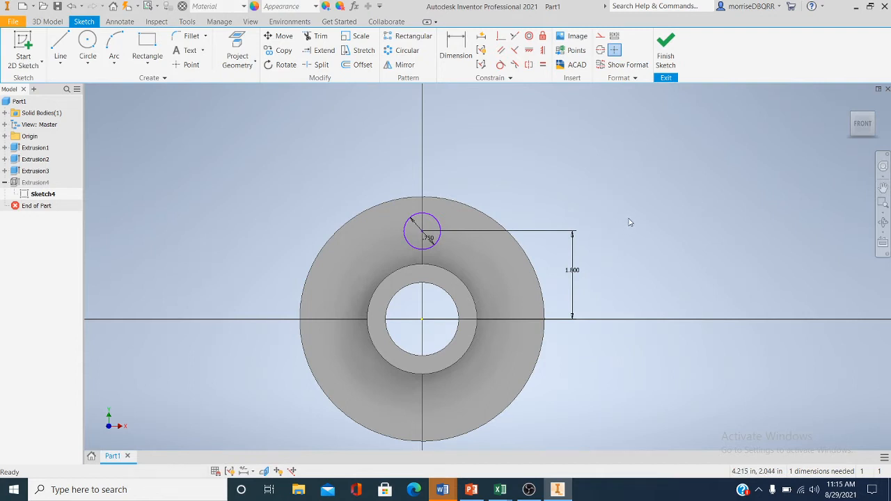
left_click(667, 60)
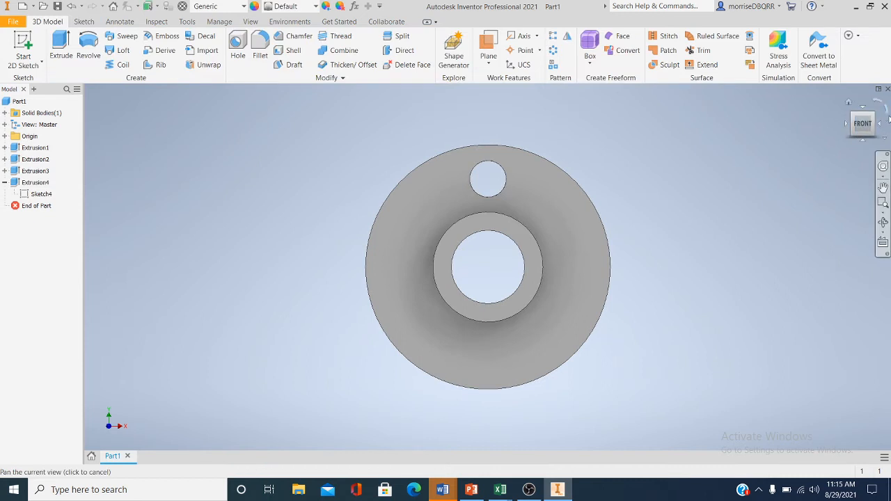
- Create a circular pattern of the small hole around the disc's central axis with 4 occurrences over 360 degrees
left_click(873, 113)
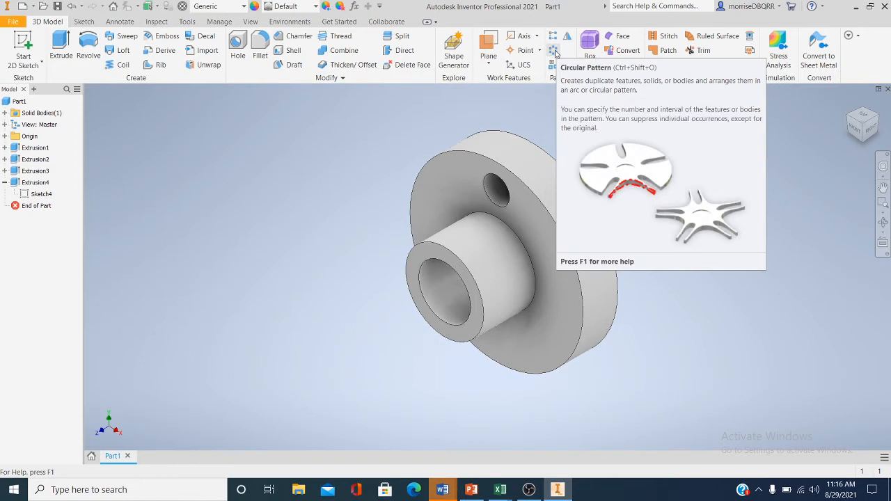
left_click(555, 52)
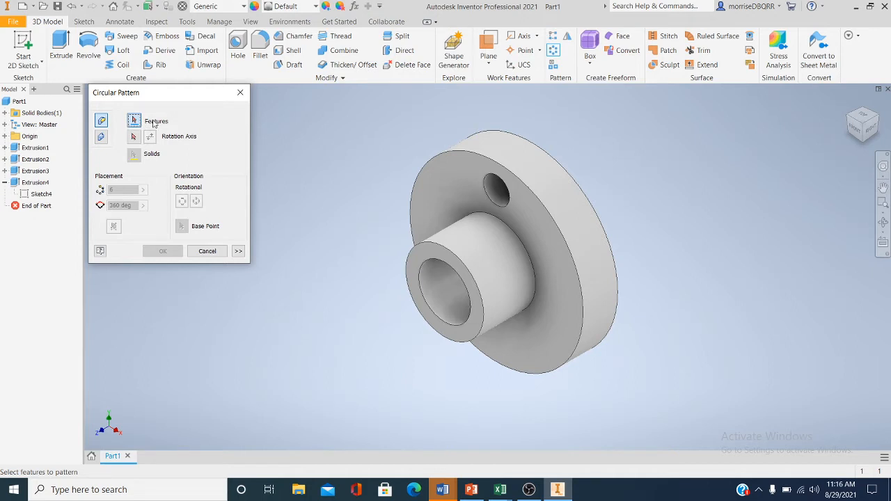
left_click(487, 187)
left_click(489, 193)
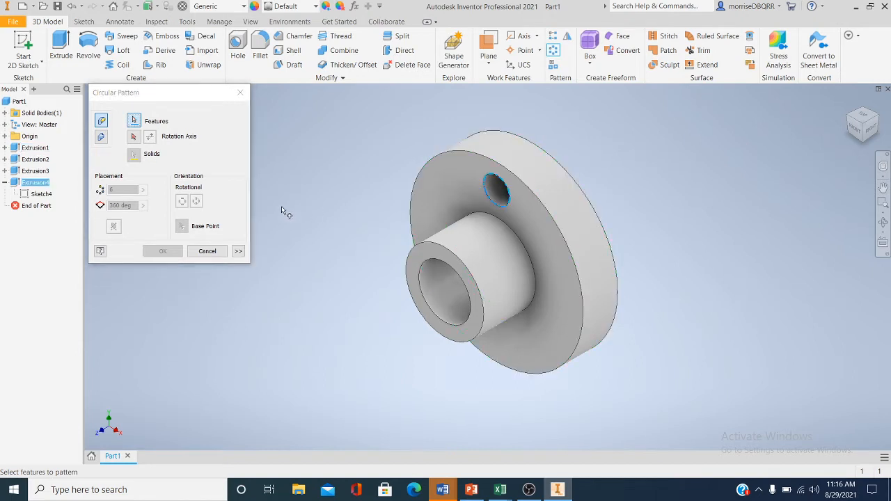
left_click(135, 138)
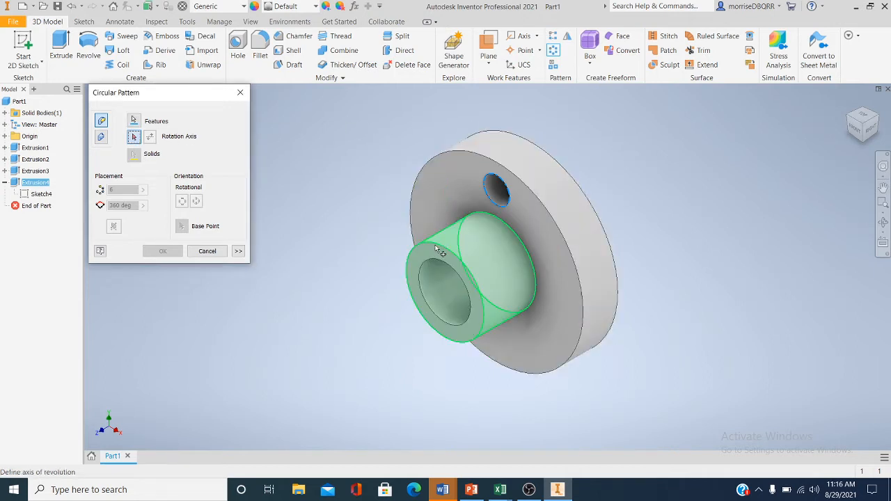
left_click(529, 191)
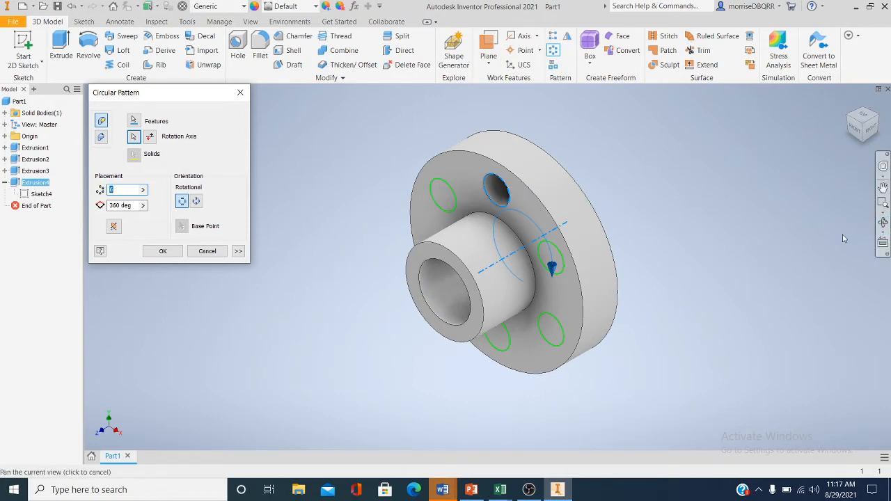
left_click(857, 131)
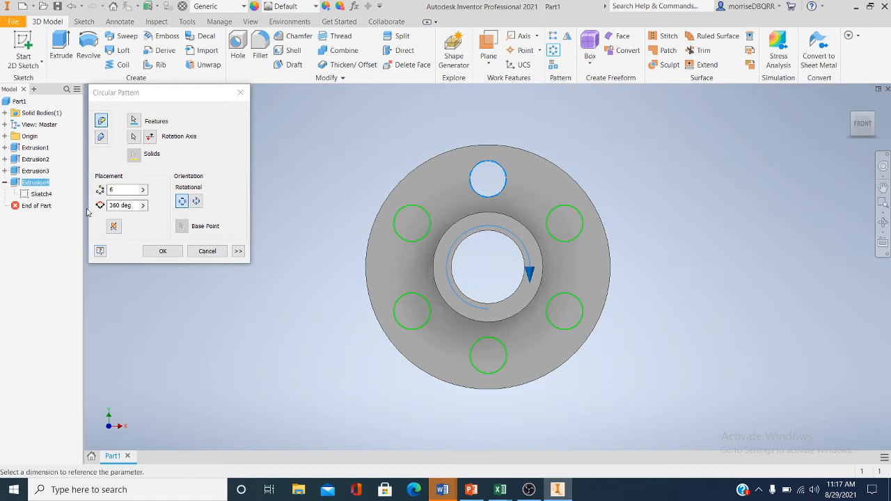
left_click(116, 191)
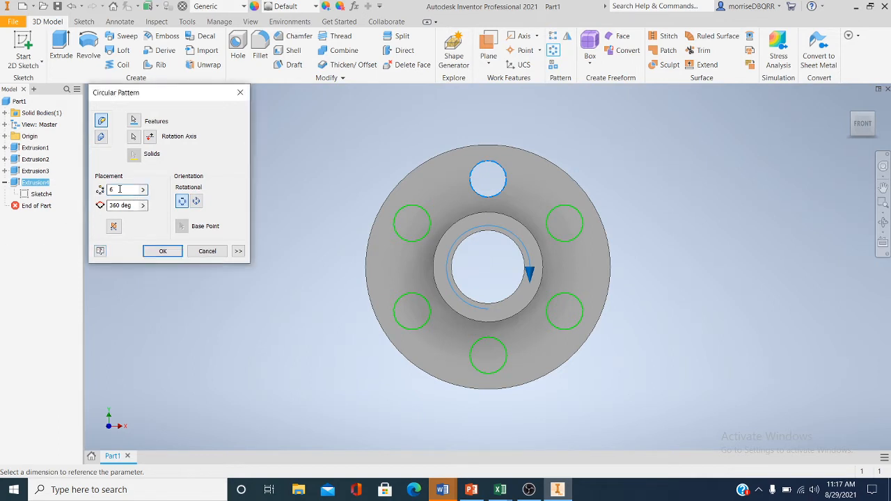
key("BackSpace")
type("4")
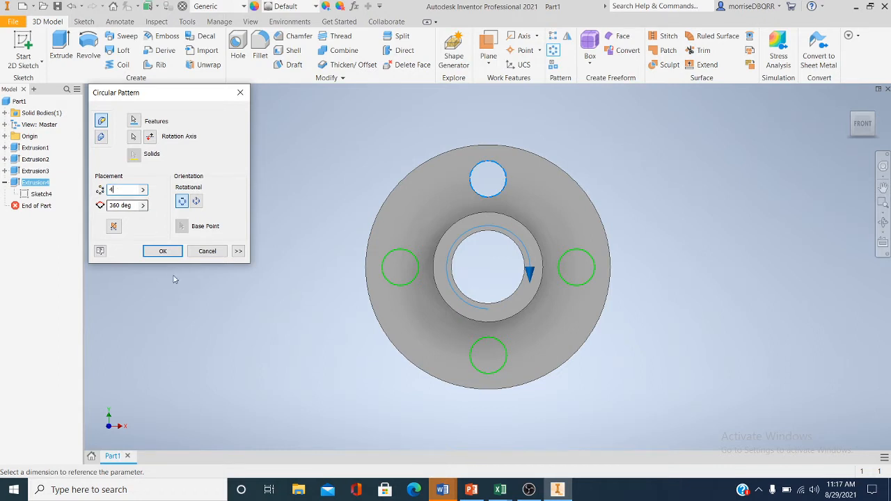
left_click(162, 250)
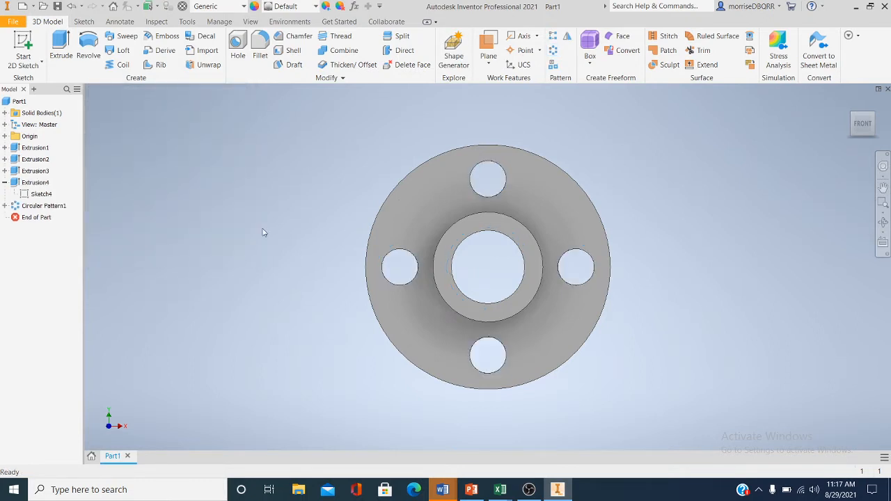
- Chamfer the outer front edge of the boss with a distance of 0.0625 in
left_click(872, 117)
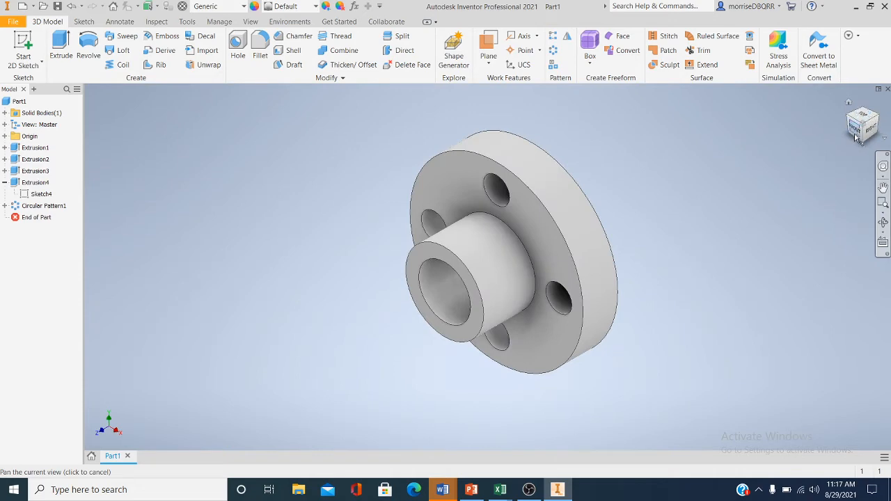
scroll(380, 254, "down", 5)
scroll(506, 277, "up", 5)
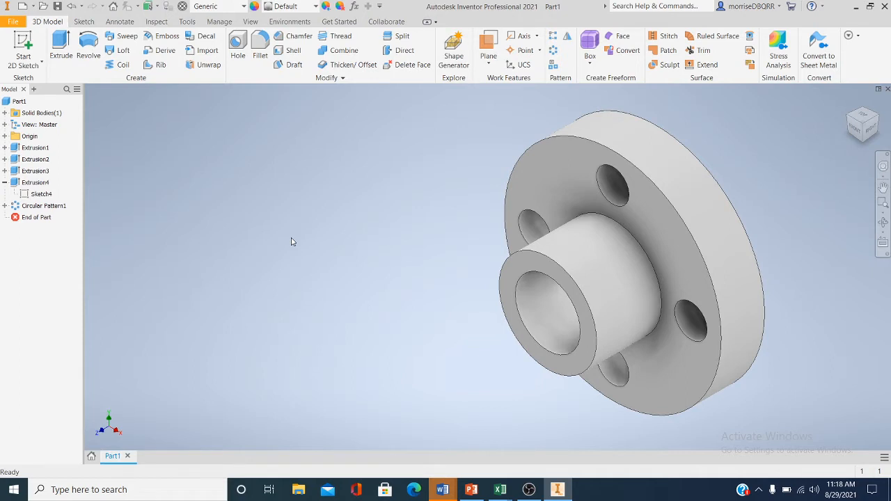
left_click(287, 37)
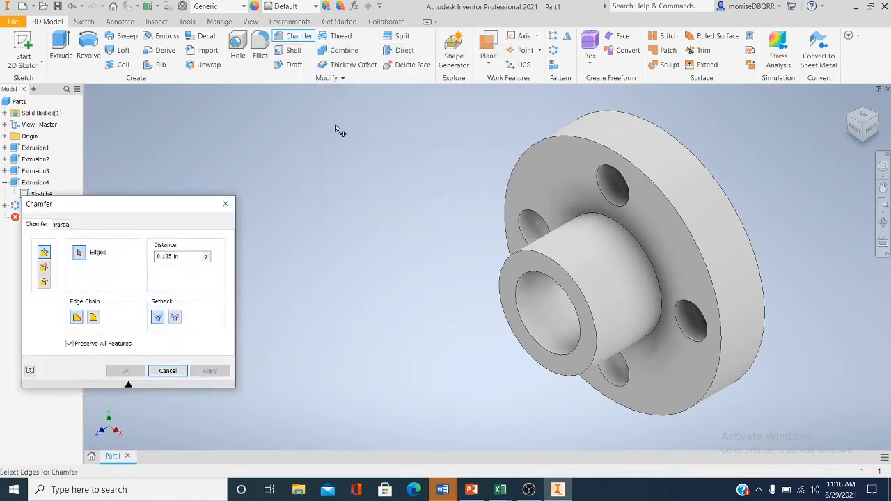
left_click(518, 258)
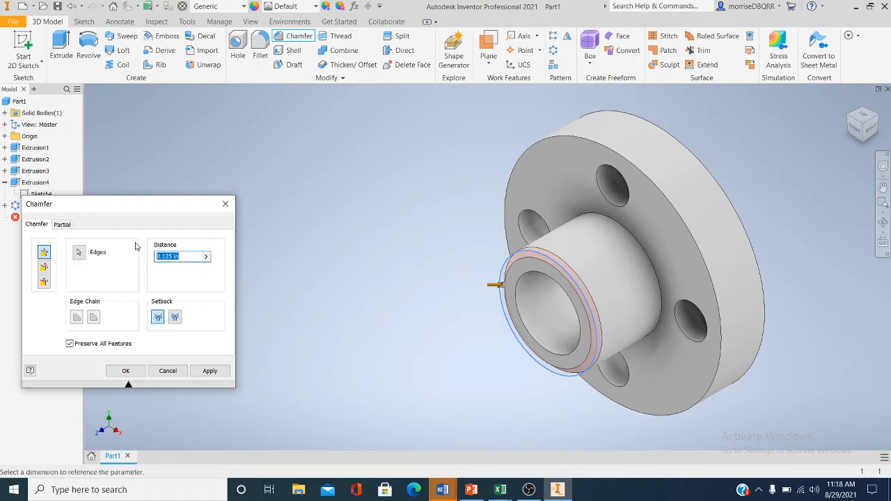
type(".06")
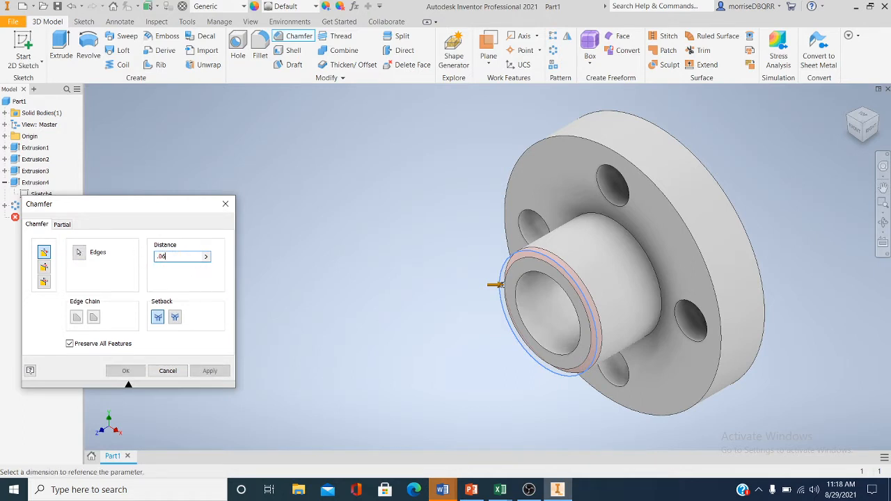
type("25")
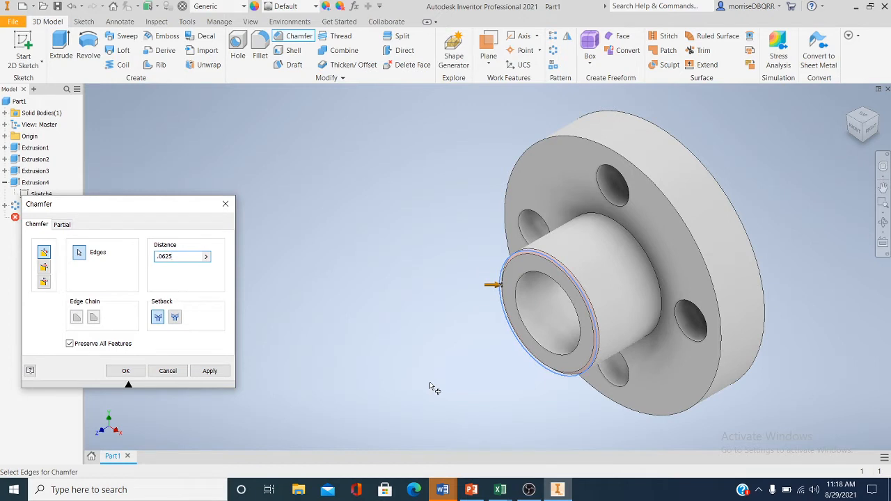
left_click(120, 373)
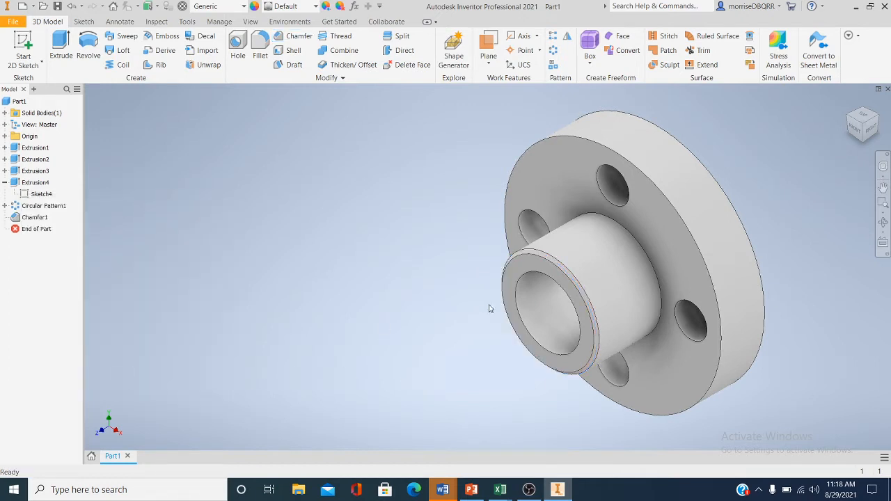
- Chamfer the front edge of the boss's central bore with a distance of 0.0625 in
scroll(525, 295, "down", 3)
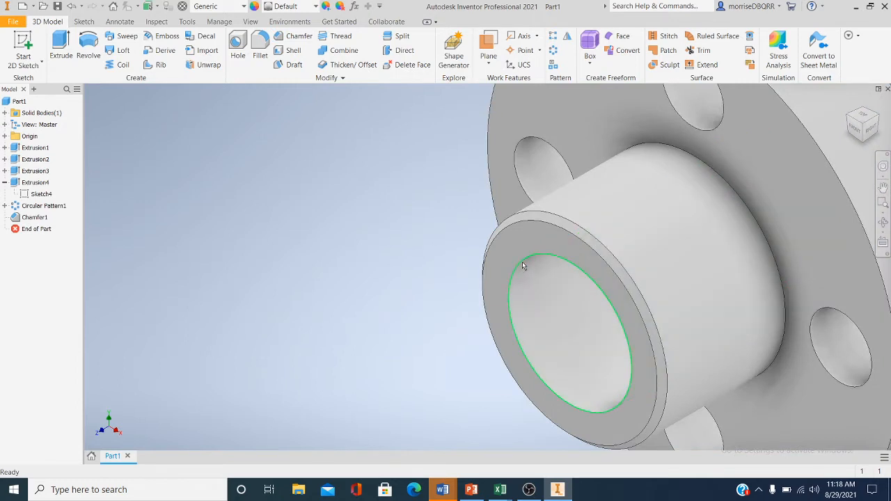
left_click(524, 265)
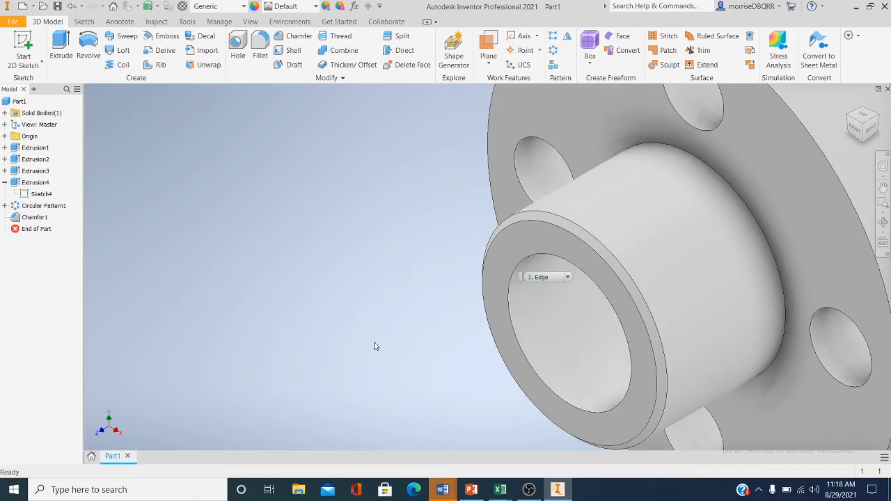
scroll(410, 362, "up", 3)
scroll(257, 293, "up", 2)
scroll(257, 292, "down", 5)
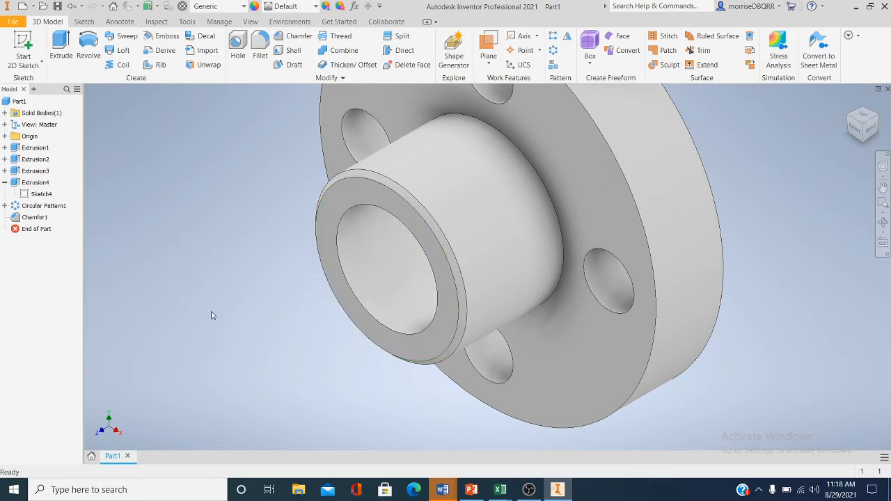
scroll(211, 312, "up", 3)
middle_click_drag(217, 315, 288, 332)
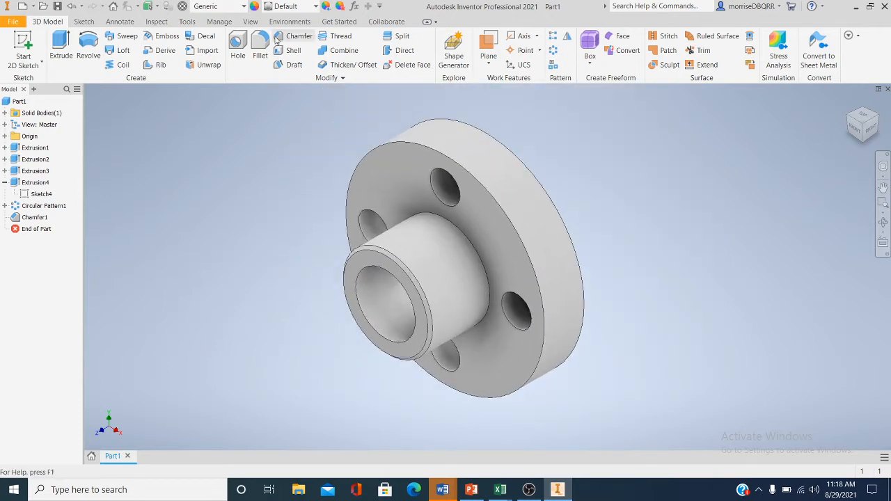
left_click(298, 36)
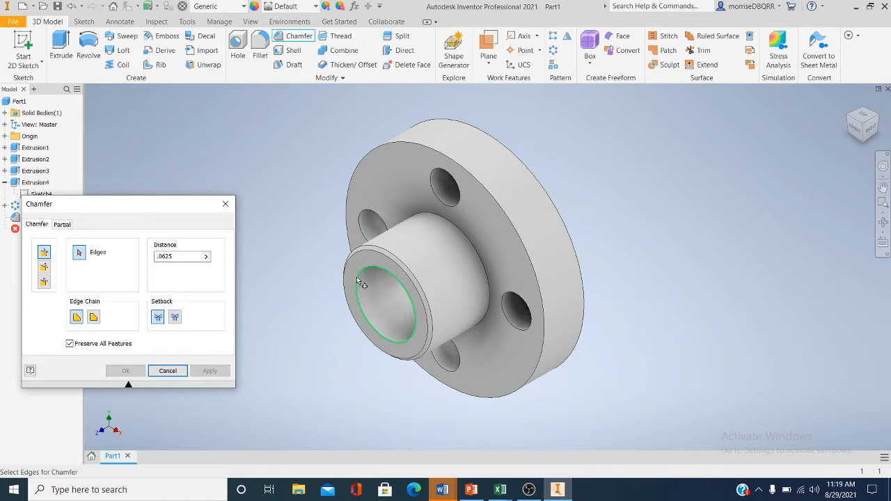
left_click(357, 281)
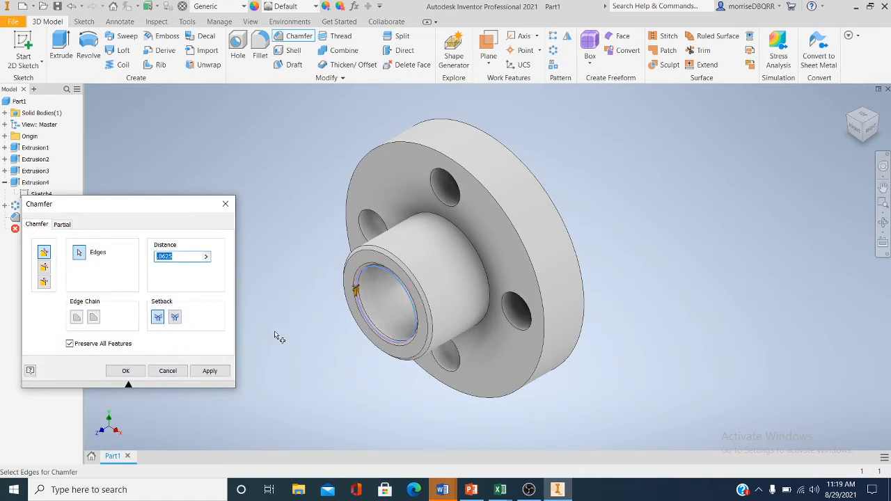
left_click(123, 370)
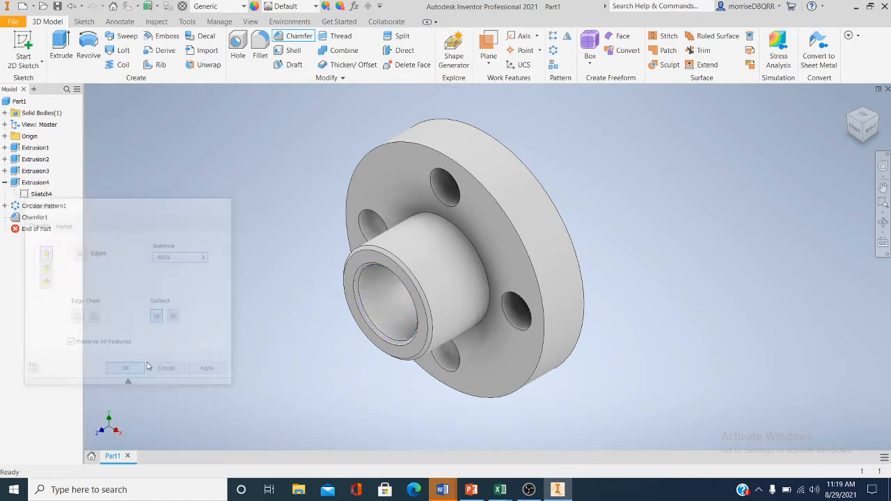
- Fillet the outer front edge of the disc, on the boss side, with a constant radius of 0.125 in
scroll(217, 375, "up", 4)
scroll(218, 375, "down", 5)
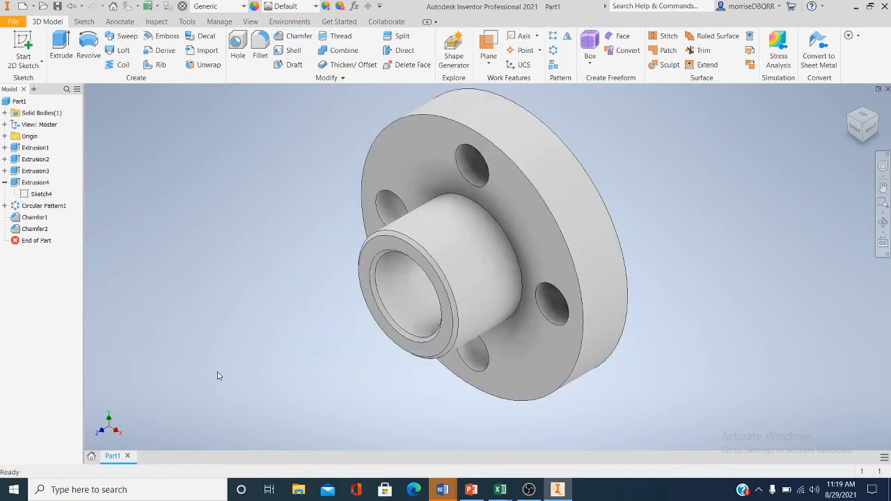
middle_click_drag(217, 375, 270, 389)
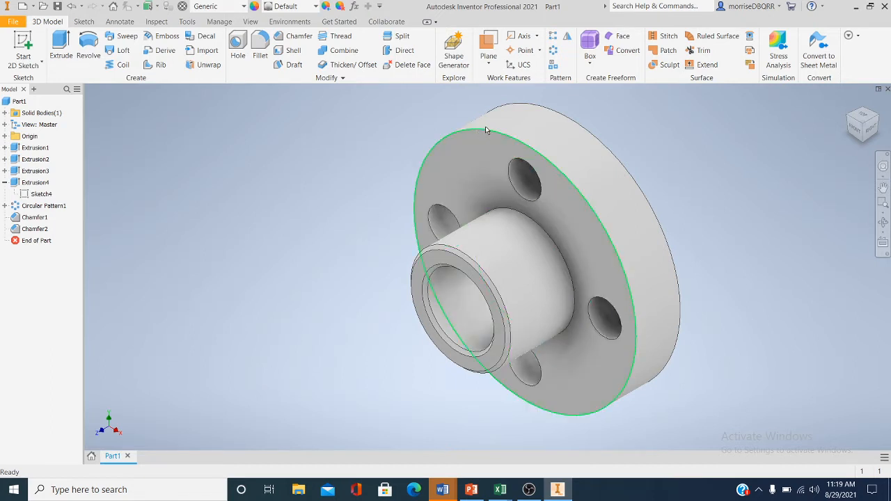
left_click(260, 59)
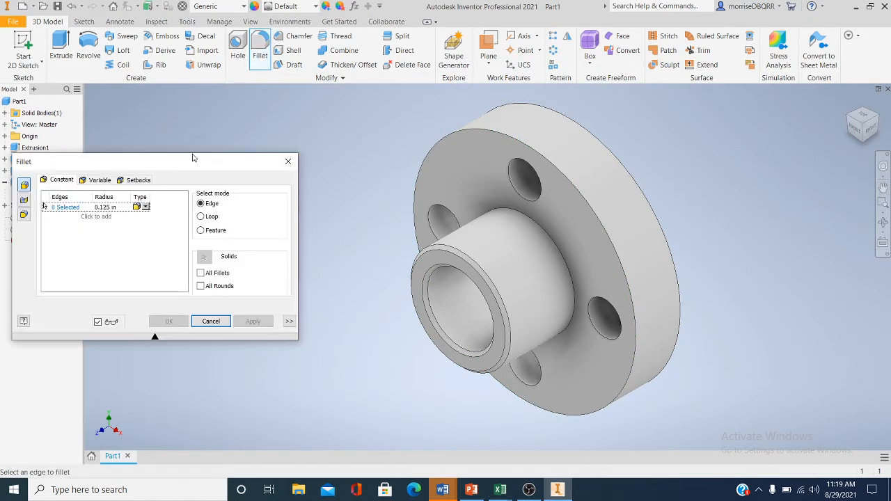
left_click_drag(193, 155, 263, 128)
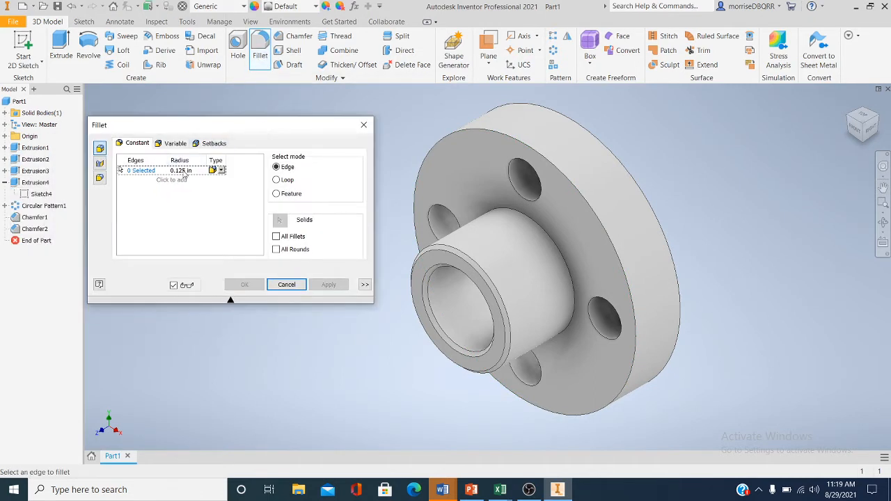
left_click(464, 134)
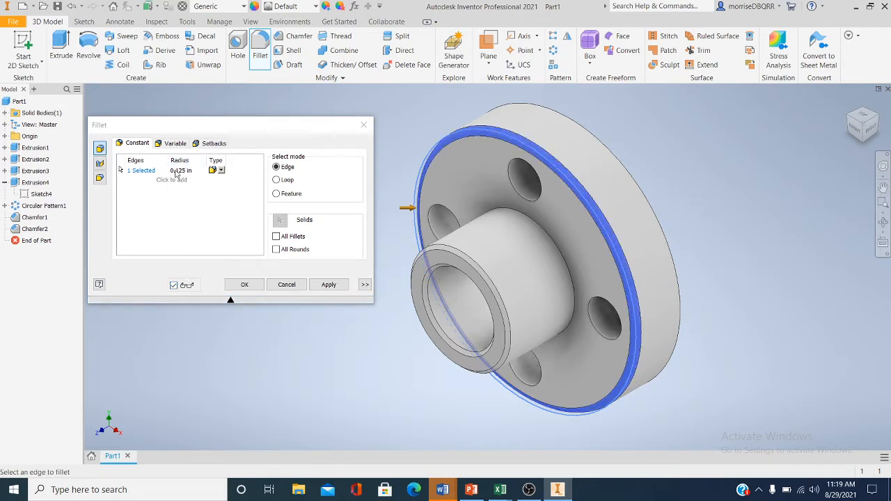
left_click(179, 172)
left_click(178, 172)
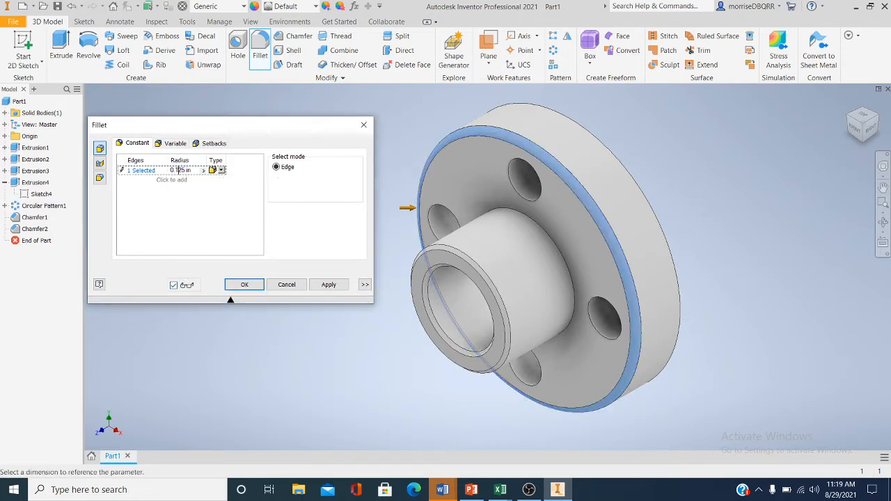
key("BackSpace")
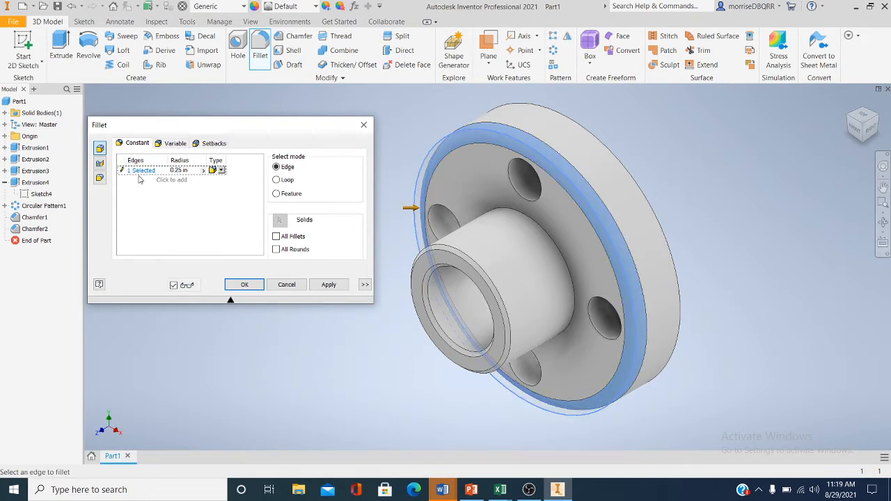
type("1")
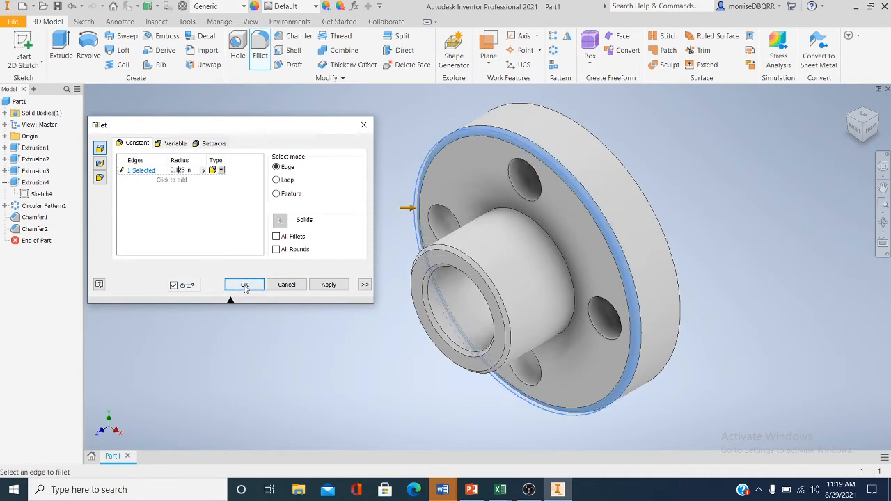
left_click(244, 286)
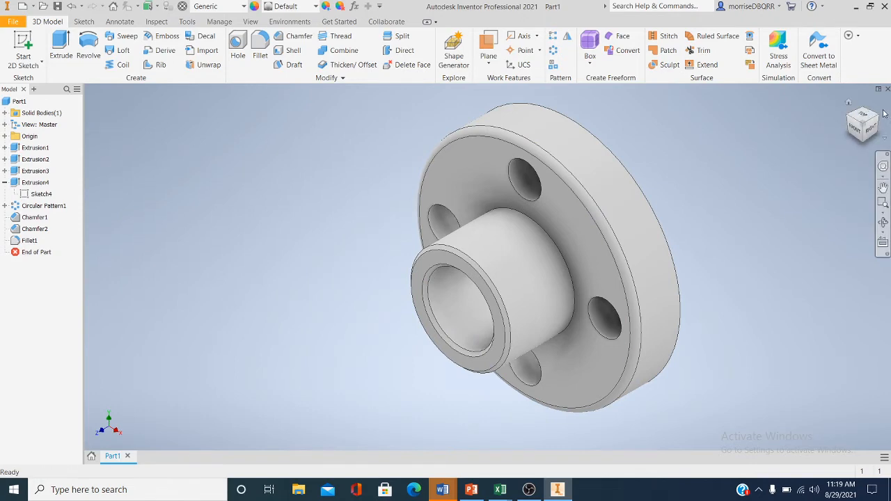
- Save the part as FLANGE-2 in the PROJECT-1 folder
left_click(859, 135)
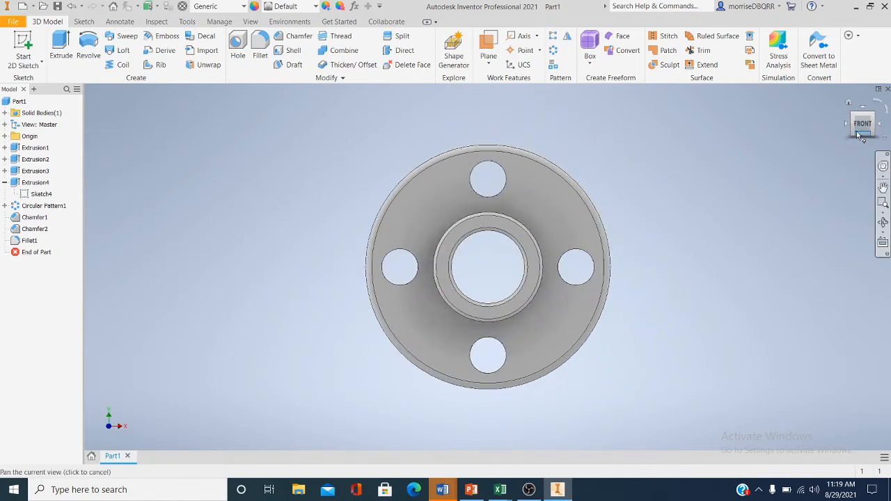
left_click(871, 116)
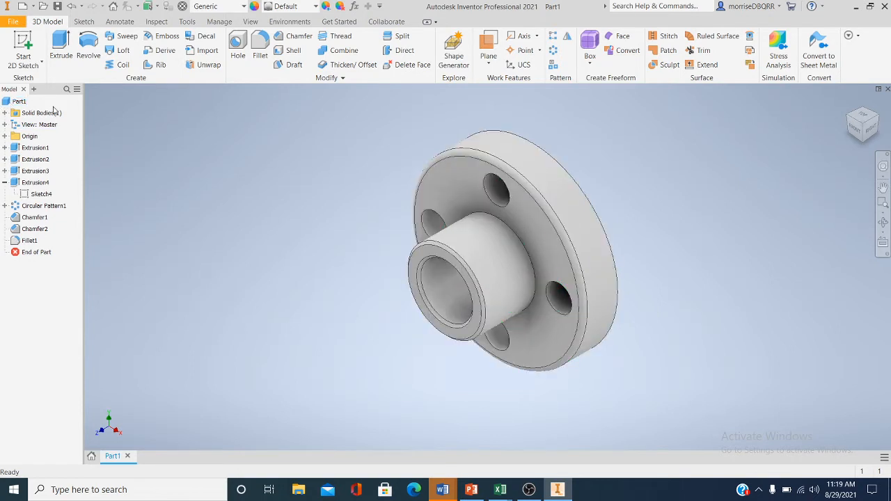
left_click(13, 24)
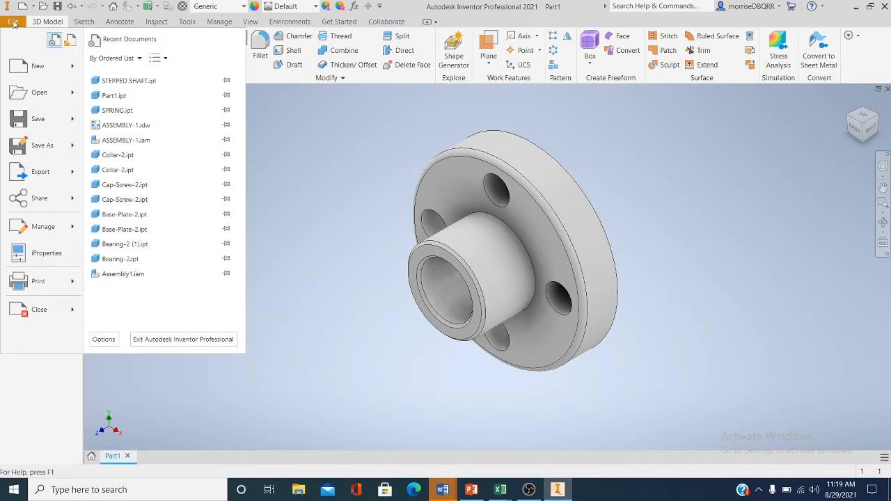
left_click(58, 148)
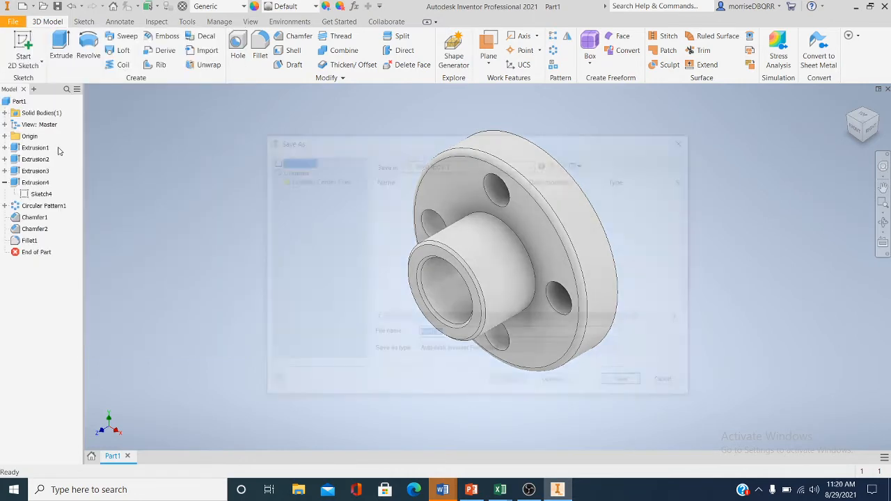
key("BackSpace")
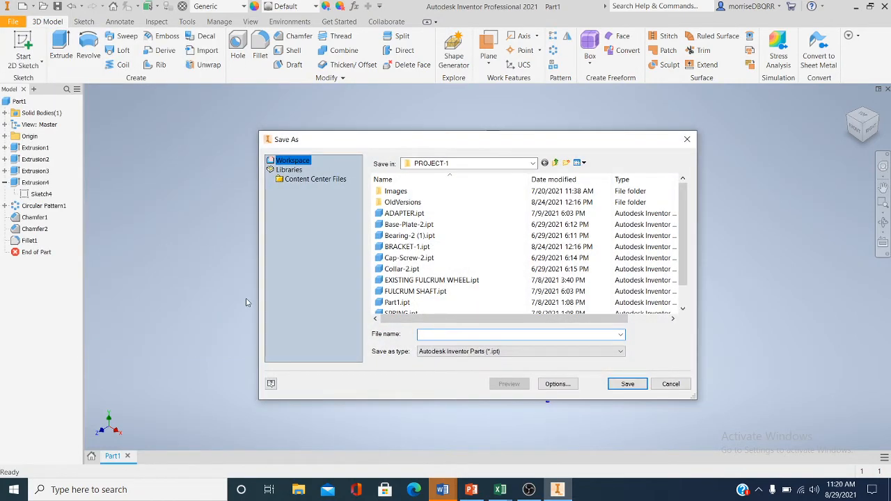
type("FLANGE")
type(" 1")
key("BackSpace")
type("2")
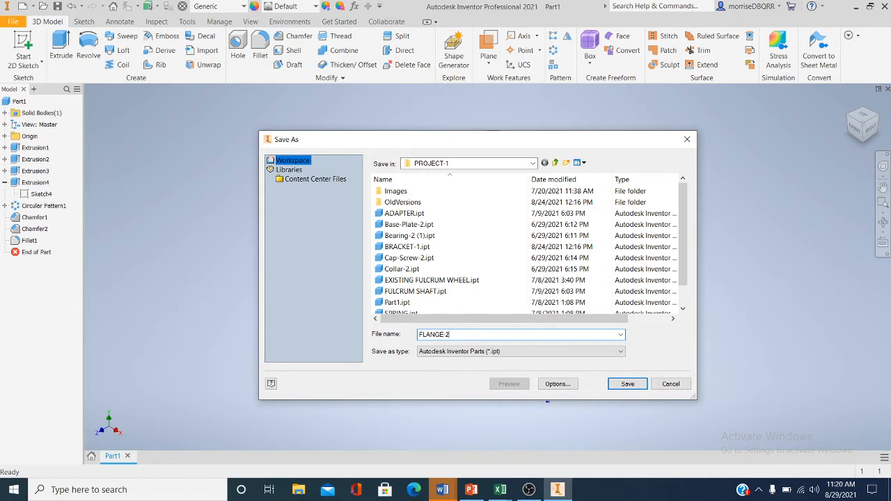
left_click(627, 384)
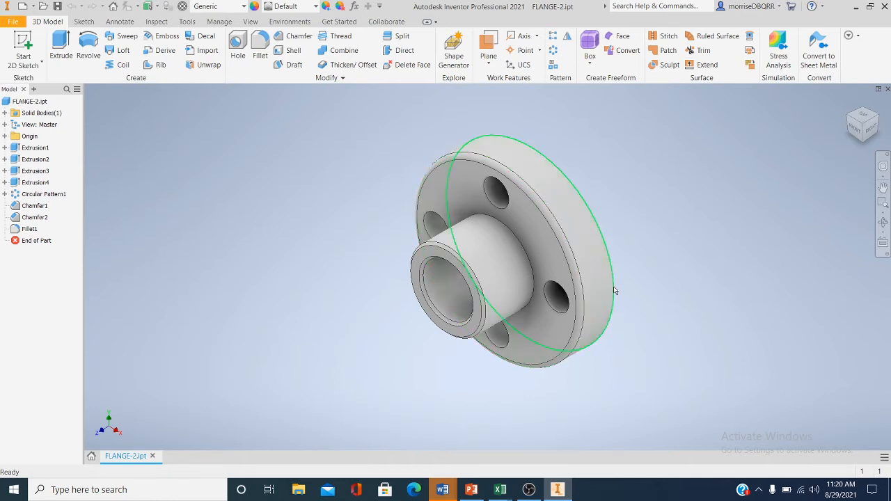
- Assign Steel, Mild as the part's material in its physical iProperties, apply the change, and save the file
mouse_move(629, 304)
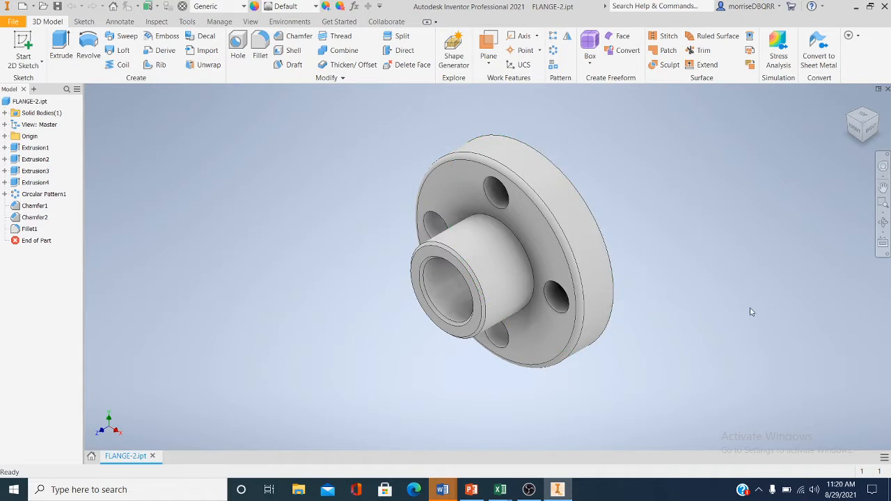
right_click(32, 103)
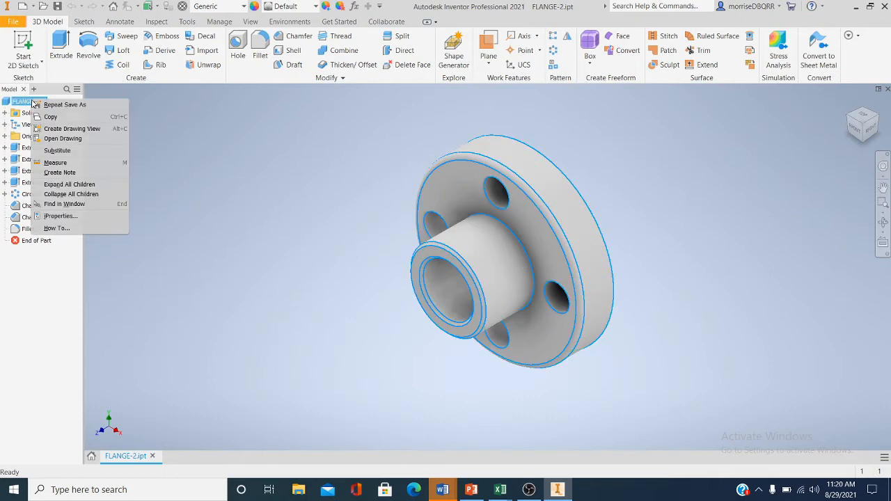
left_click(62, 216)
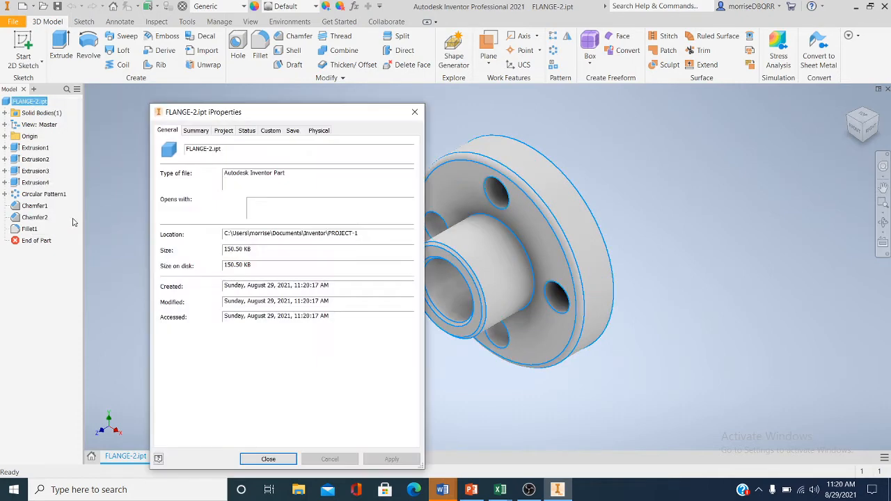
left_click_drag(311, 117, 225, 99)
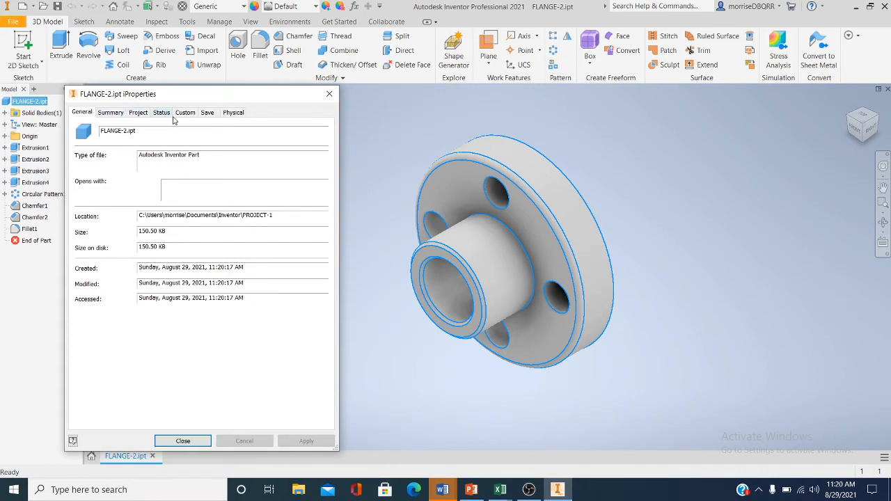
left_click(235, 113)
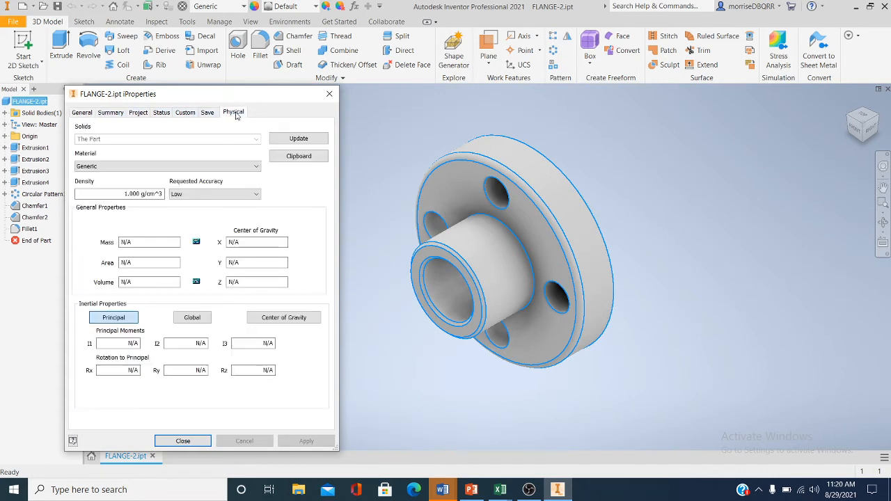
left_click(255, 167)
left_click_drag(256, 250, 260, 226)
left_click_drag(261, 235, 263, 327)
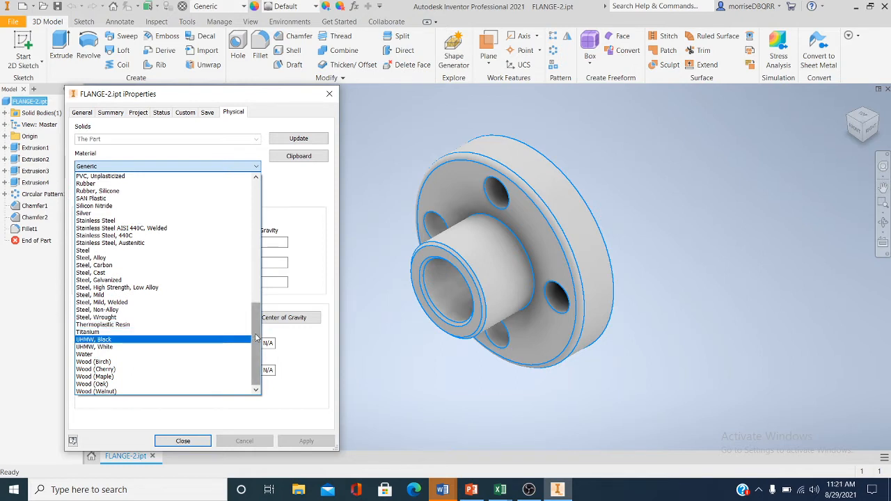
left_click(97, 296)
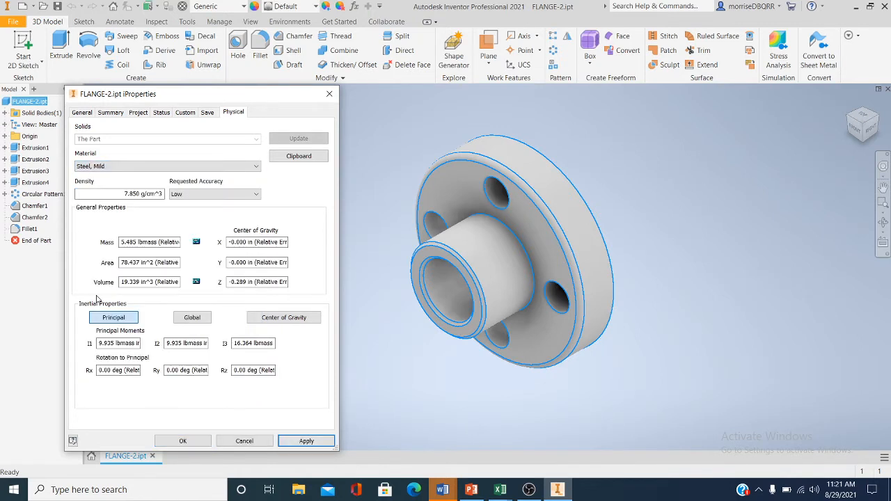
left_click(288, 439)
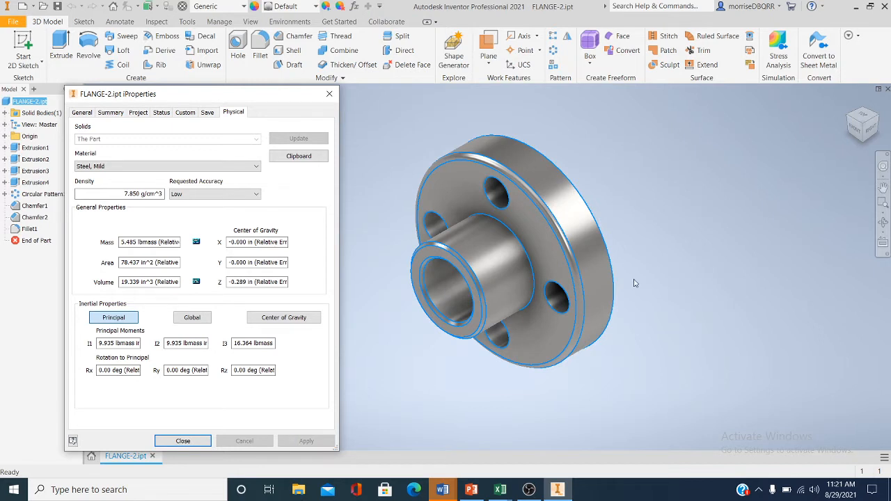
left_click(175, 440)
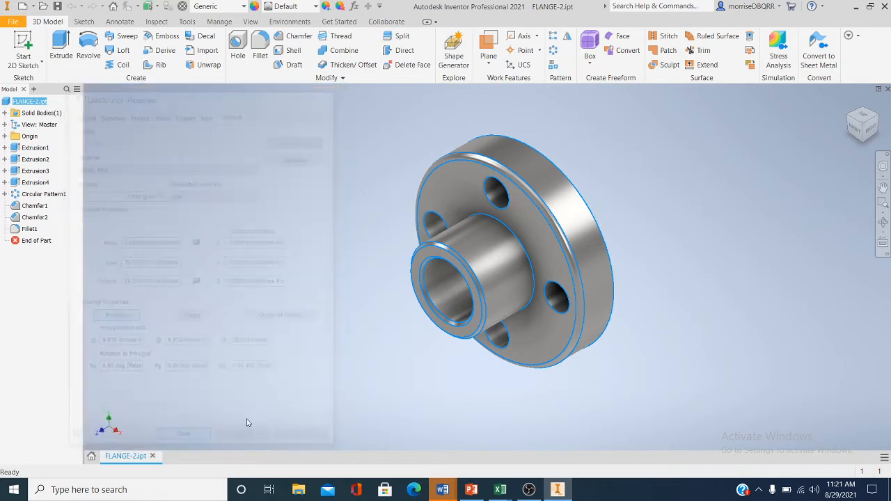
left_click(284, 379)
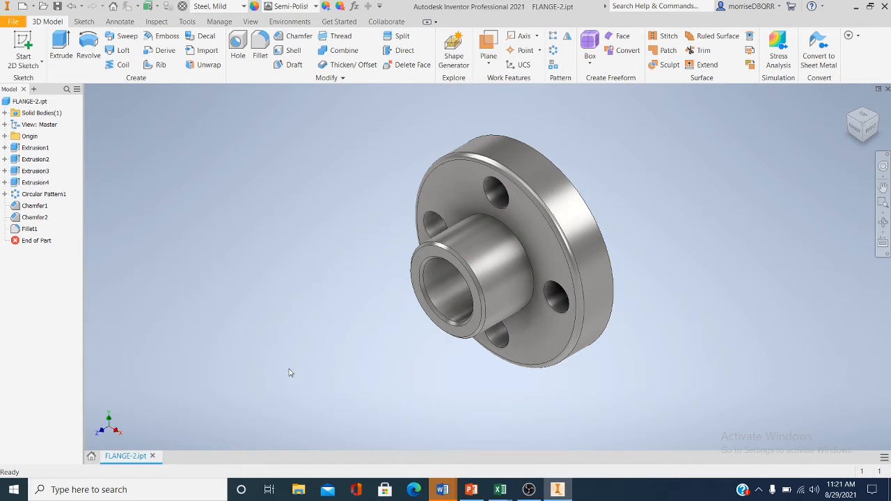
left_click(13, 22)
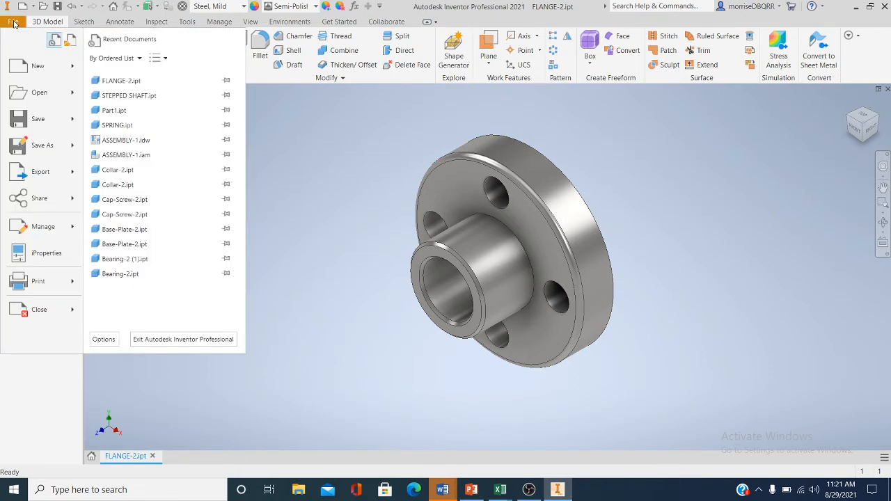
left_click(37, 119)
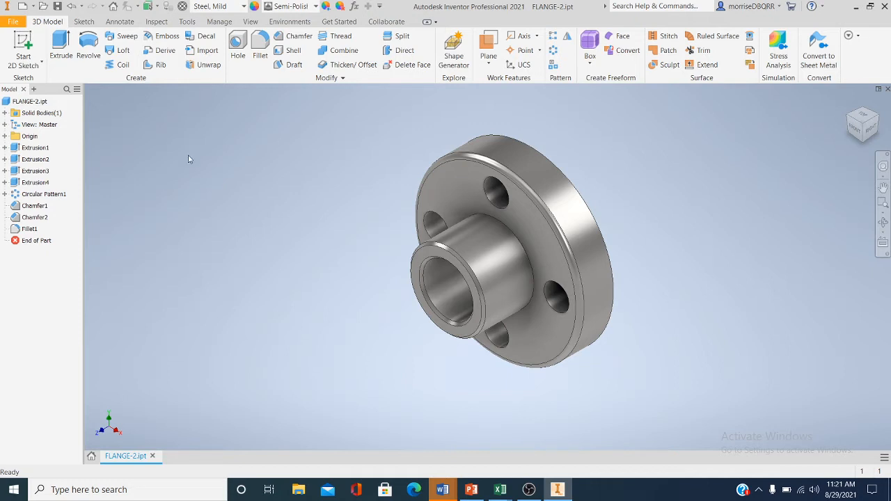
- Create a new drawing file from the English ANSI (in).idw template
left_click(5, 22)
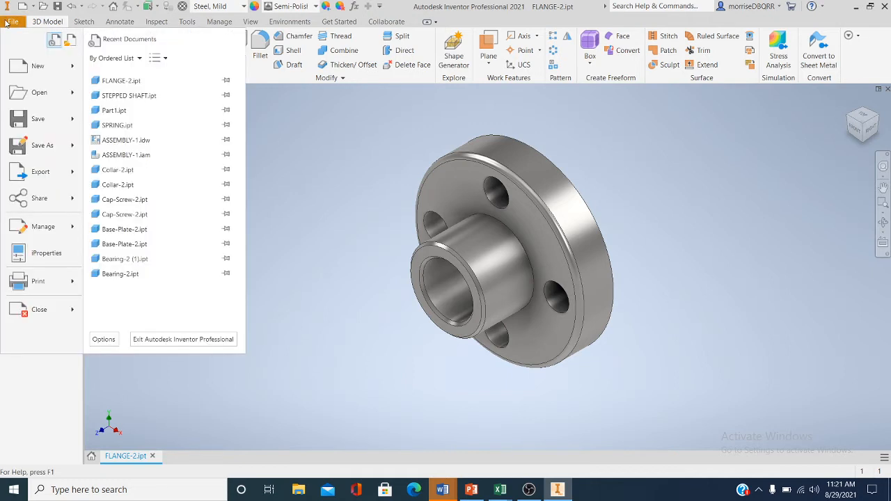
left_click(31, 68)
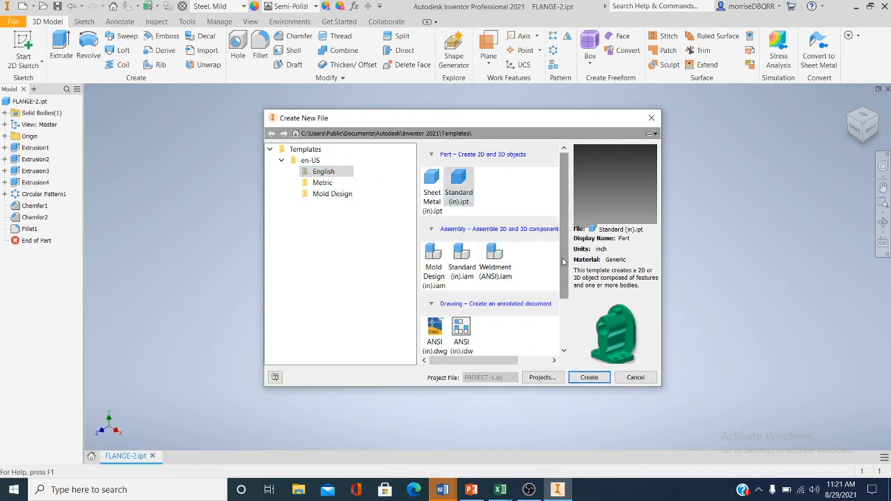
scroll(555, 263, "down", 2)
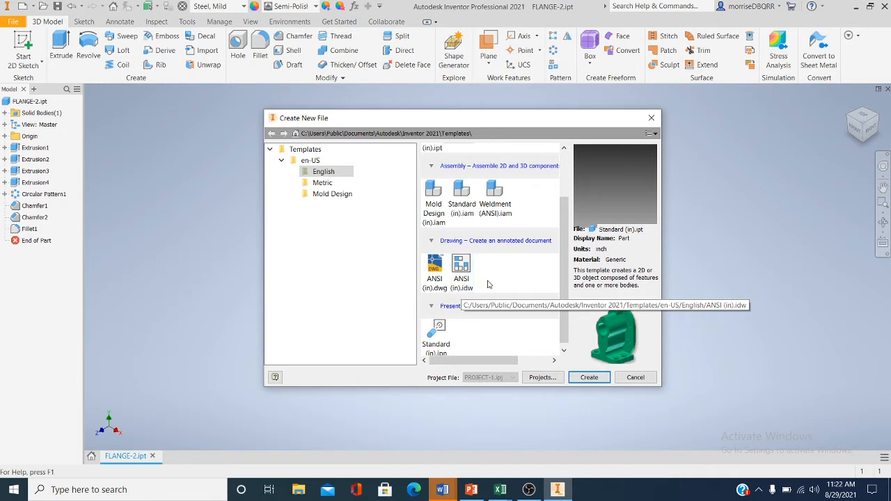
left_click(466, 270)
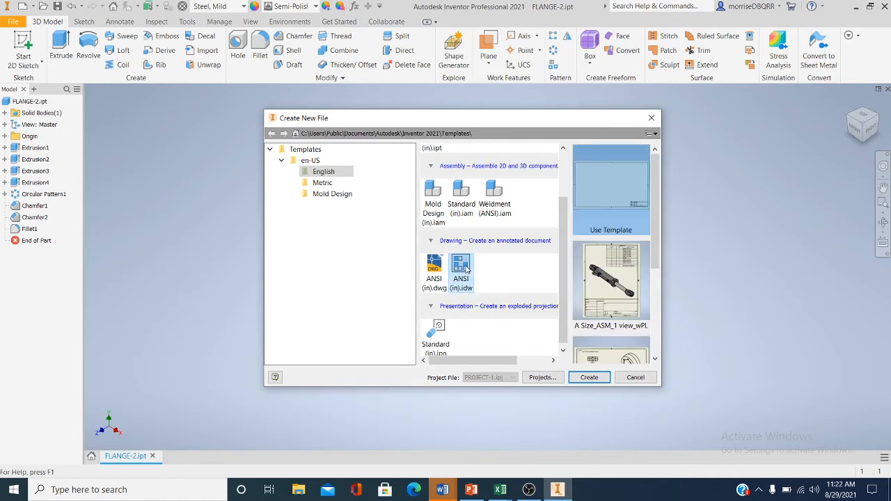
left_click(588, 378)
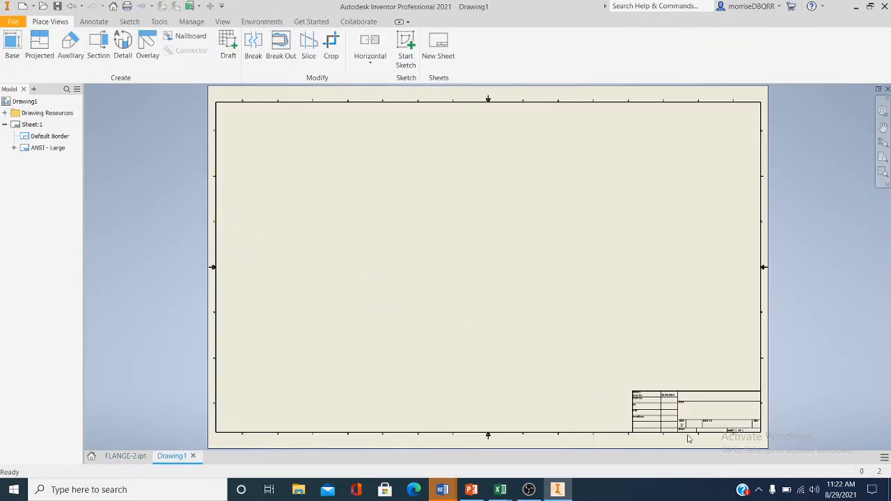
- Set the drawing sheet to size A with portrait orientation
scroll(687, 437, "up", 5)
scroll(688, 437, "down", 5)
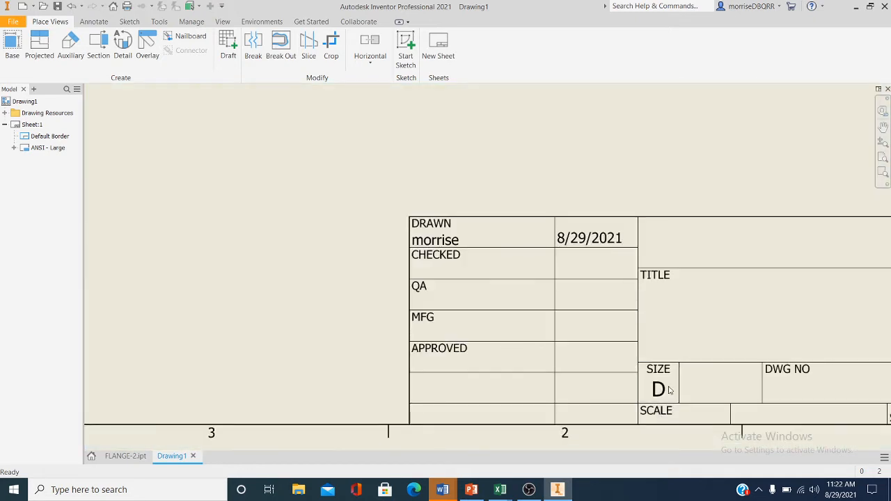
scroll(668, 392, "down", 2)
scroll(668, 391, "up", 7)
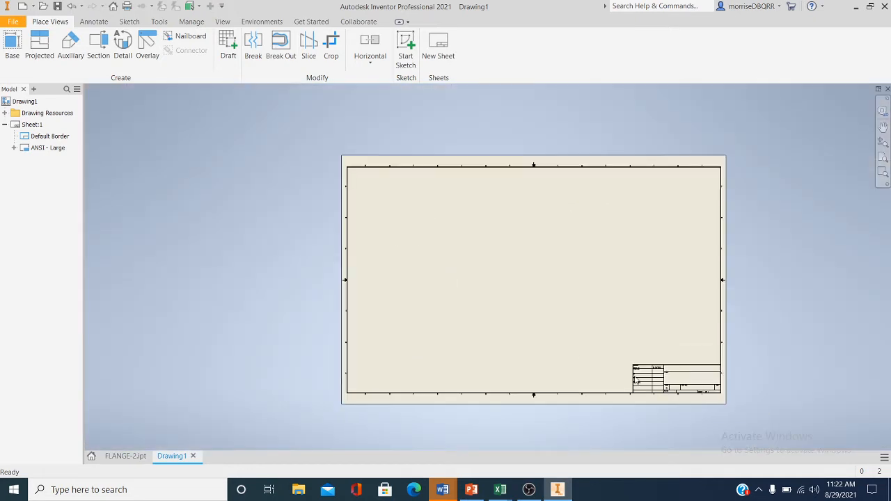
scroll(573, 355, "down", 1)
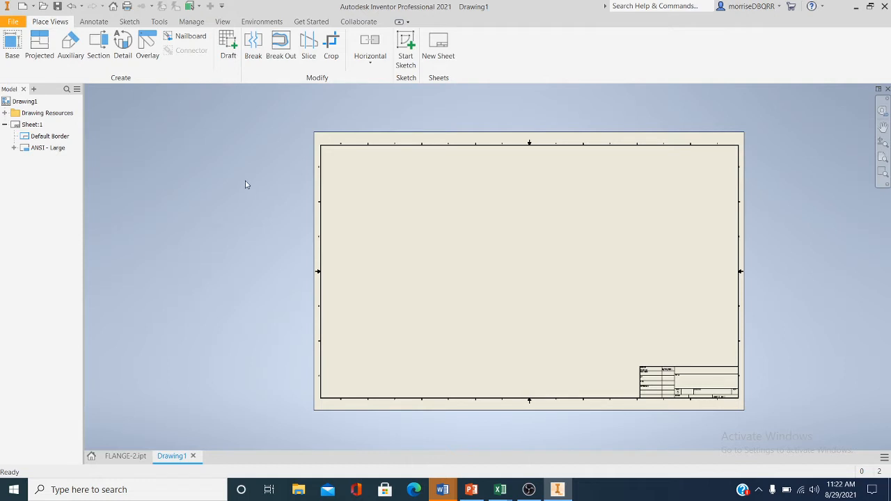
right_click(39, 127)
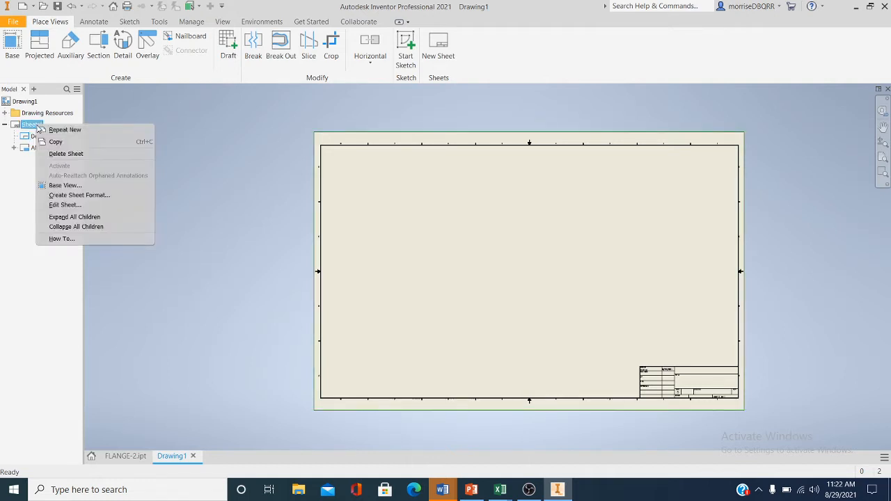
left_click(66, 206)
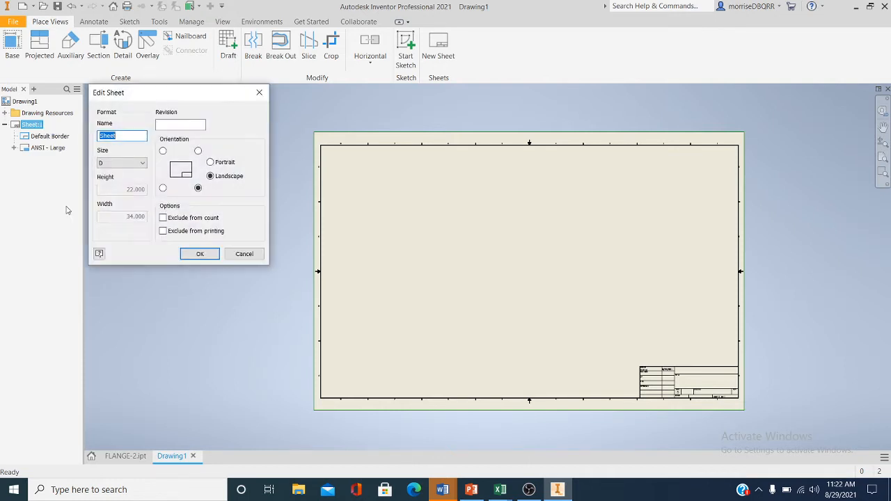
left_click(144, 164)
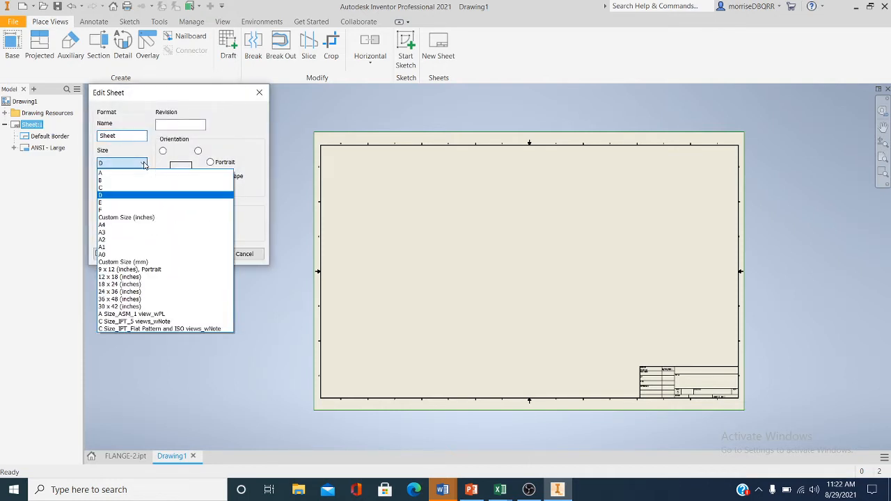
left_click(108, 175)
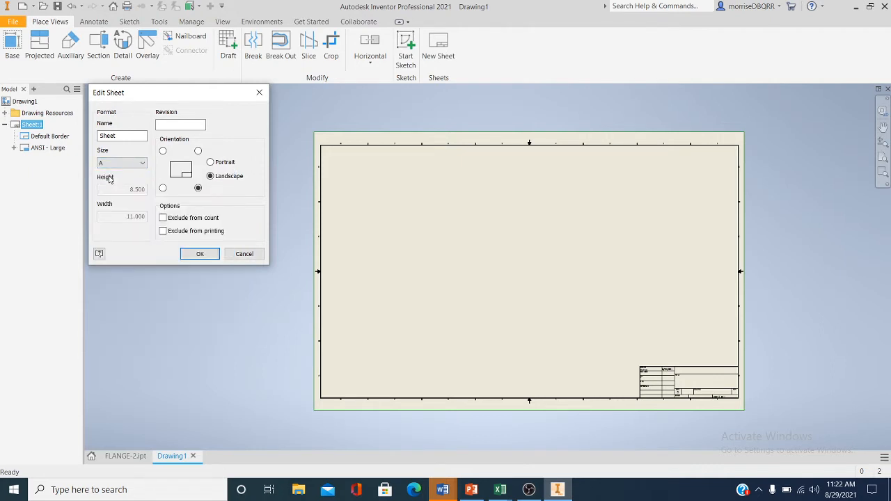
left_click(210, 163)
left_click(198, 254)
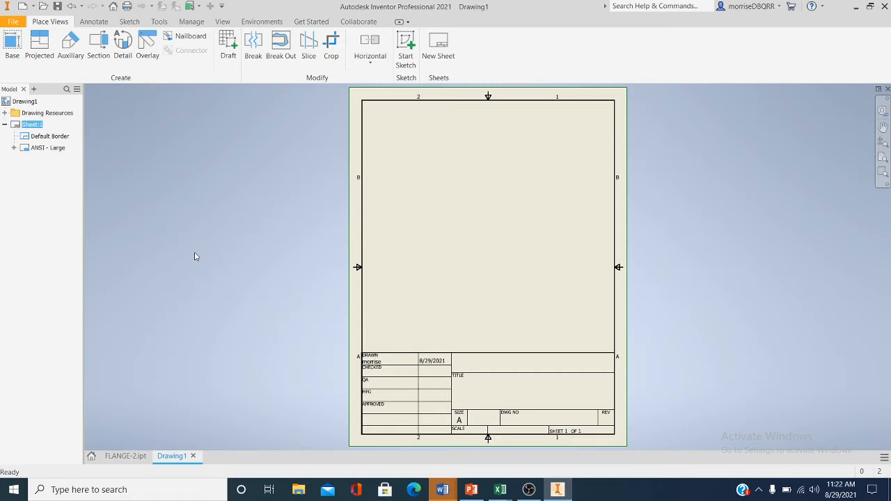
- Place a base view of FLANGE-2 in front orientation at 1/2 scale, with hidden lines shown
left_click(12, 55)
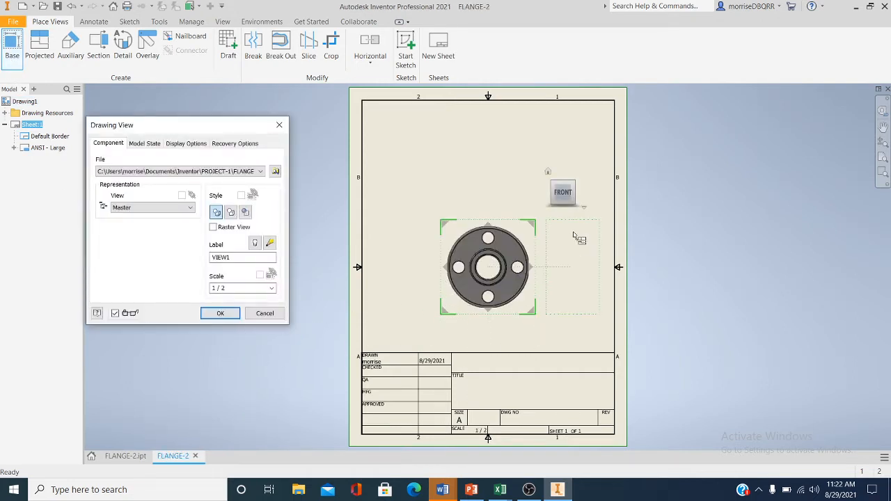
left_click(564, 210)
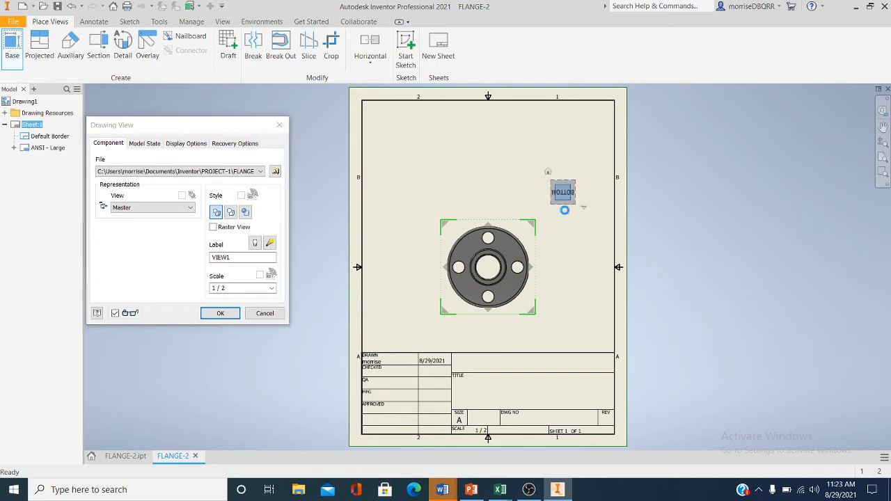
left_click(563, 177)
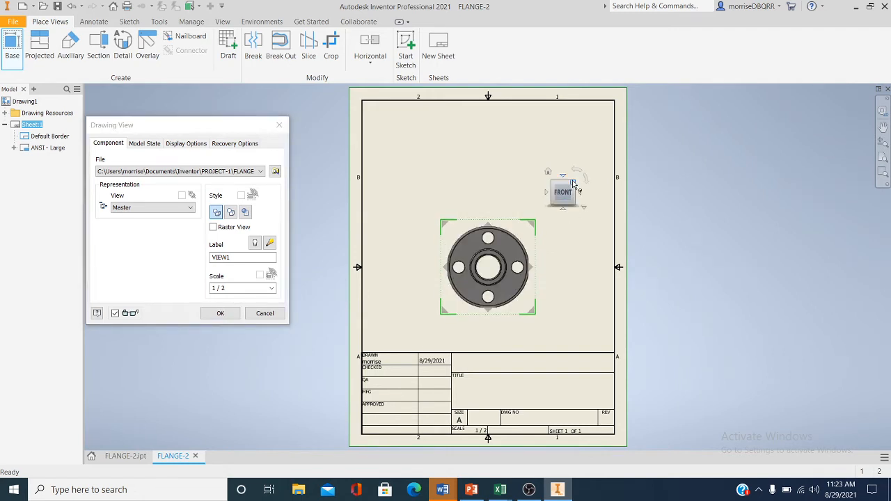
left_click(573, 184)
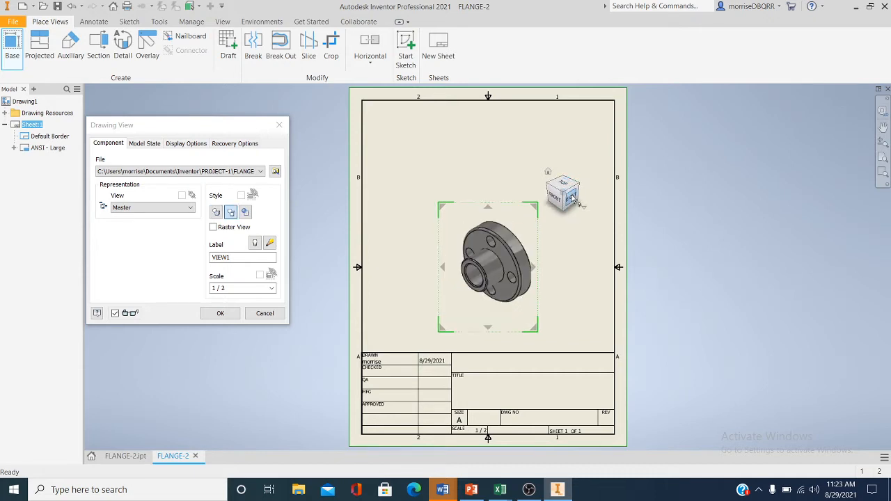
left_click(557, 198)
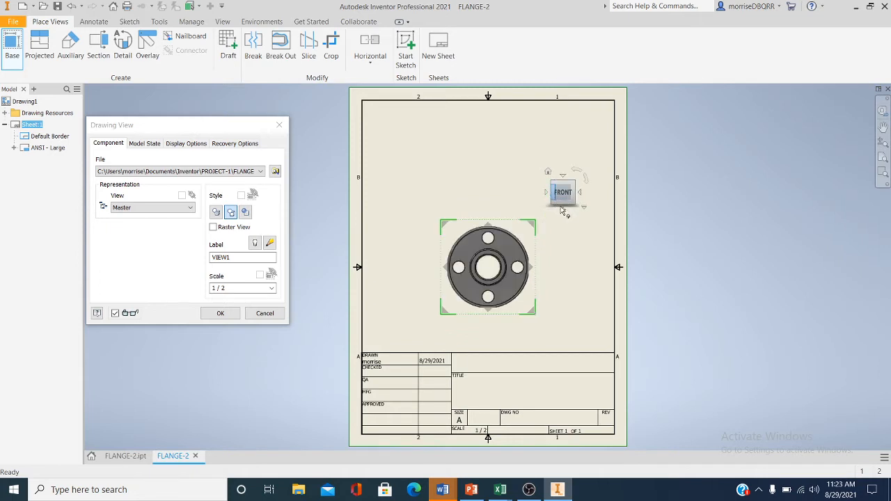
left_click(563, 210)
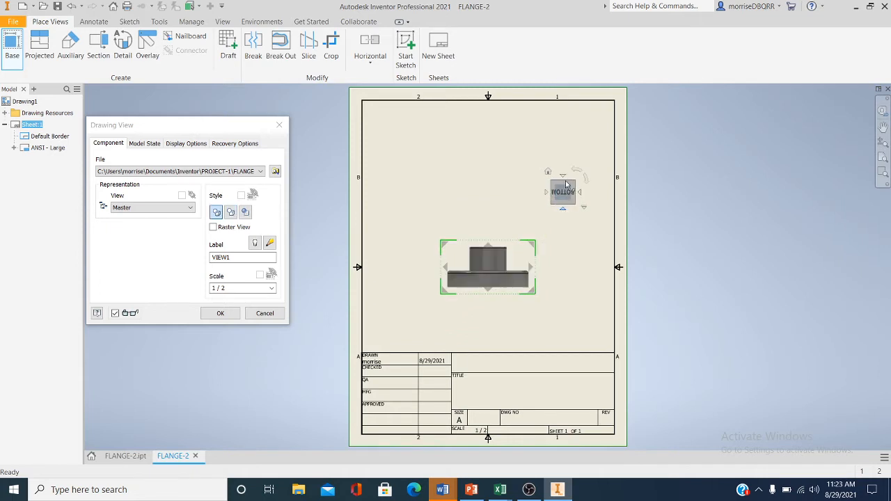
left_click(563, 178)
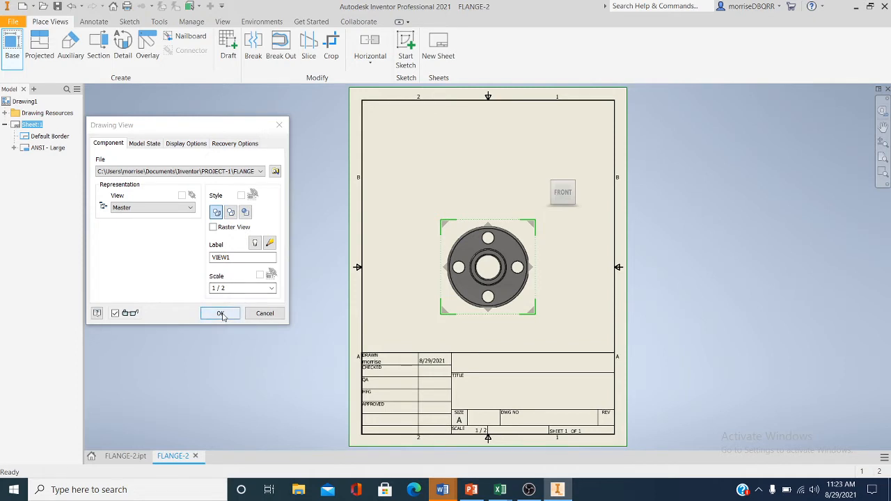
left_click(220, 313)
- Move the circular base view to the upper-left area of the drawing sheet
left_click_drag(445, 225, 493, 230)
left_click(434, 276)
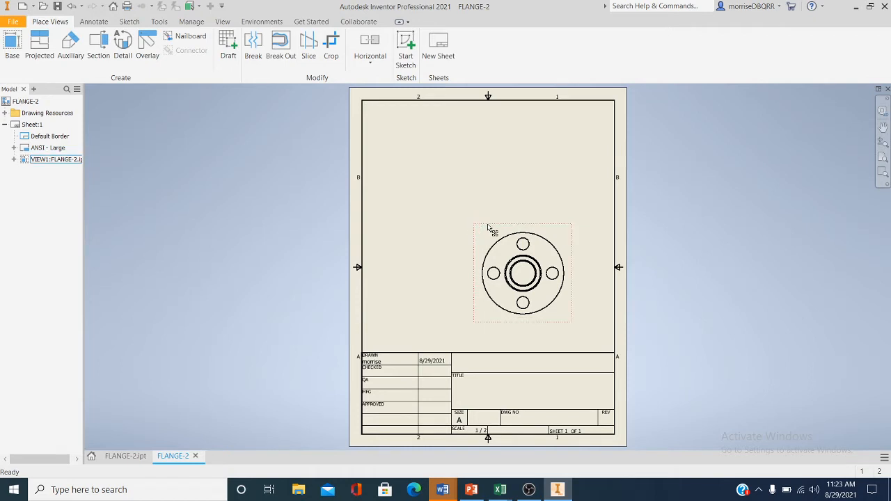
left_click_drag(487, 228, 394, 120)
left_click(402, 279)
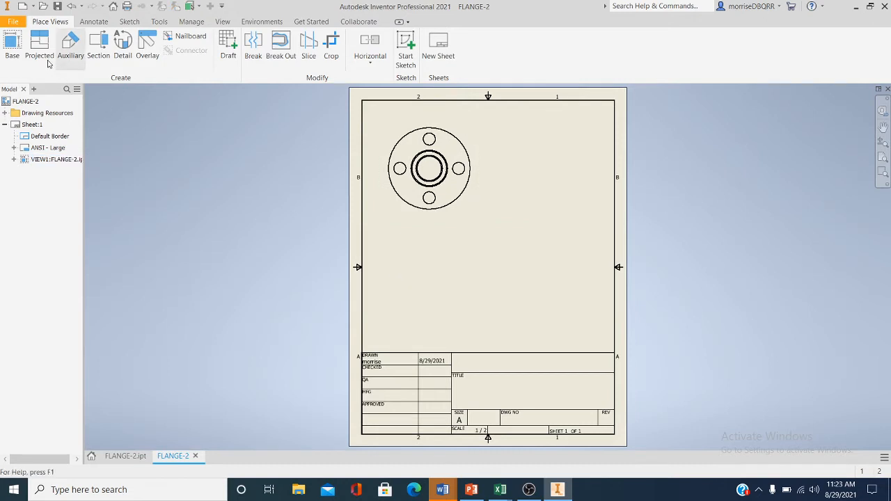
- Create a projected view of the flange's profile directly below the circular base view
left_click(70, 46)
left_click(446, 210)
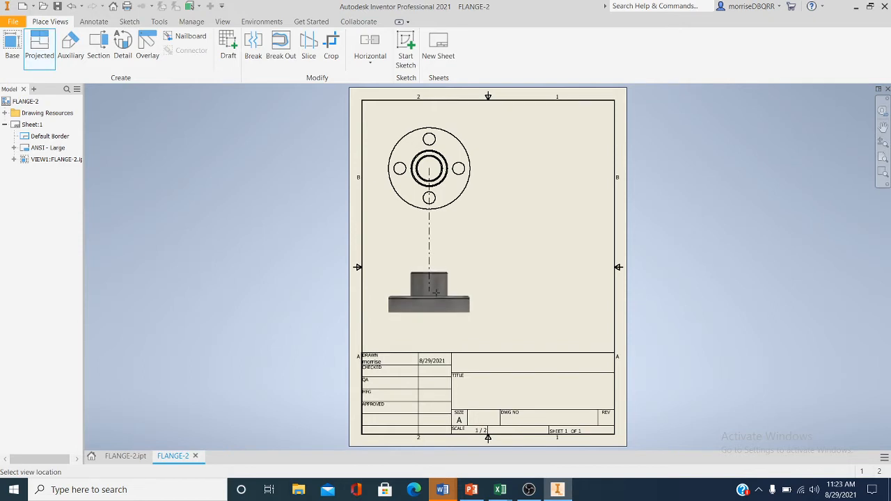
left_click(436, 292)
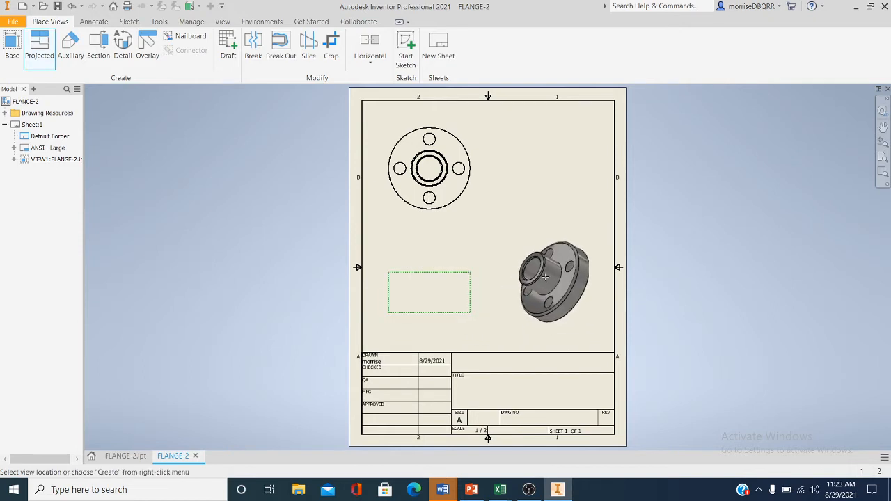
right_click(546, 277)
left_click(574, 278)
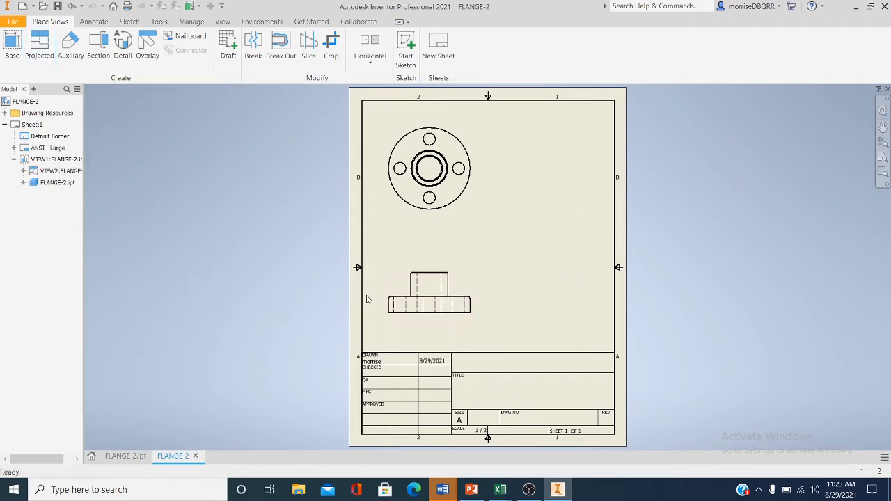
- Project a side view and an isometric view from the lower profile view, positioning the isometric view beside the circular base view
left_click(39, 45)
left_click(479, 289)
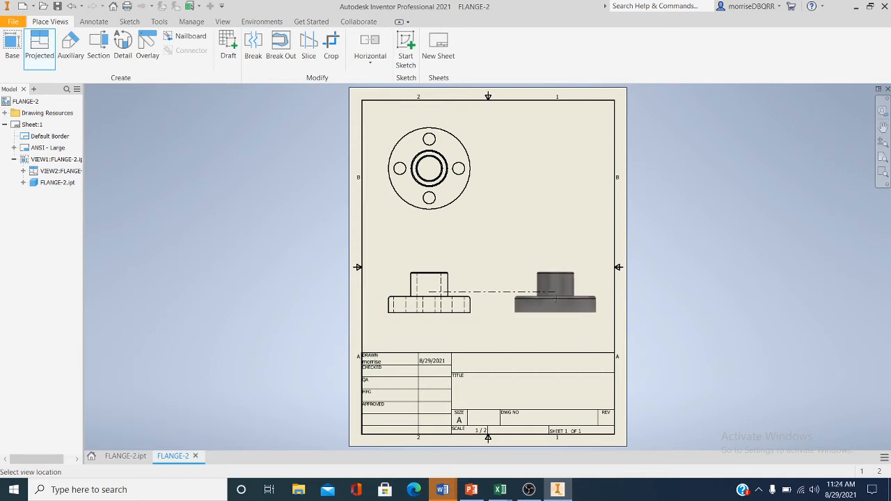
left_click(554, 298)
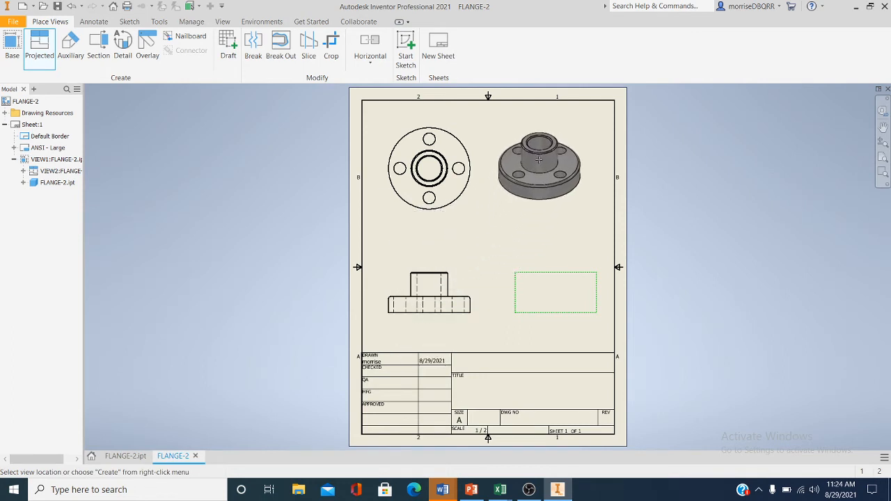
left_click(541, 157)
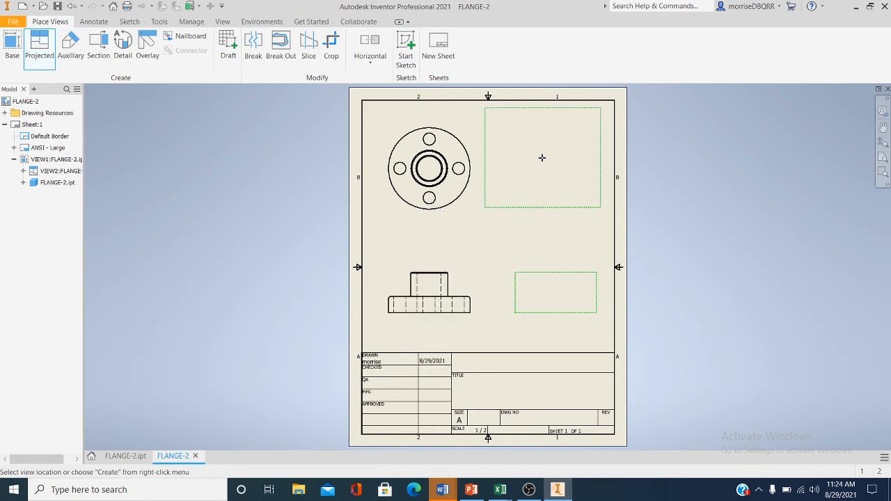
right_click(542, 157)
left_click(579, 156)
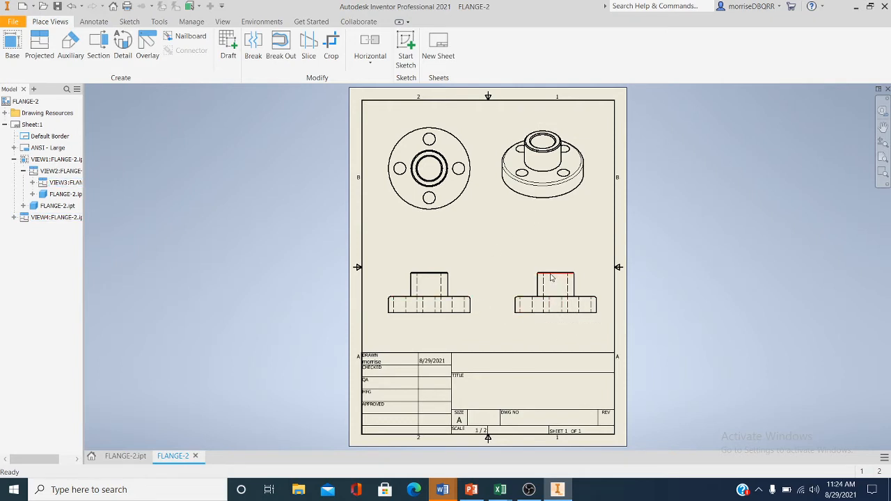
left_click(556, 209)
left_click(536, 235)
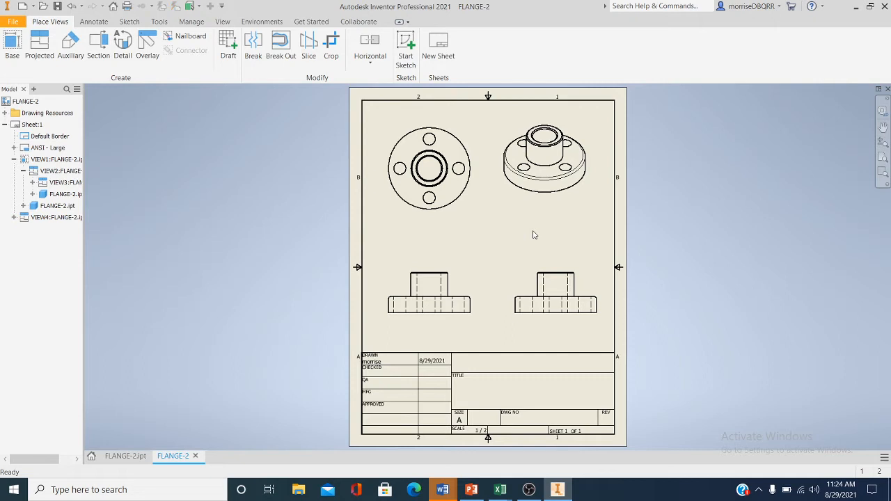
- Delete the projected side view beside the lower profile view and shift the isometric view slightly toward the sheet's upper-right corner
left_click(522, 267)
right_click(523, 269)
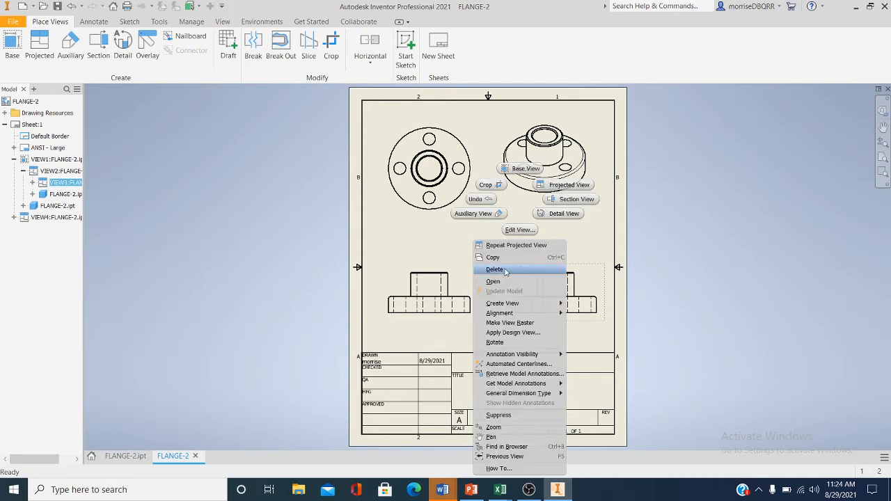
left_click(496, 270)
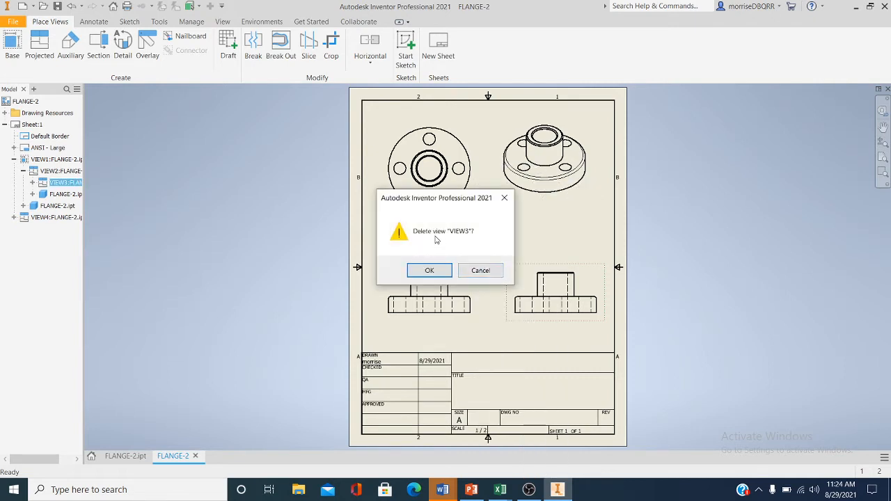
left_click(441, 271)
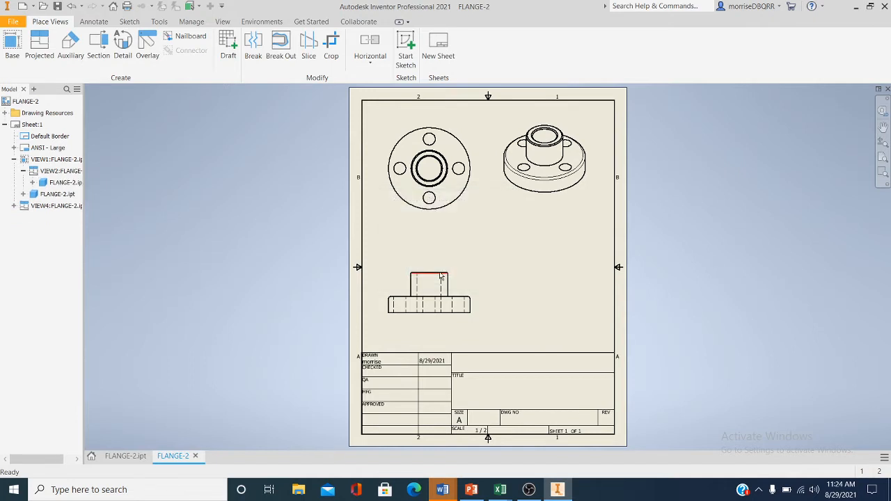
left_click(557, 202)
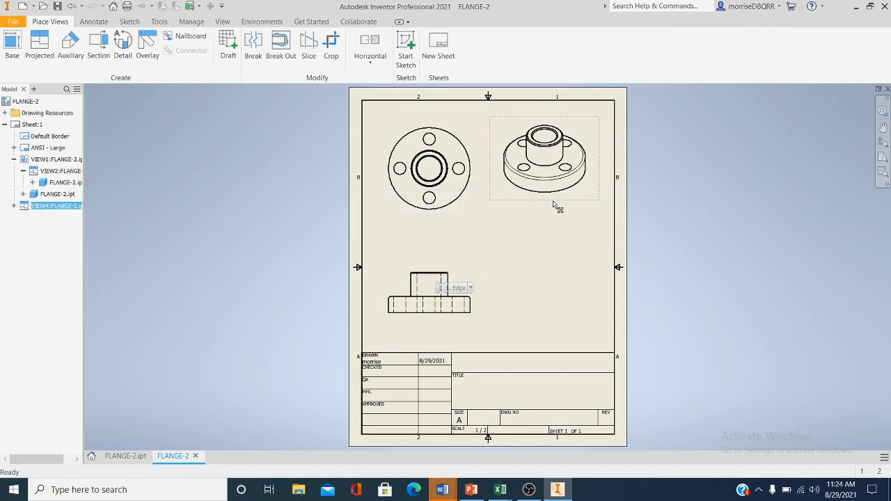
left_click_drag(554, 202, 563, 200)
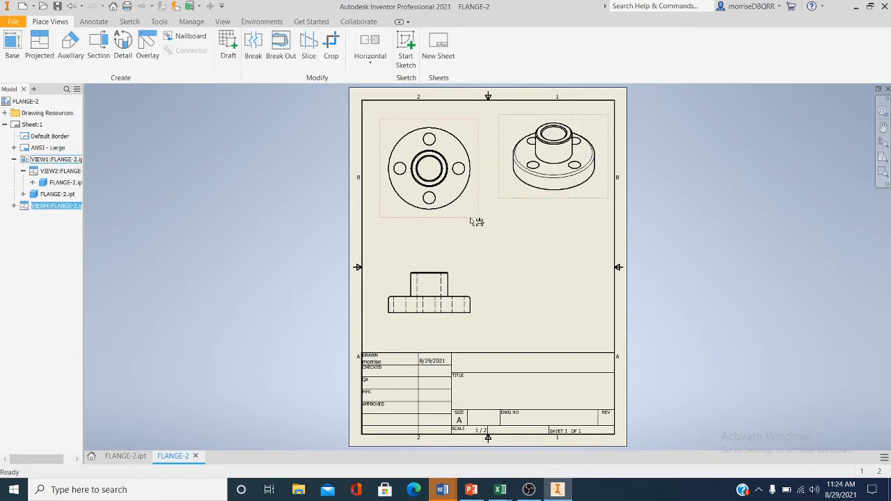
- Shift the circular view slightly toward the isometric view and delete the projected profile view below it
left_click_drag(470, 216, 490, 213)
left_click(549, 281)
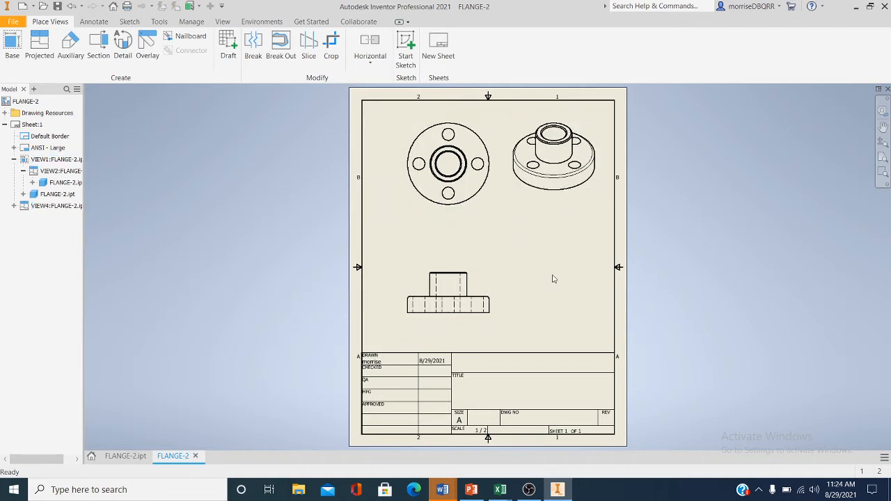
left_click(421, 291)
right_click(414, 270)
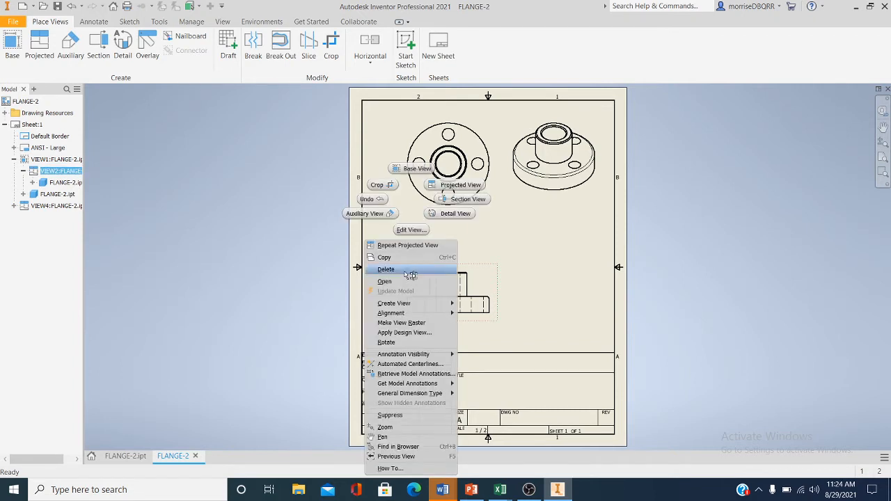
left_click(408, 270)
left_click(417, 272)
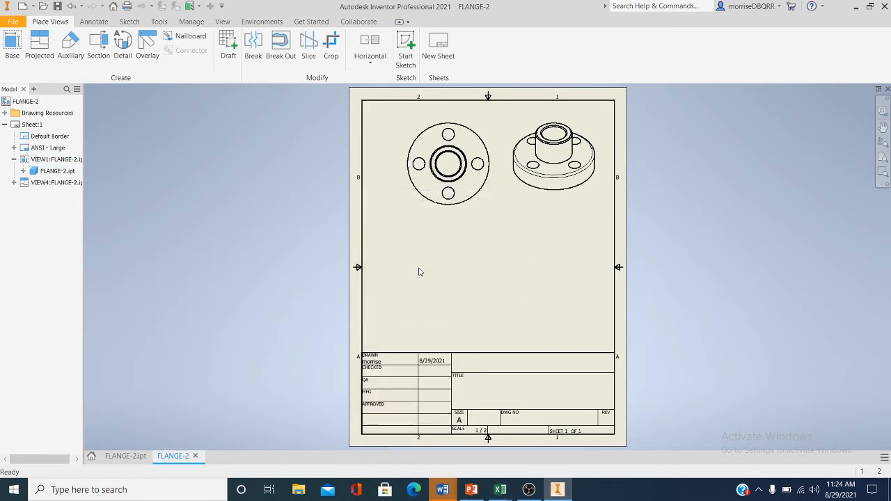
- Adjust the positions of the circular and isometric views so they sit side by side in the sheet's upper area
left_click_drag(426, 217, 414, 215)
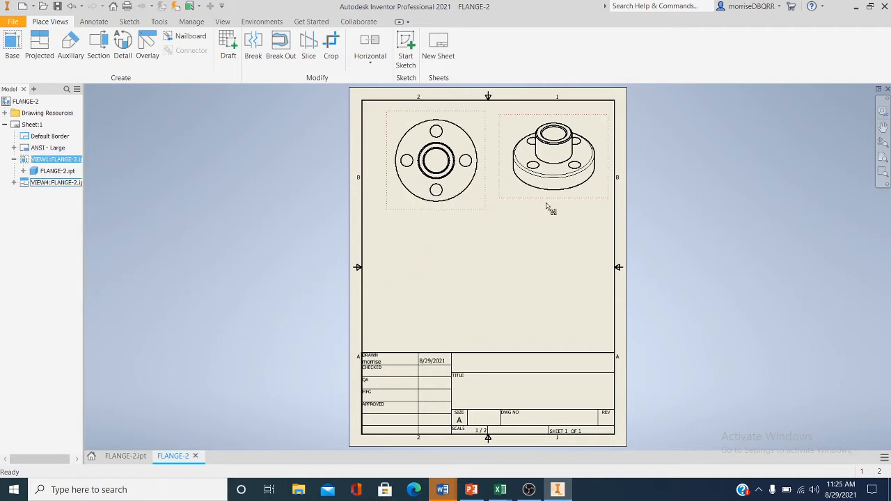
left_click_drag(547, 206, 542, 217)
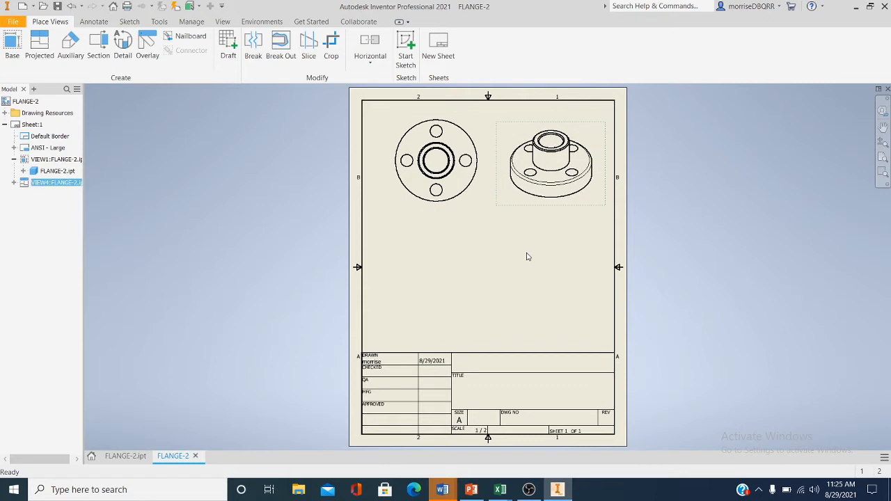
left_click(527, 257)
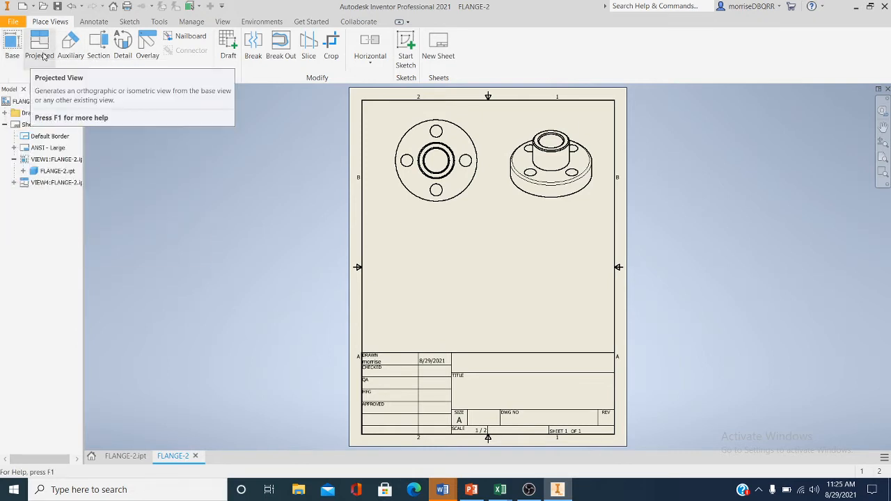
- Start a section view of the circular view with a horizontal section line through the flange's centre, extending past both outer edges
left_click(98, 56)
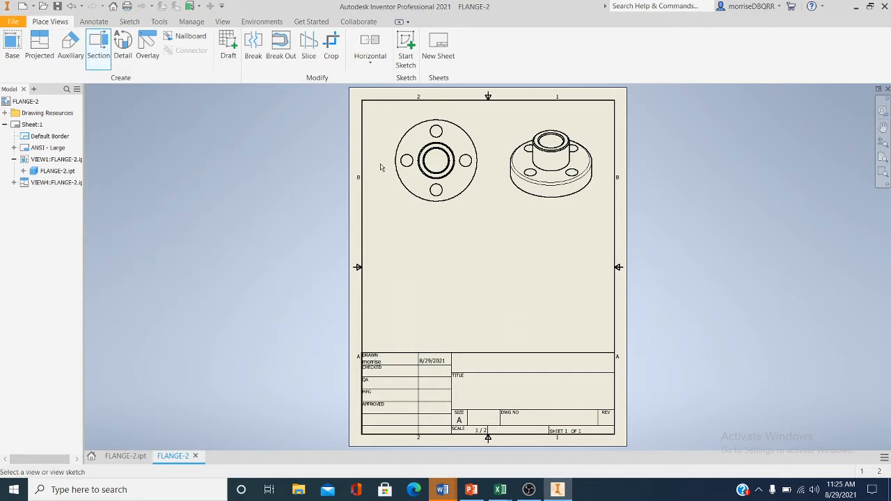
scroll(434, 143, "up", 3)
scroll(434, 143, "down", 5)
middle_click_drag(453, 200, 460, 256)
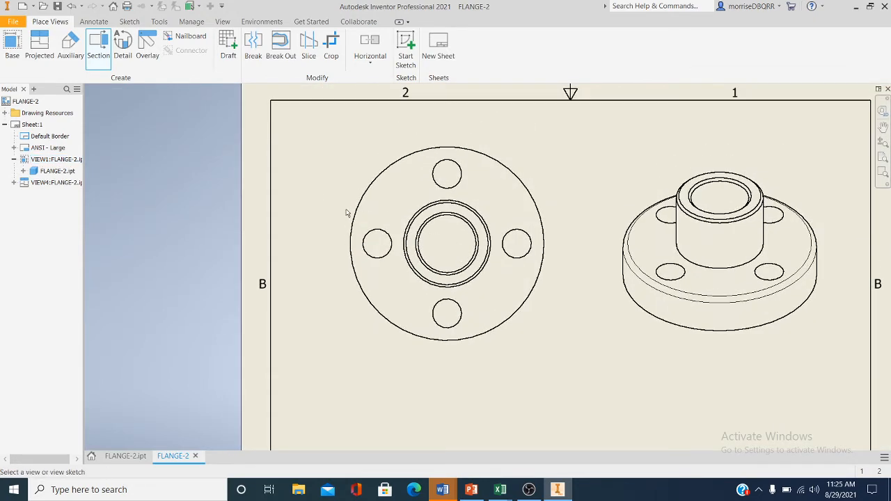
left_click(332, 160)
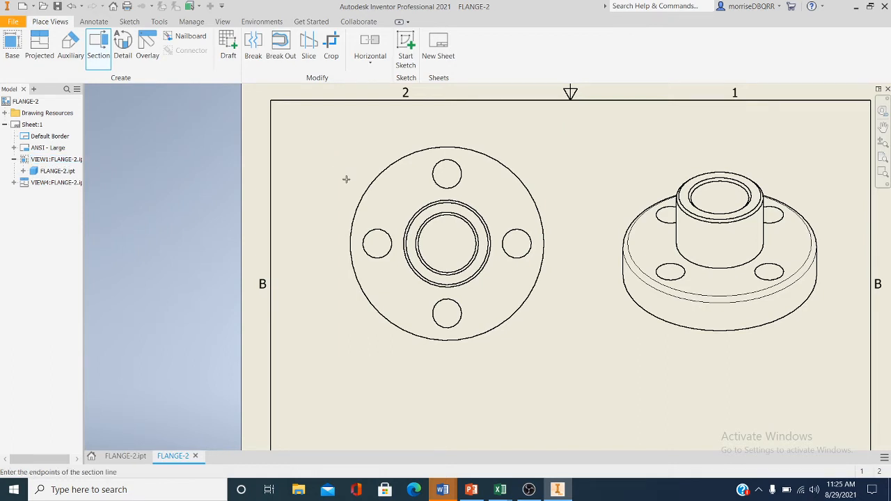
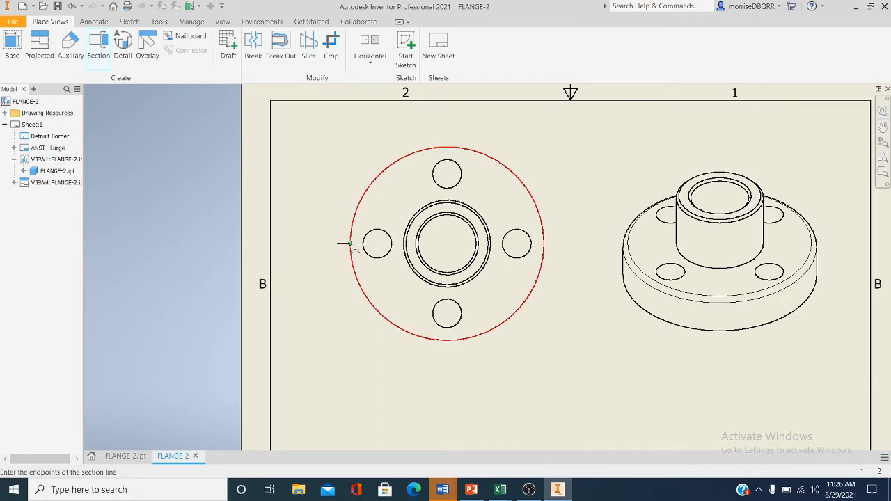
left_click(337, 244)
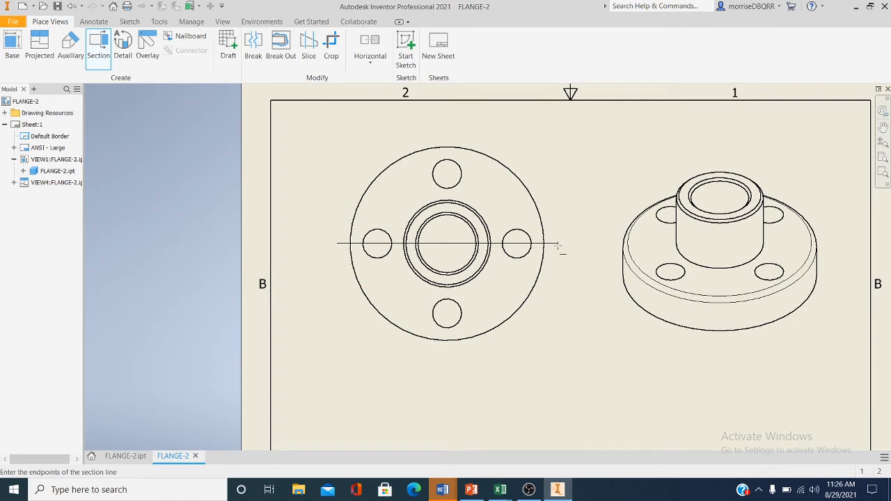
left_click(556, 245)
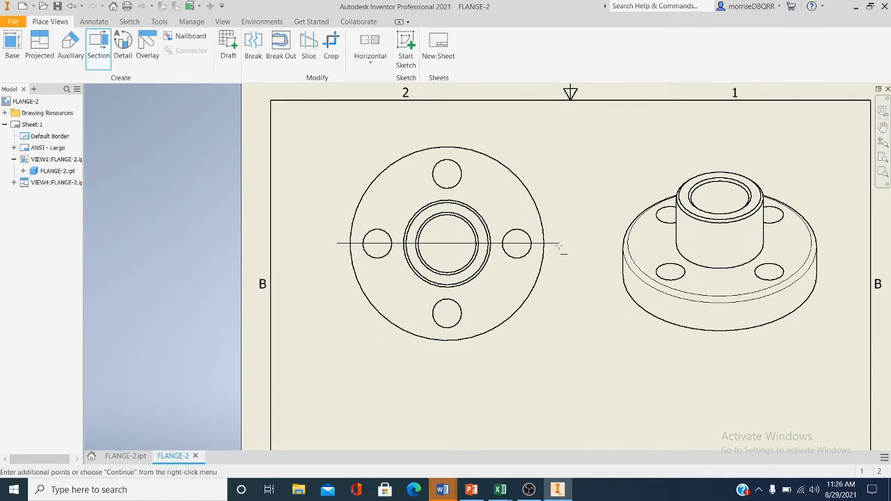
right_click(558, 248)
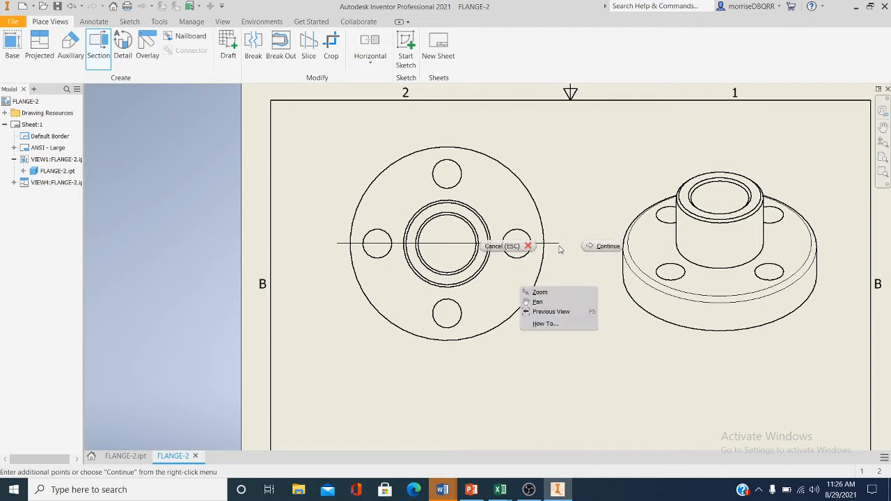
left_click(602, 246)
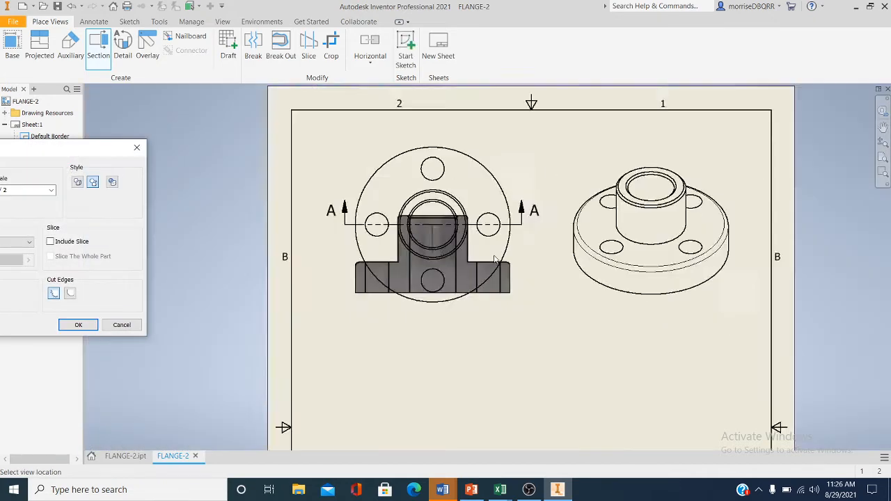
- Place the section view A-A at 1 / 2 scale directly below the circular view, above the title block
scroll(487, 267, "up", 5)
scroll(484, 290, "down", 5)
scroll(483, 300, "up", 5)
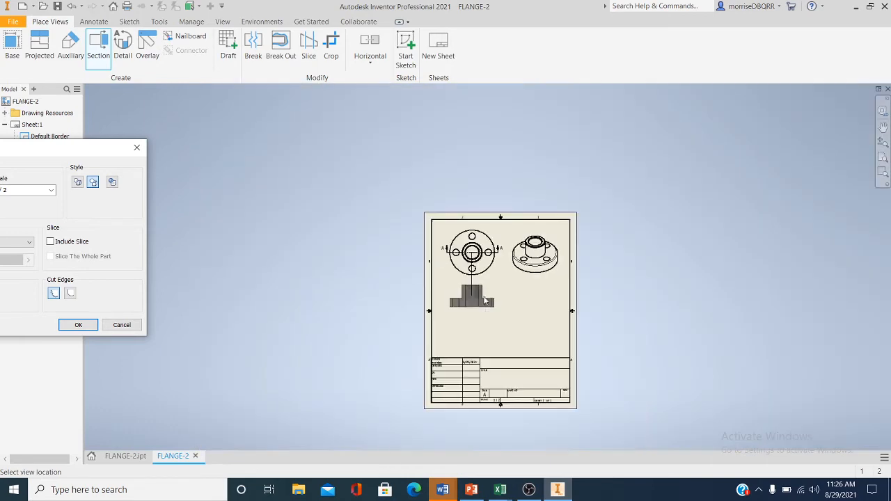
scroll(485, 299, "down", 4)
scroll(483, 317, "up", 1)
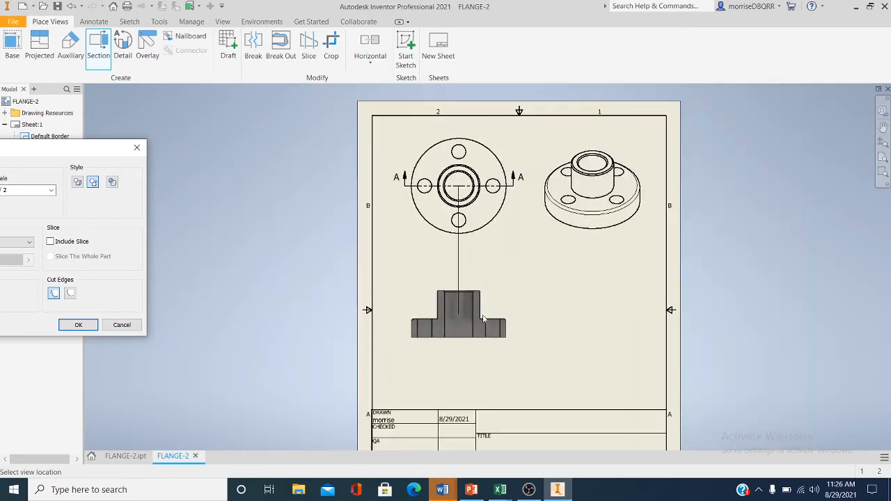
left_click(485, 327)
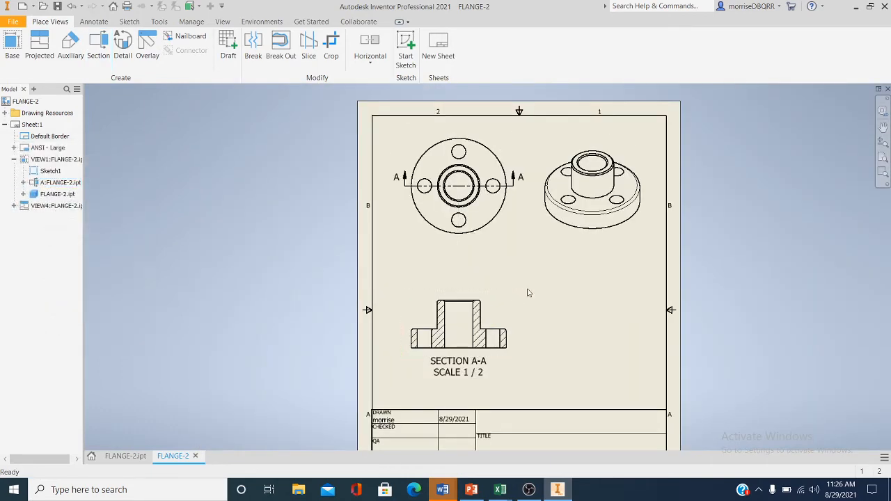
- Inspect the hatched section view and nudge the isometric view slightly toward the sheet's upper-right corner
middle_click_drag(549, 302, 491, 280)
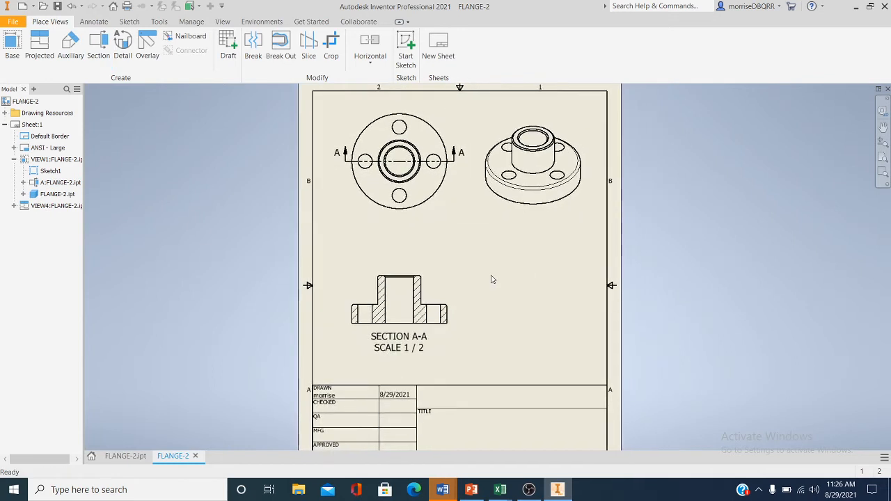
scroll(431, 305, "down", 5)
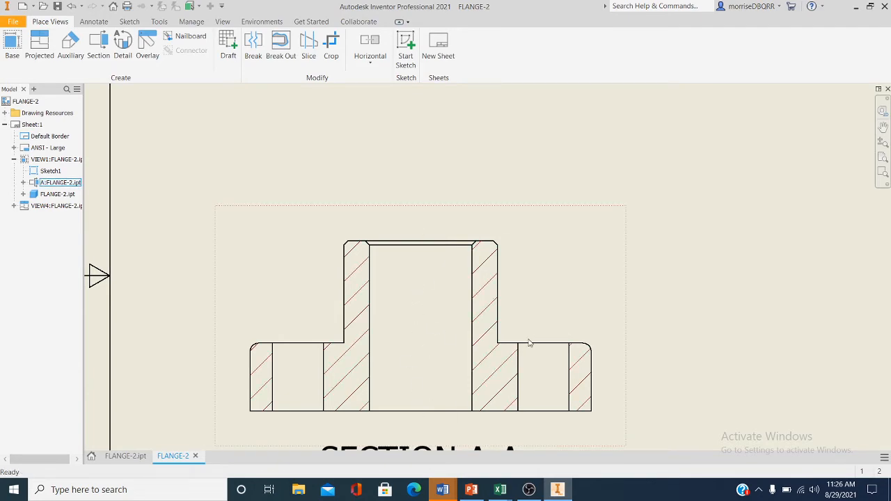
scroll(465, 284, "up", 5)
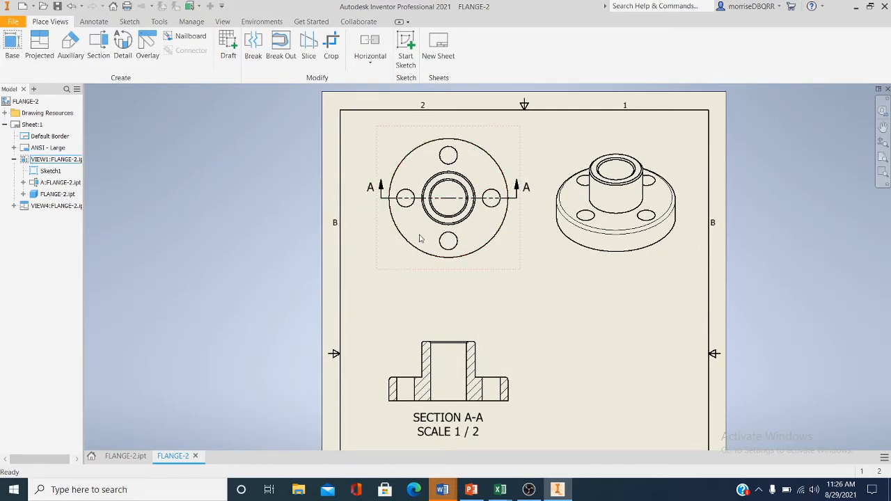
mouse_move(492, 326)
middle_mouse_down()
mouse_move(408, 246)
mouse_move(388, 262)
middle_mouse_up()
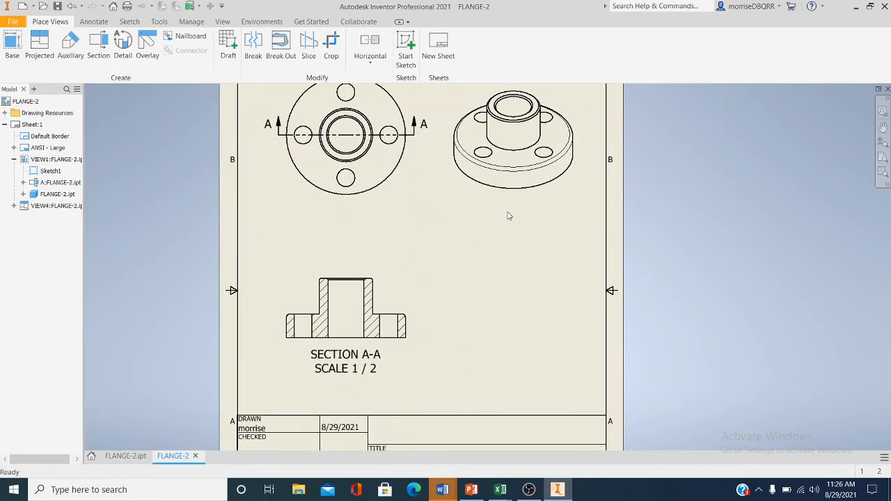
middle_click_drag(507, 205, 501, 253)
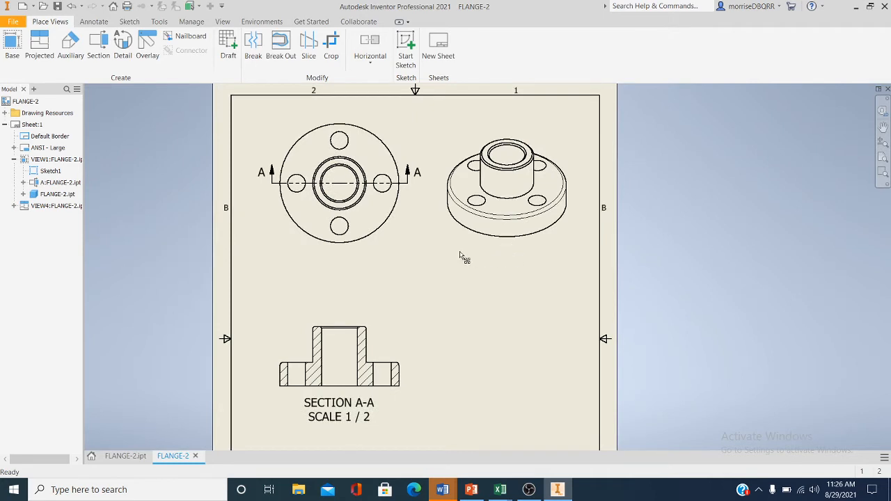
right_click(439, 270)
left_click(440, 270)
left_click_drag(494, 248, 505, 248)
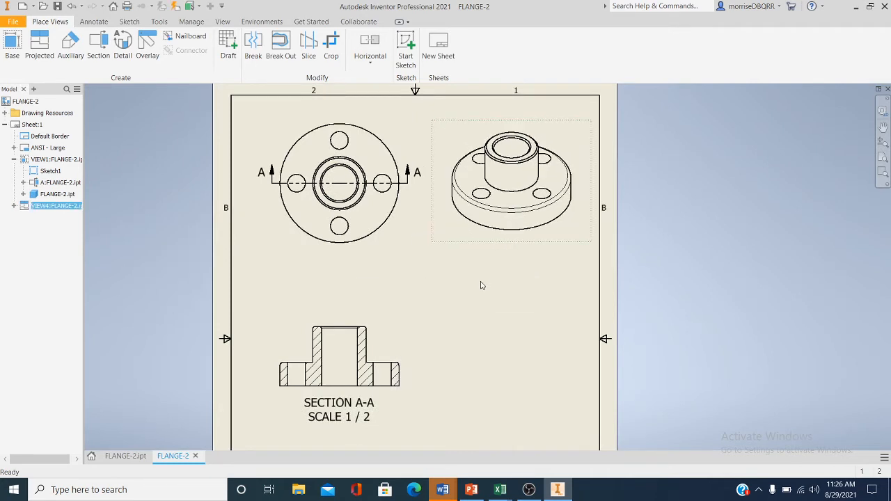
- Try a centered pattern centerline on the circular view from the top, right and bottom bolt holes alone, and undo it
mouse_move(453, 304)
middle_mouse_down()
mouse_move(453, 224)
mouse_move(464, 286)
middle_mouse_up()
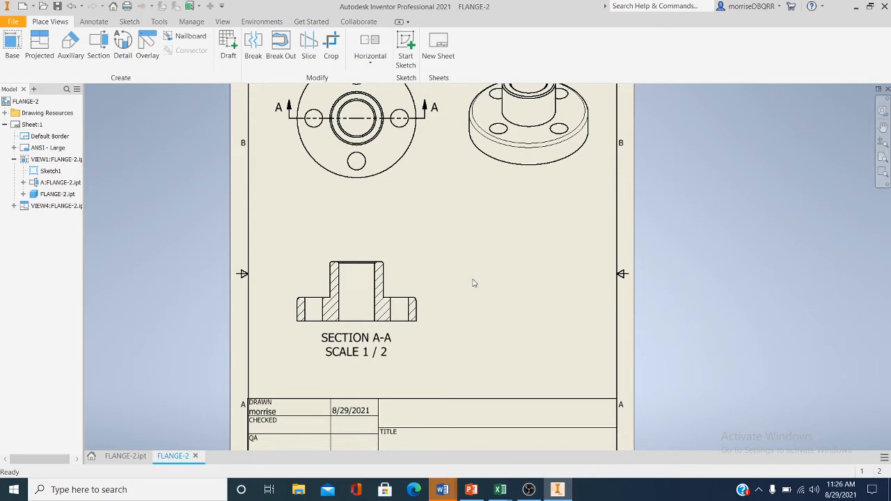
middle_click_drag(472, 283, 463, 332)
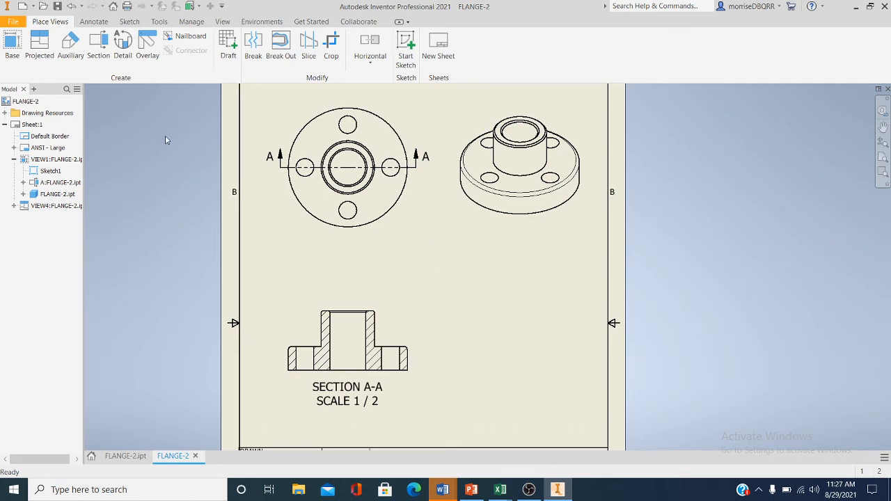
left_click(96, 23)
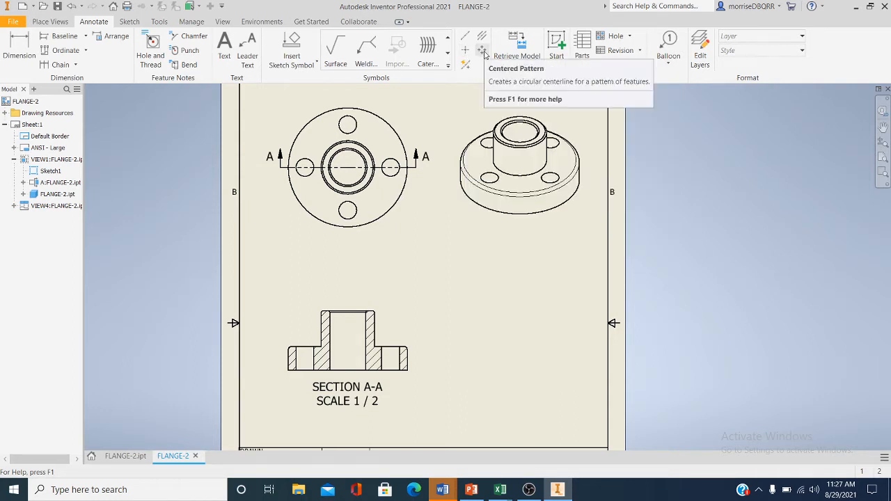
left_click(340, 117)
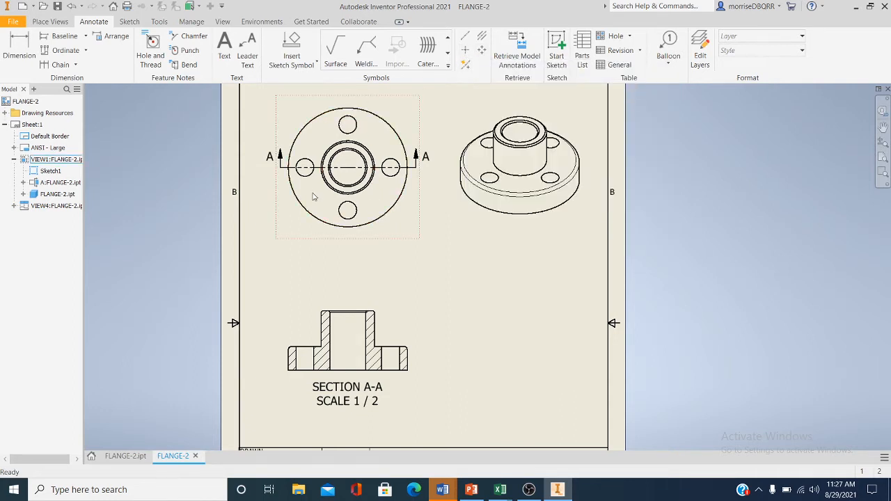
left_click(482, 52)
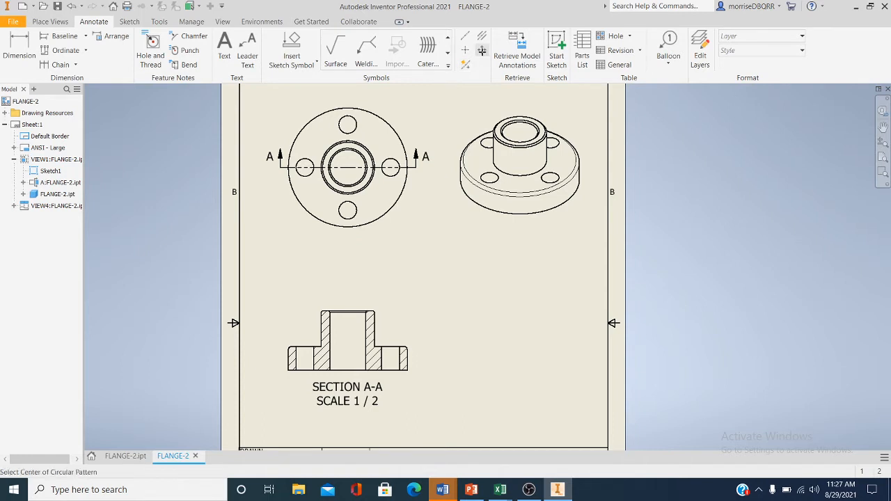
left_click(357, 124)
left_click(391, 167)
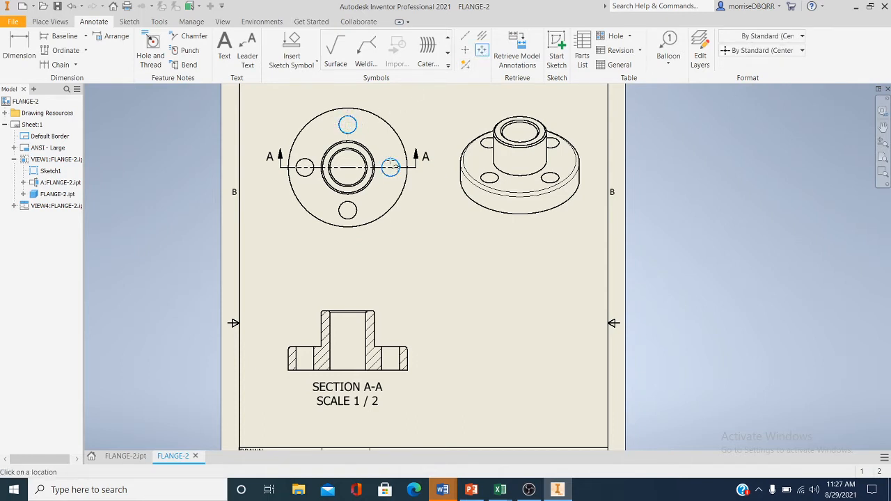
left_click(357, 209)
right_click(386, 147)
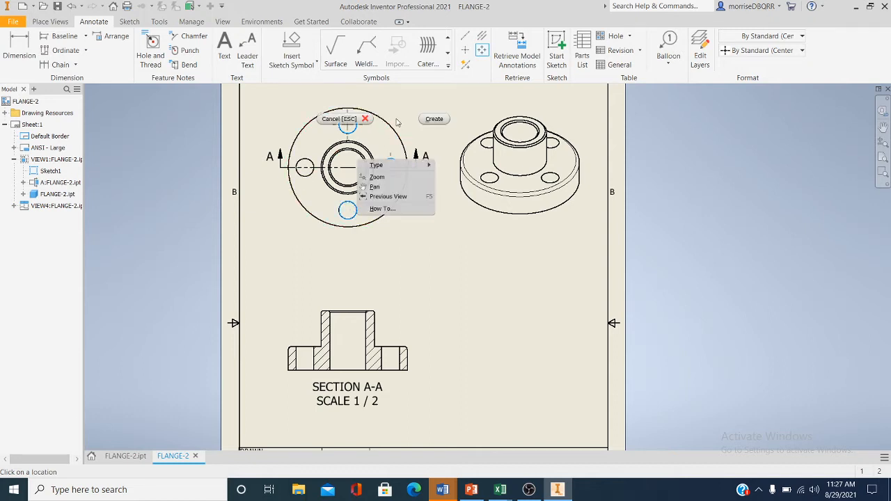
left_click(435, 119)
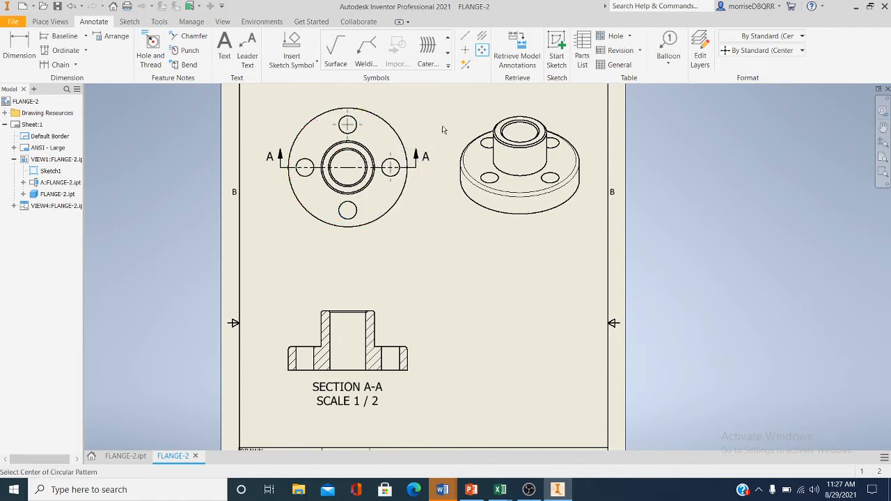
left_click(71, 9)
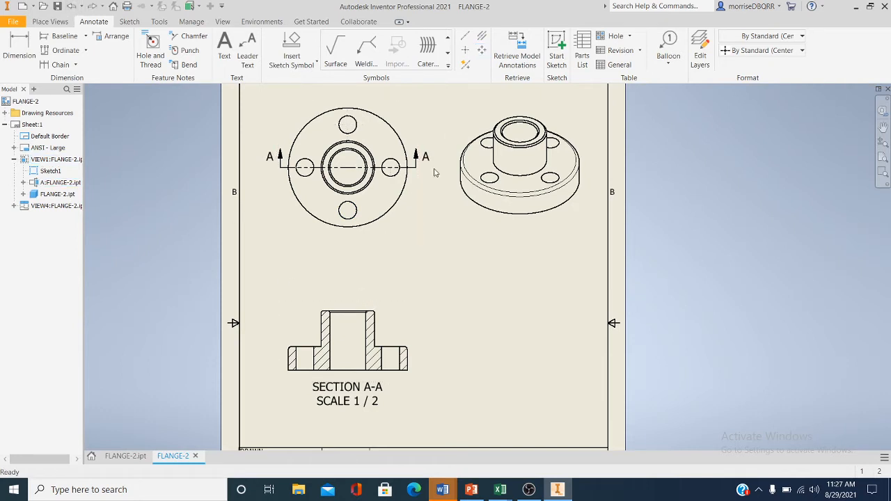
- Try a centered pattern centerline on the circular view through the top, right, bottom and left bolt holes, and undo it
left_click(482, 51)
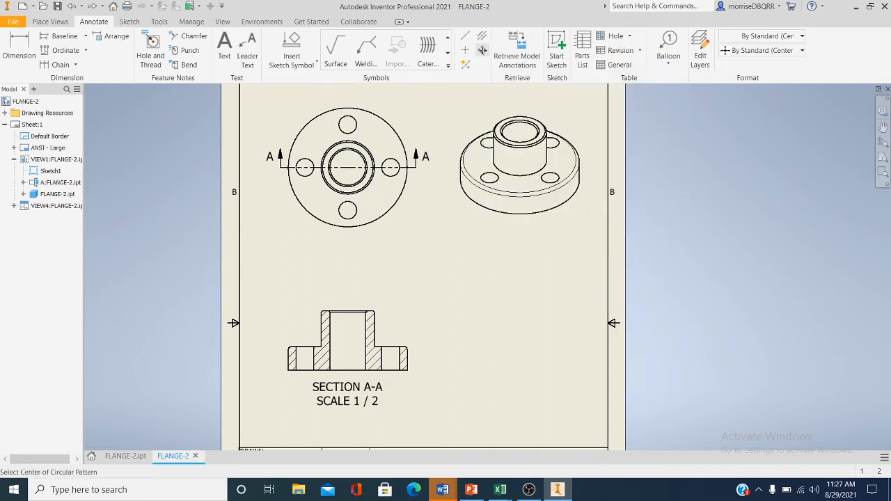
left_click(372, 115)
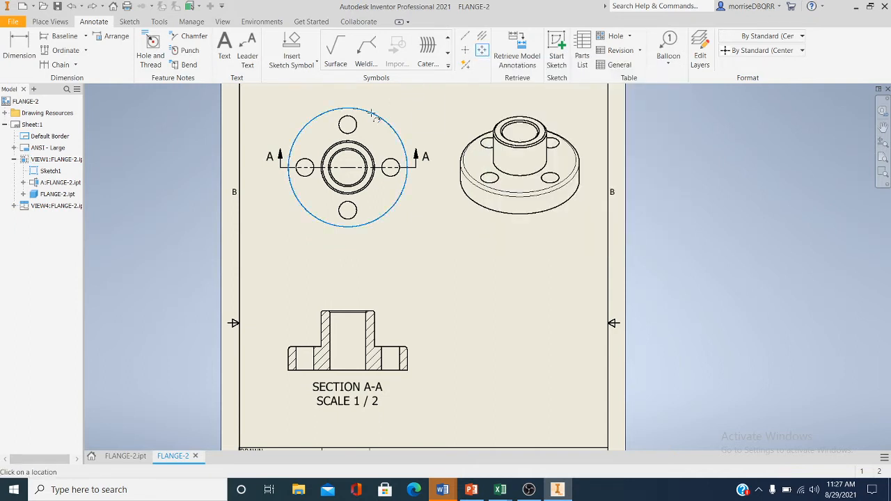
left_click(358, 123)
left_click(390, 160)
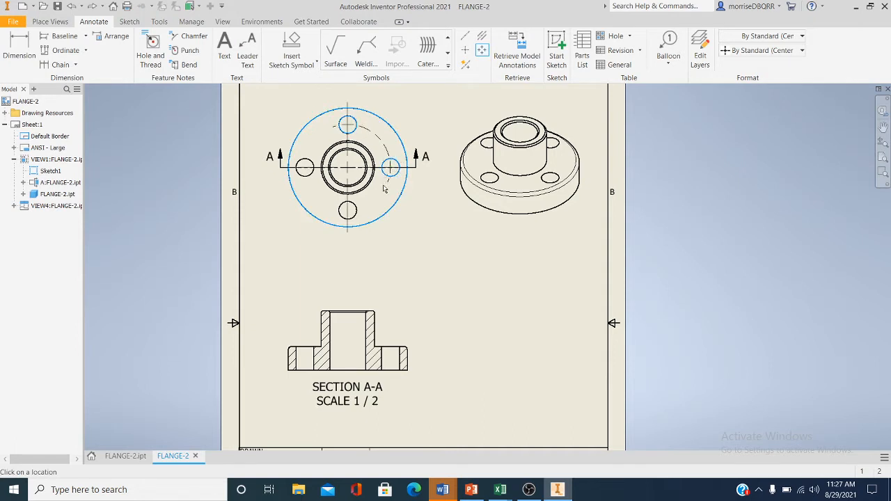
left_click(351, 209)
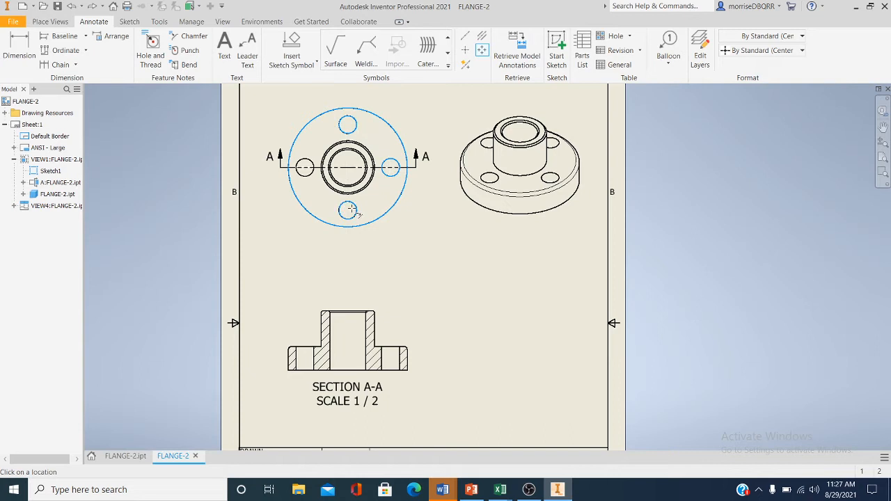
left_click(304, 167)
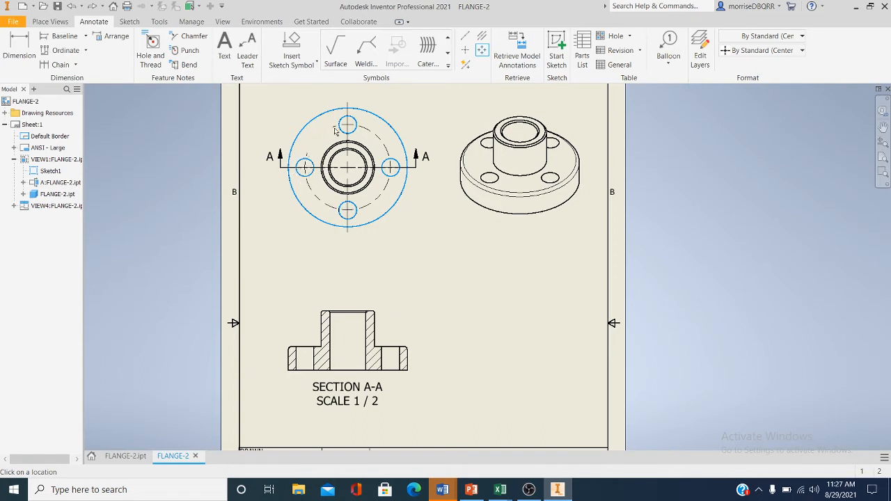
right_click(425, 109)
left_click(451, 106)
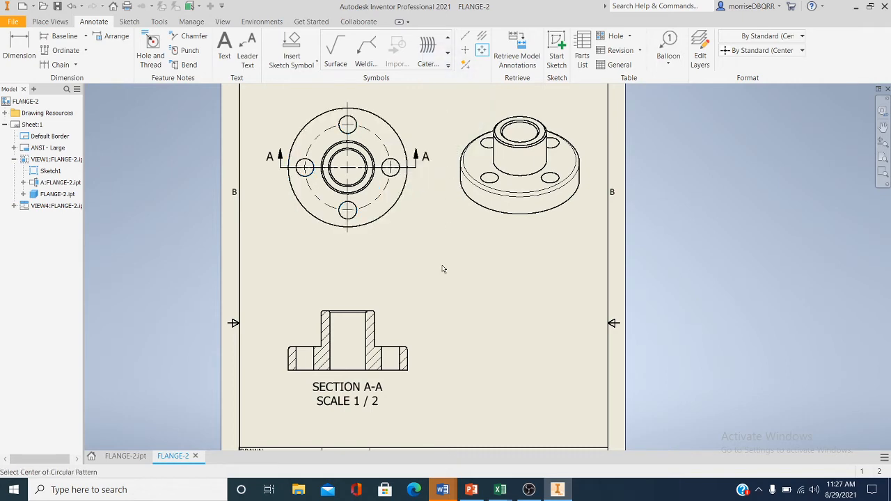
scroll(347, 115, "up", 8)
scroll(364, 200, "down", 6)
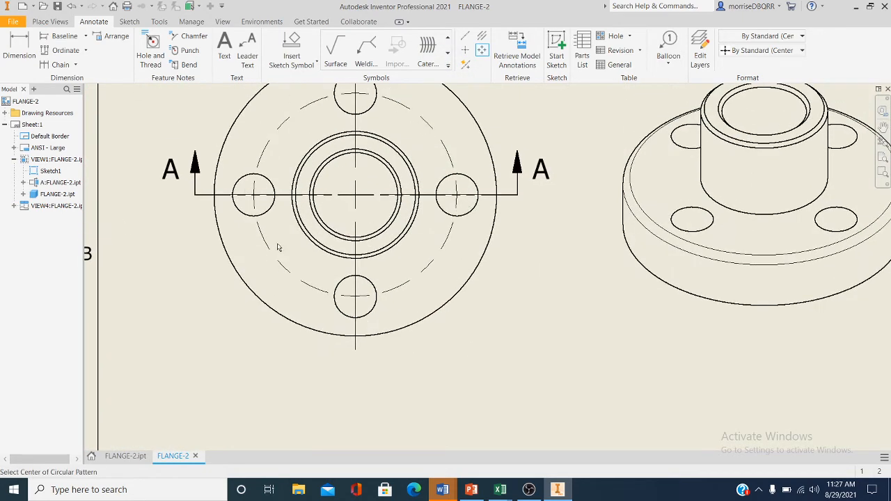
scroll(316, 278, "down", 3)
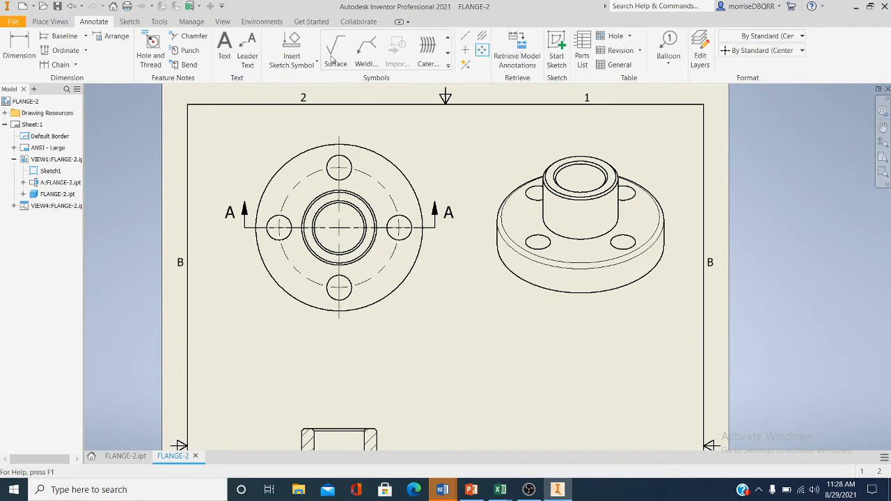
left_click(72, 7)
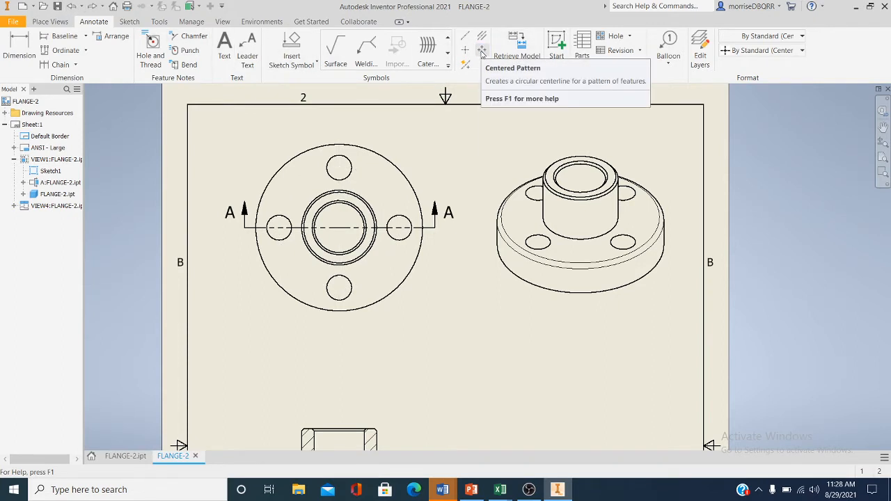
- Create a centered pattern centerline about the flange's outer circle, passing through all four bolt holes of the circular view
left_click(482, 51)
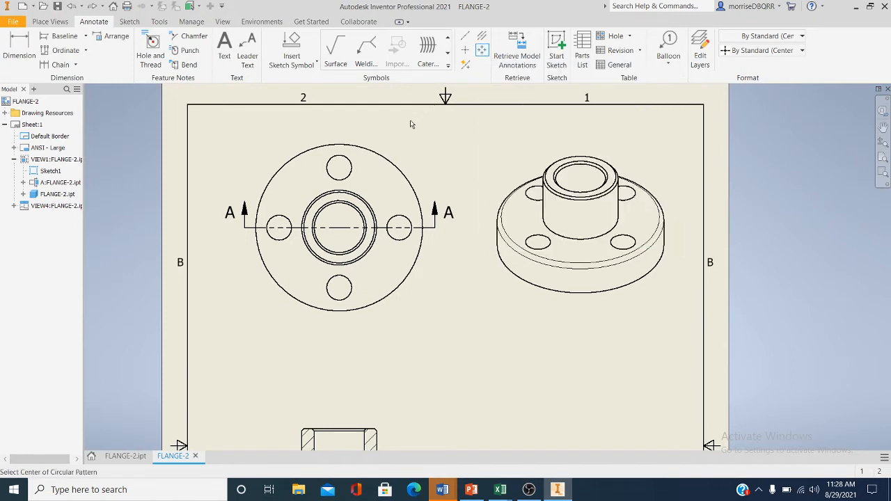
left_click(381, 160)
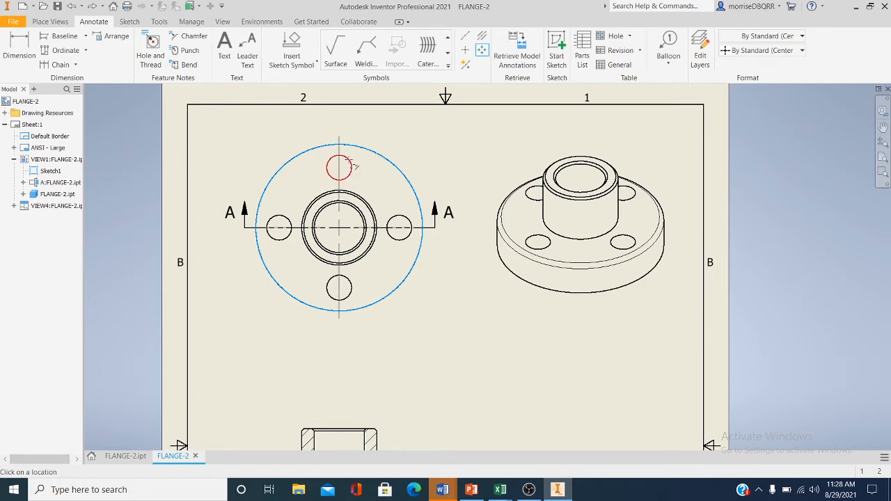
left_click(350, 166)
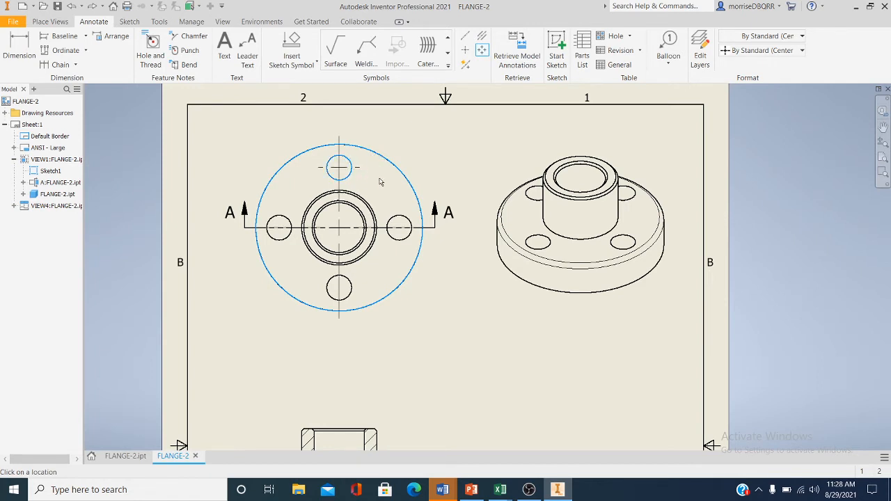
left_click(400, 217)
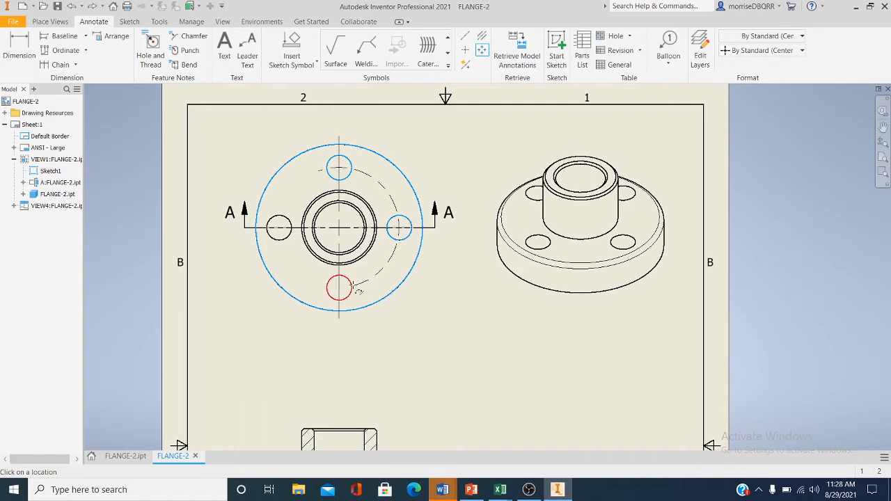
left_click(351, 285)
left_click(282, 240)
right_click(431, 152)
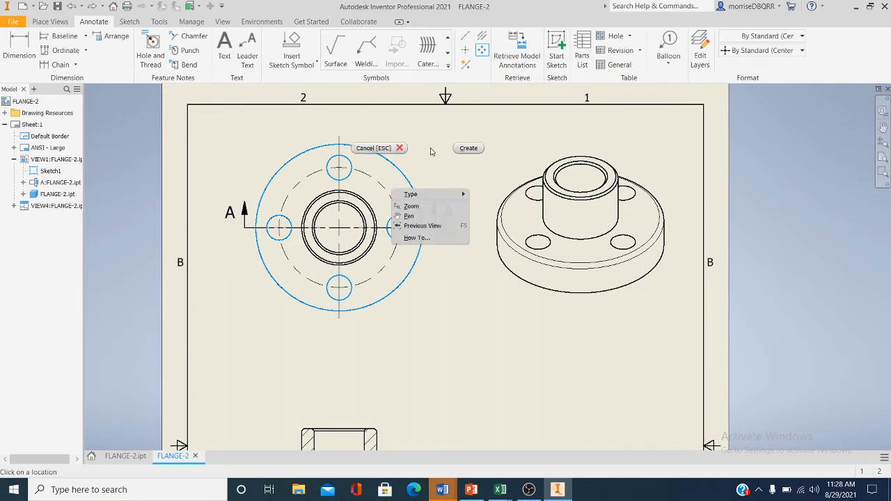
left_click(463, 153)
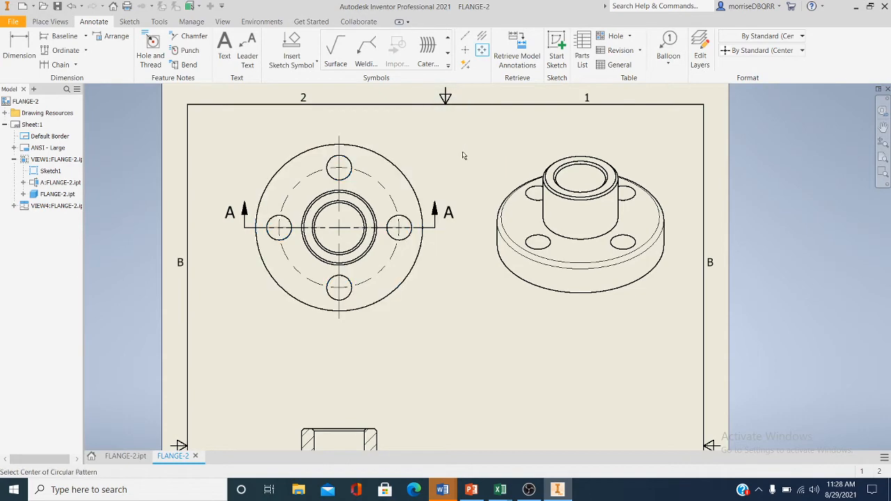
- Add a bisector centerline between the two edges of the left bolt hole in section view A-A
scroll(488, 385, "down", 5)
mouse_move(487, 385)
middle_mouse_down()
mouse_move(427, 281)
mouse_move(381, 249)
middle_mouse_up()
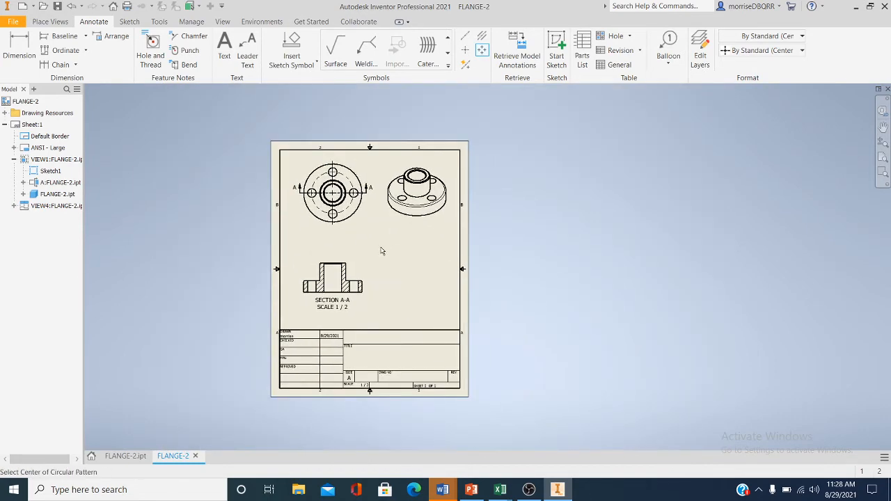
scroll(381, 258, "up", 3)
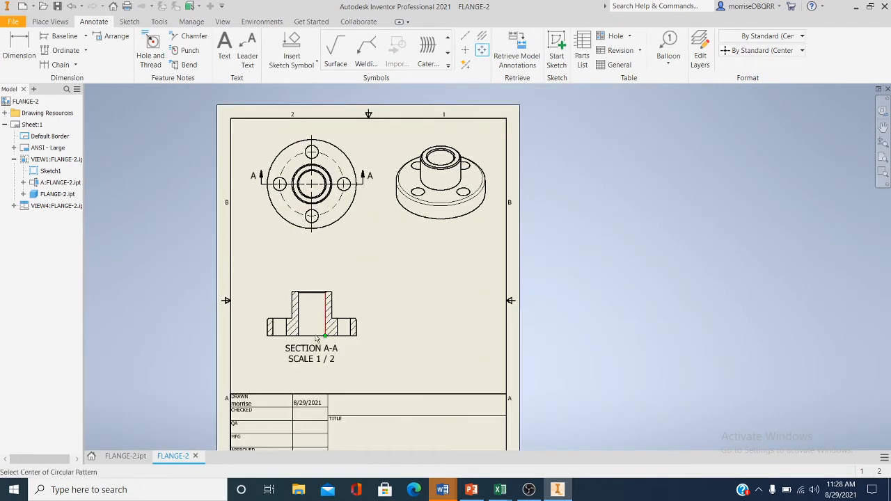
scroll(285, 327, "up", 2)
scroll(308, 318, "down", 2)
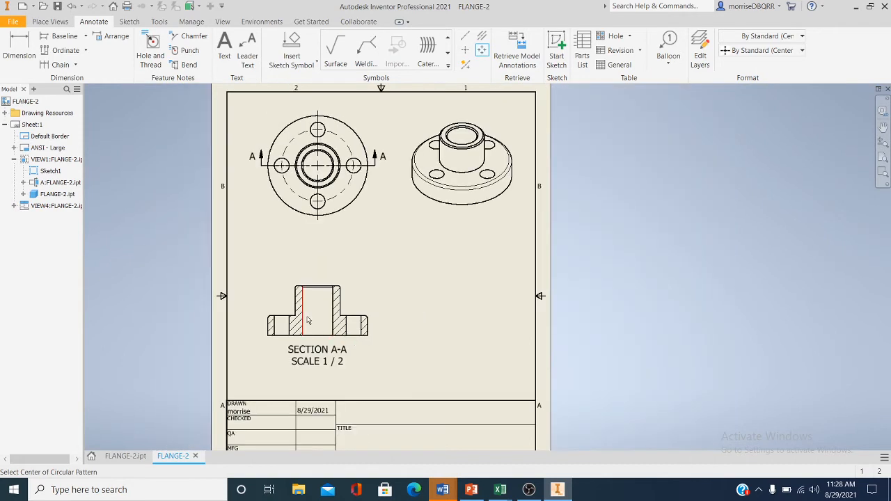
scroll(308, 320, "up", 4)
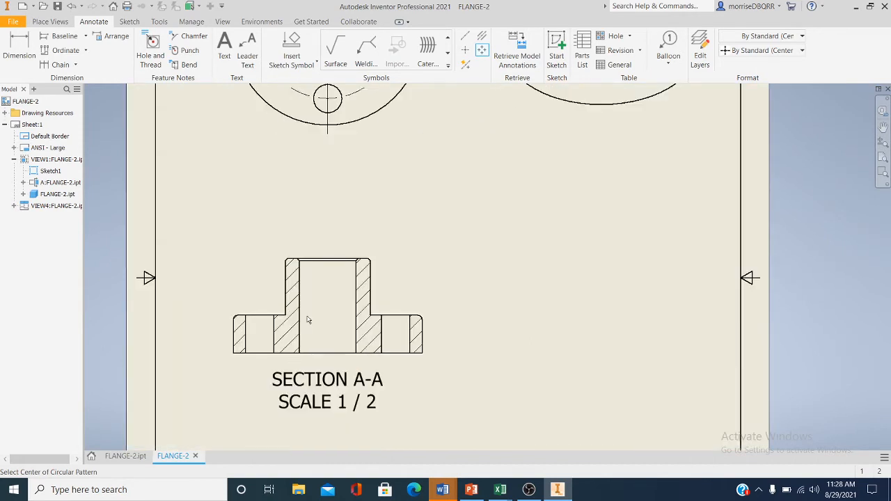
left_click(482, 38)
scroll(252, 332, "up", 3)
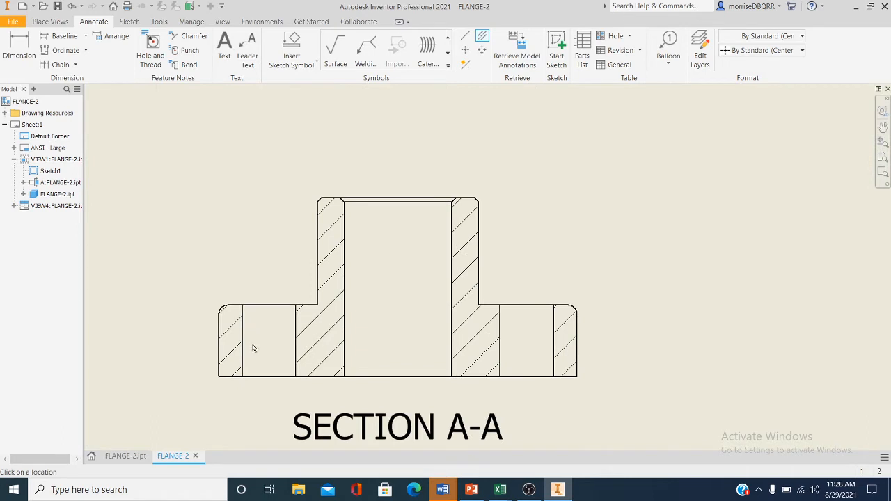
left_click(243, 340)
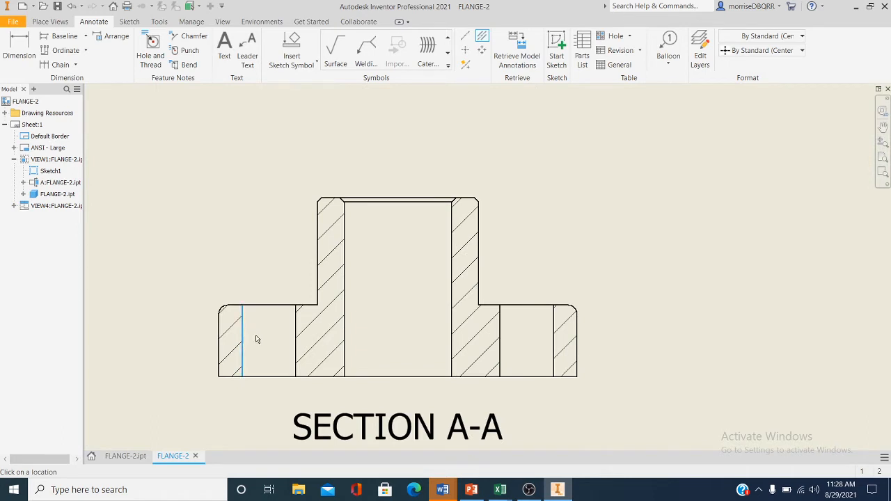
left_click(295, 324)
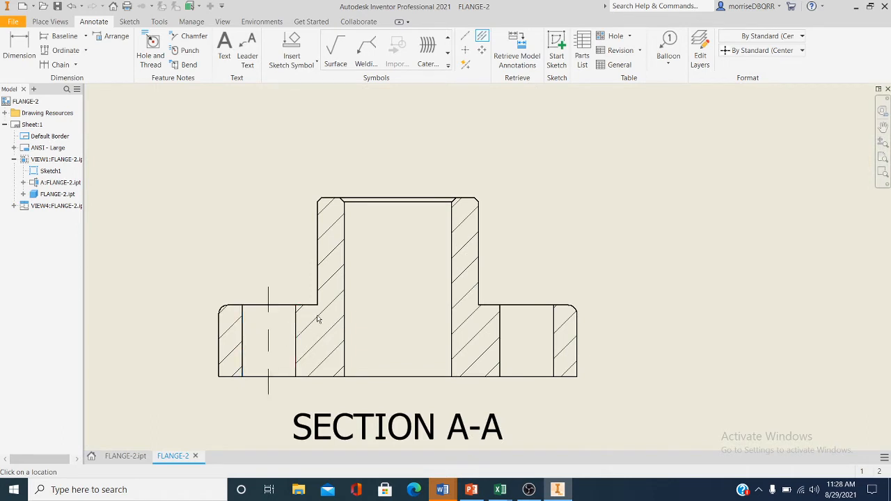
- Add bisector centerlines to the central bore and the right bolt hole in section view A-A
left_click(345, 278)
left_click(452, 271)
left_click(499, 338)
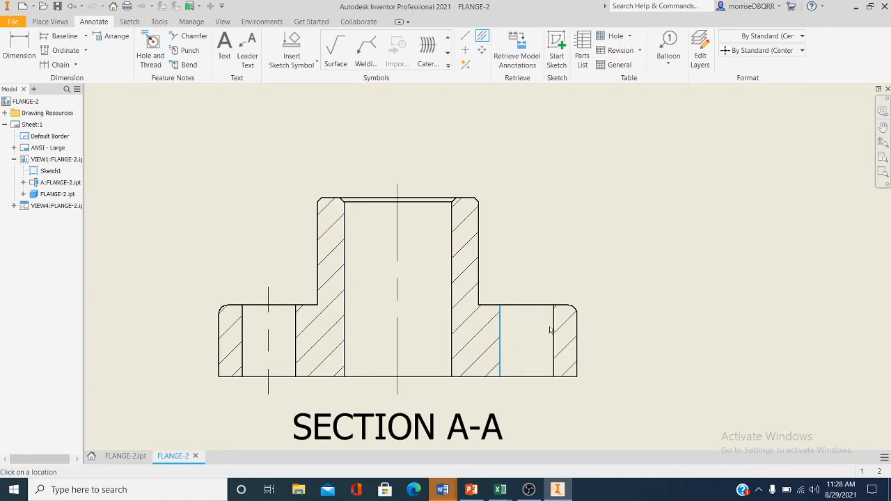
left_click(555, 327)
scroll(307, 274, "down", 5)
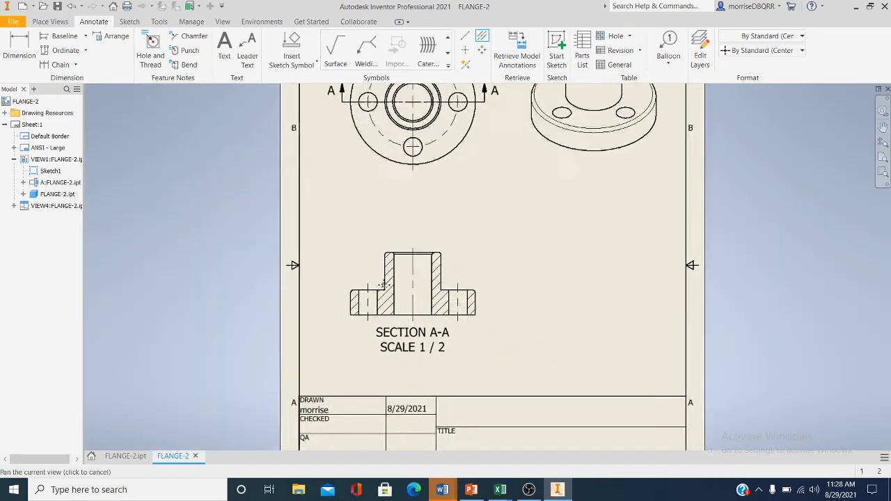
right_click(448, 220)
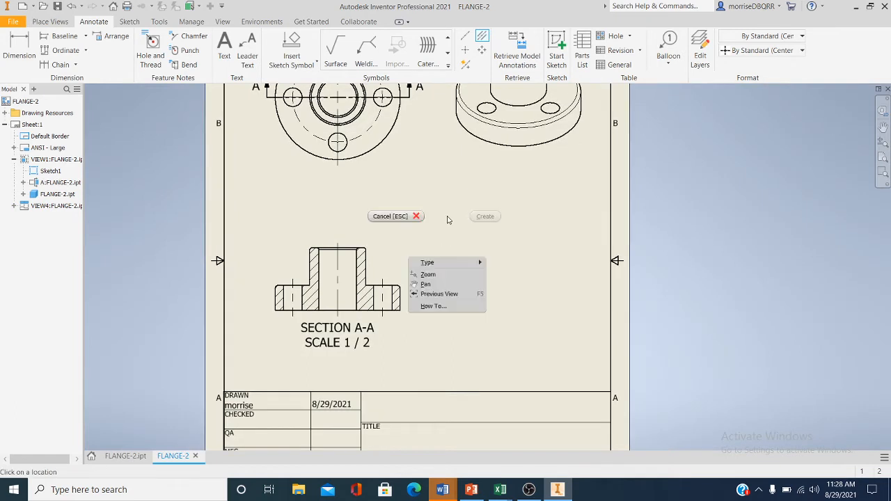
left_click(377, 216)
- Move the isometric view slightly upward on the sheet
scroll(408, 334, "down", 3)
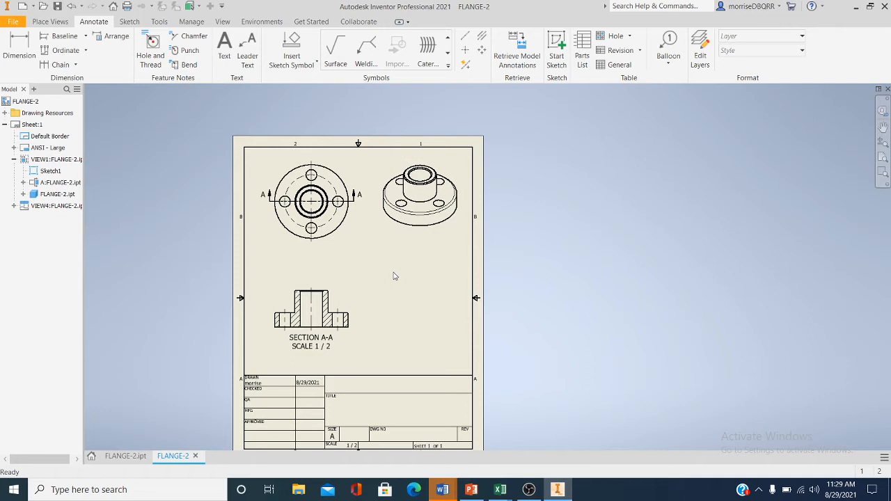
left_click(402, 232)
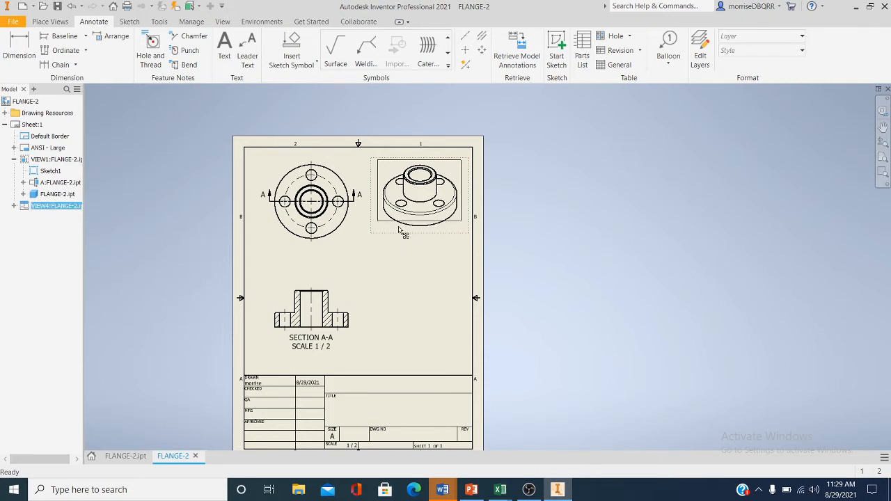
left_click(387, 272)
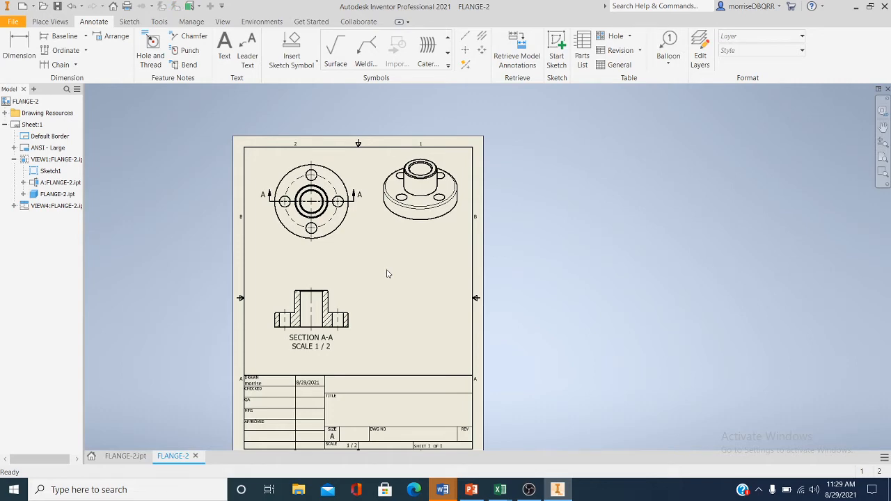
scroll(307, 380, "up", 4)
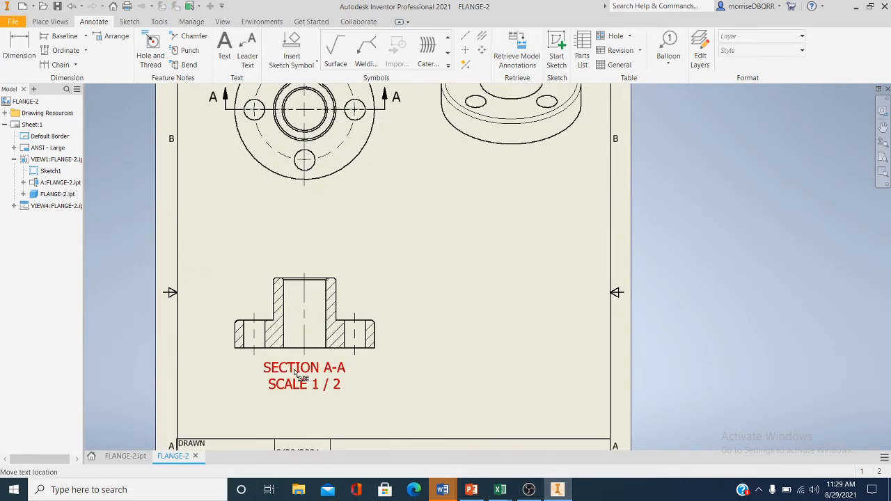
right_click(295, 371)
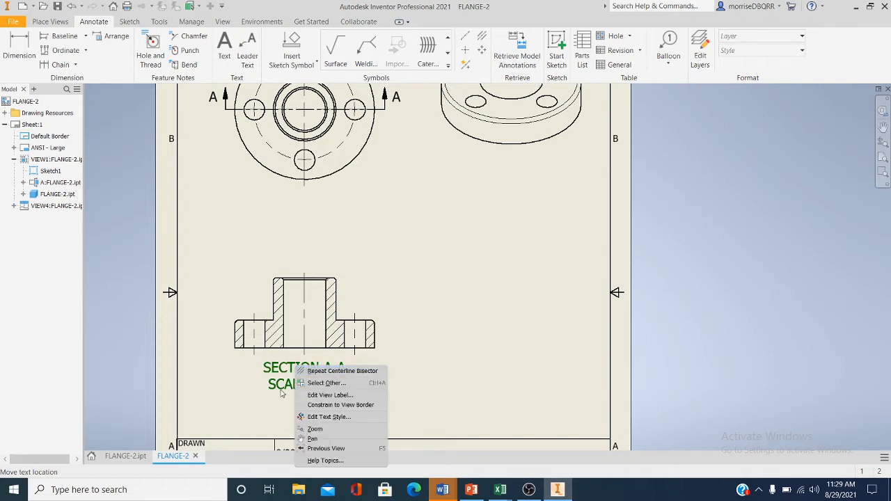
left_click(279, 395)
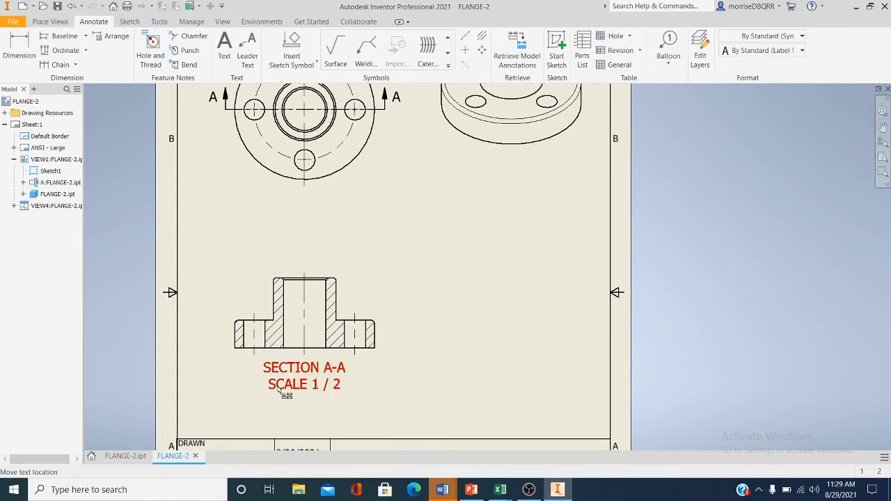
double_click(286, 395)
left_click_drag(490, 327, 689, 313)
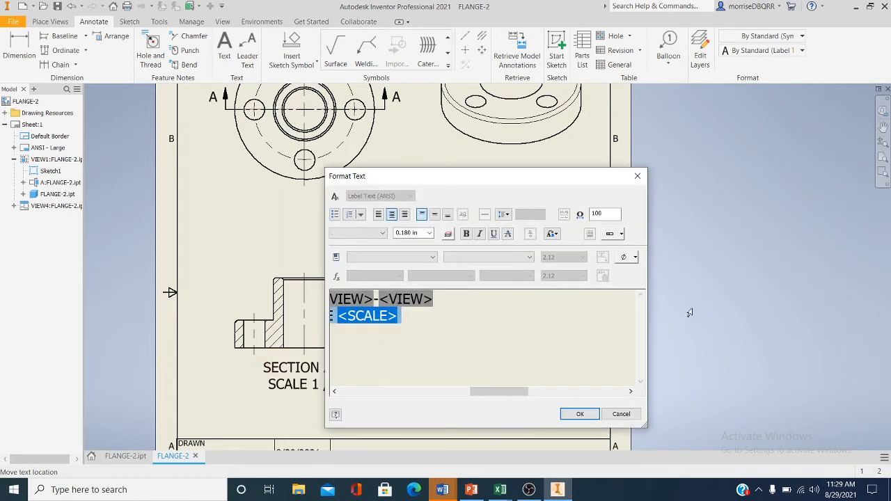
key("Delete")
left_click(621, 413)
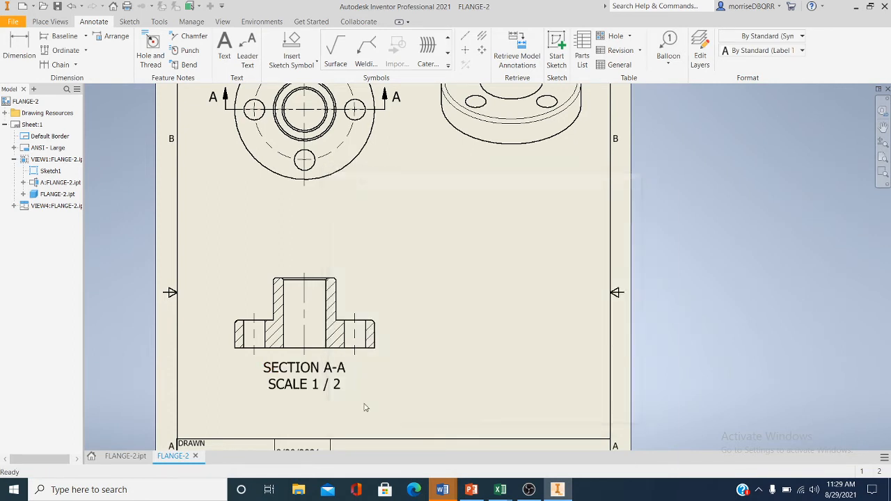
- Clear the whole "SECTION A-A SCALE 1 / 2" label text beneath the section view
double_click(296, 373)
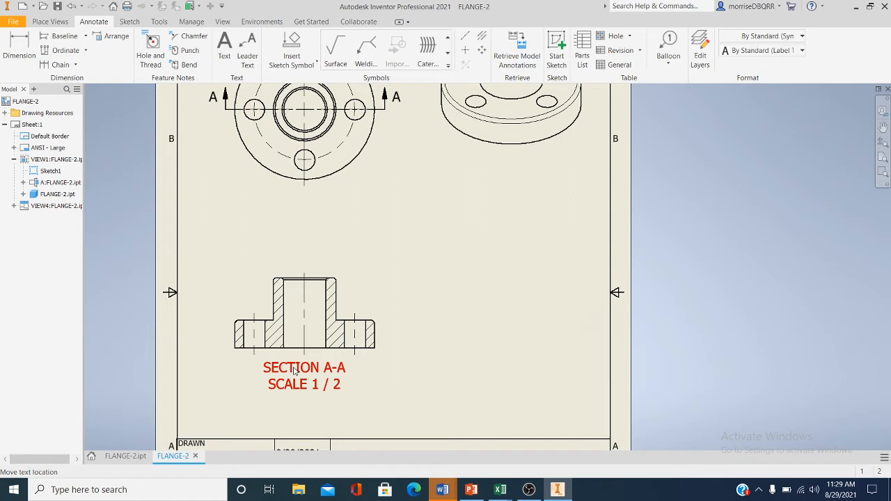
left_click_drag(624, 320, 433, 302)
key("BackSpace")
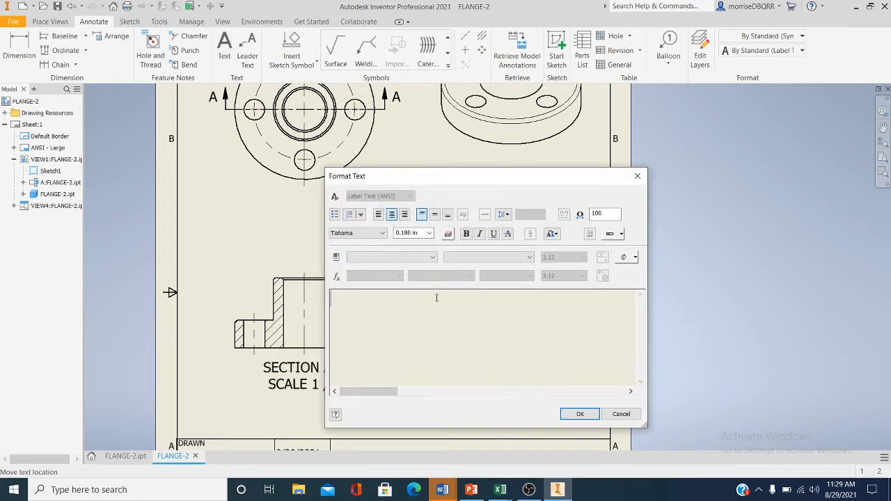
left_click(577, 415)
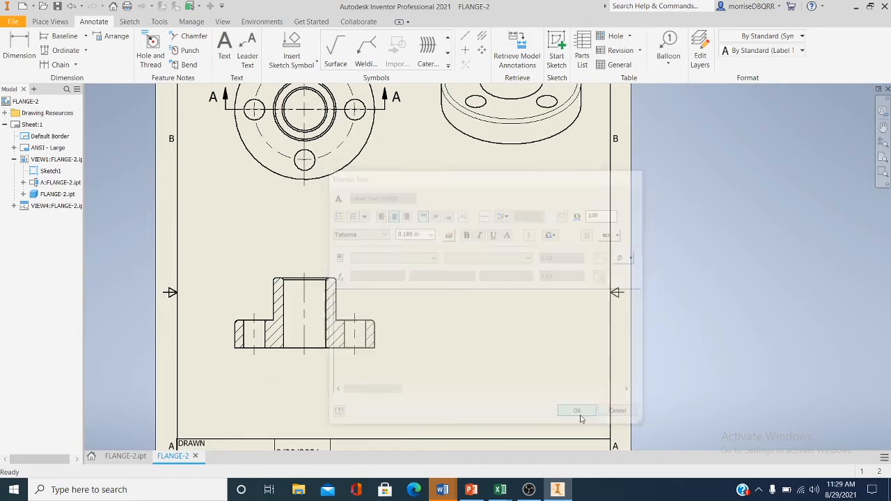
- Dimension the diameter of the flange's outer circle in the circular view, placing the text outside it at the upper left
middle_click_drag(488, 375, 495, 449)
scroll(500, 362, "up", 3)
middle_click_drag(500, 362, 471, 293)
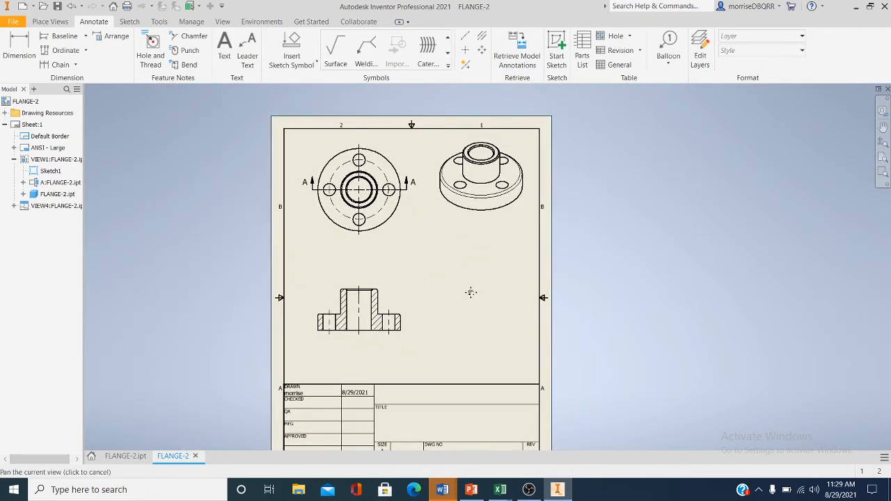
left_click(406, 244)
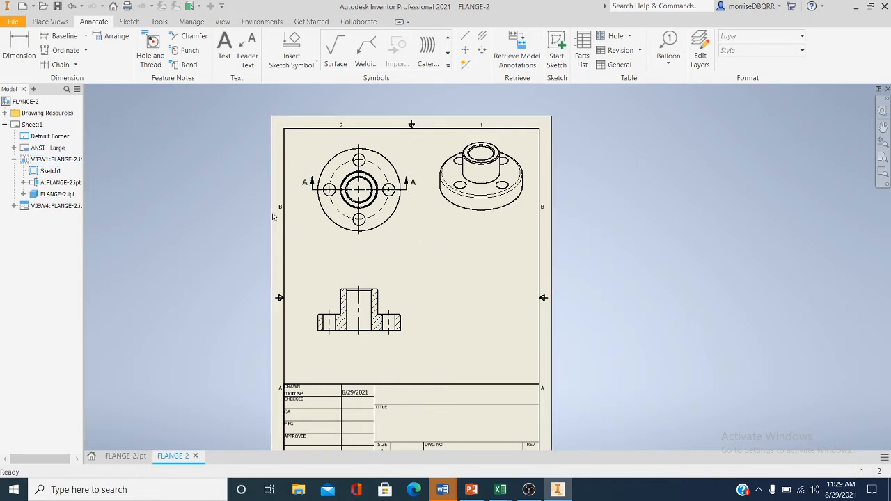
left_click(14, 44)
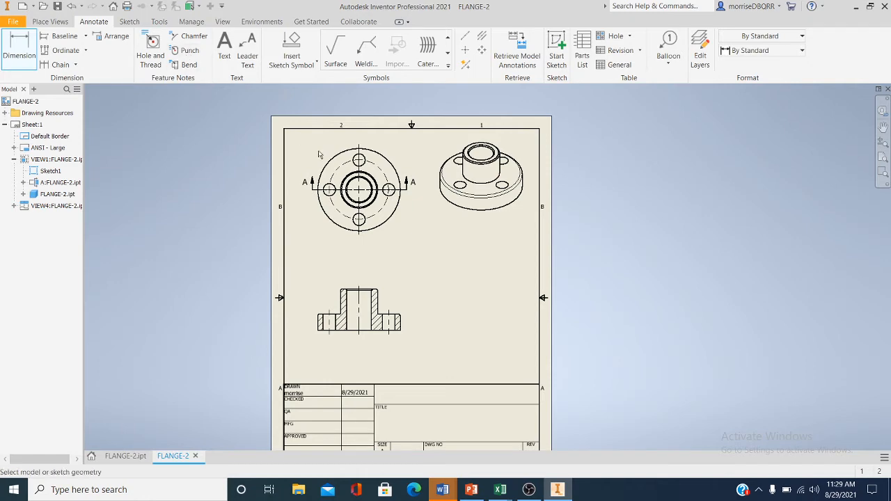
scroll(352, 185, "up", 5)
scroll(352, 185, "down", 3)
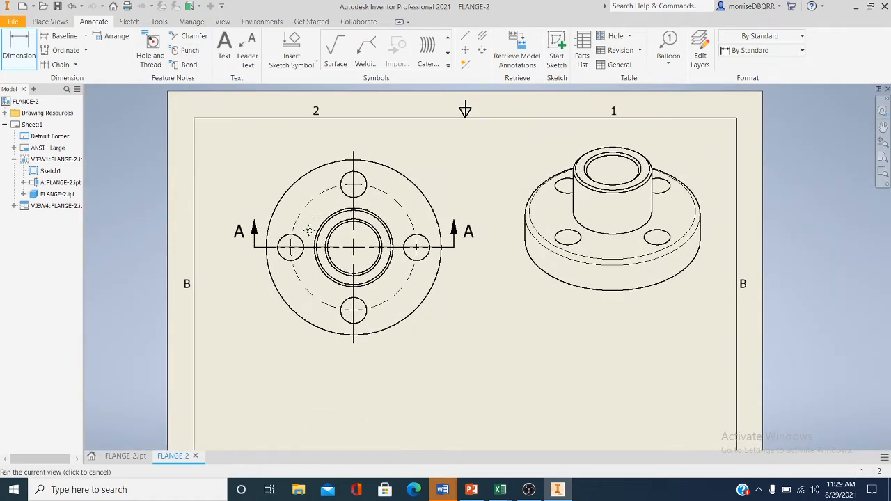
left_click(297, 185)
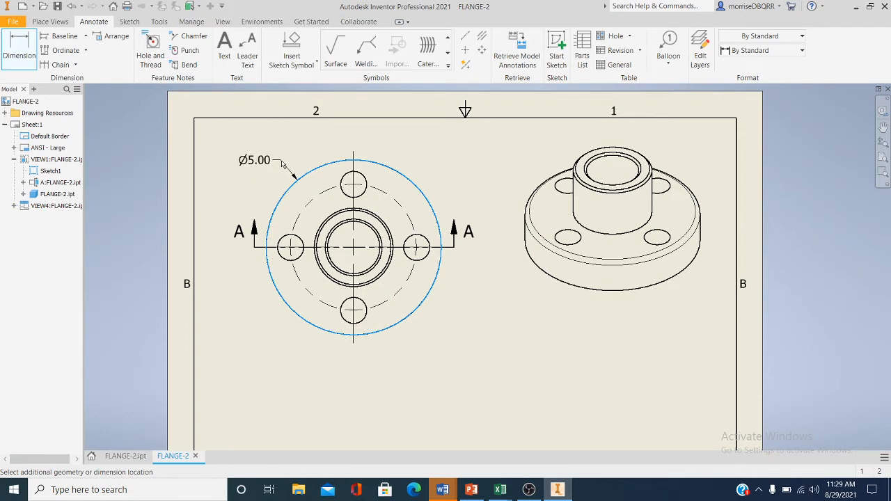
left_click(280, 161)
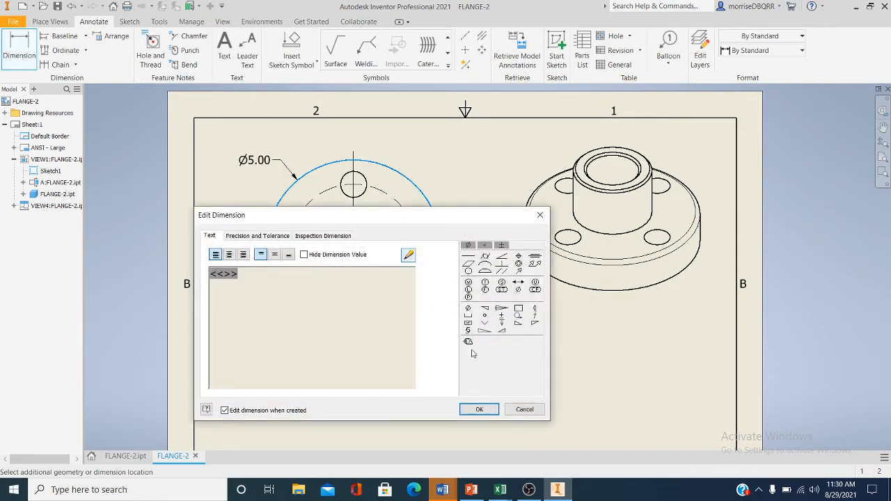
left_click(478, 409)
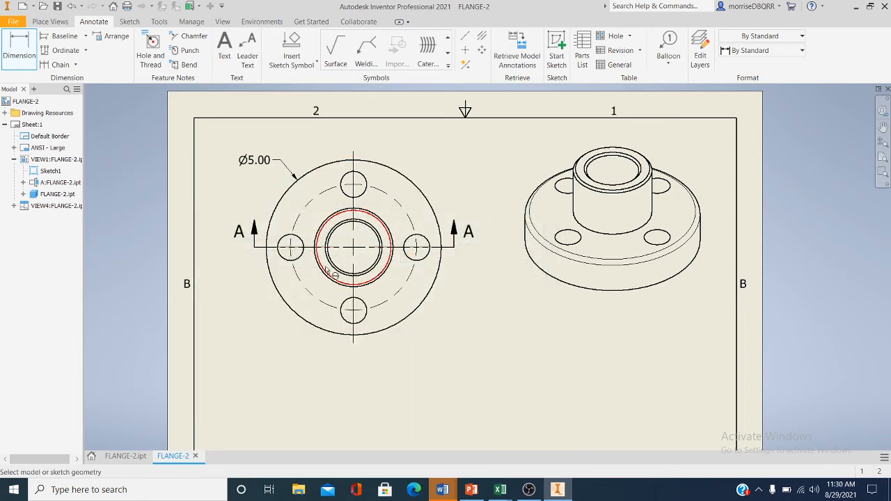
- Dimension the bolt circle's diameter outside the flange at the upper right and append "BHC" to the dimension text
middle_click_drag(280, 158, 273, 170)
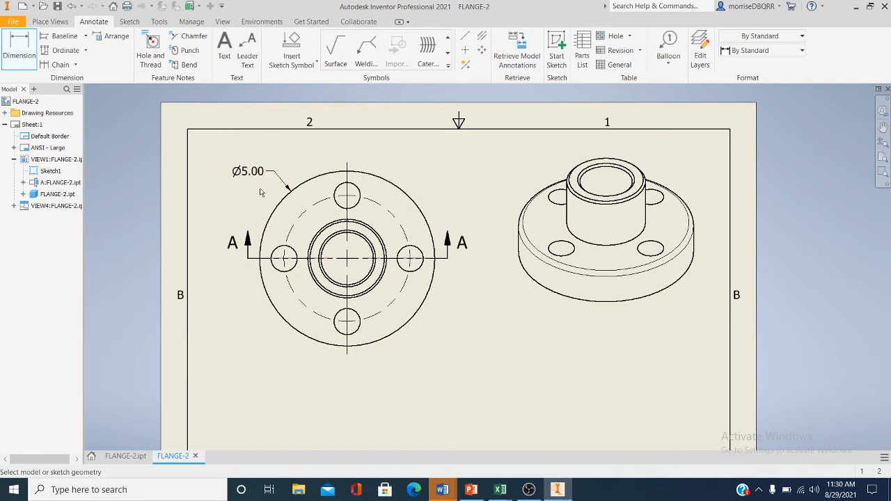
left_click(23, 53)
left_click(297, 224)
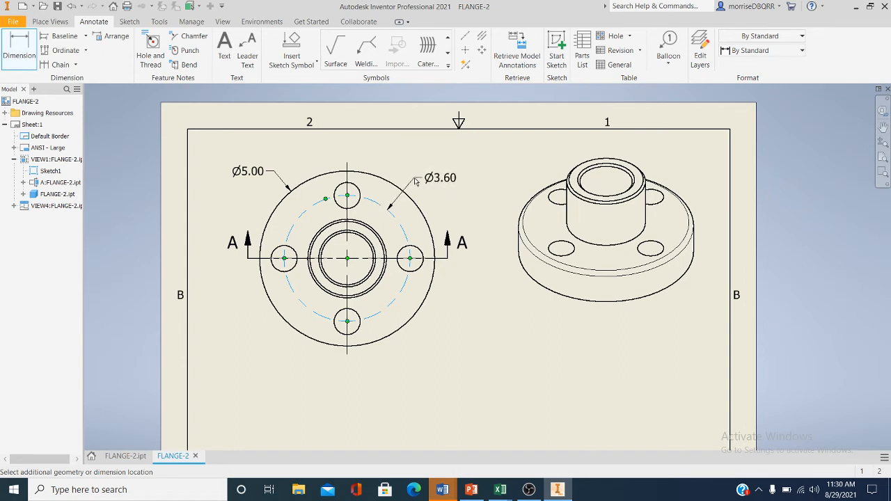
left_click(416, 181)
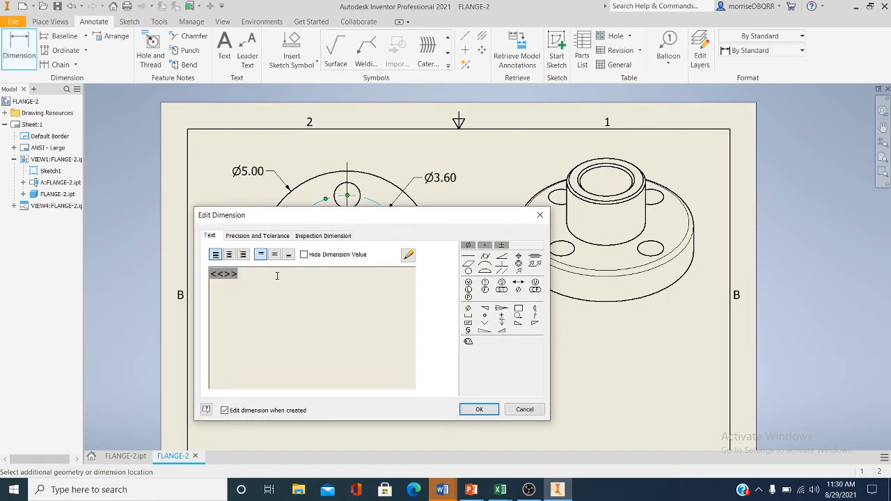
type("BHC")
left_click(479, 409)
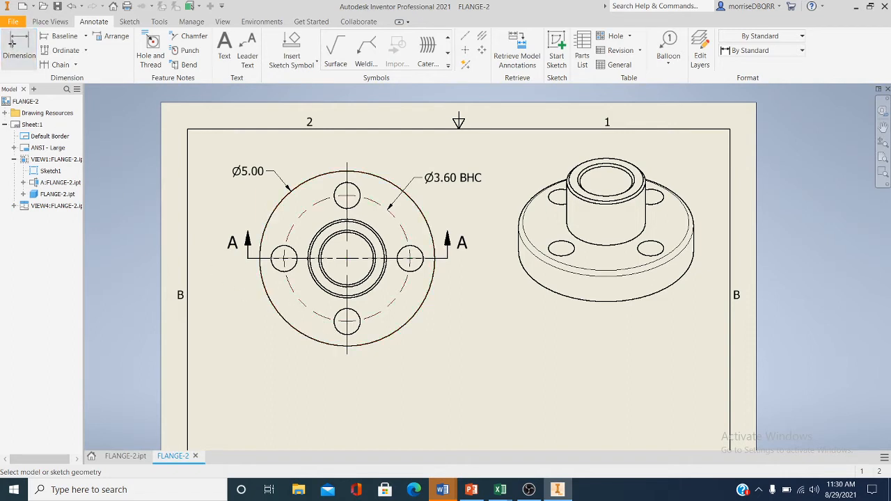
- Dimension the diameter of the hub's outermost circle, placing the text outside the flange at the lower right
scroll(390, 299, "up", 2)
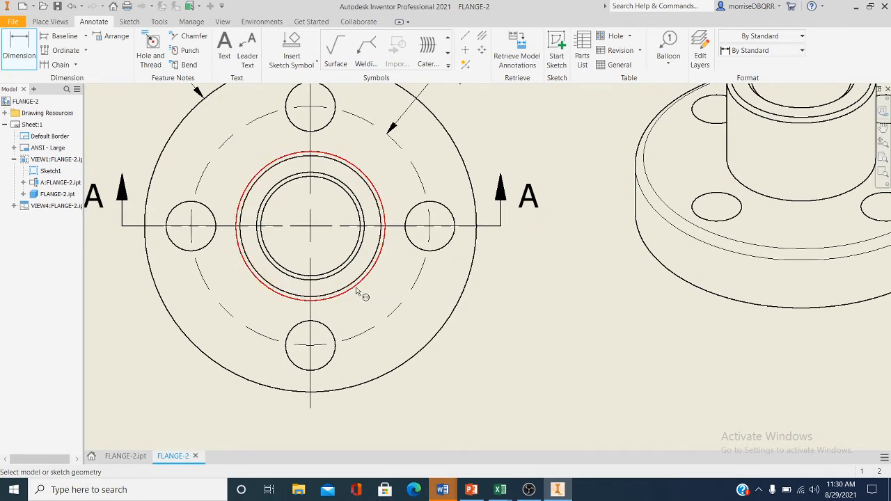
left_click(356, 292)
scroll(364, 304, "down", 2)
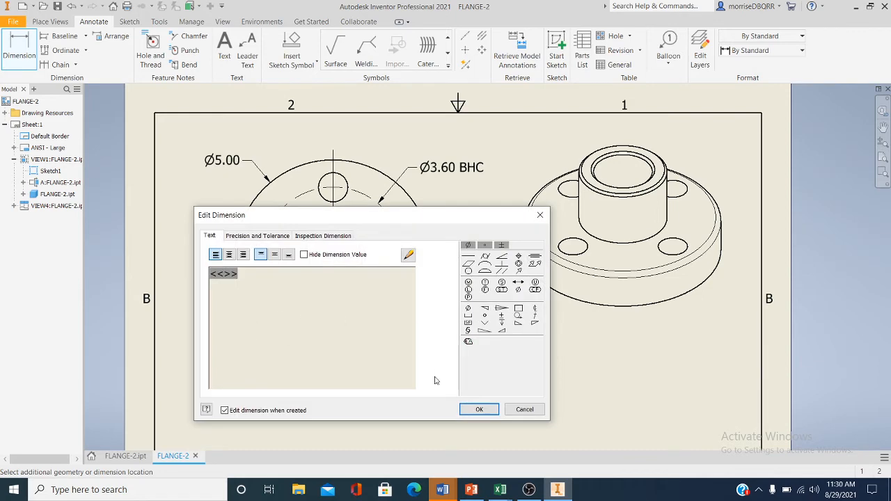
left_click(478, 408)
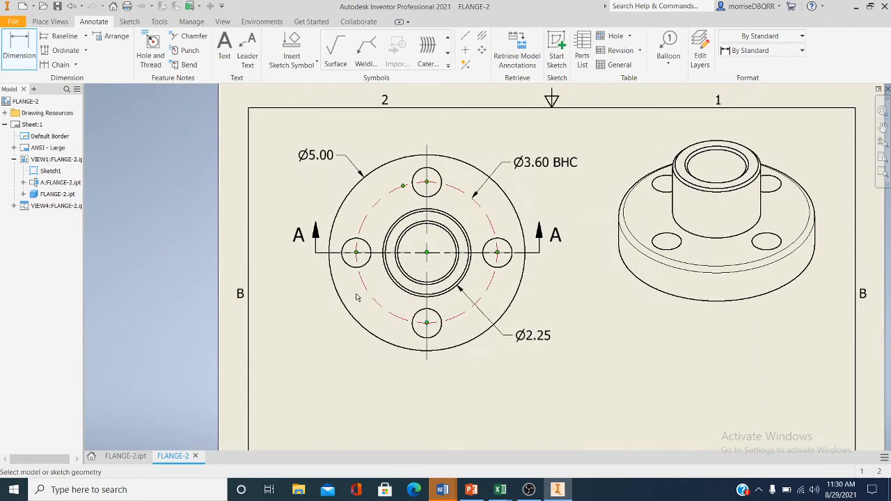
- Dimension the diameter of the bore's outer chamfer circle, placing the text outside the flange at the lower left
scroll(382, 273, "up", 5)
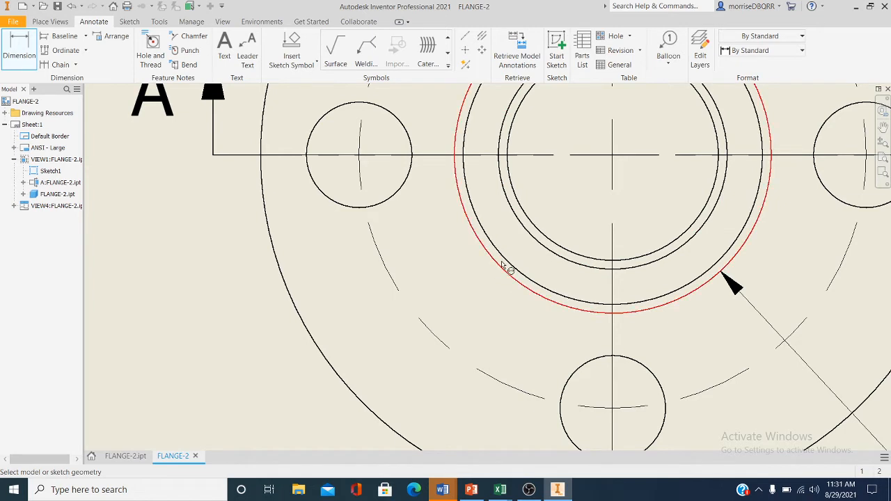
left_click(522, 232)
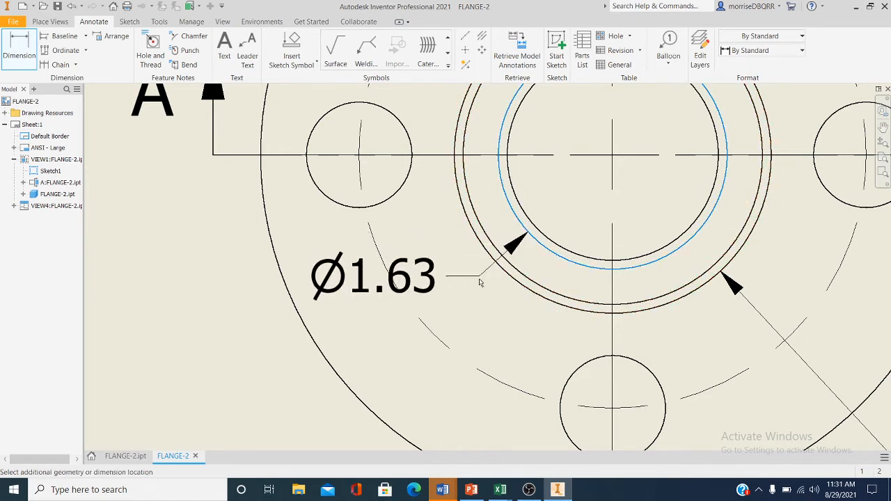
scroll(478, 278, "down", 4)
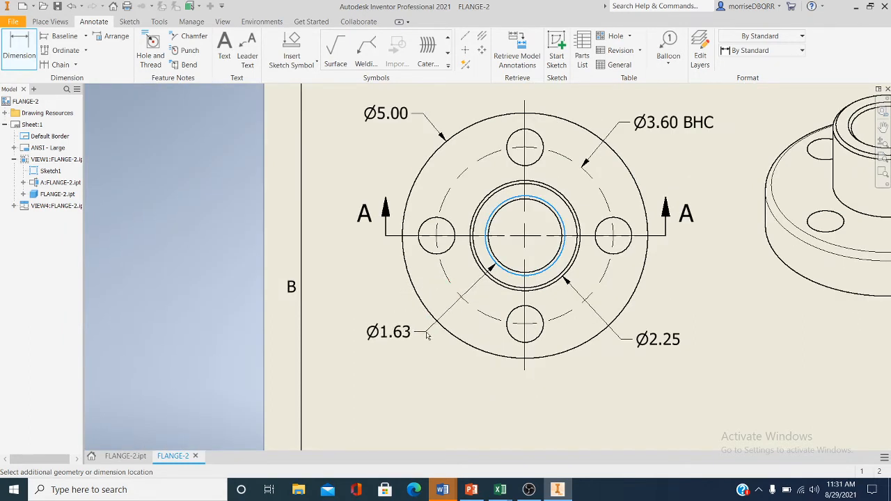
left_click(425, 338)
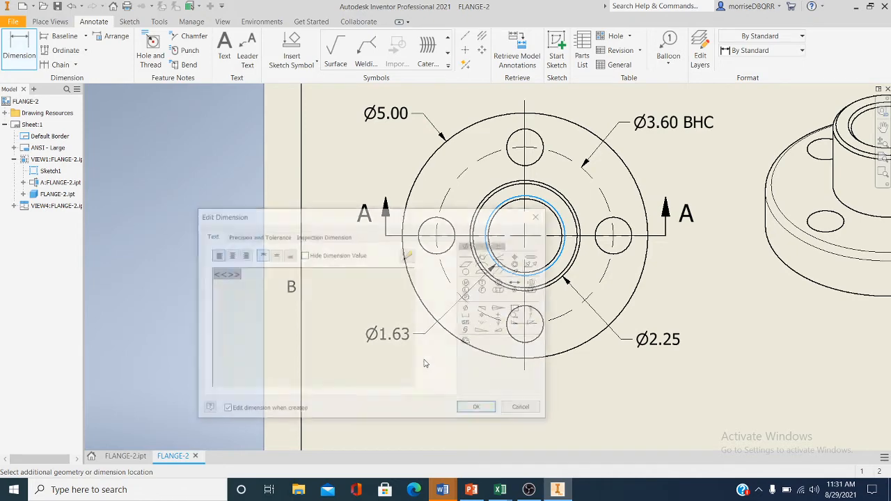
left_click(477, 409)
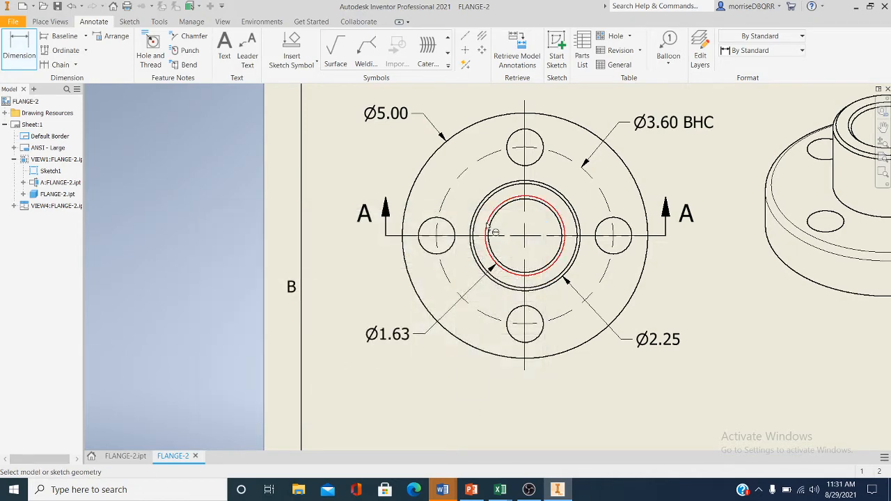
- Undo the diameter dimension on the bore's chamfer circle
scroll(499, 268, "up", 3)
scroll(485, 296, "down", 3)
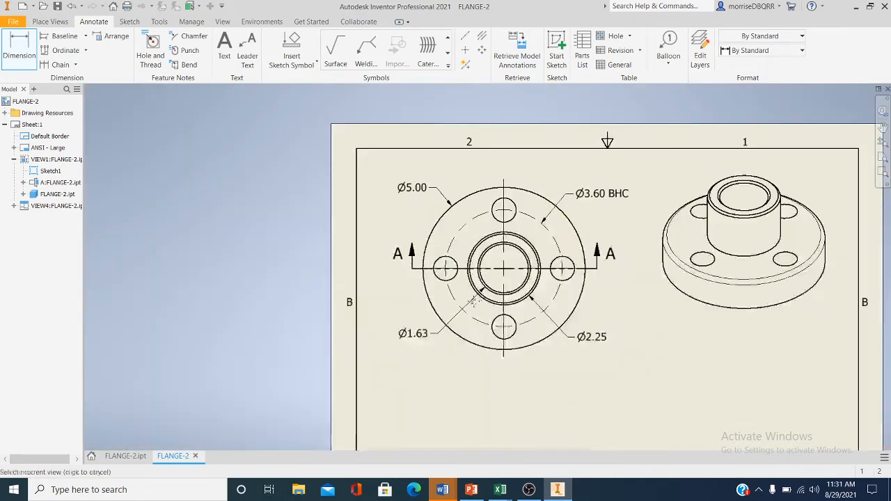
scroll(437, 316, "up", 2)
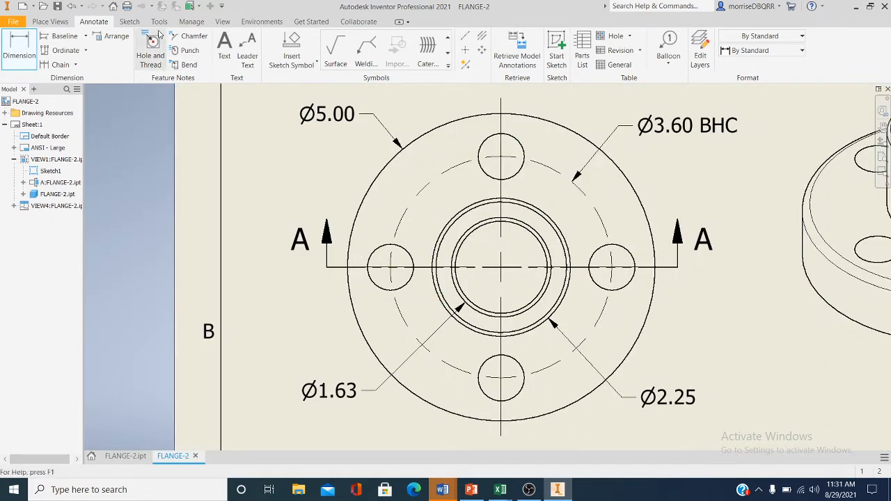
left_click(73, 7)
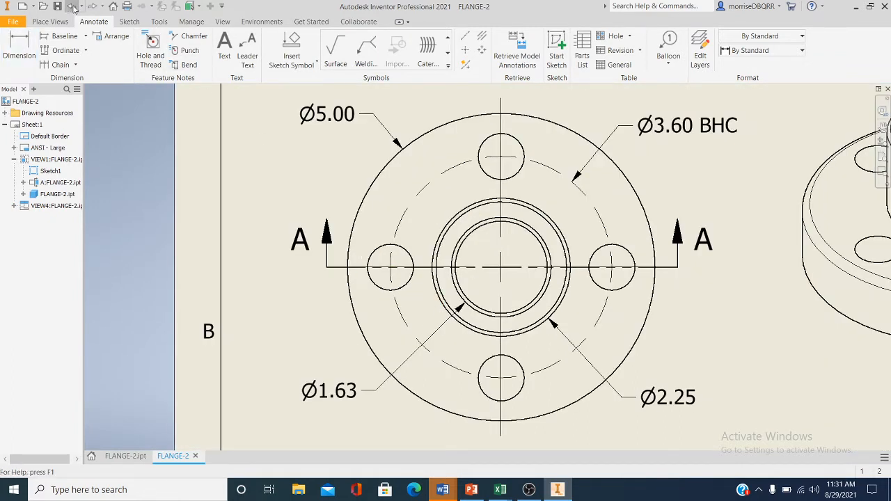
left_click(72, 7)
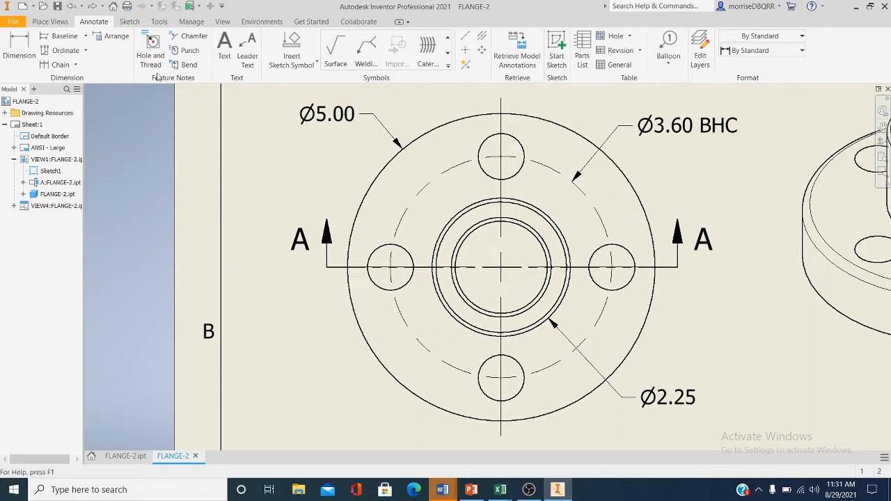
- Dimension the diameter of the innermost bore circle, placing the text outside the flange at the lower left
left_click(9, 43)
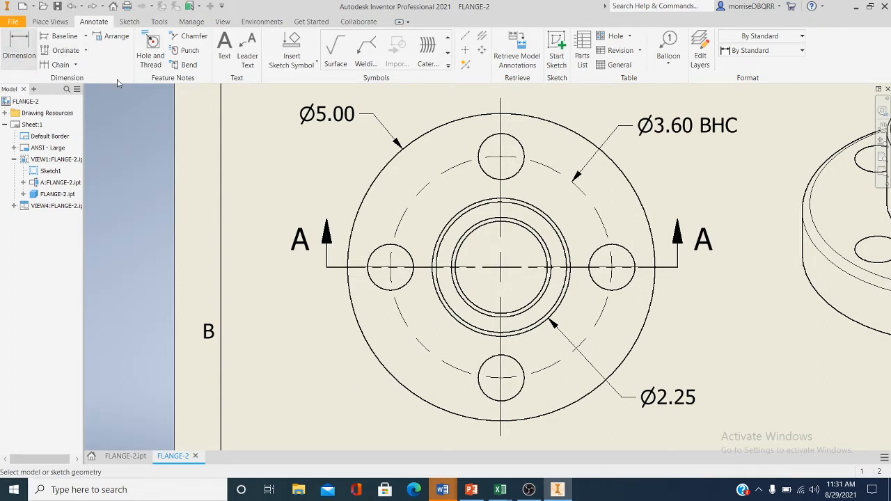
left_click(481, 310)
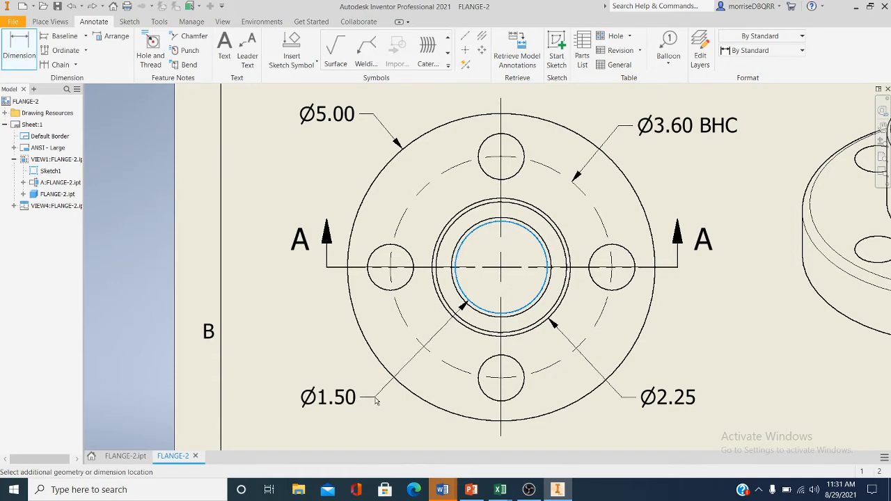
left_click(603, 342)
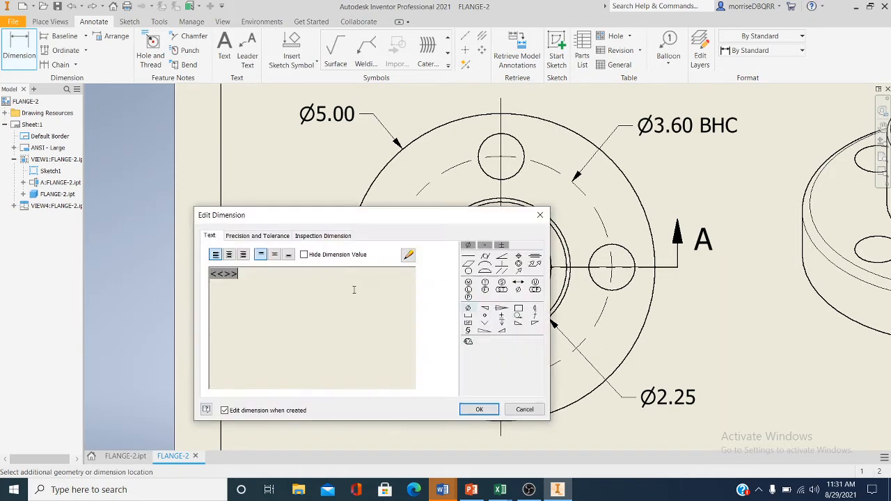
left_click(468, 410)
scroll(400, 326, "down", 5)
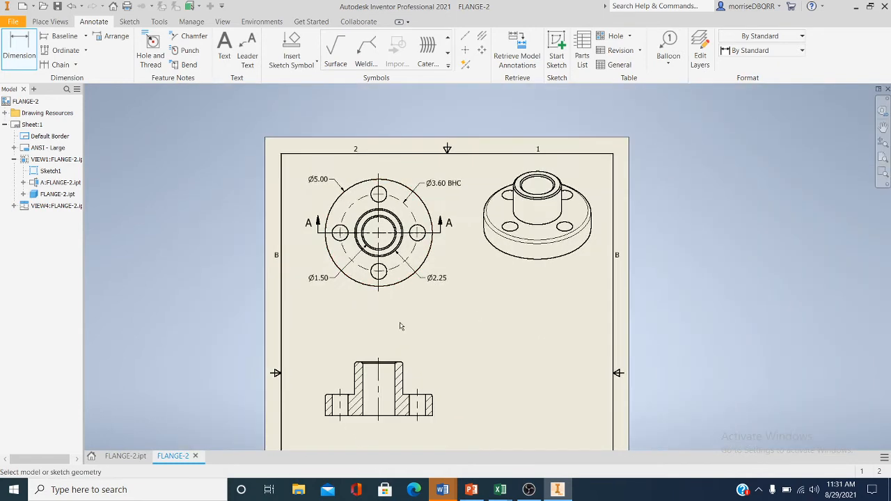
scroll(407, 327, "up", 4)
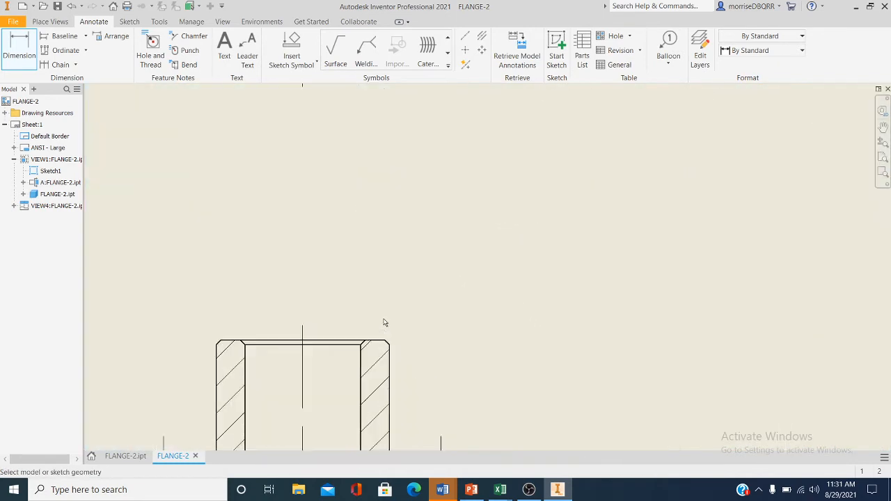
scroll(390, 347, "up", 2)
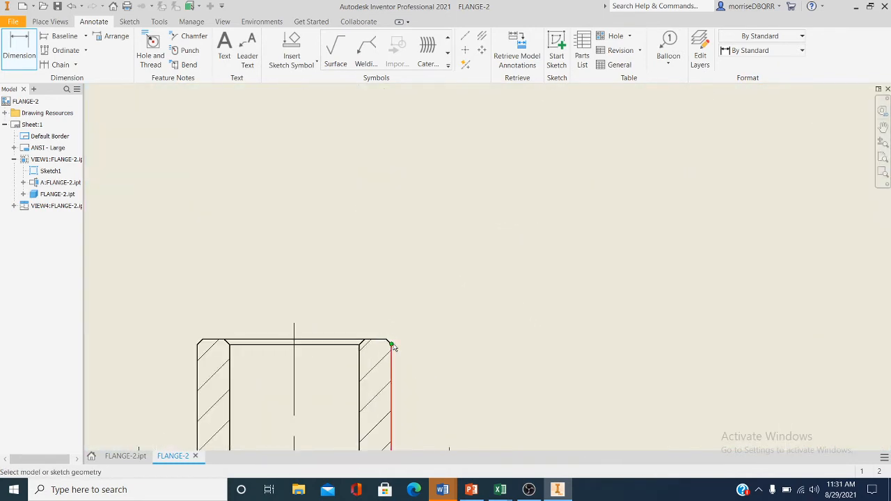
scroll(391, 347, "down", 5)
scroll(428, 332, "up", 3)
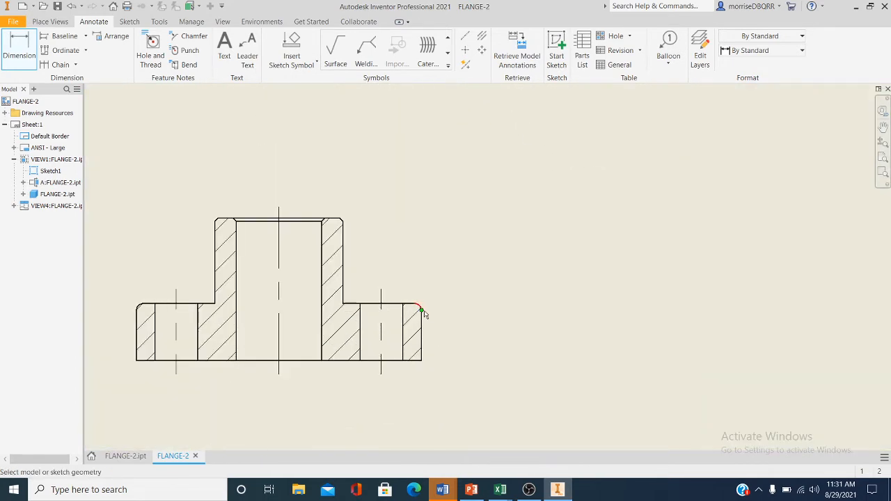
scroll(423, 312, "down", 2)
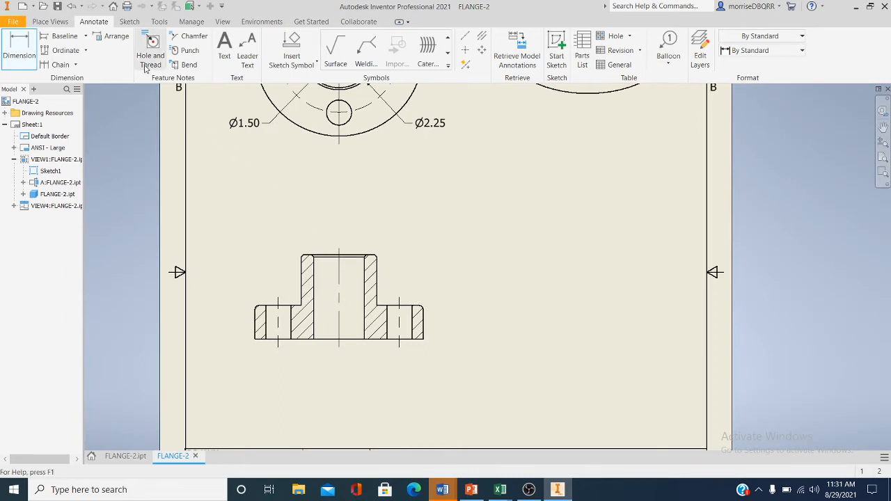
left_click(185, 40)
scroll(379, 254, "up", 6)
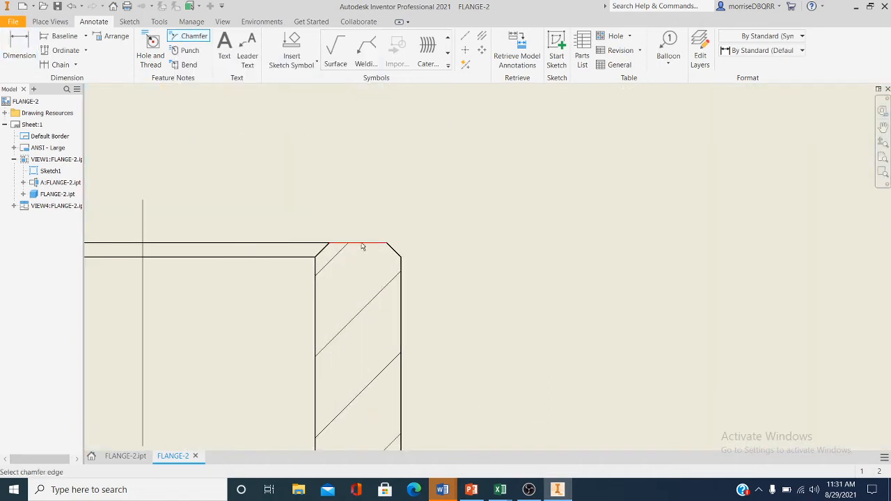
scroll(362, 246, "up", 3)
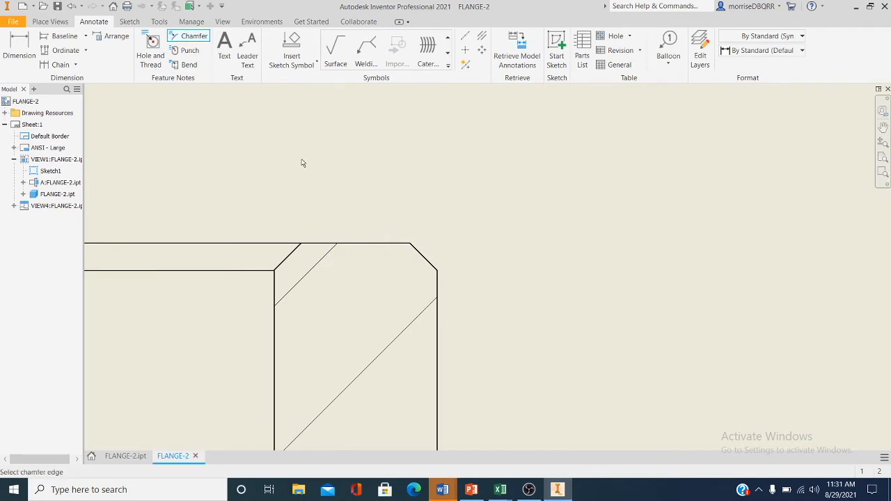
left_click(372, 245)
left_click(429, 263)
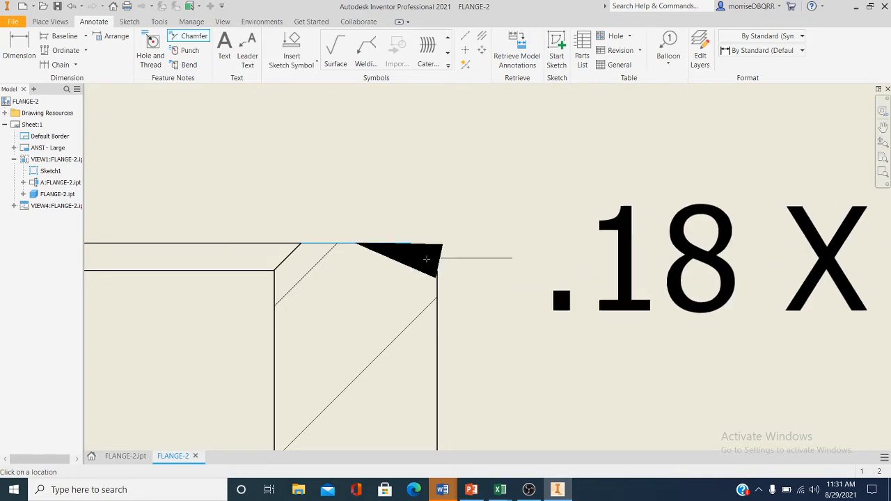
scroll(432, 254, "down", 5)
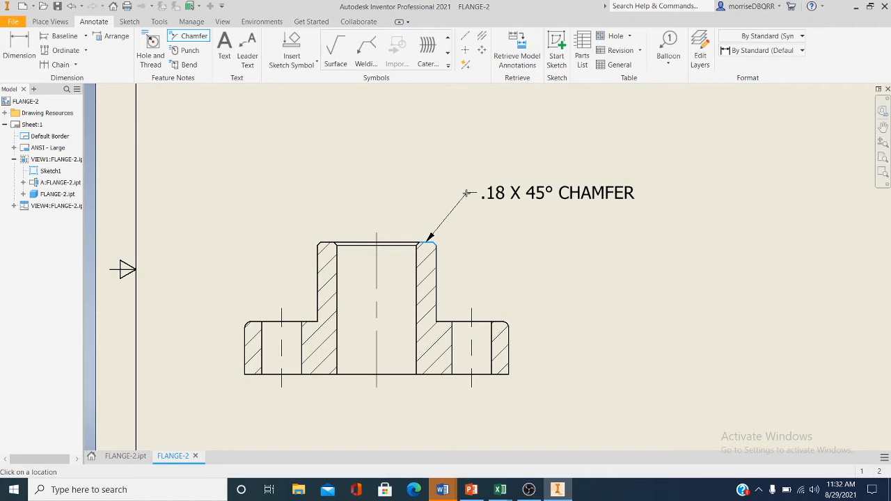
key("Escape")
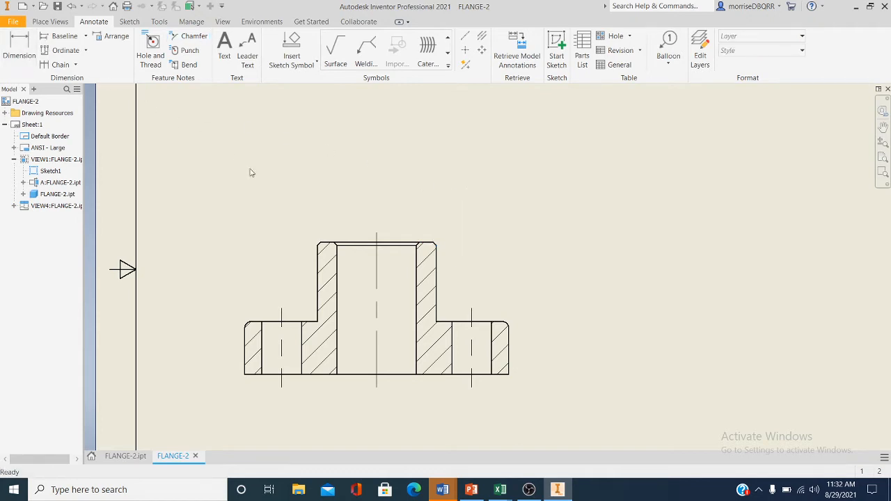
left_click(189, 36)
scroll(489, 267, "up", 3)
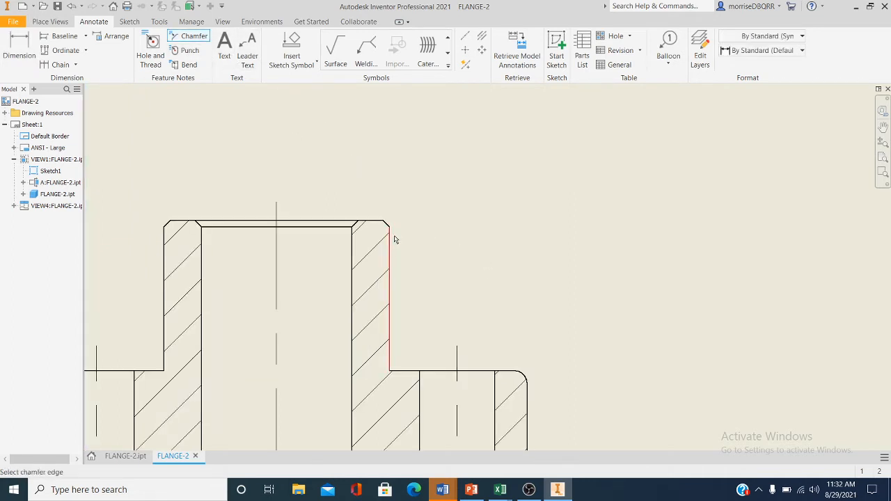
scroll(393, 238, "up", 3)
left_click(377, 221)
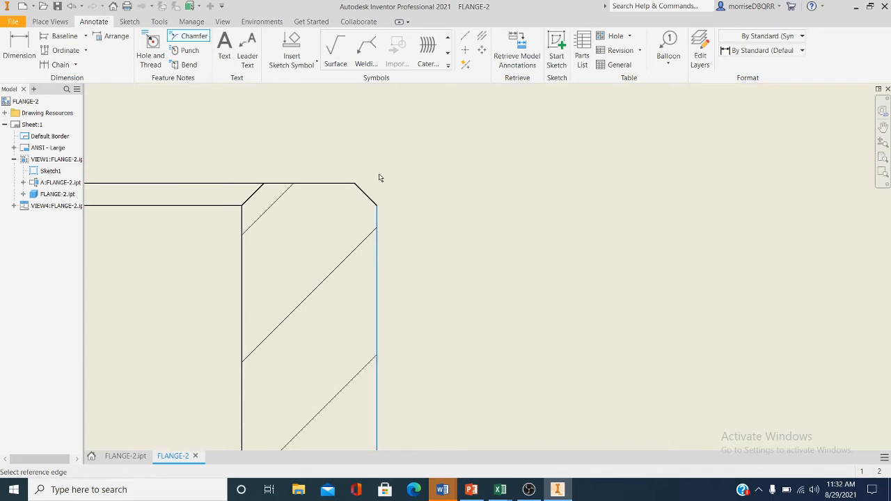
left_click(366, 191)
scroll(405, 165, "down", 4)
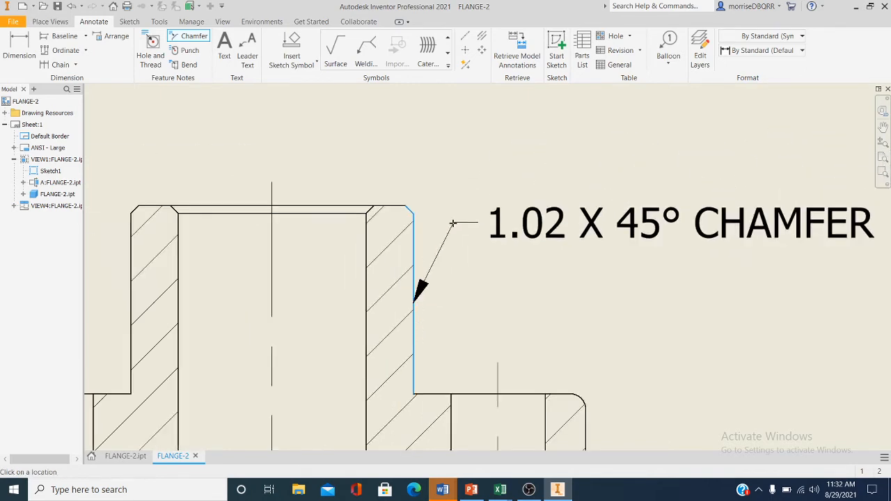
key("Escape")
key("Escape")
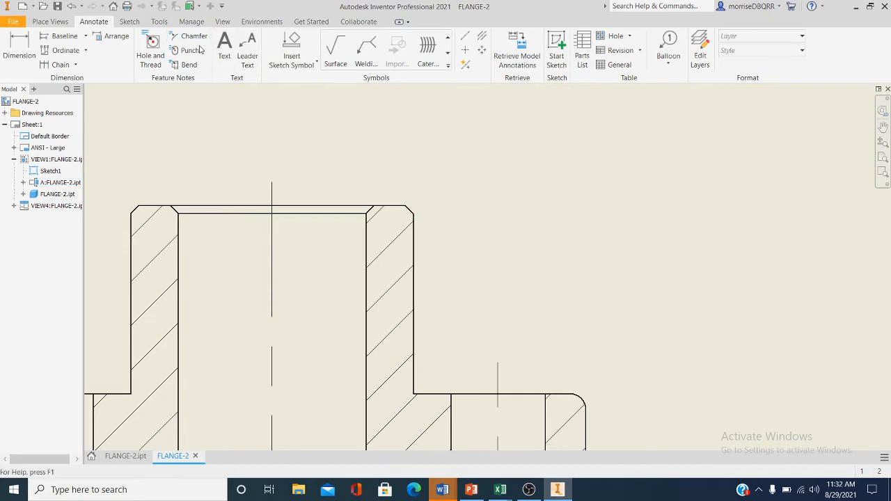
left_click(187, 37)
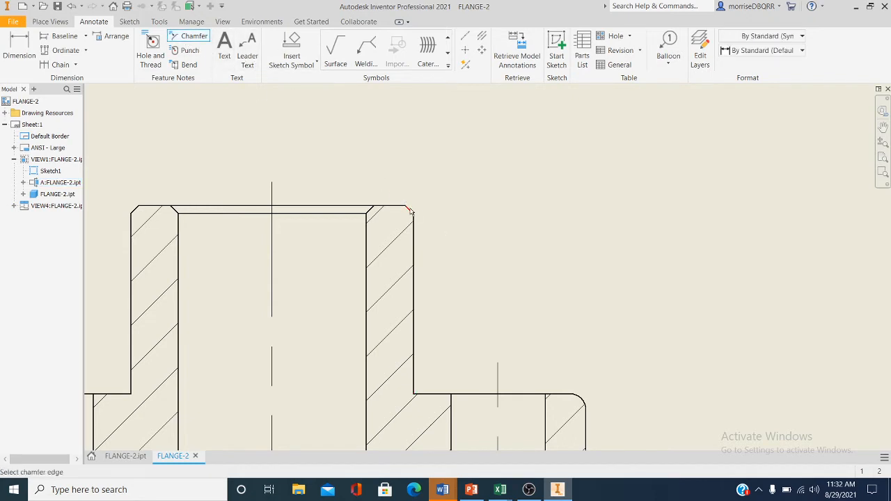
scroll(410, 212, "up", 4)
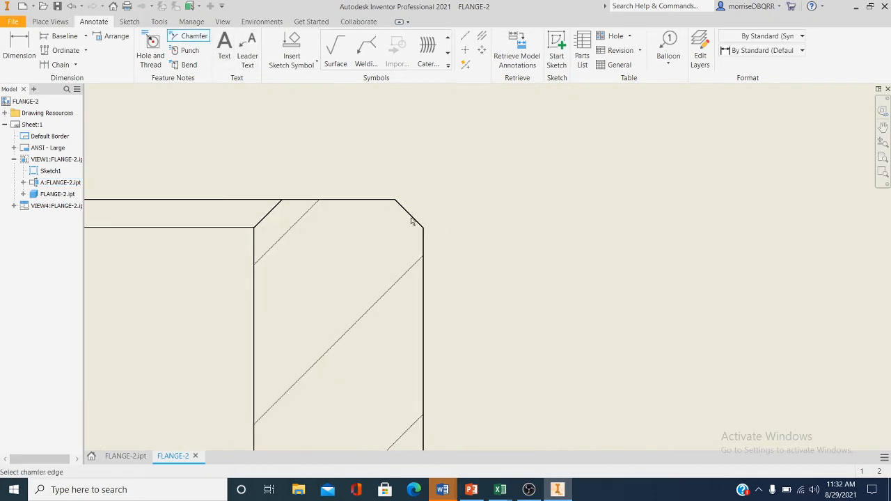
scroll(411, 219, "up", 4)
left_click(413, 210)
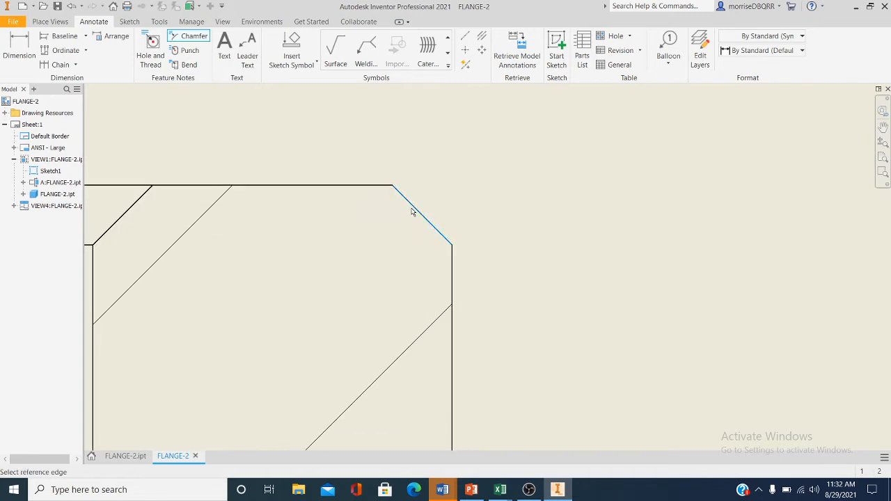
left_click(384, 185)
scroll(462, 201, "down", 3)
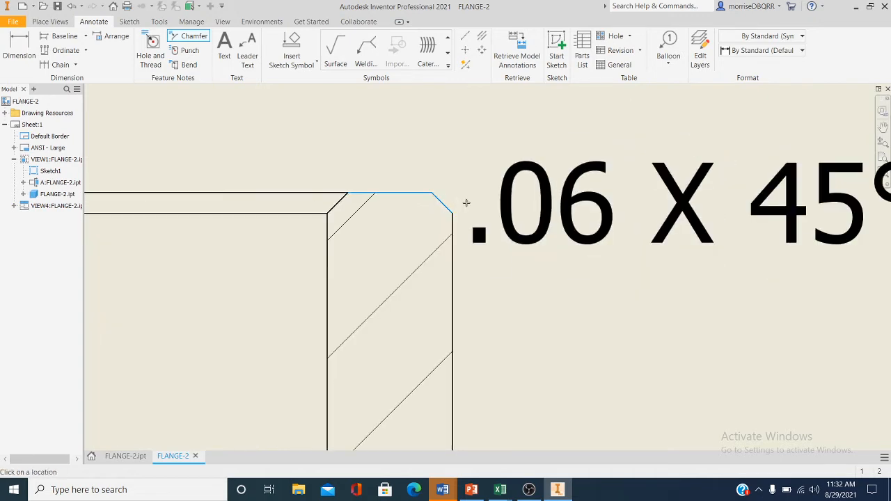
scroll(469, 174, "down", 3)
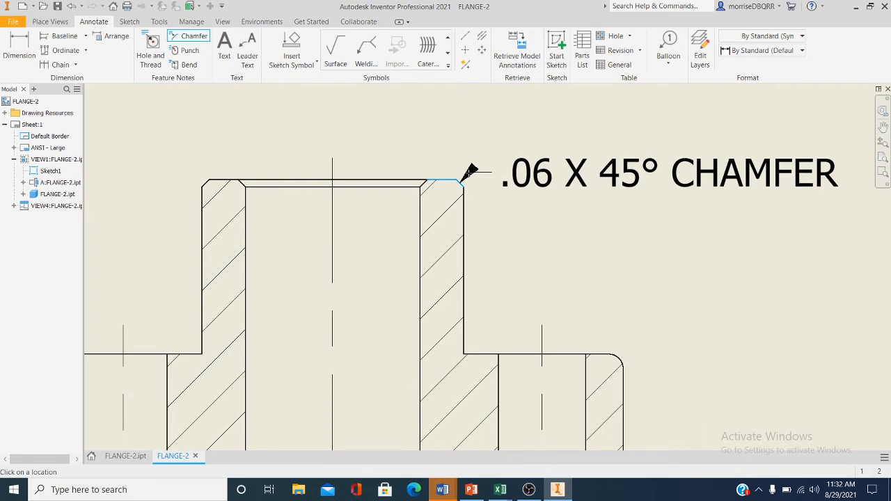
key("Escape")
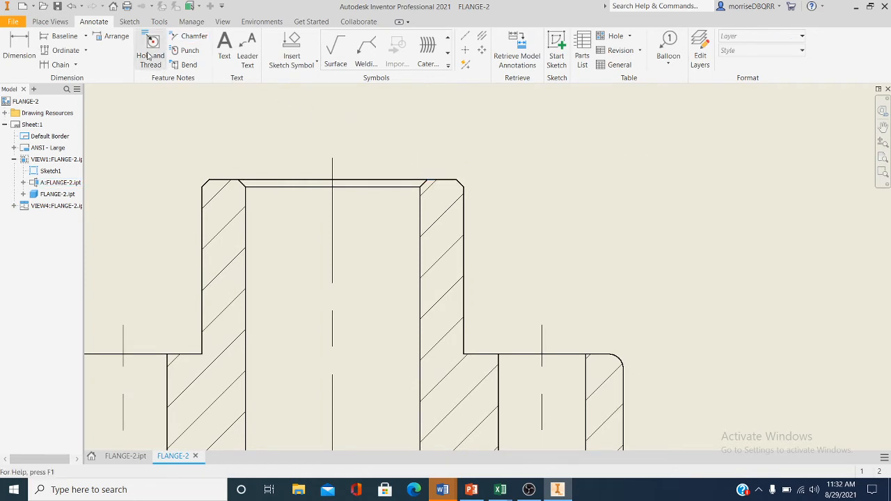
- Add a chamfer note to the hub's outer upper-right chamfer in the section view, referenced to the top edge, with the text above and right
left_click(184, 38)
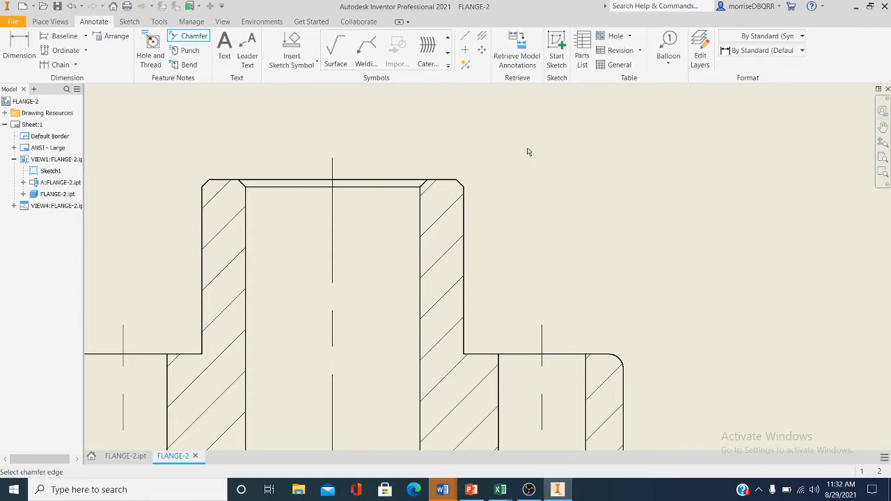
scroll(527, 149, "up", 3)
scroll(485, 172, "up", 3)
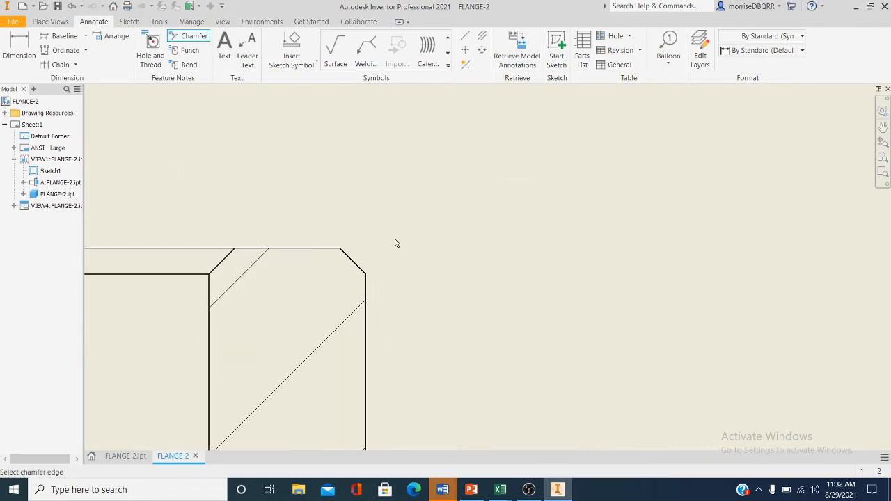
left_click(353, 263)
left_click(300, 249)
scroll(389, 238, "down", 4)
scroll(392, 238, "down", 3)
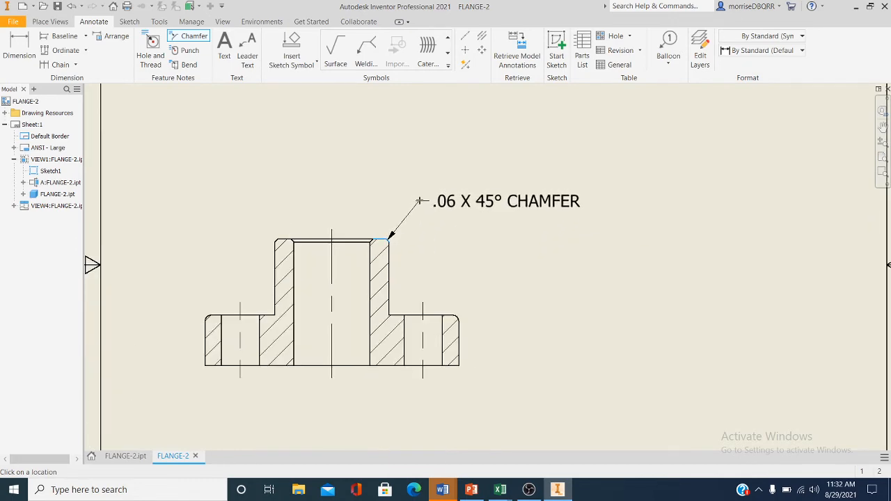
scroll(420, 206, "up", 3)
scroll(418, 205, "down", 5)
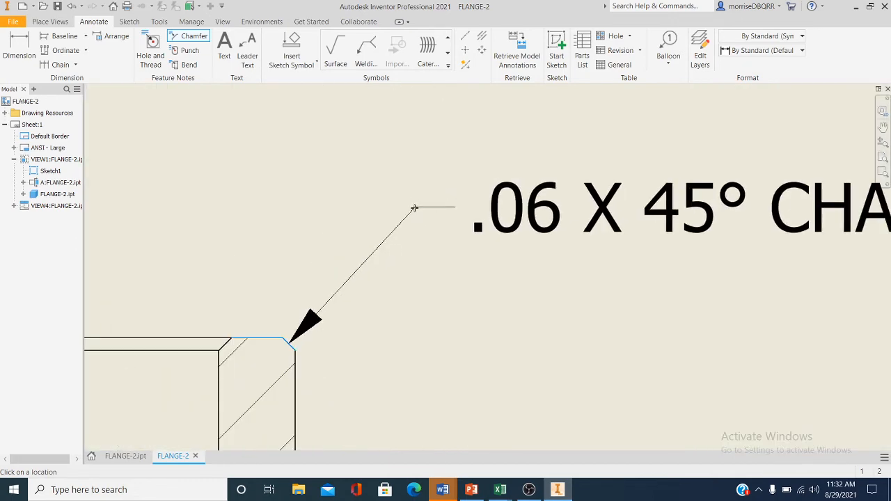
scroll(415, 203, "up", 2)
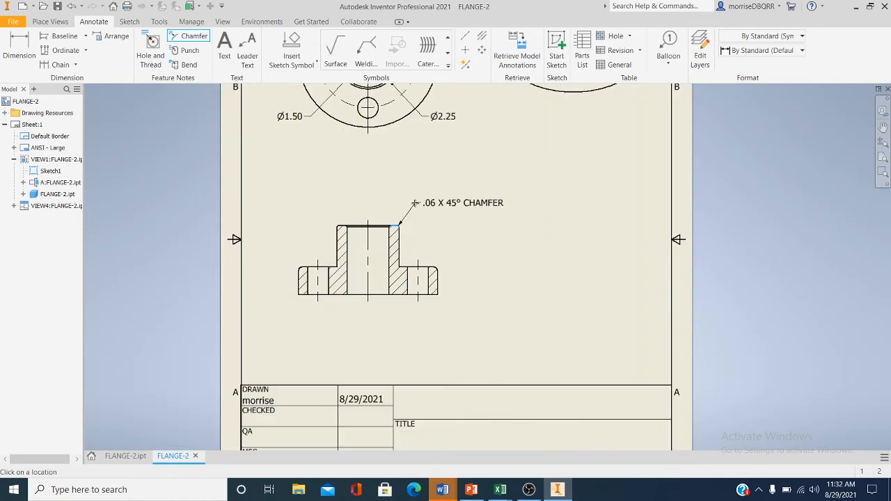
scroll(413, 205, "down", 2)
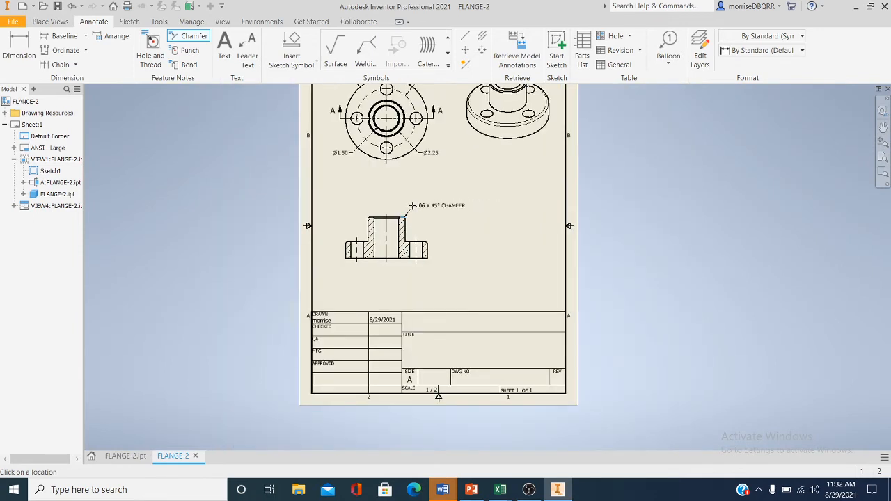
scroll(412, 206, "up", 2)
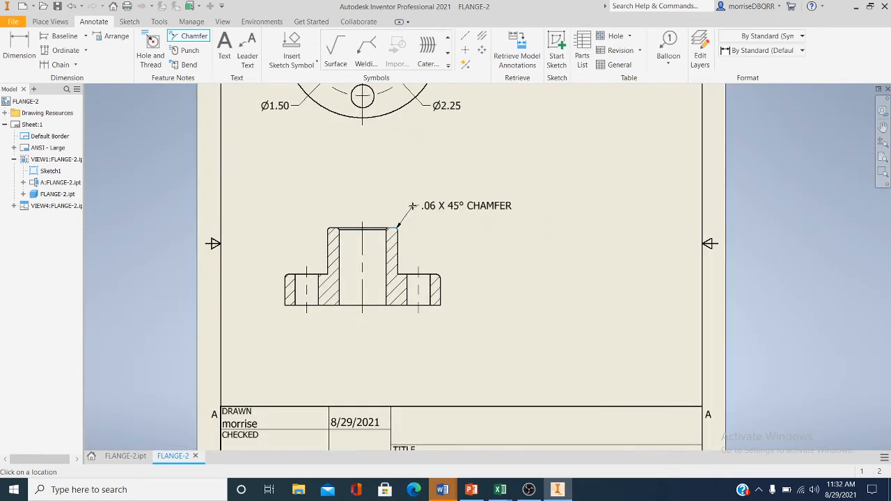
left_click(412, 206)
right_click(462, 238)
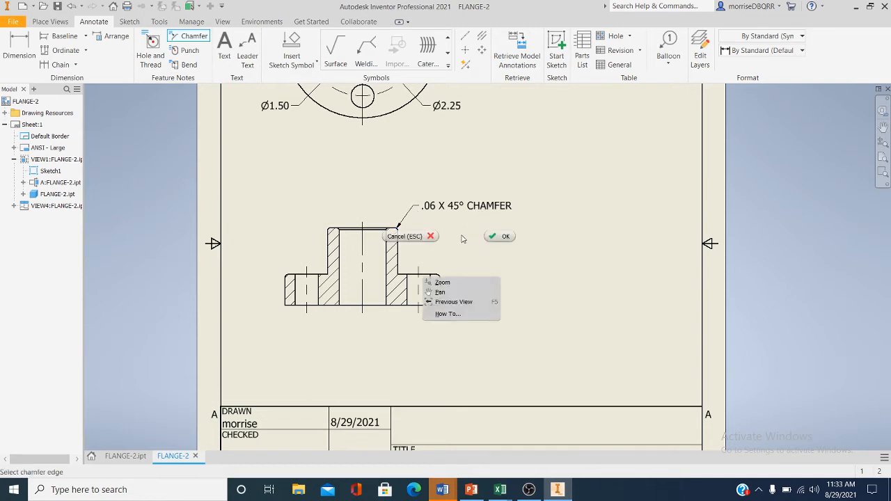
left_click(505, 236)
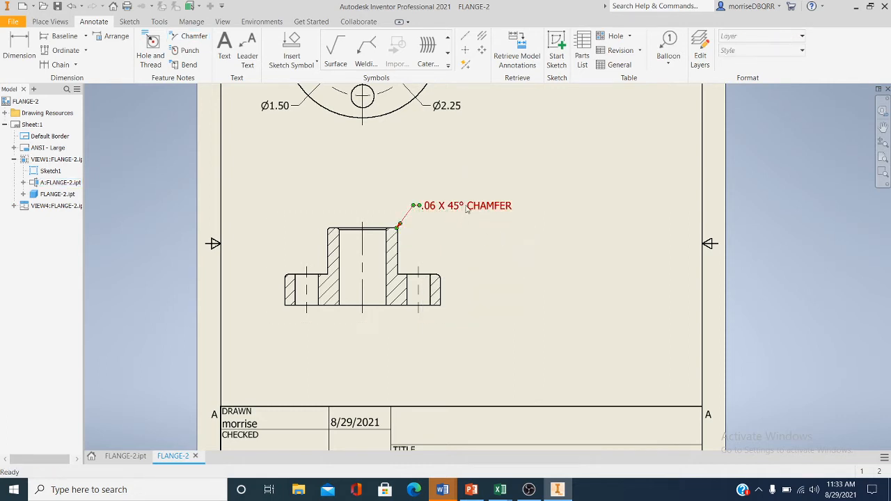
- Remove the word CHAMFER from the hub's chamfer note, leaving only the distance and angle values
double_click(466, 207)
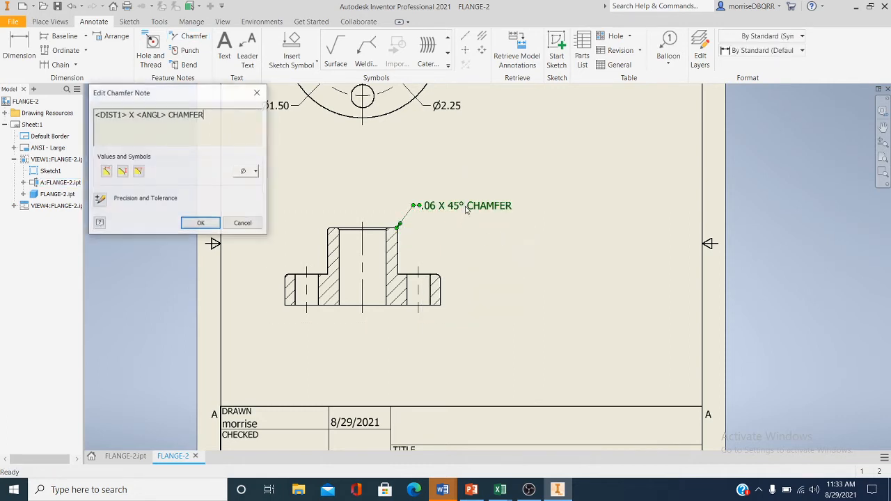
left_click_drag(207, 114, 167, 114)
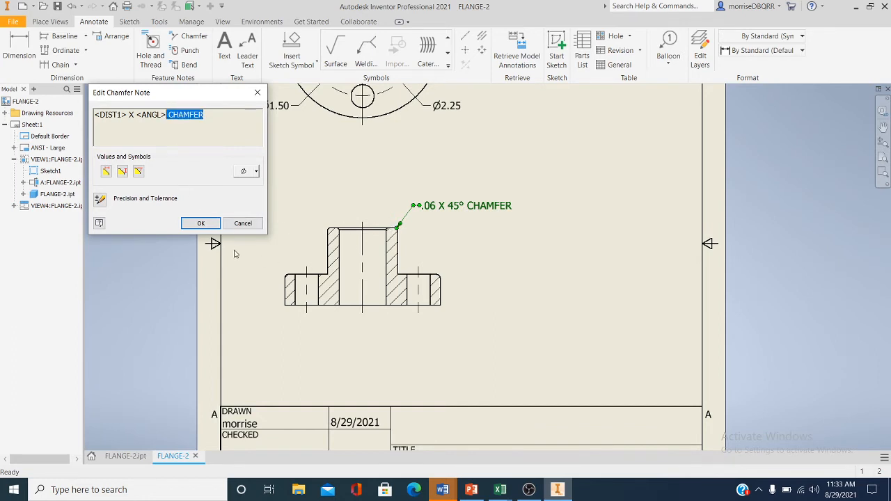
left_click(197, 224)
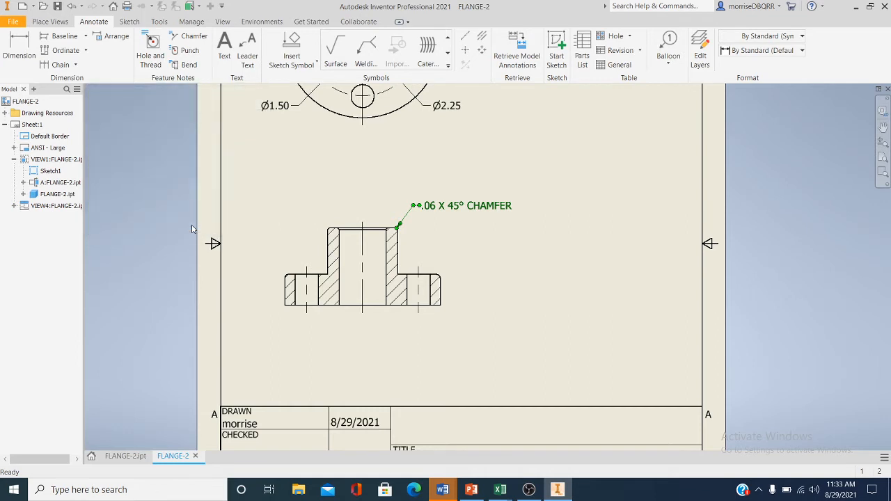
double_click(474, 207)
left_click_drag(203, 114, 166, 115)
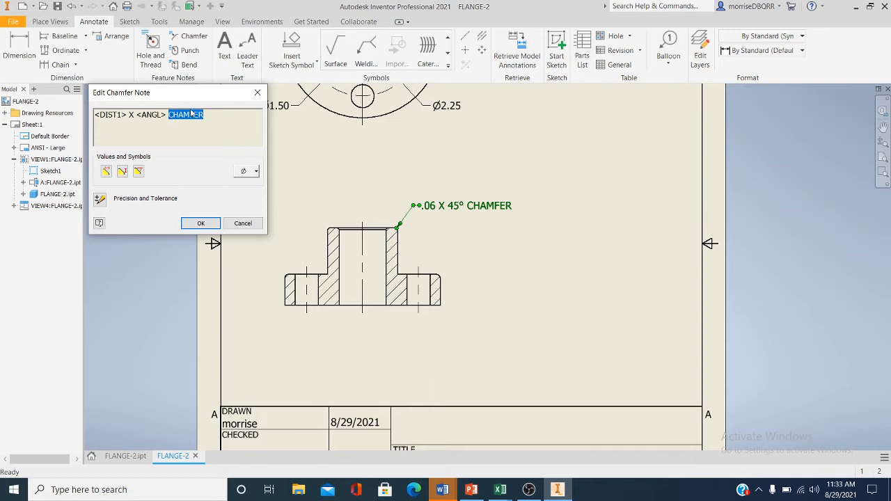
key("Delete")
left_click(199, 224)
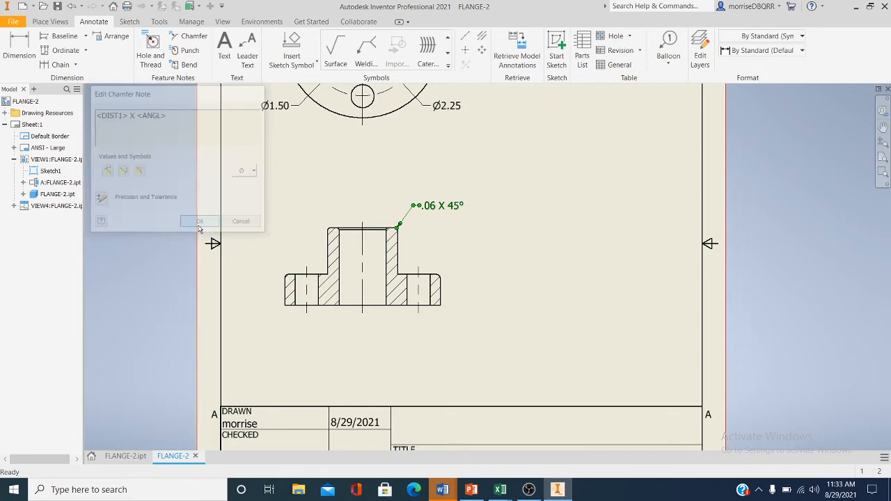
left_click(536, 295)
middle_click_drag(493, 281, 491, 314)
left_click_drag(491, 314, 499, 340)
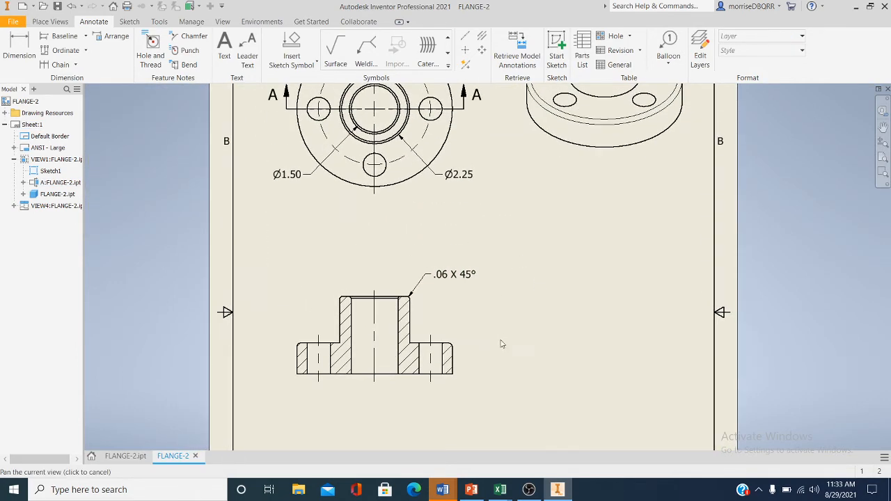
- Delete the chamfer note attached to the hub's outer upper-right chamfer in the section view
key("Escape")
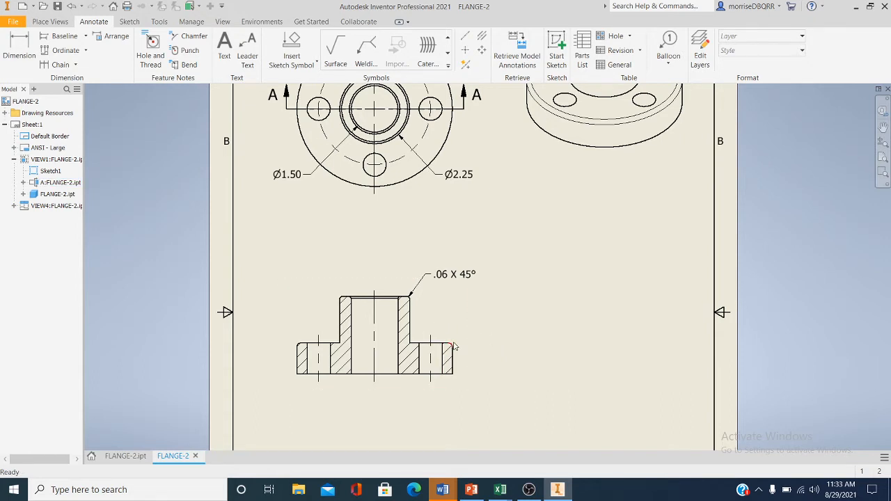
scroll(411, 296, "up", 3)
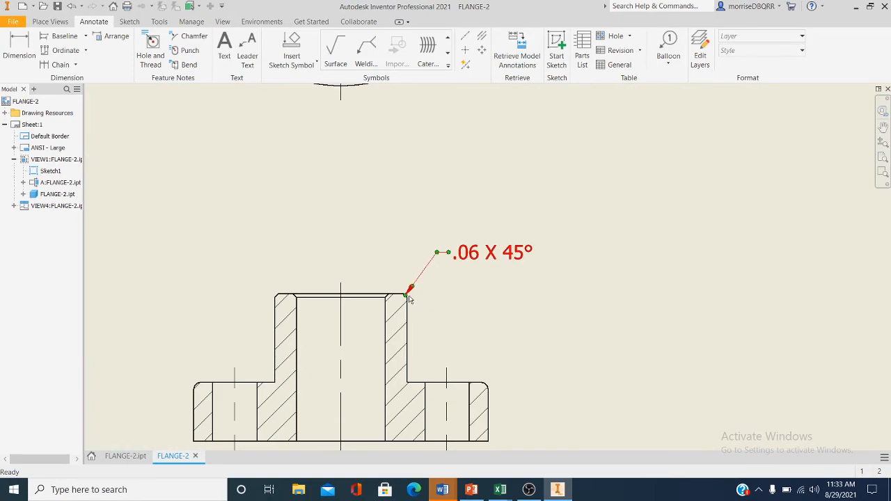
right_click(471, 255)
left_click(479, 270)
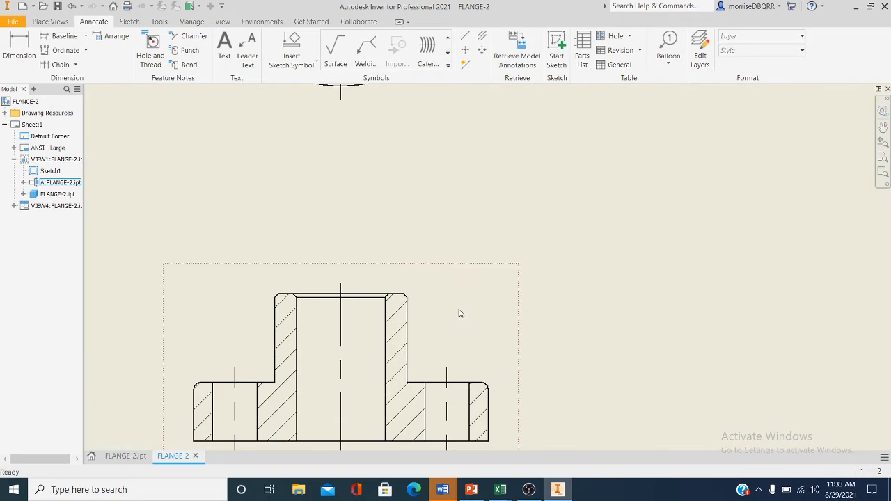
- Add a chamfer note to the hub's outer upper-left chamfer, referenced to the vertical outer edge, with the text above and left
scroll(458, 314, "down", 3)
scroll(430, 298, "up", 4)
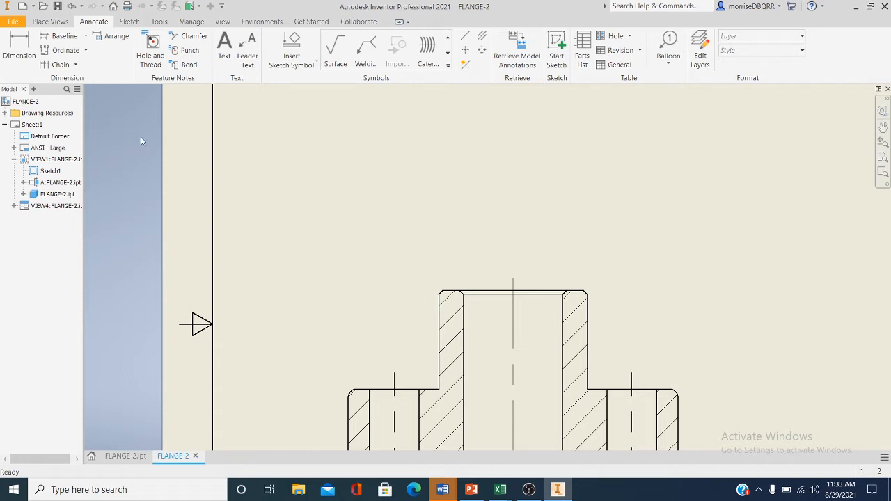
left_click(189, 36)
scroll(381, 318, "down", 3)
scroll(441, 289, "down", 3)
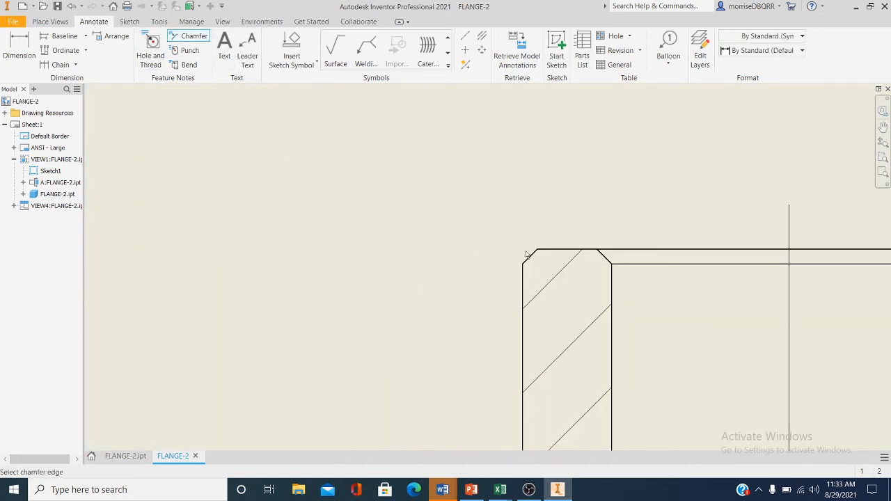
left_click(531, 260)
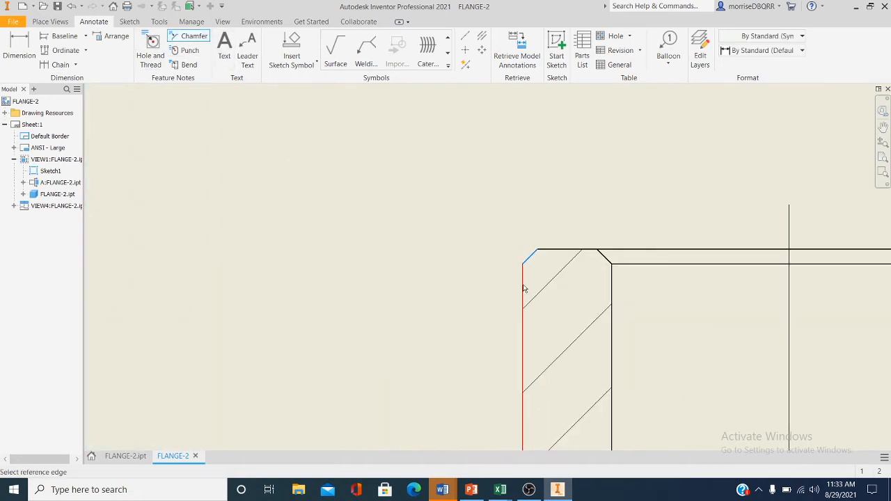
left_click(523, 286)
scroll(506, 244, "up", 3)
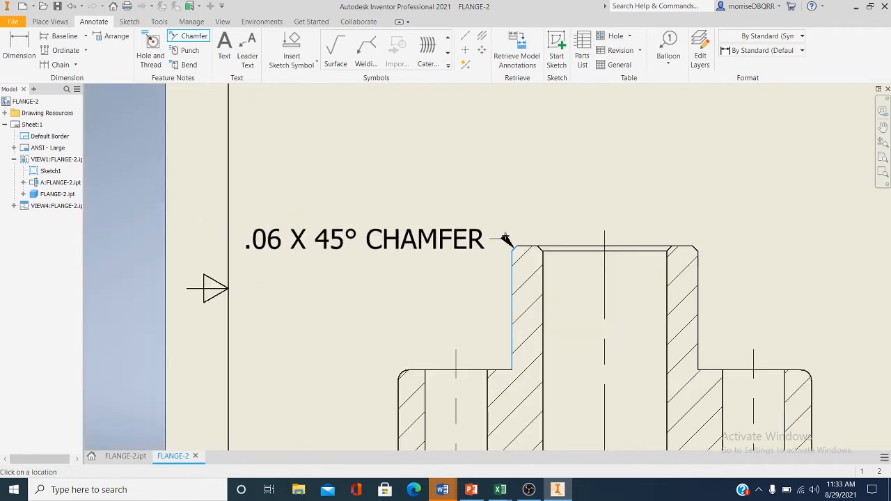
left_click(466, 196)
right_click(396, 184)
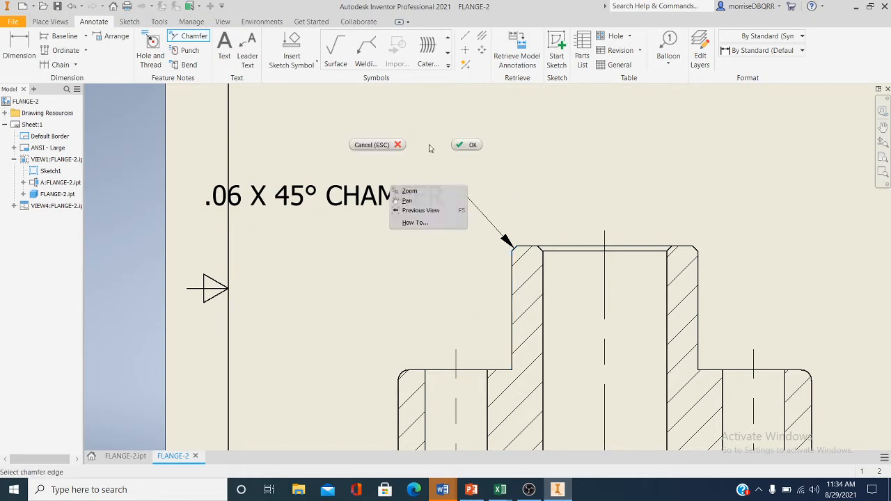
left_click(459, 147)
- Remove the word CHAMFER from the hub's upper-left chamfer note, keeping only the distance and angle values
double_click(379, 199)
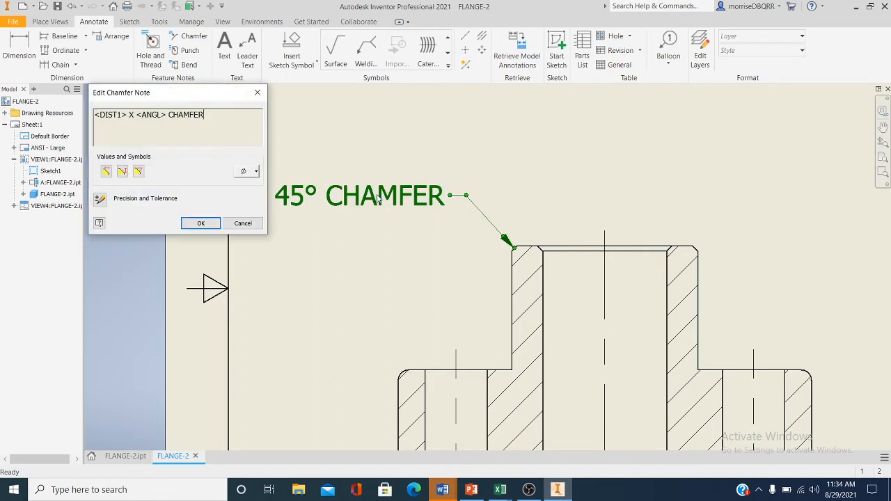
left_click_drag(213, 118, 171, 116)
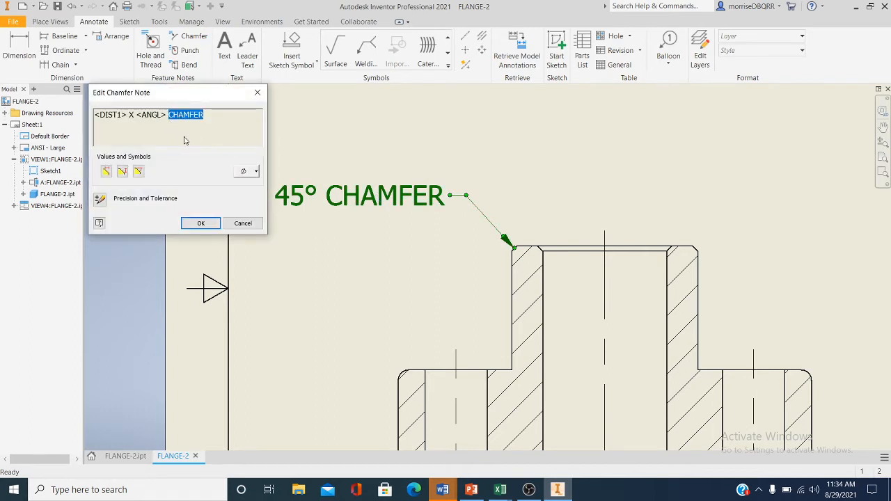
key("BackSpace")
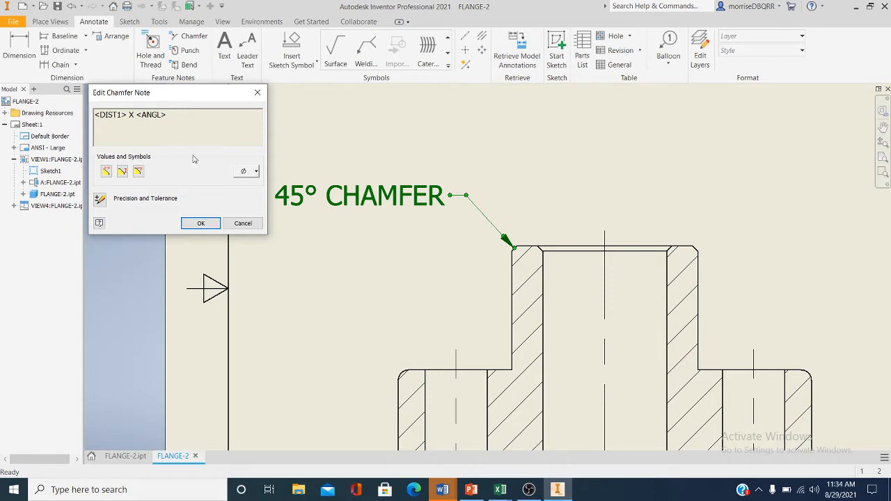
left_click(201, 222)
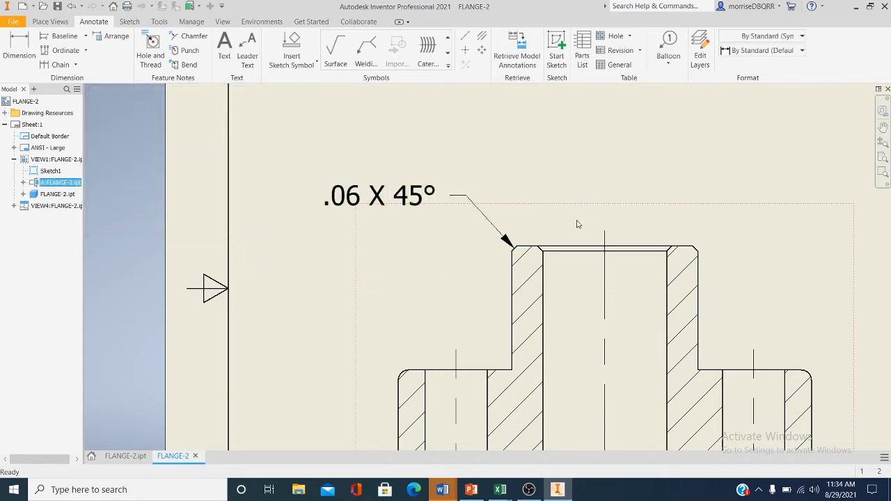
- Add a hole note to the lower bolt hole in the front view, placing the text below and right, outside the flange
scroll(576, 224, "down", 5)
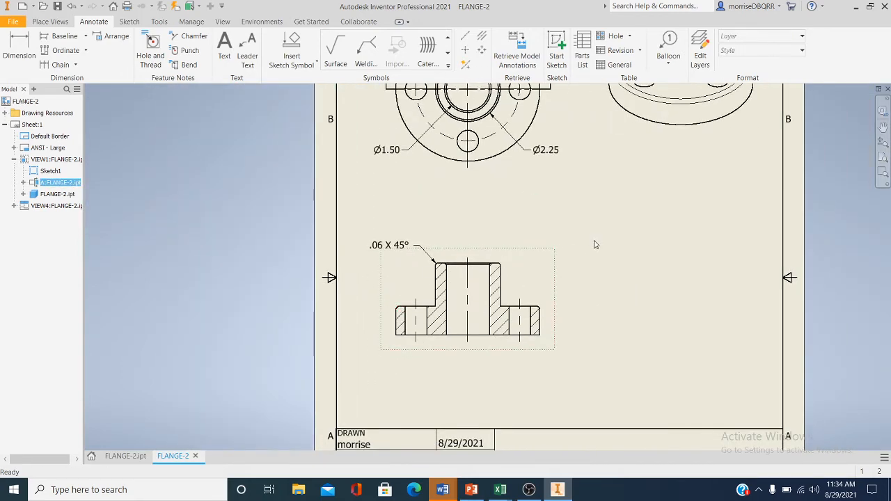
middle_click_drag(595, 245, 569, 303)
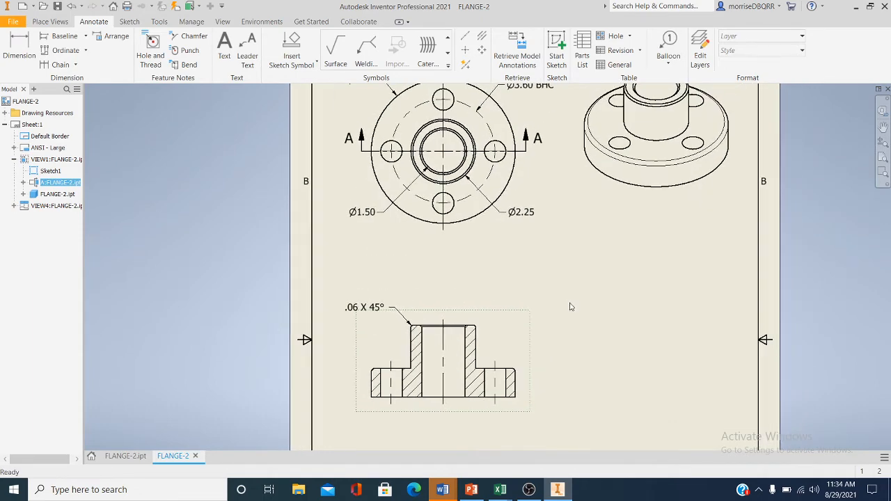
scroll(397, 188, "up", 5)
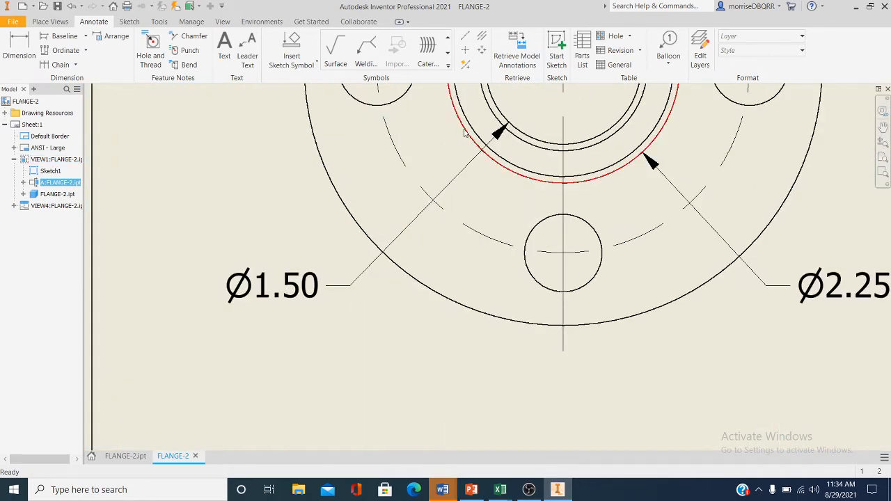
scroll(464, 341, "down", 6)
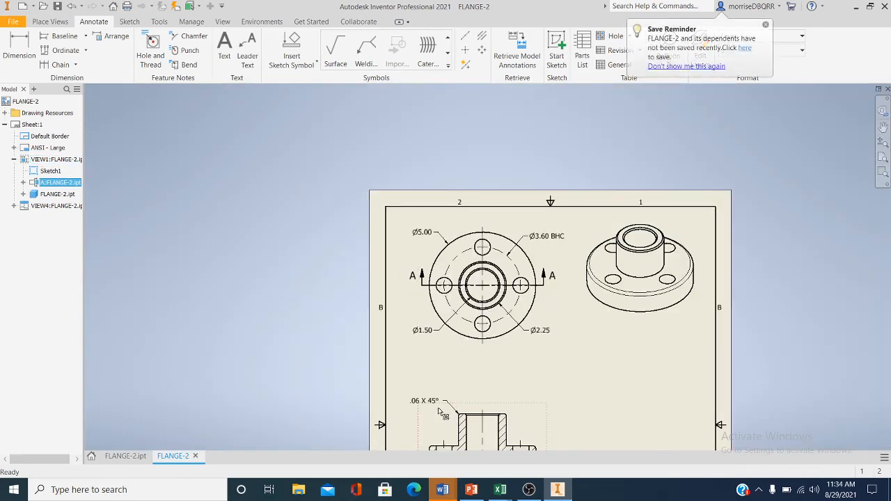
scroll(458, 359, "up", 2)
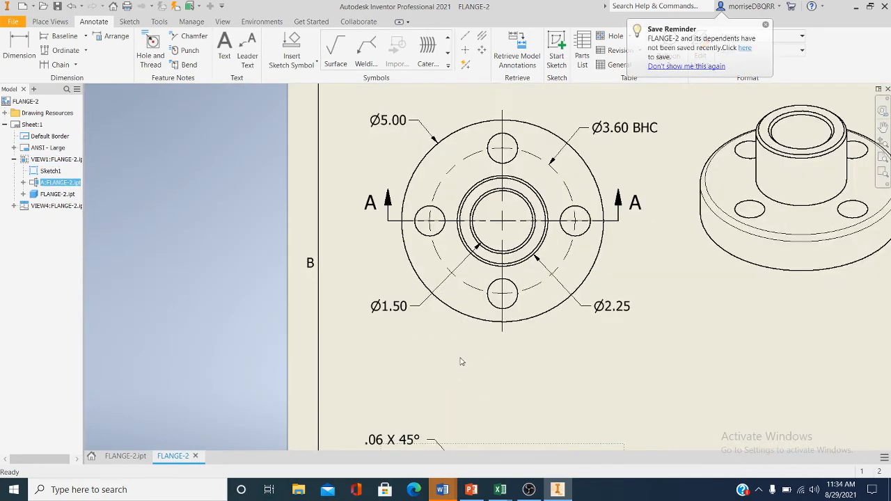
middle_click_drag(511, 375, 432, 319)
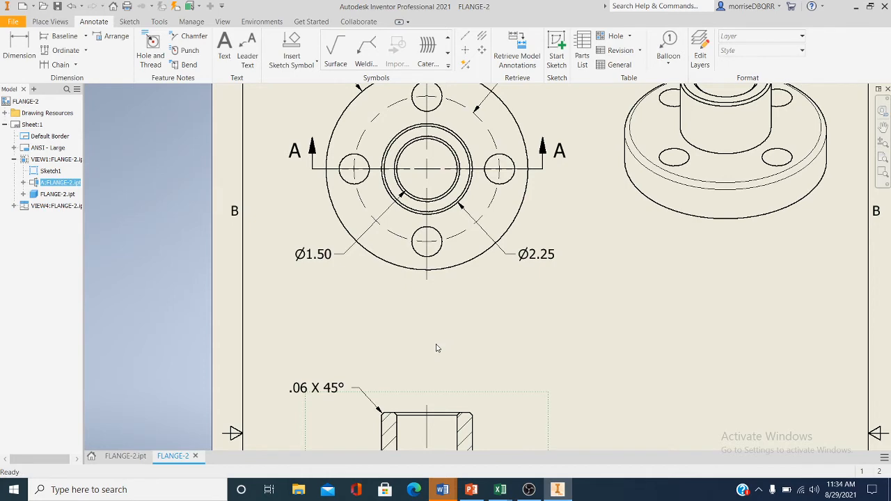
scroll(436, 348, "down", 1)
mouse_move(434, 334)
middle_mouse_down()
mouse_move(398, 269)
mouse_move(397, 304)
mouse_move(423, 346)
middle_mouse_up()
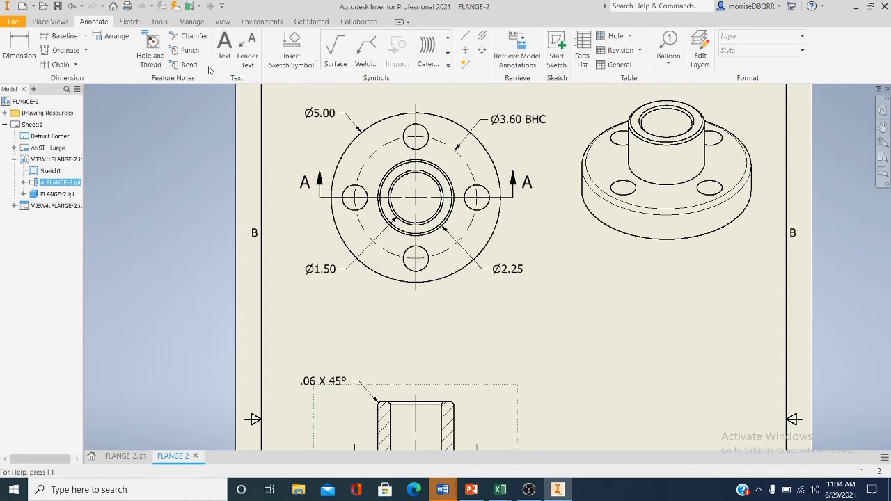
left_click(152, 46)
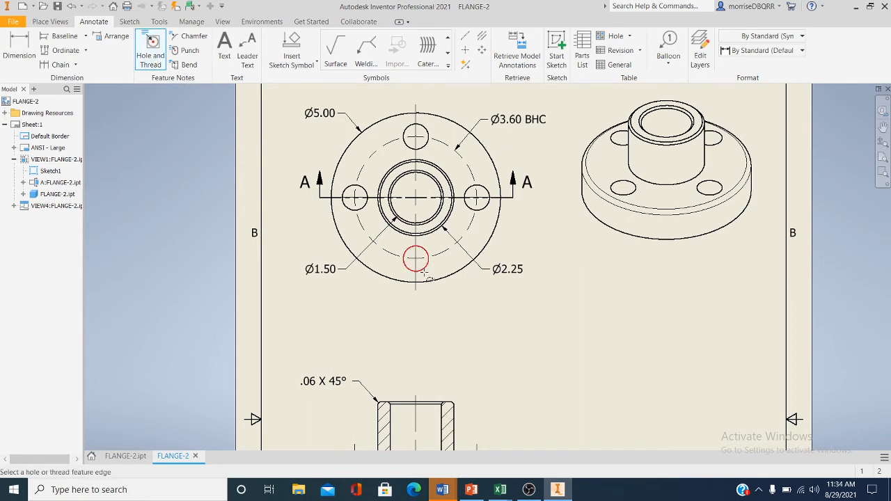
left_click(421, 271)
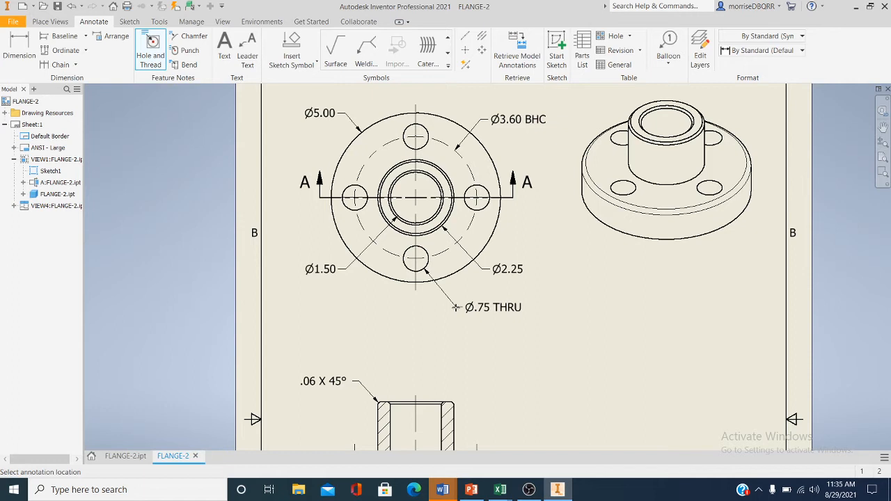
left_click(456, 307)
right_click(586, 316)
left_click(617, 308)
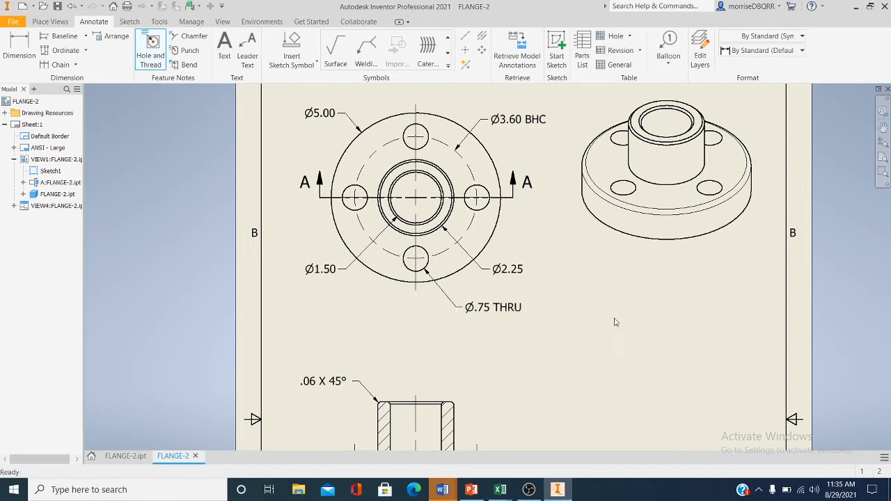
- Add 4X on a second line of the Ø.75 THRU hole note
double_click(507, 312)
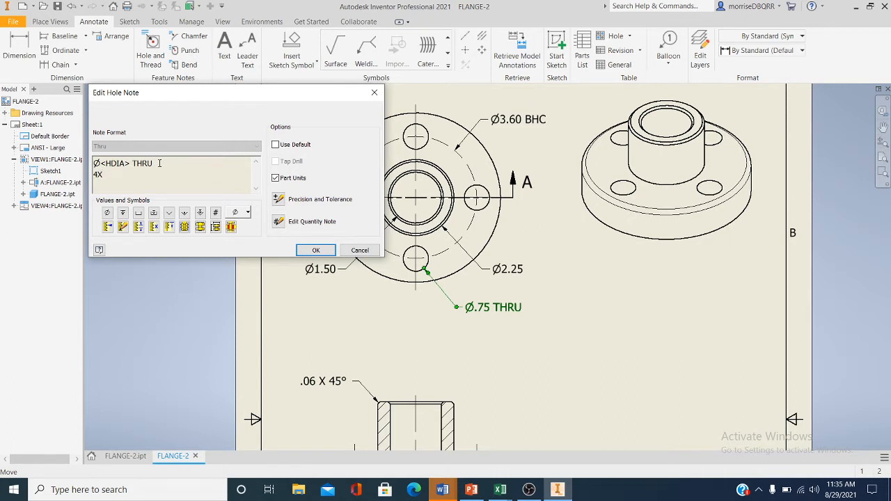
left_click(316, 250)
left_click(555, 315)
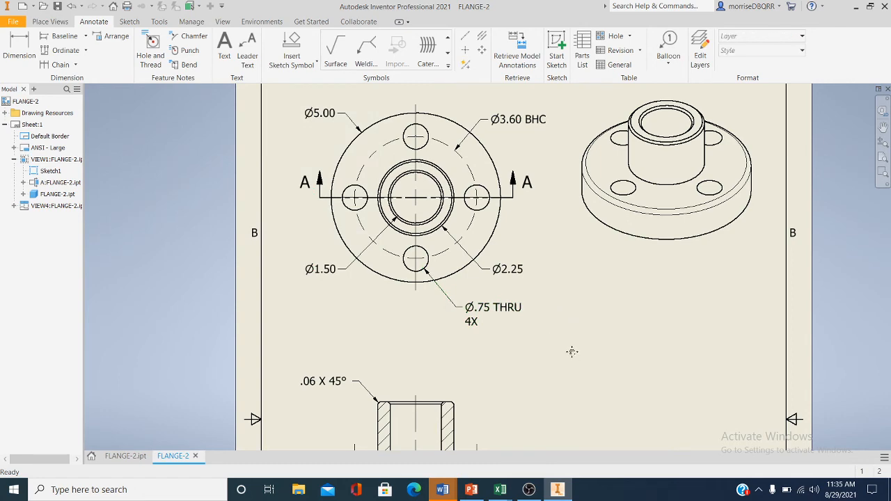
- Examine the section view's chamfers and the circular view's centerlines and dimensions to see what still needs annotating
mouse_move(571, 352)
middle_mouse_down()
mouse_move(515, 343)
mouse_move(508, 242)
middle_mouse_up()
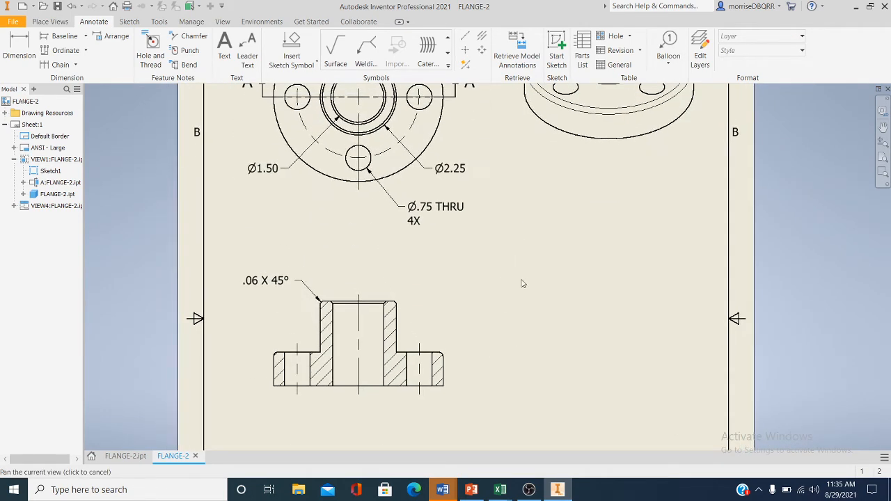
scroll(378, 314, "down", 5)
scroll(424, 282, "down", 2)
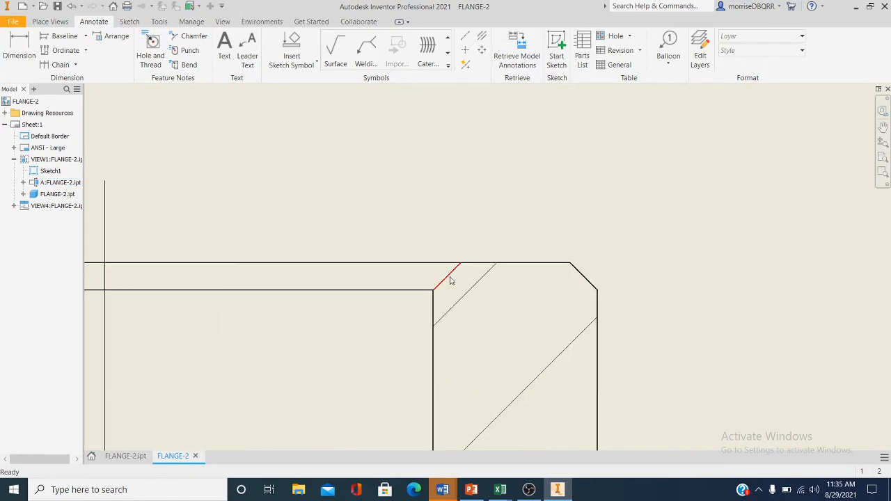
scroll(450, 281, "up", 6)
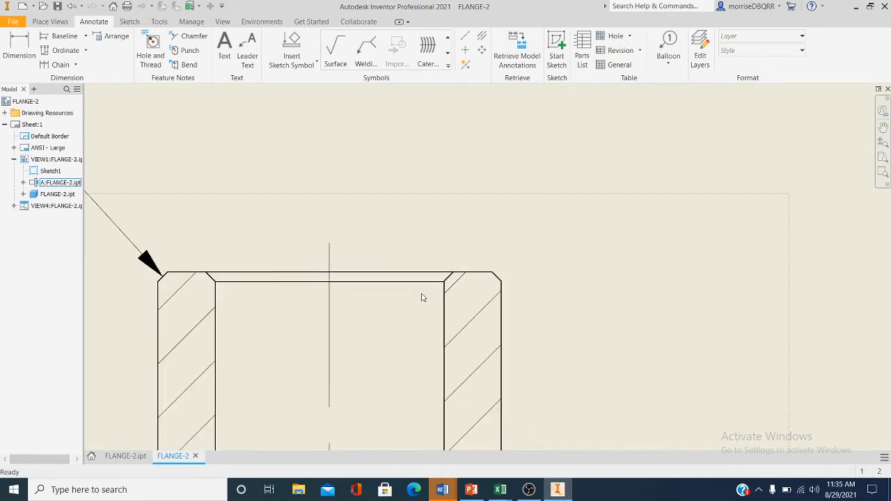
middle_click_drag(407, 322, 417, 353)
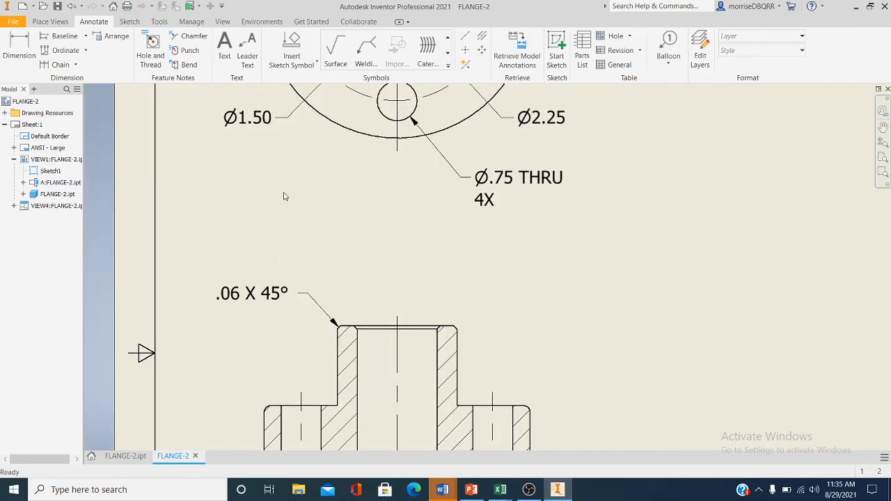
scroll(246, 182, "up", 3)
middle_click_drag(248, 178, 309, 331)
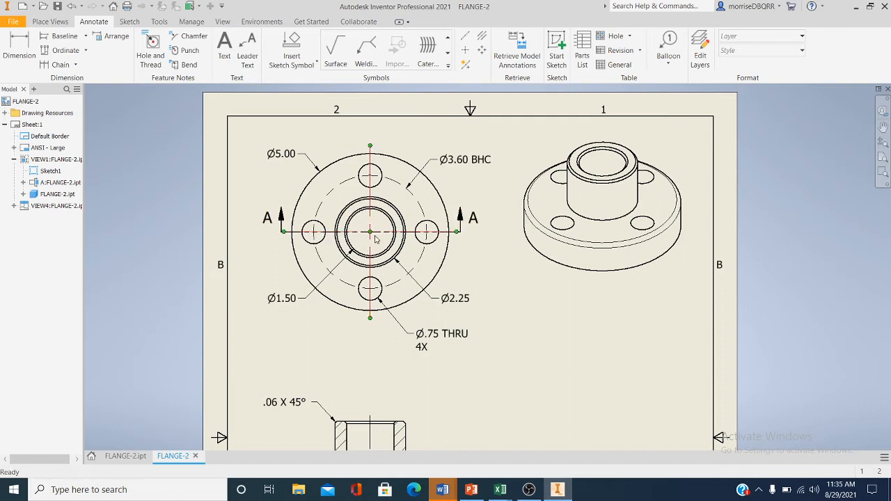
left_click_drag(456, 232, 355, 229)
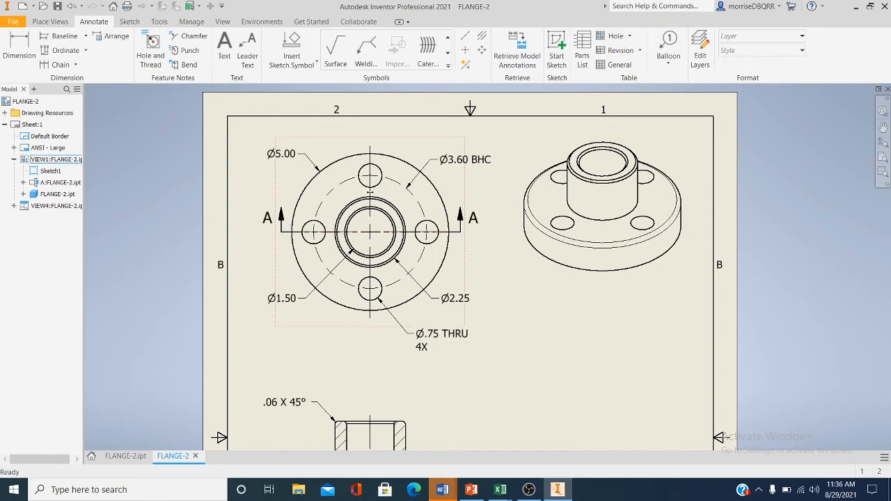
middle_click_drag(410, 352, 352, 135)
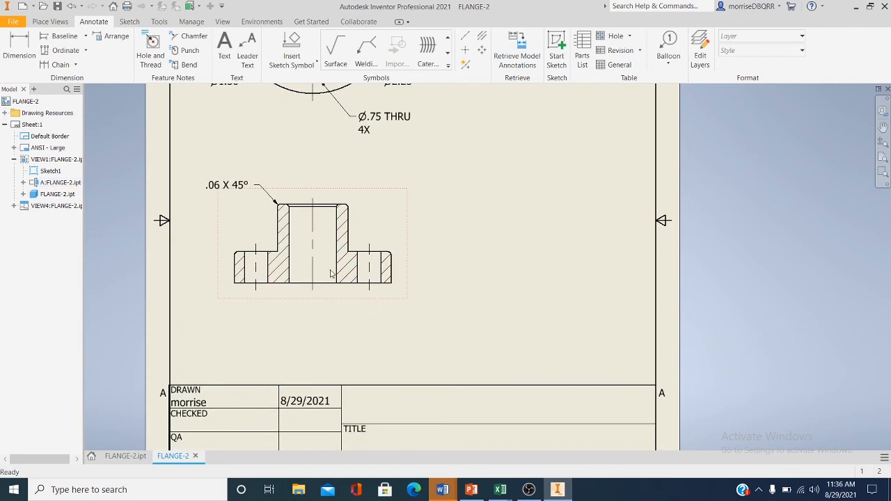
middle_click_drag(272, 266, 277, 398)
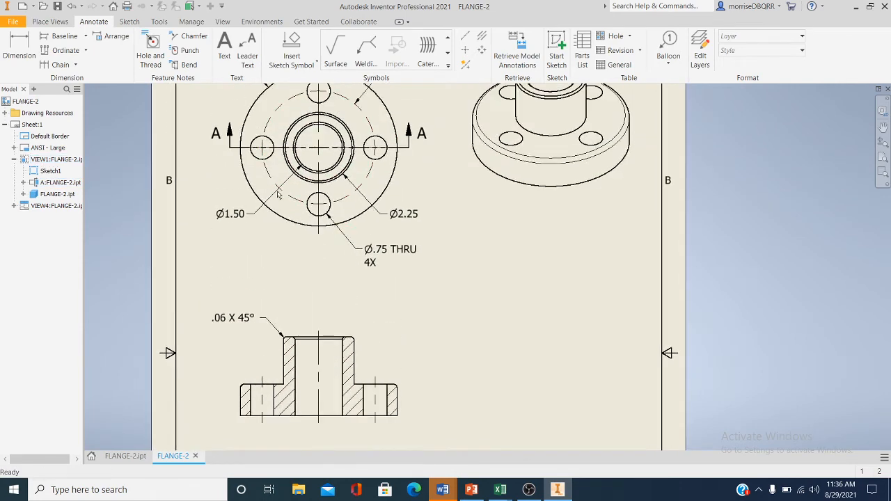
left_click_drag(233, 144, 399, 148)
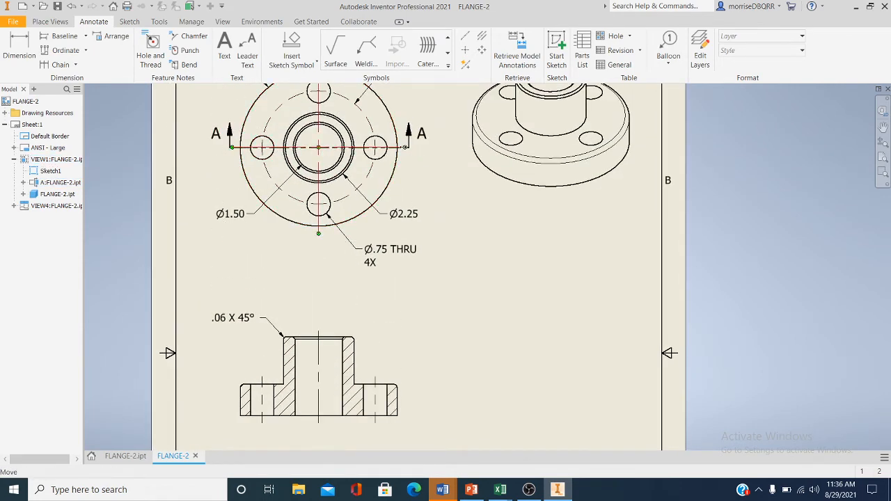
middle_click_drag(390, 293, 364, 230)
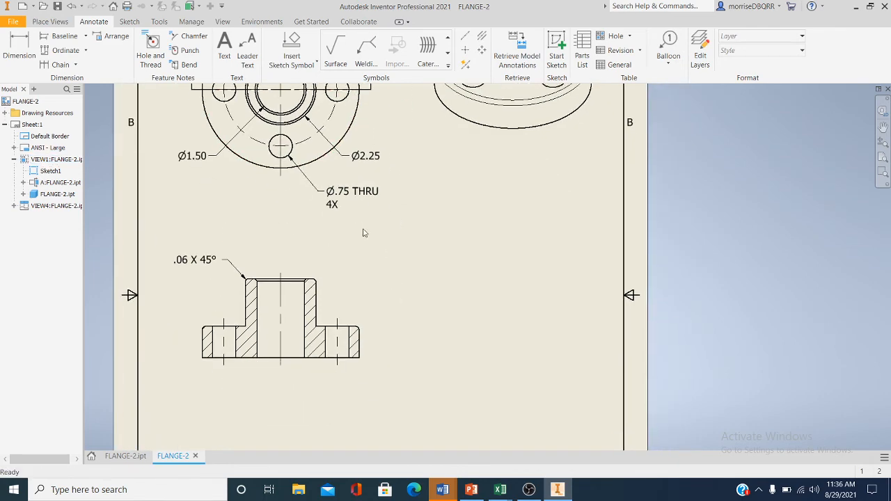
middle_click_drag(363, 234, 367, 245)
scroll(370, 259, "up", 3)
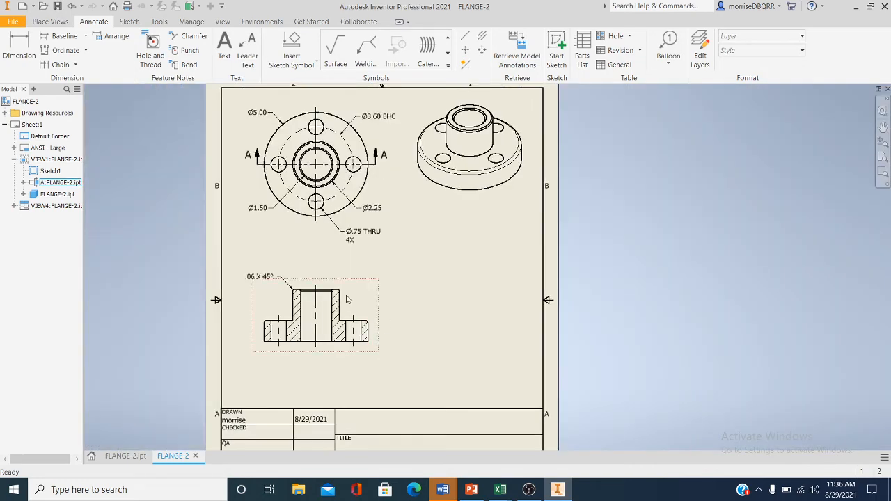
- Dimension the flange base's thickness in the section view, placing the dimension beside its outer edge
left_click(18, 47)
scroll(351, 327, "down", 5)
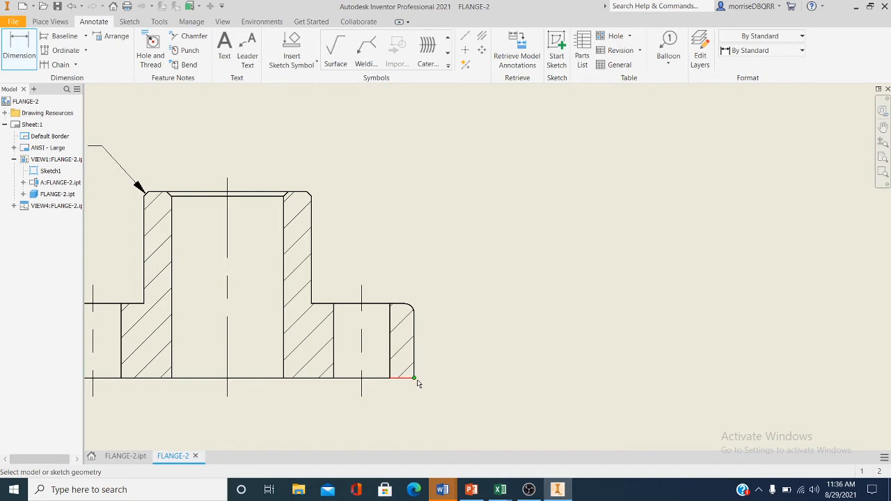
left_click(417, 381)
left_click(410, 306)
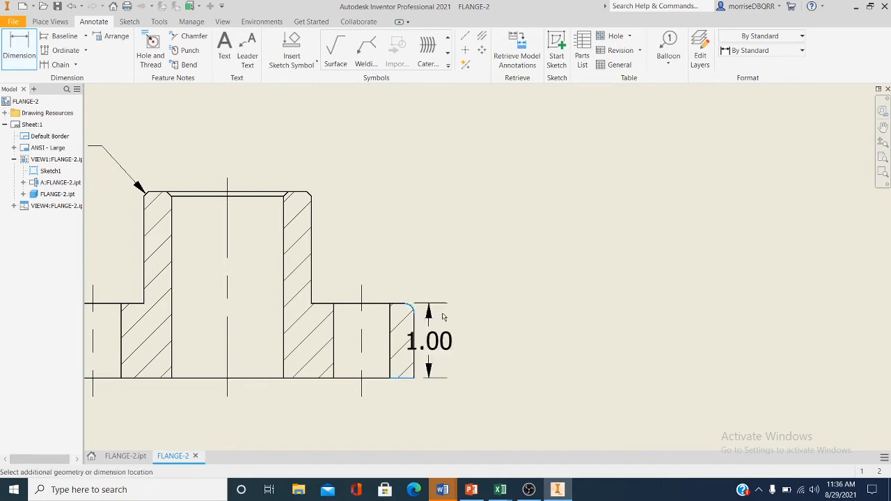
left_click(460, 227)
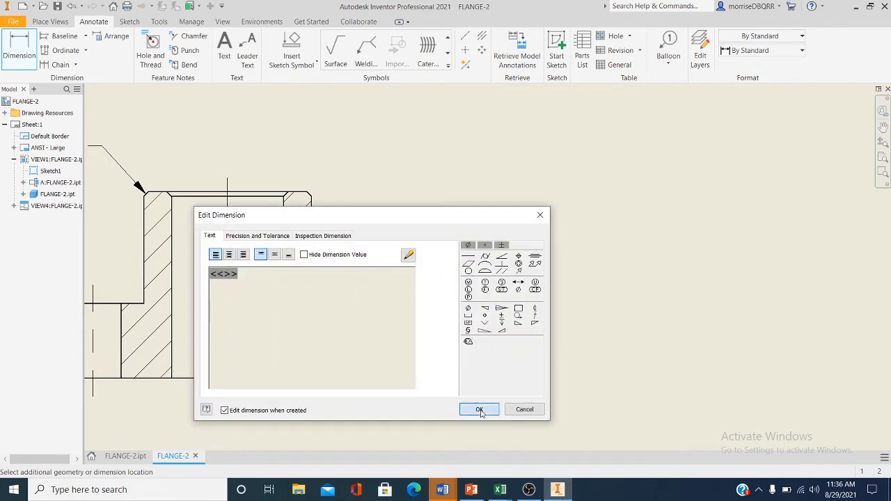
left_click(479, 409)
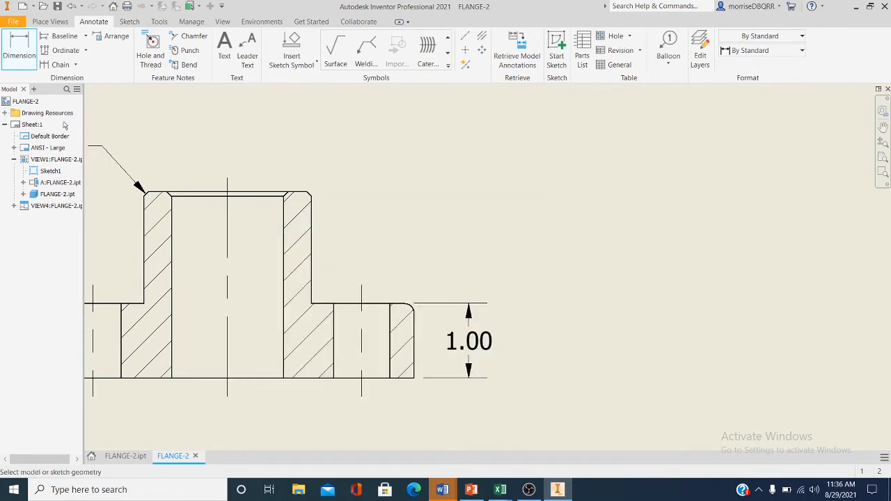
- Dimension the overall height in the section view, from the flange's underside to the top of the hub
left_click(410, 377)
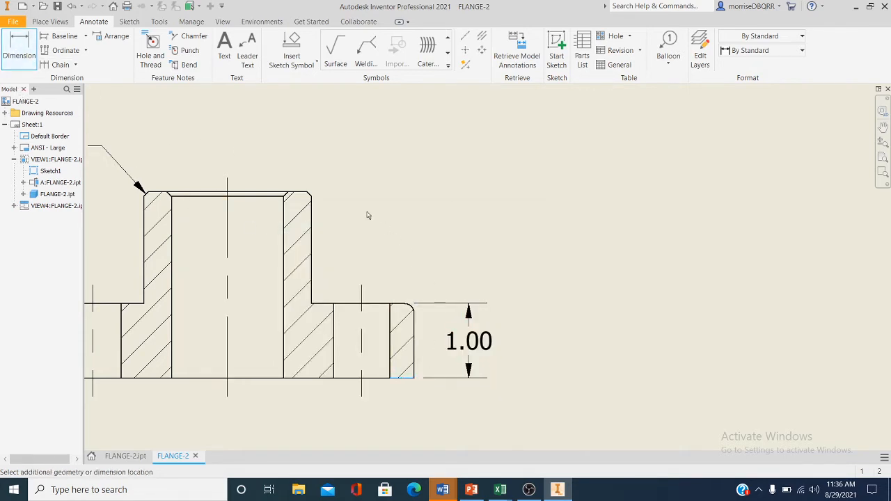
left_click(307, 193)
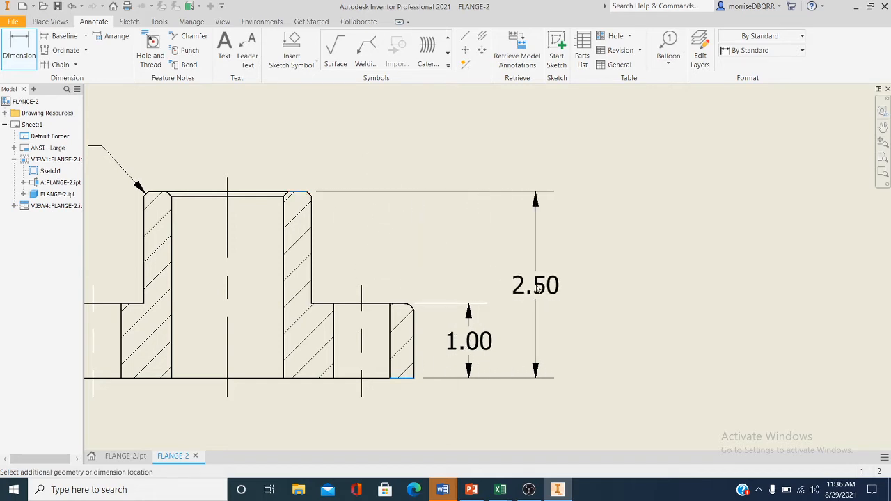
left_click(624, 306)
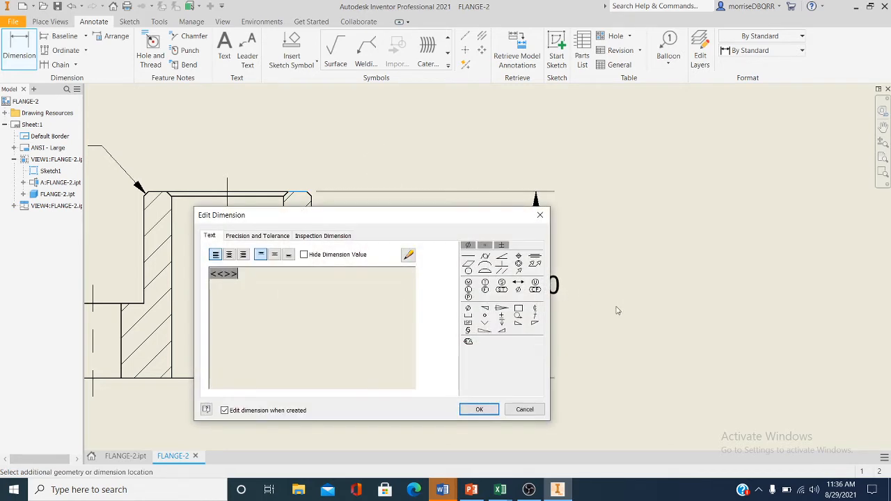
left_click(477, 408)
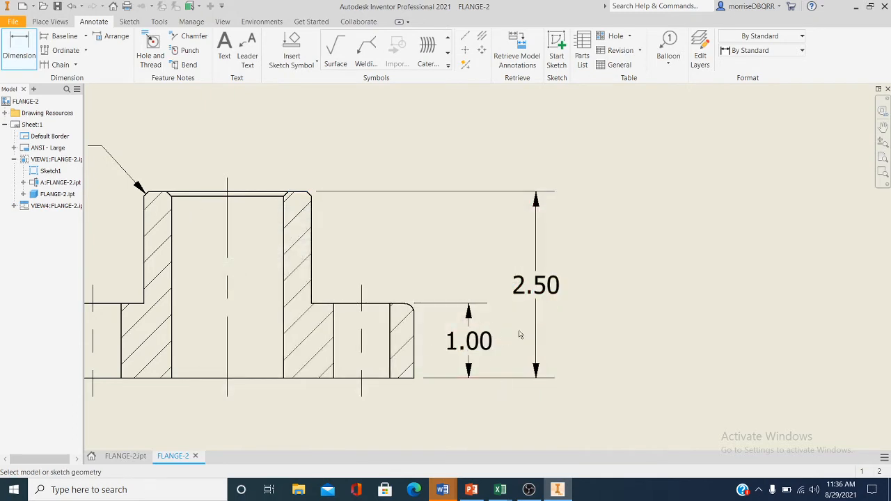
right_click(627, 313)
left_click(539, 312)
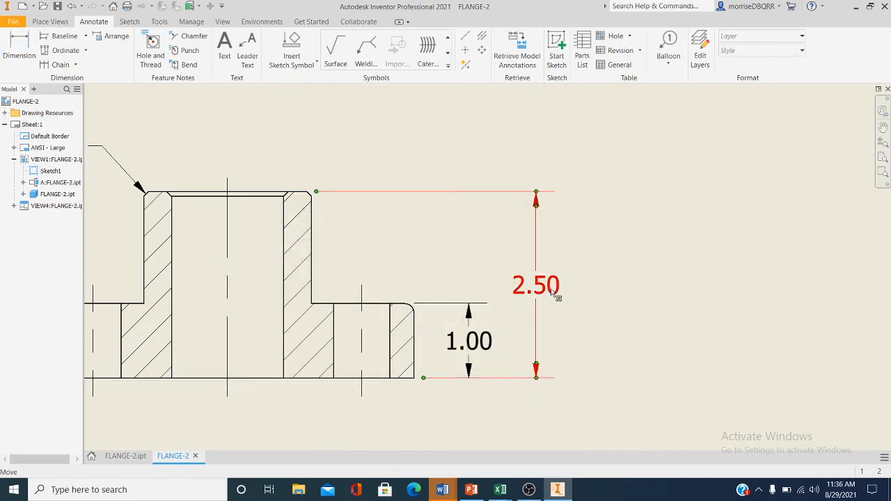
- Reposition the overall height dimension slightly closer to the flange thickness dimension, keeping the two clear of each other
left_click(540, 295)
left_click_drag(541, 296, 500, 296)
left_click(626, 357)
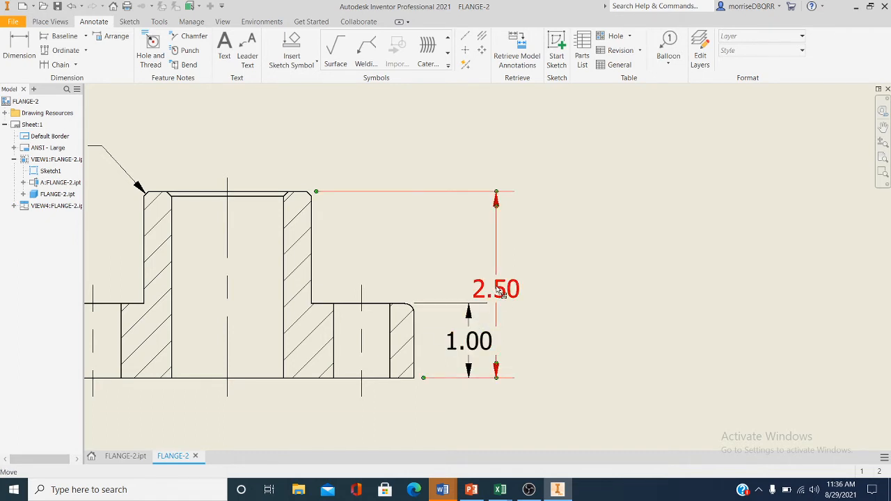
left_click_drag(501, 292, 533, 296)
left_click(566, 413)
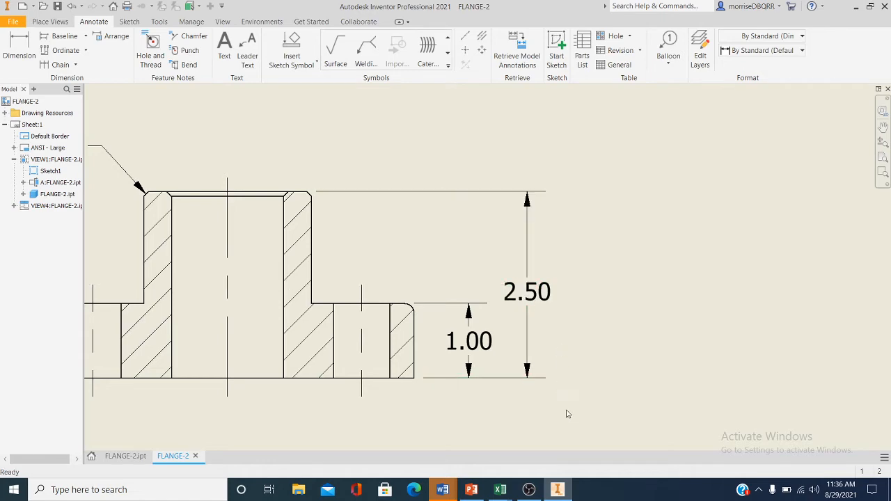
- Review the dimensions and notes across the whole sheet, including the circular view's diameters
scroll(566, 415, "up", 4)
middle_click_drag(565, 420, 426, 308)
scroll(419, 343, "up", 4)
middle_click_drag(417, 346, 413, 364)
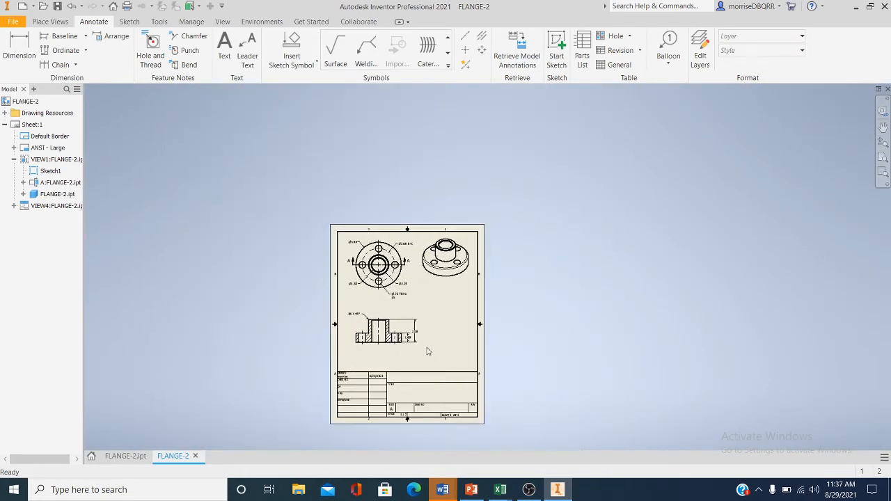
scroll(433, 351, "down", 4)
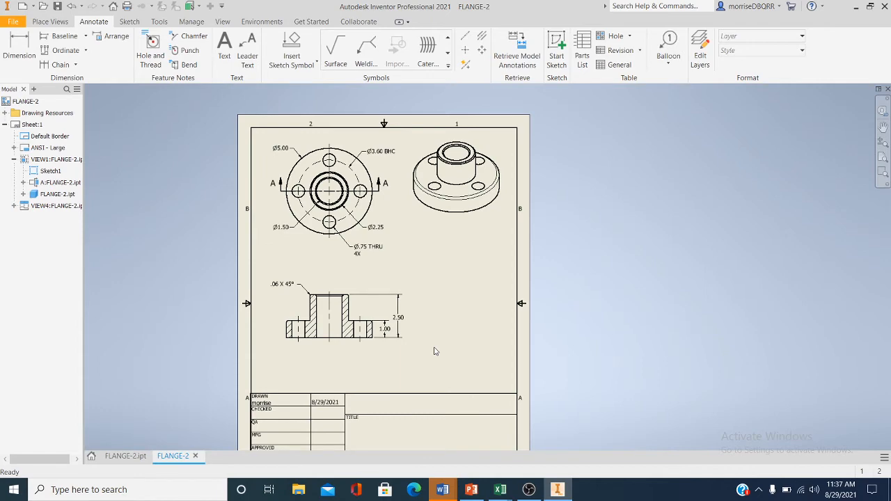
scroll(413, 295, "down", 3)
middle_click_drag(414, 295, 453, 414)
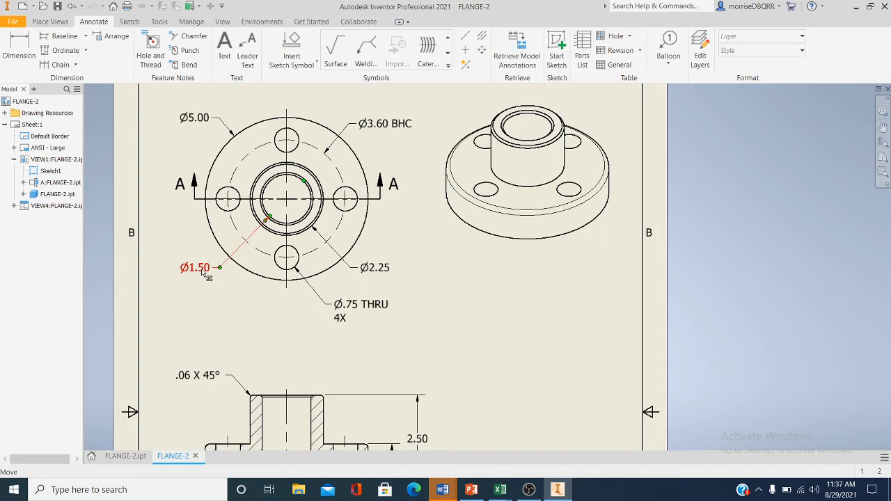
- Examine the bore's inner chamfer in the circular view and at the top of the hub in the section view
scroll(204, 274, "up", 3)
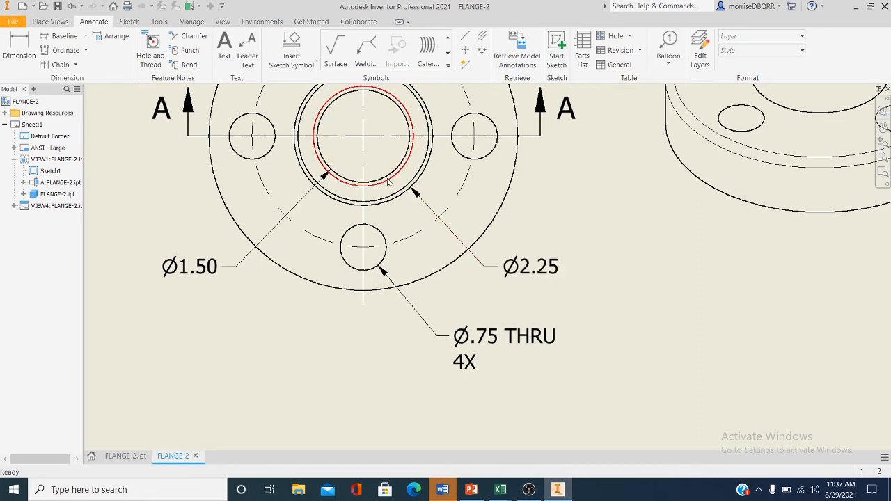
scroll(346, 296, "up", 5)
middle_click_drag(346, 296, 311, 203)
scroll(294, 273, "down", 6)
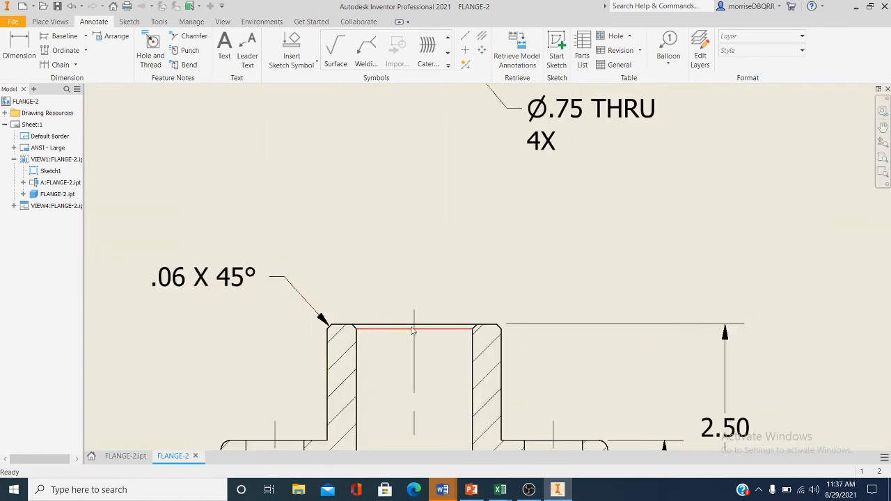
middle_click_drag(493, 333, 434, 247)
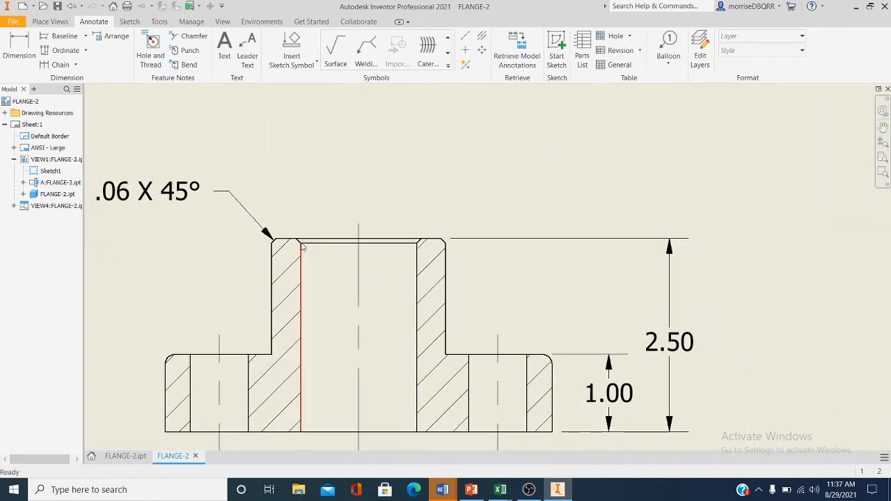
scroll(293, 239, "down", 4)
scroll(317, 265, "up", 6)
middle_click_drag(318, 270, 333, 288)
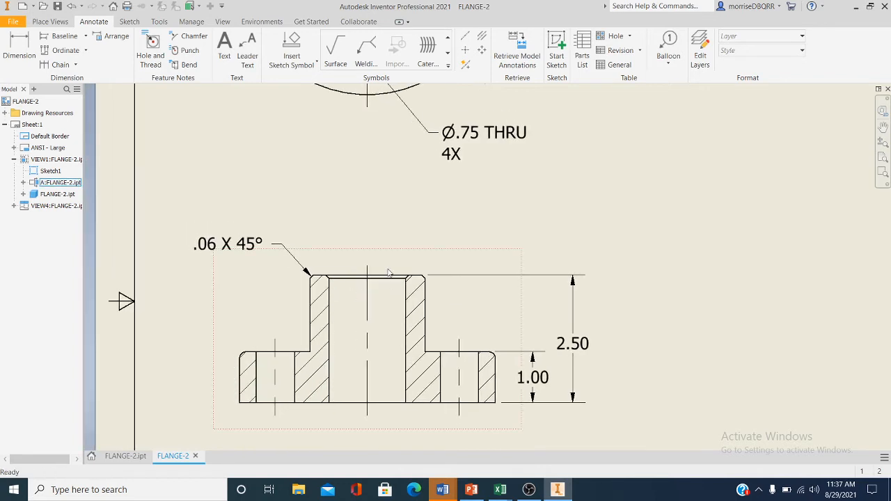
scroll(391, 274, "down", 5)
scroll(449, 294, "up", 5)
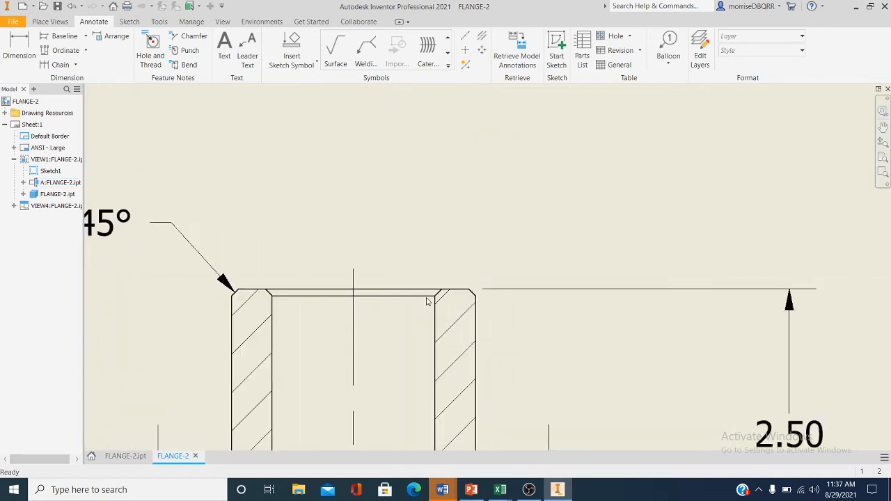
- Add a chamfer note to the bore's inner chamfer in the section view, placing its text above the hub's existing outer chamfer note
left_click(188, 36)
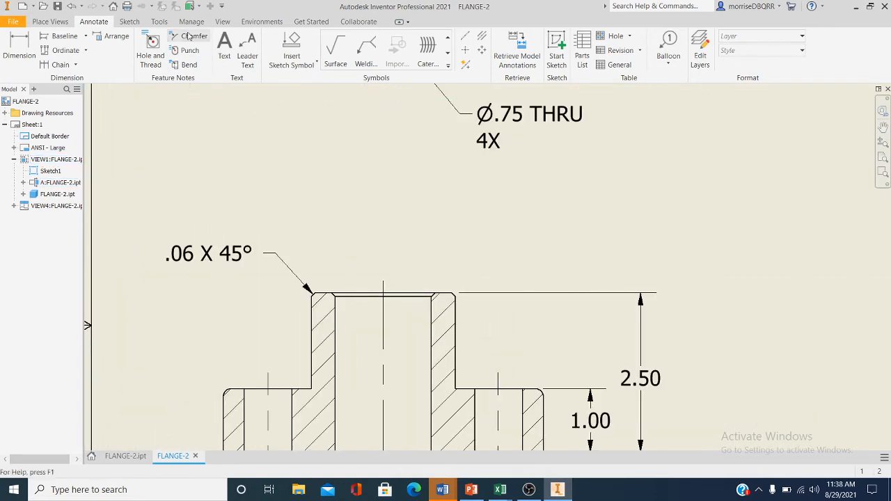
scroll(451, 303, "down", 3)
scroll(451, 303, "down", 3)
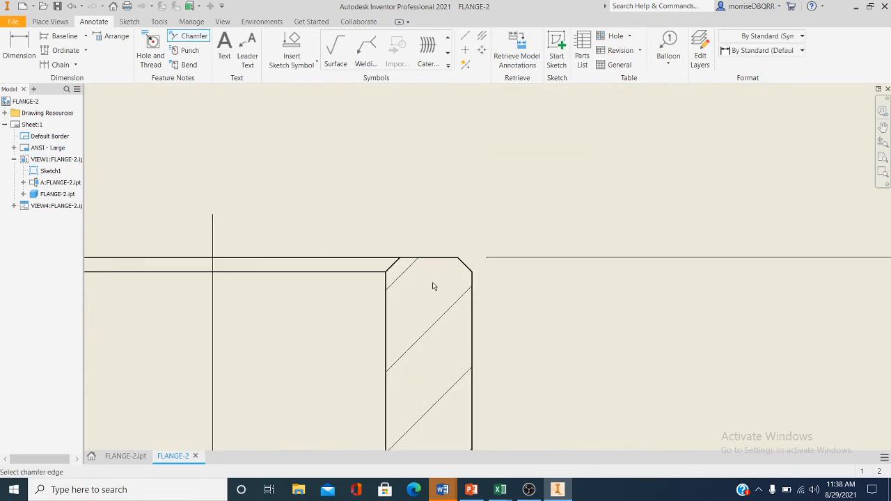
left_click(393, 266)
left_click(386, 279)
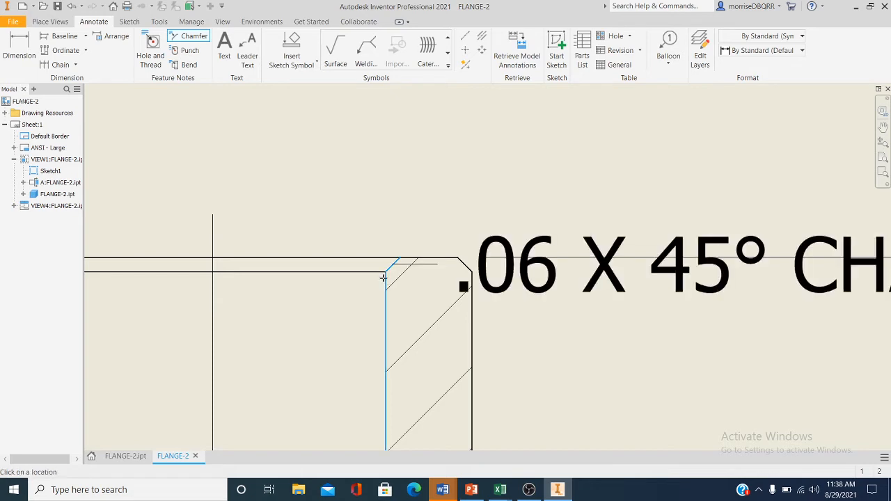
scroll(390, 271, "up", 3)
middle_click_drag(370, 215, 474, 260)
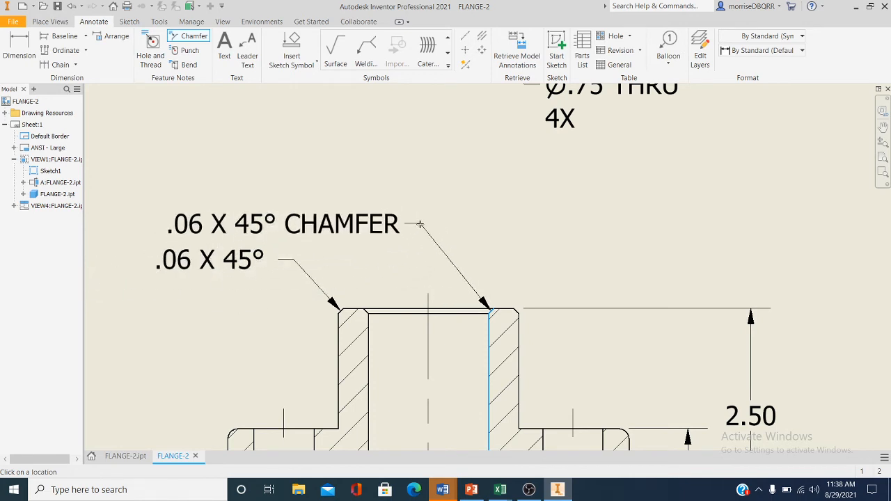
left_click(420, 224)
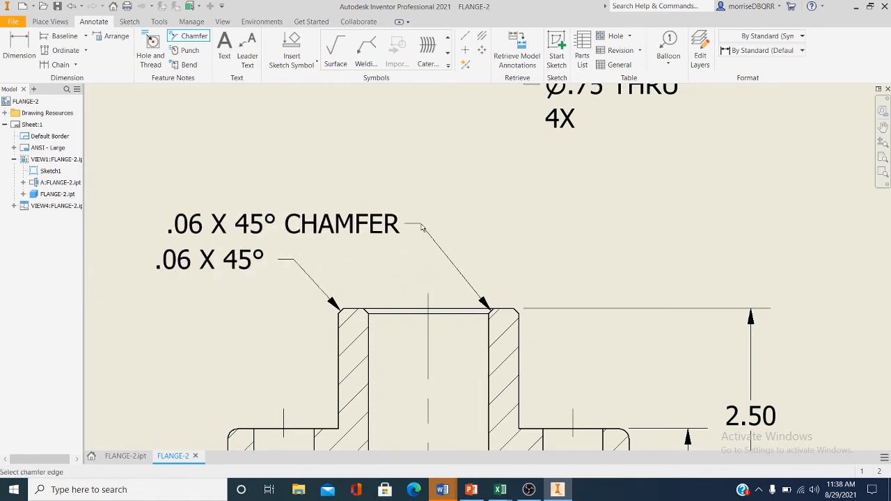
right_click(483, 216)
left_click(436, 217)
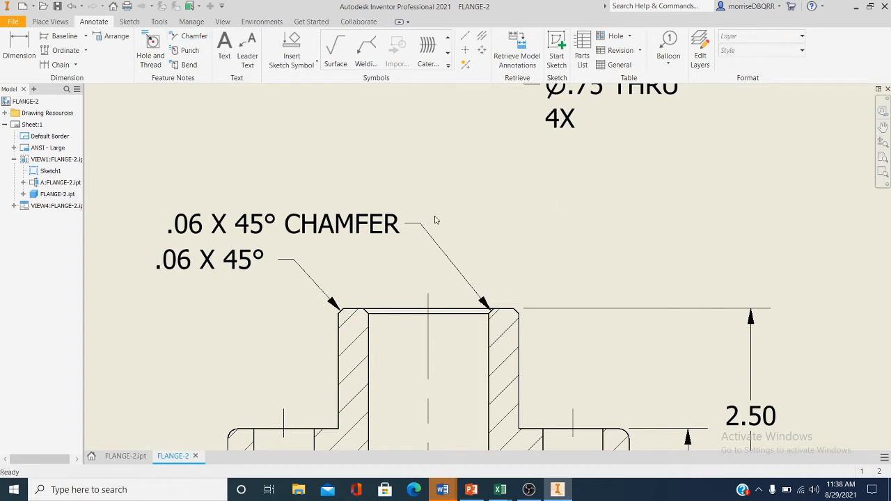
- Remove the word CHAMFER from the inner chamfer note, keeping only the distance and angle values
double_click(360, 232)
left_click_drag(215, 115, 168, 116)
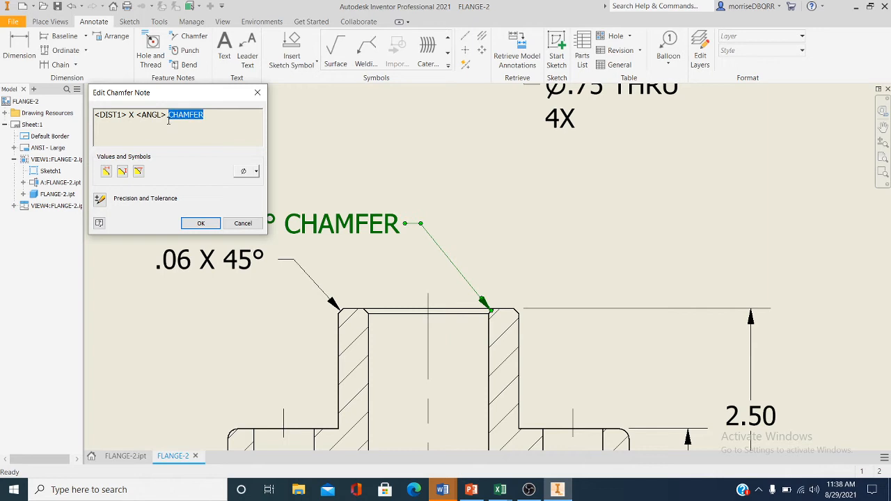
key("BackSpace")
left_click(203, 224)
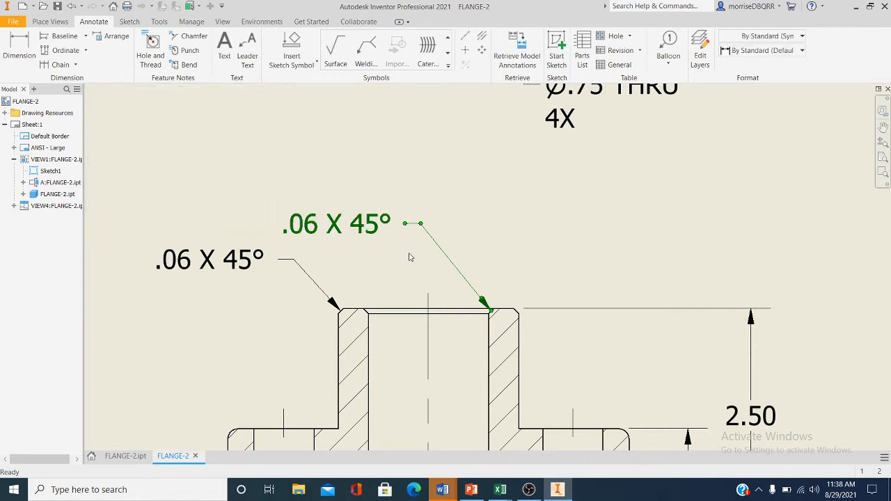
right_click(473, 197)
key("Escape")
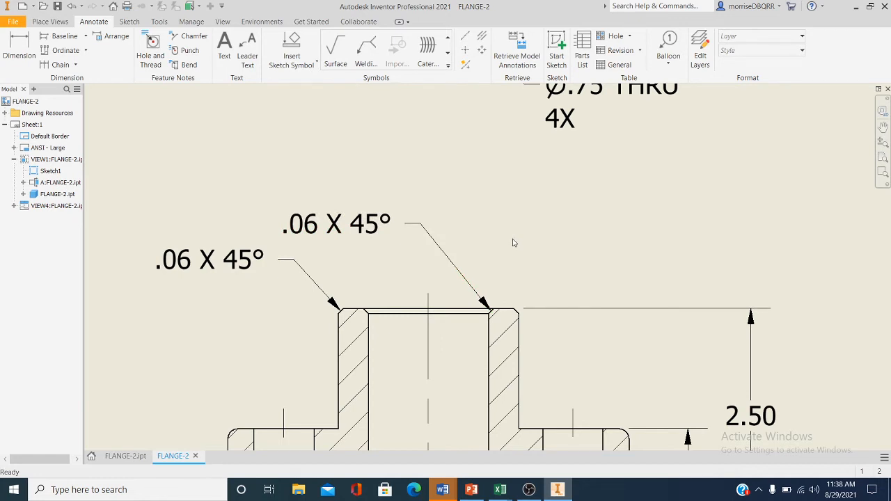
- Move the inner chamfer note slightly up and away from the outer chamfer note so the two are well separated
left_click(427, 231)
left_click_drag(423, 228, 402, 202)
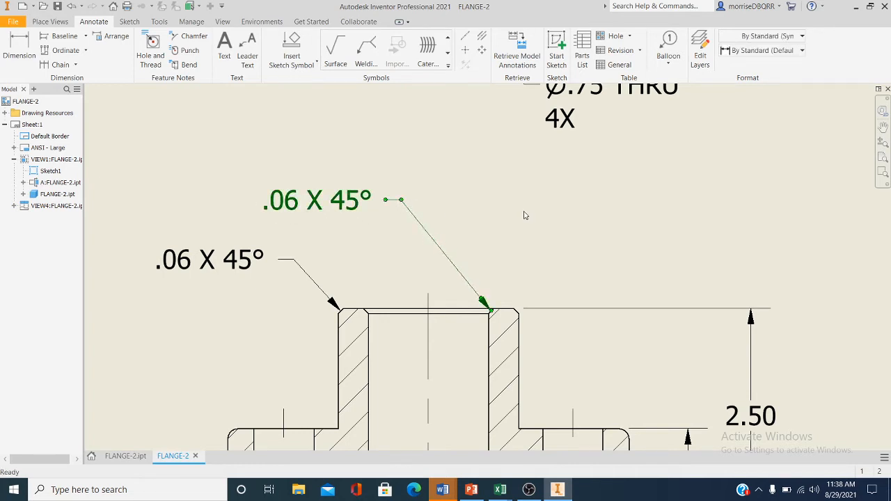
left_click(526, 217)
- Shift the section view down the sheet to leave more room between it and the circular view
scroll(532, 257, "down", 5)
mouse_move(478, 245)
middle_mouse_down()
mouse_move(470, 242)
mouse_move(392, 332)
middle_mouse_up()
scroll(392, 332, "down", 2)
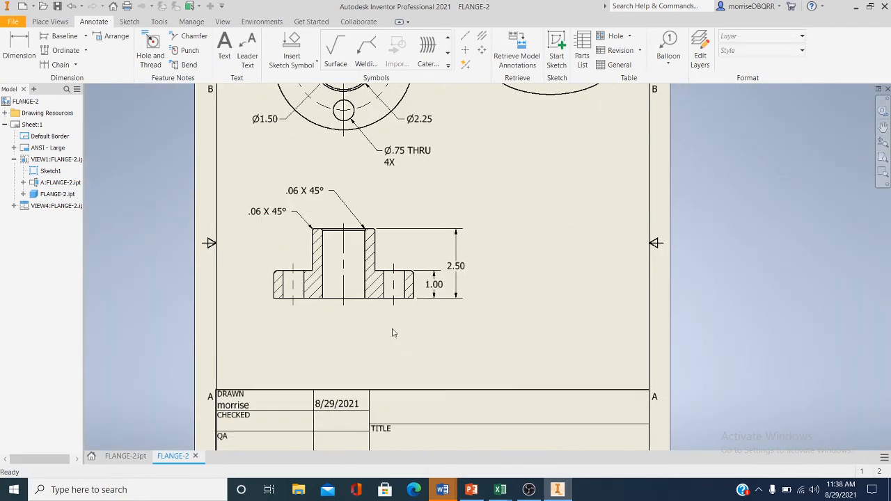
scroll(392, 332, "down", 2)
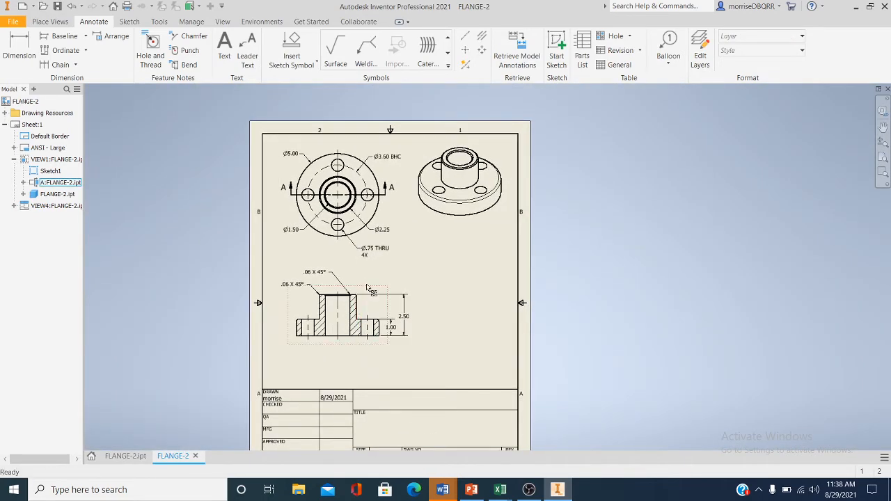
scroll(367, 289, "up", 3)
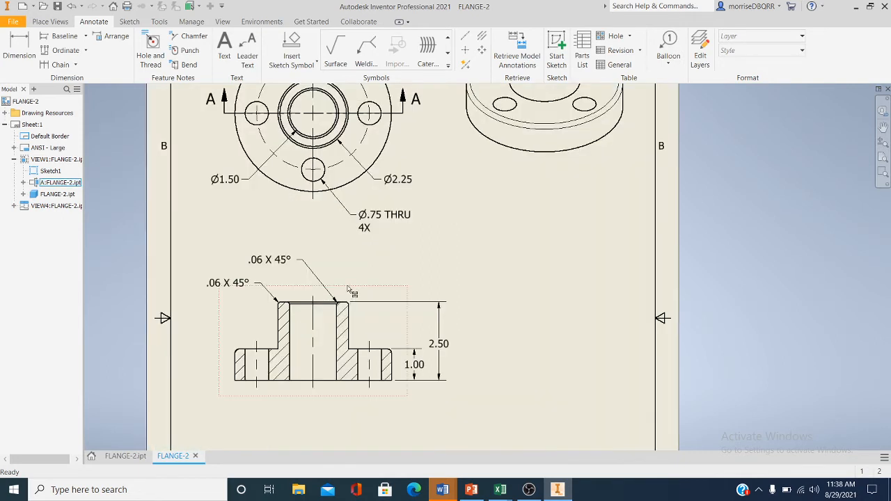
left_click_drag(347, 288, 352, 320)
scroll(427, 268, "down", 3)
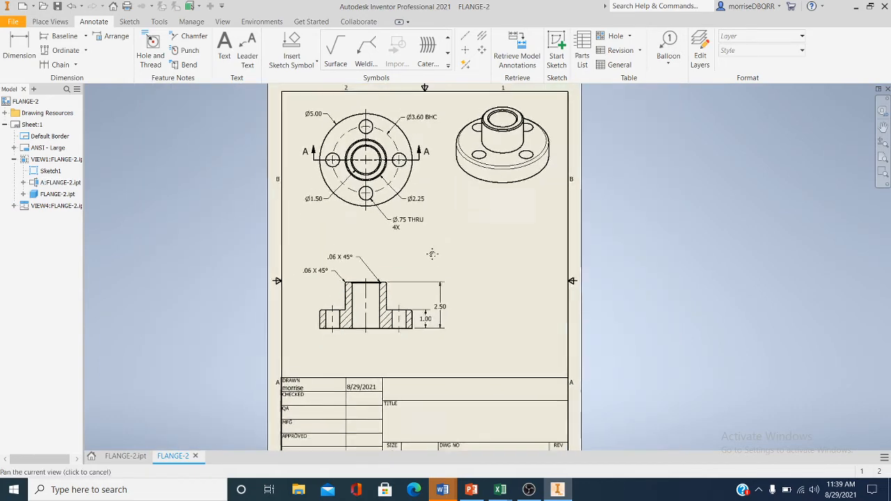
middle_click_drag(431, 254, 433, 256)
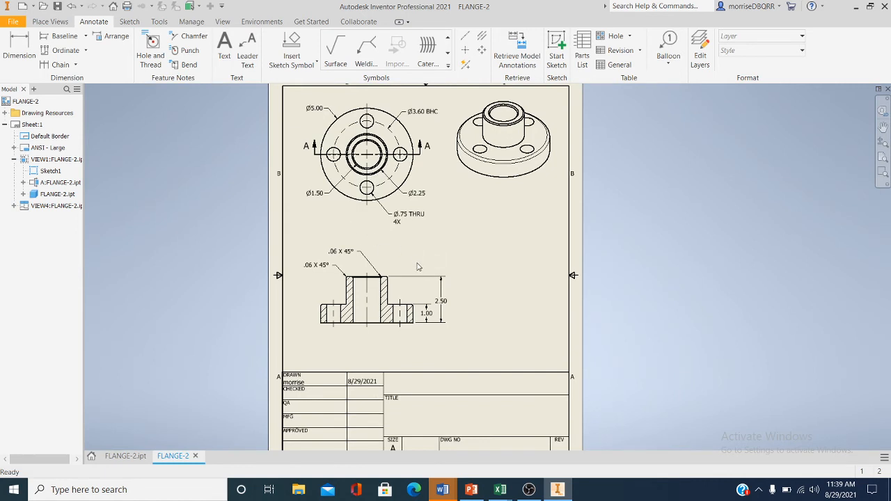
left_click_drag(405, 270, 404, 277)
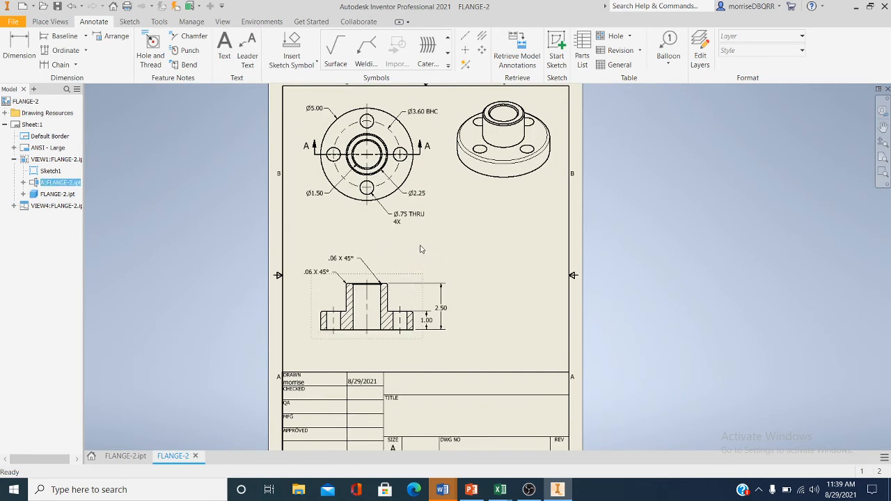
middle_click_drag(421, 247, 430, 282)
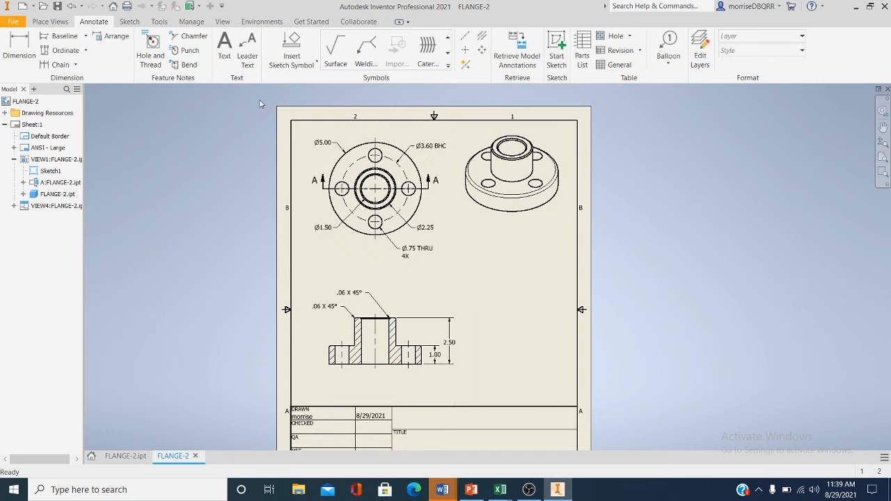
- Add a bold, underlined TOP VIEW text label beneath the circular view
left_click(223, 59)
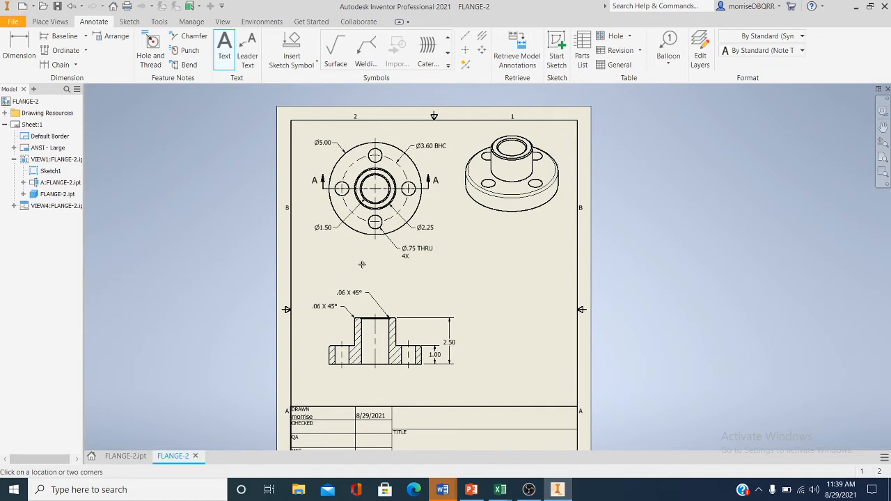
left_click(362, 264)
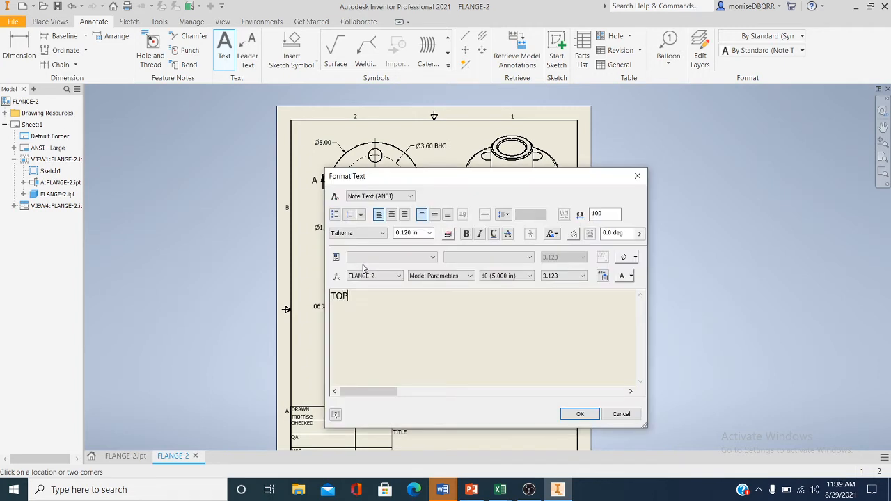
type("TOP VIEW")
left_click_drag(385, 297, 327, 301)
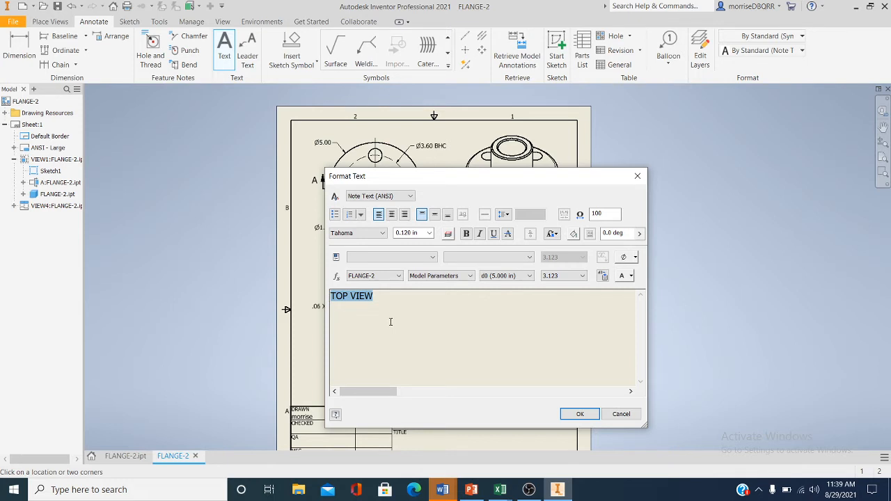
left_click(467, 234)
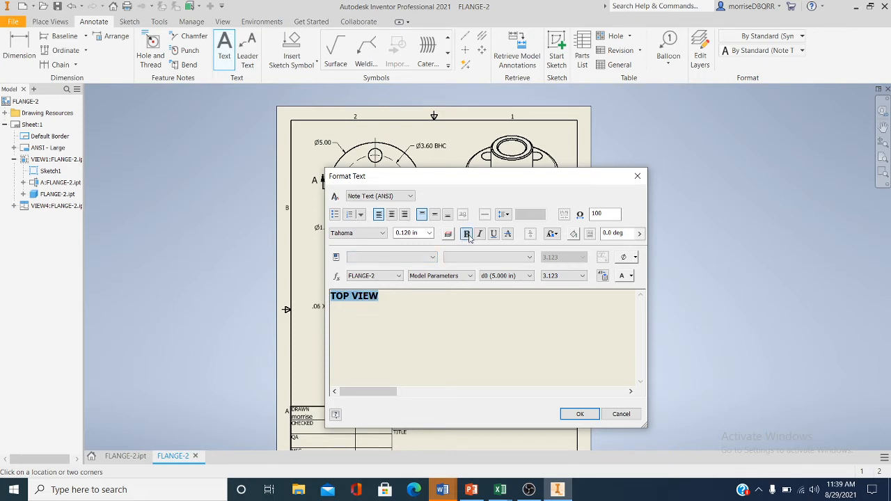
left_click(493, 234)
left_click(579, 415)
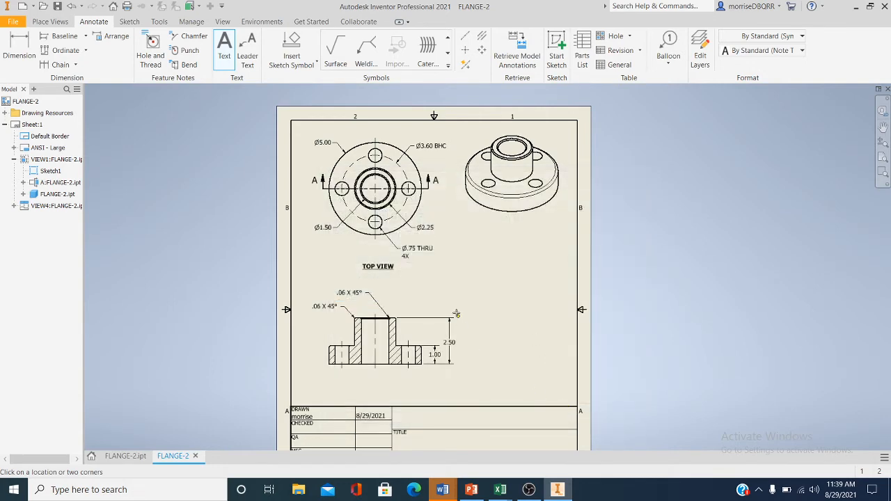
right_click(453, 291)
left_click(494, 292)
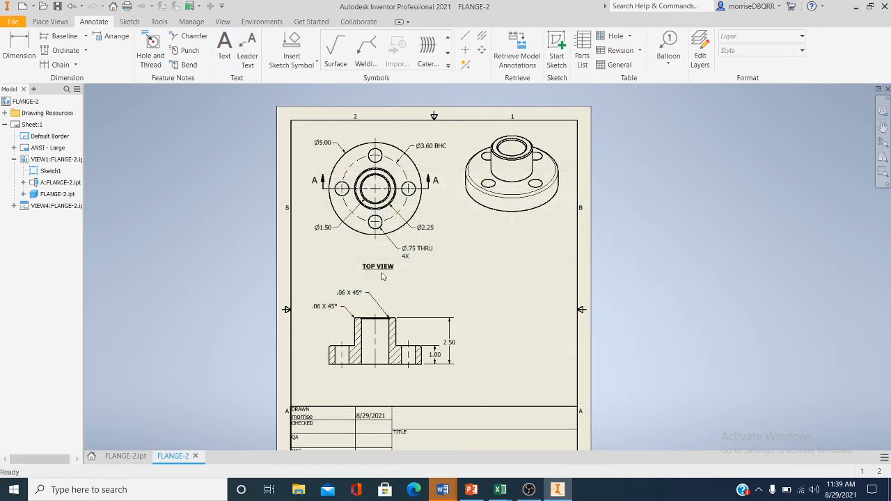
- Nudge the TOP VIEW label slightly up and left beneath the circular view
scroll(382, 272, "down", 3)
left_click(375, 259)
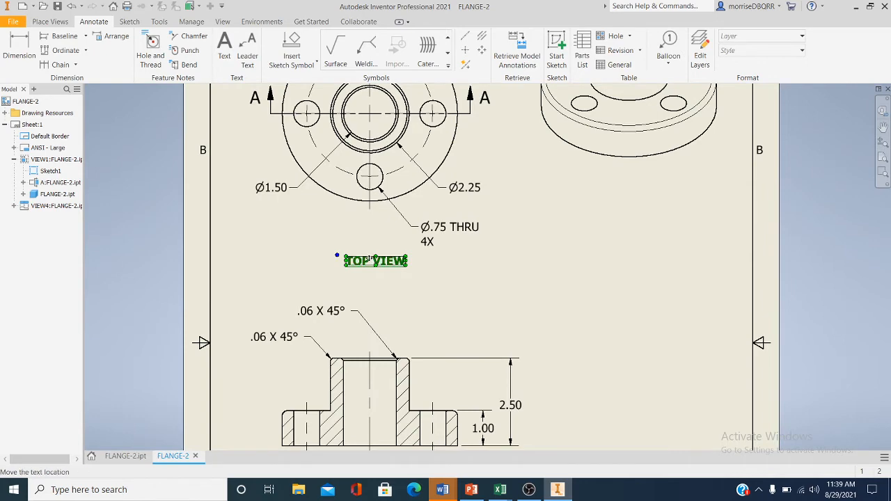
left_click_drag(366, 255, 367, 254)
left_click(387, 263)
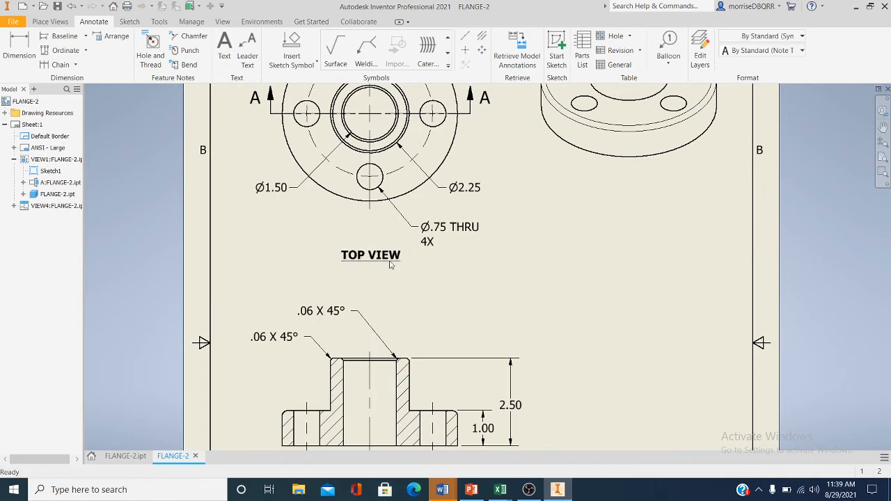
- Copy the TOP VIEW label and paste one copy beneath the section view and another beneath the isometric view
scroll(414, 322, "up", 3)
middle_click_drag(409, 344, 382, 269)
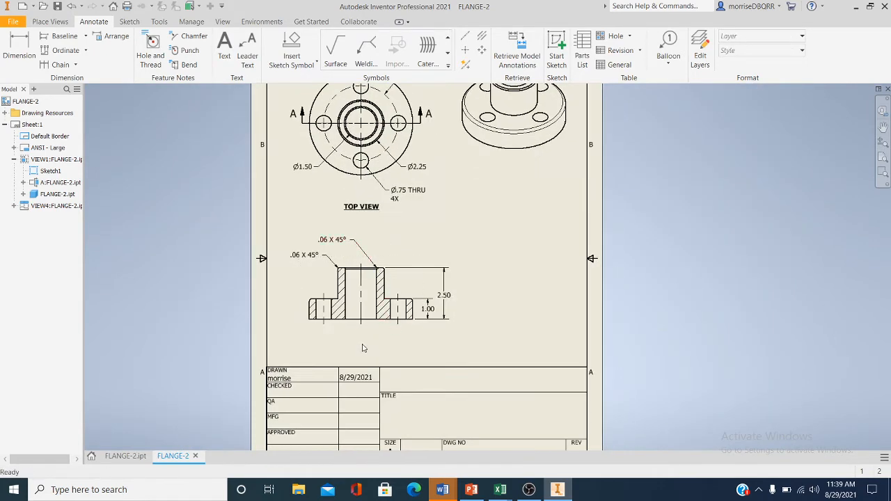
middle_click_drag(366, 341, 379, 392)
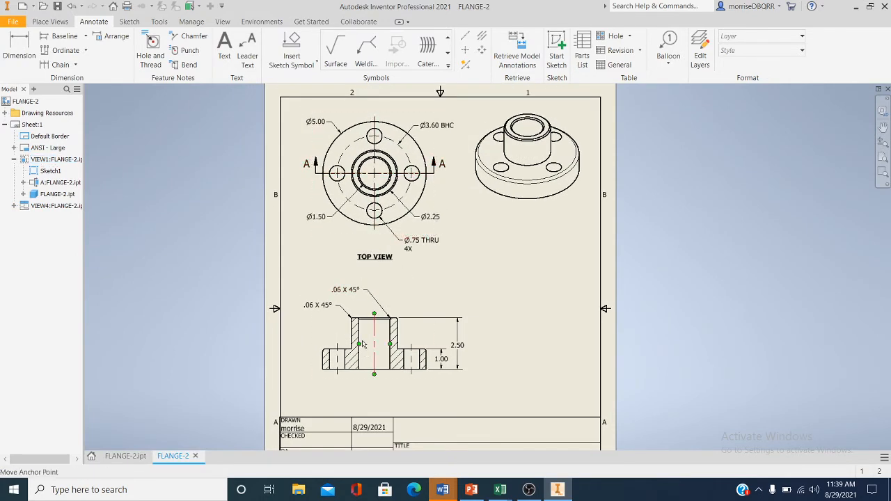
right_click(369, 258)
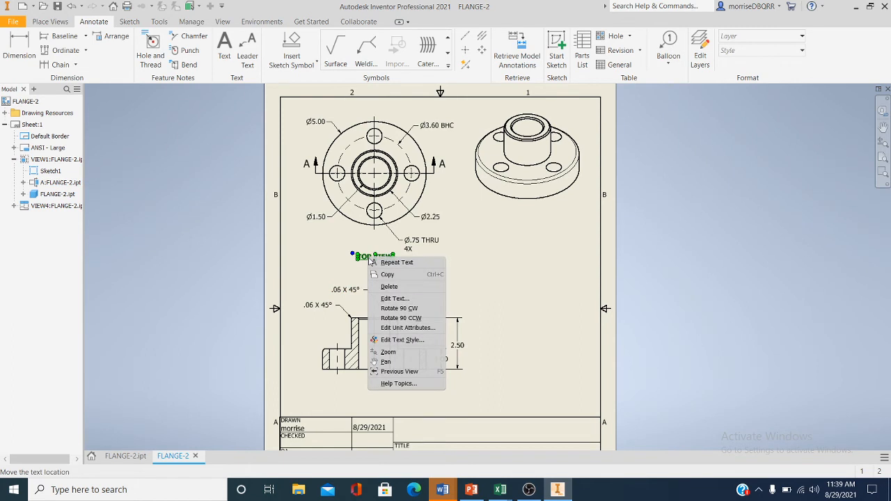
left_click(387, 274)
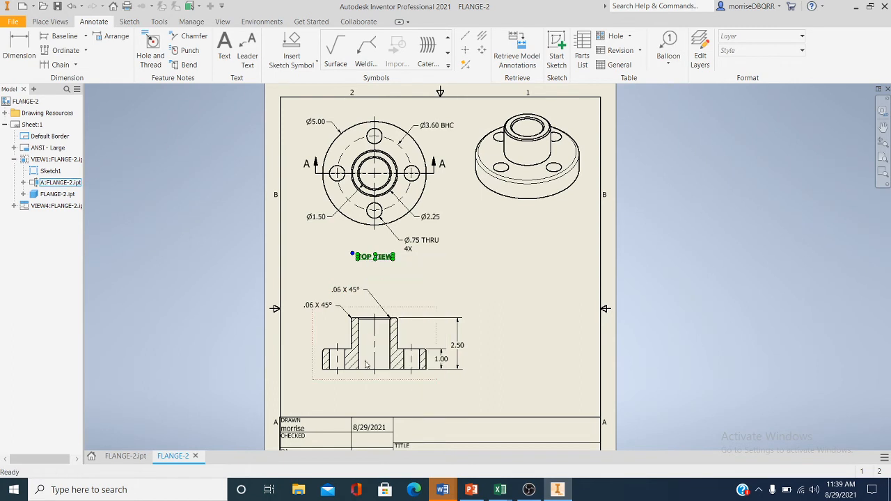
right_click(361, 397)
left_click(341, 246)
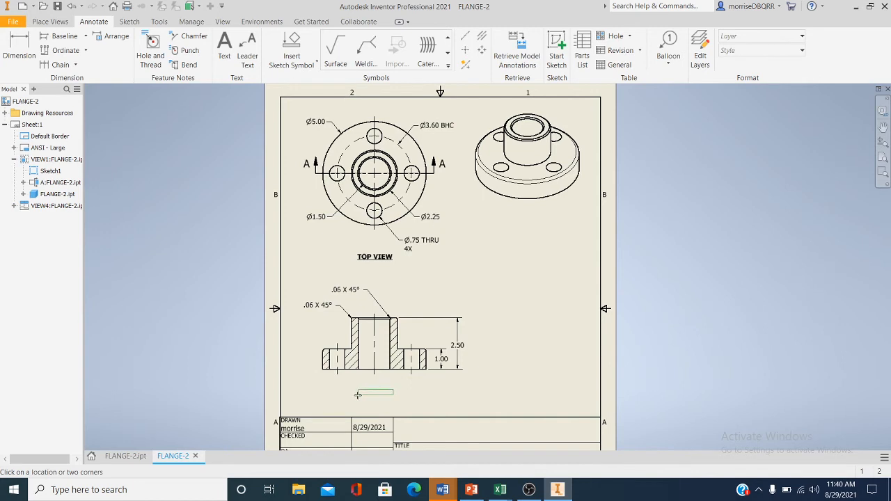
left_click(357, 394)
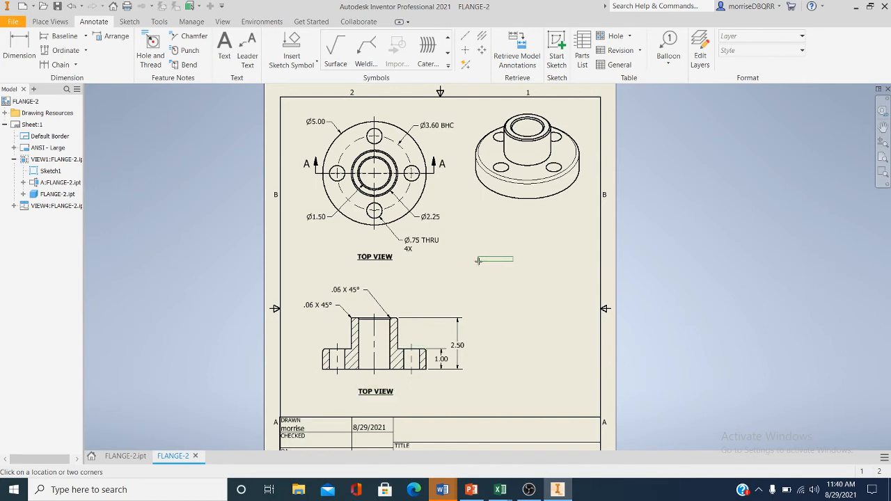
left_click(511, 221)
right_click(499, 264)
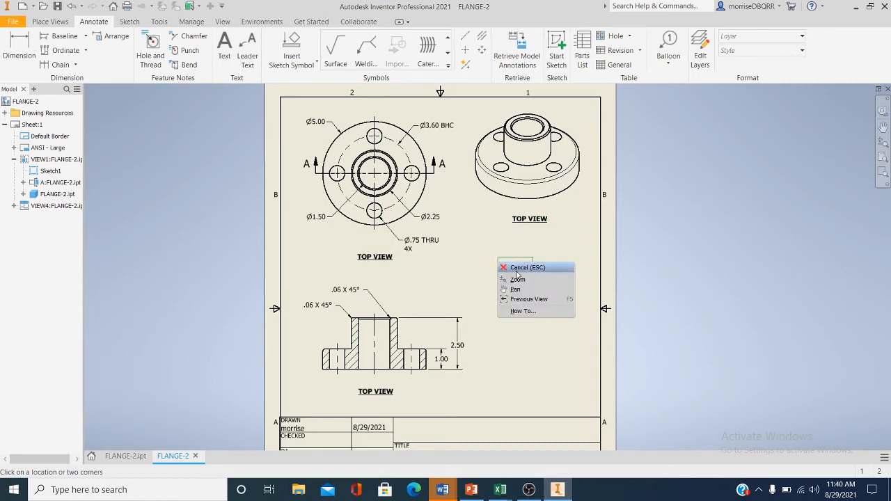
left_click(501, 268)
- Change the text of the label beneath the section view to SECTION VIEW A-A
middle_click_drag(443, 348, 481, 274)
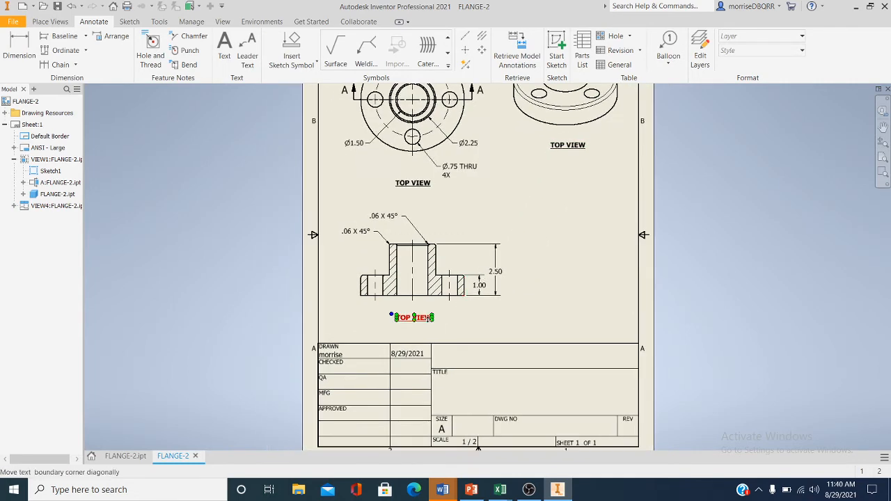
left_click(404, 324)
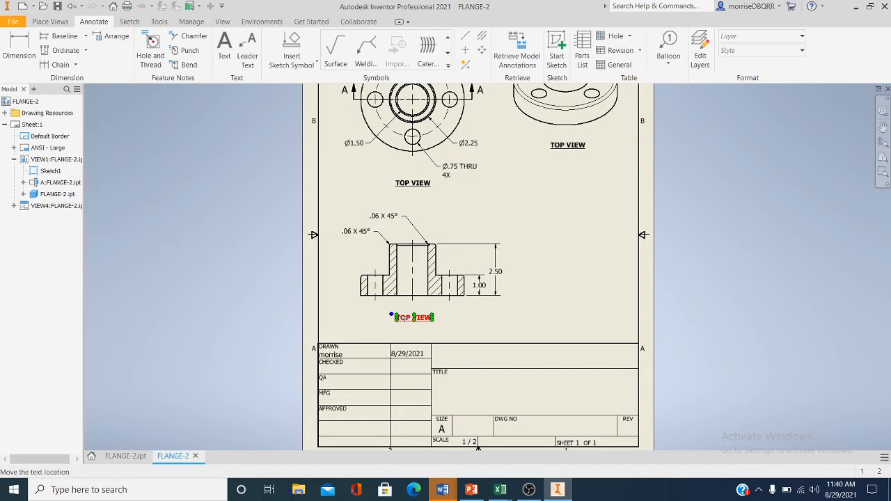
double_click(404, 317)
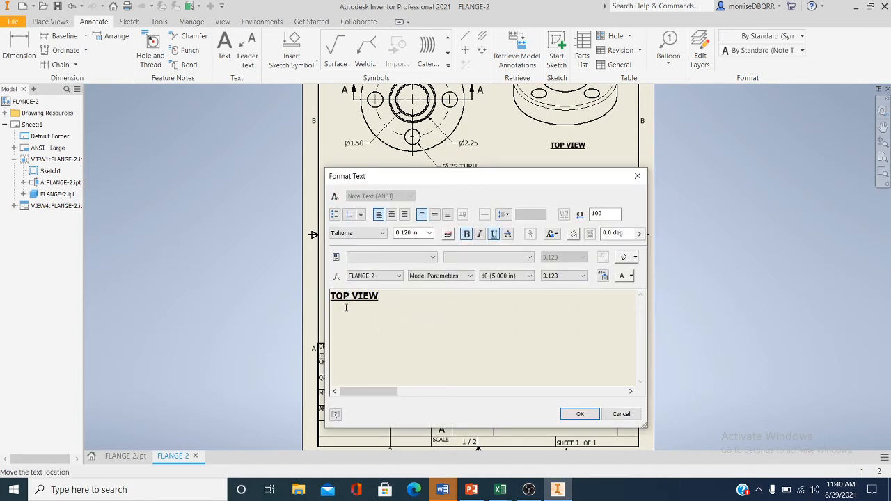
key("BackSpace")
key("BackSpace")
key("BackSpace")
type("SECTION")
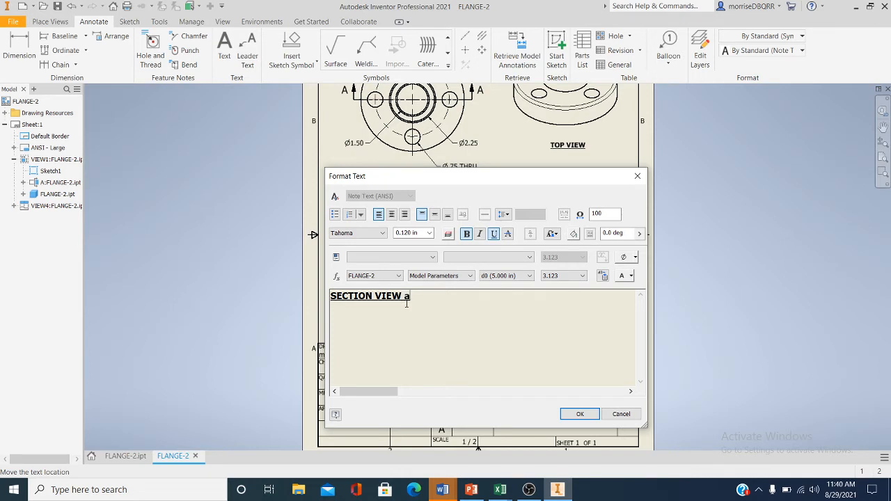
key("BackSpace")
type("A")
type("A")
key("BackSpace")
key("BackSpace")
type("-A")
left_click(579, 413)
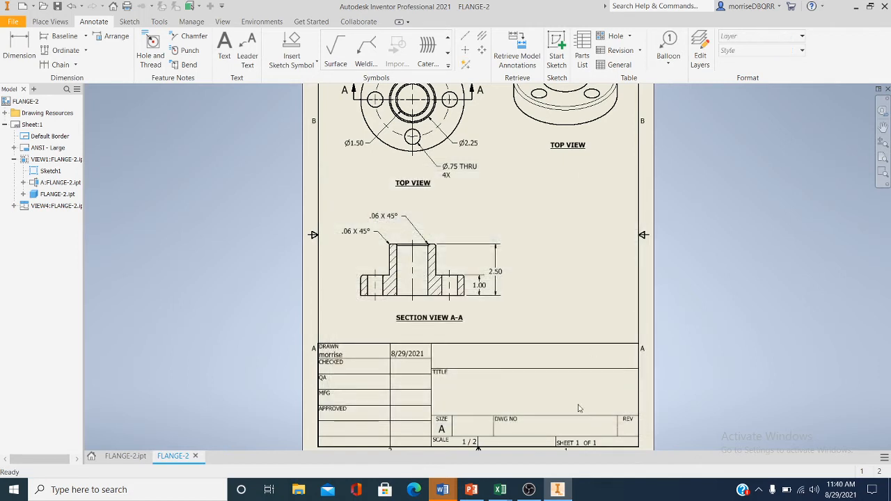
- Move the SECTION VIEW A-A label left and slightly up so it sits centred beneath the section view
right_click(522, 238)
left_click(466, 329)
left_click(456, 318)
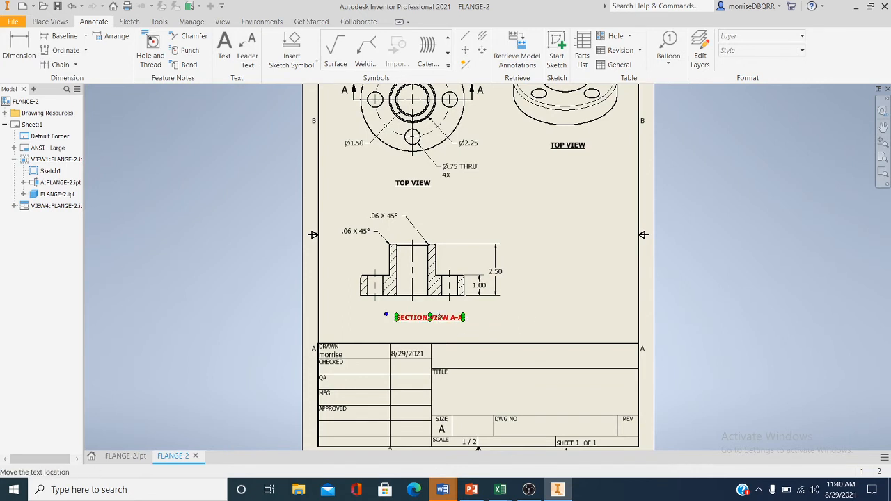
left_click_drag(424, 318, 406, 316)
left_click(522, 319)
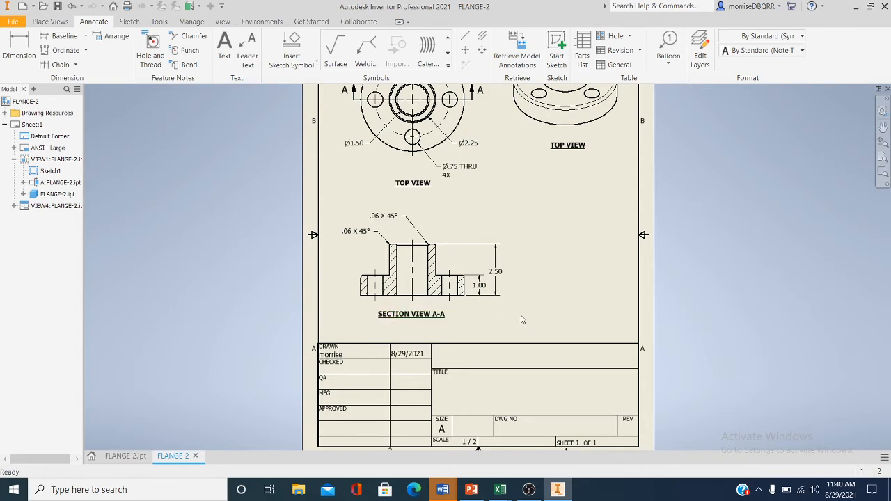
- Change the text of the label beneath the isometric view to ISO VIEW
middle_click_drag(546, 310, 535, 424)
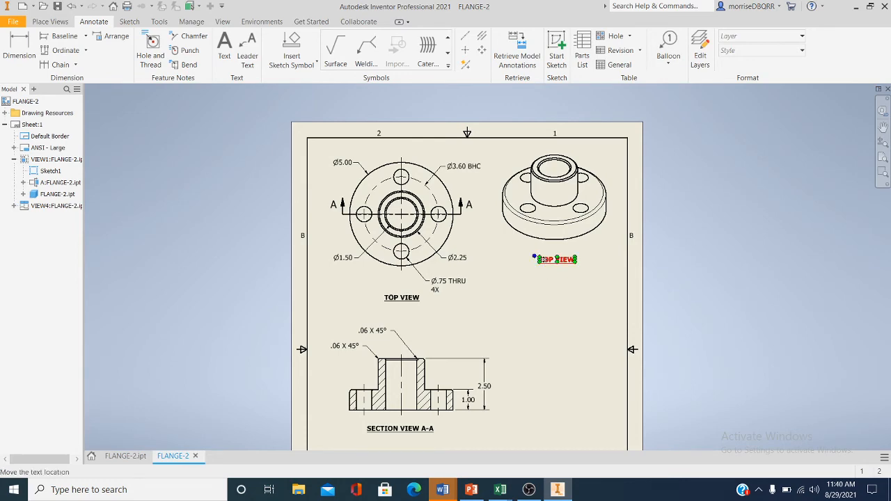
double_click(549, 258)
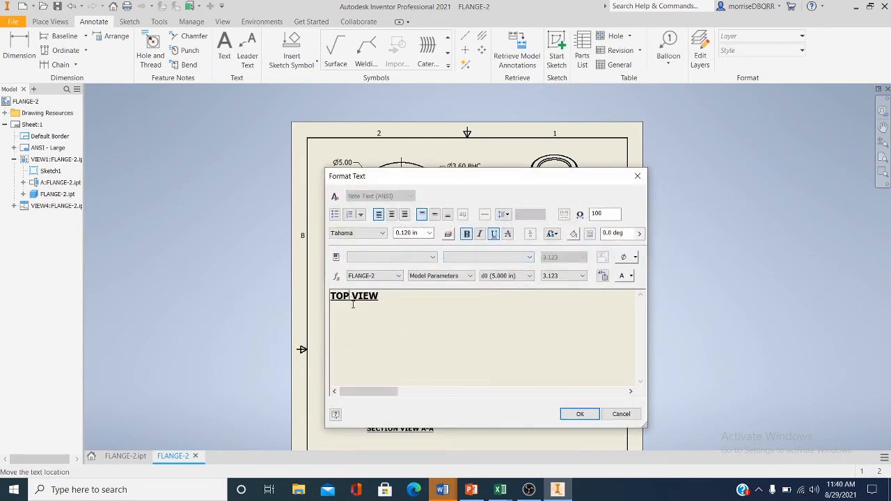
key("BackSpace")
key("BackSpace")
key("BackSpace")
type("ISO")
left_click(579, 413)
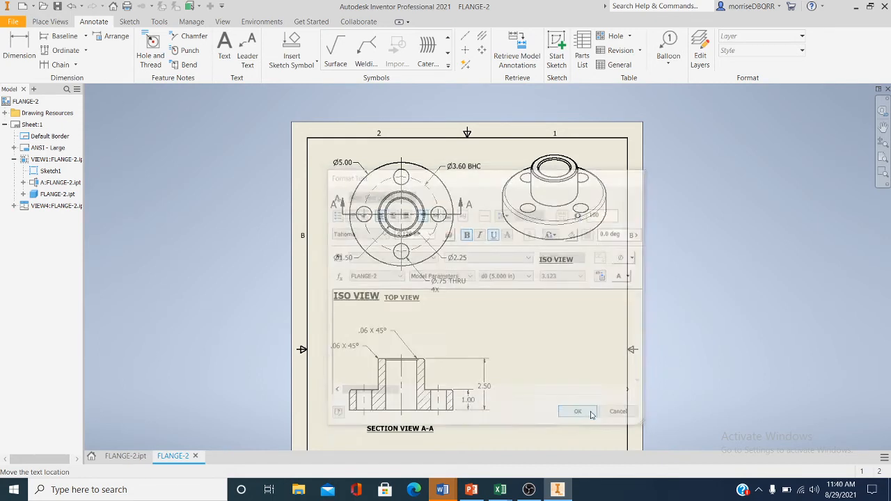
- Nudge the ISO VIEW label slightly left beneath the isometric view
left_click(550, 259)
left_click_drag(534, 257, 531, 256)
left_click(575, 306)
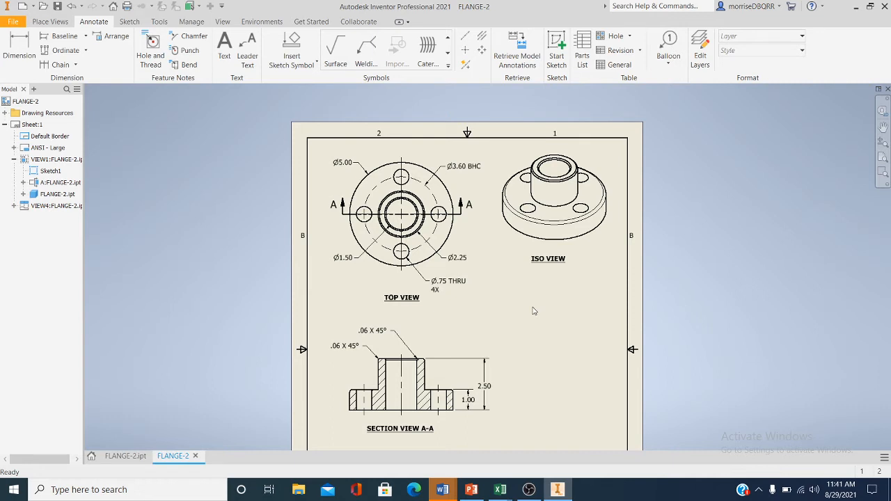
- Edit the isometric view to use the shaded display style
right_click(499, 251)
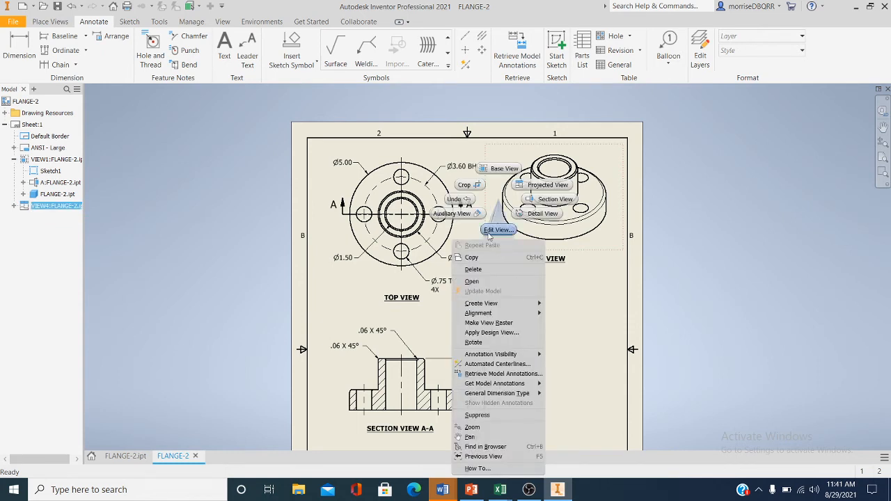
left_click(497, 230)
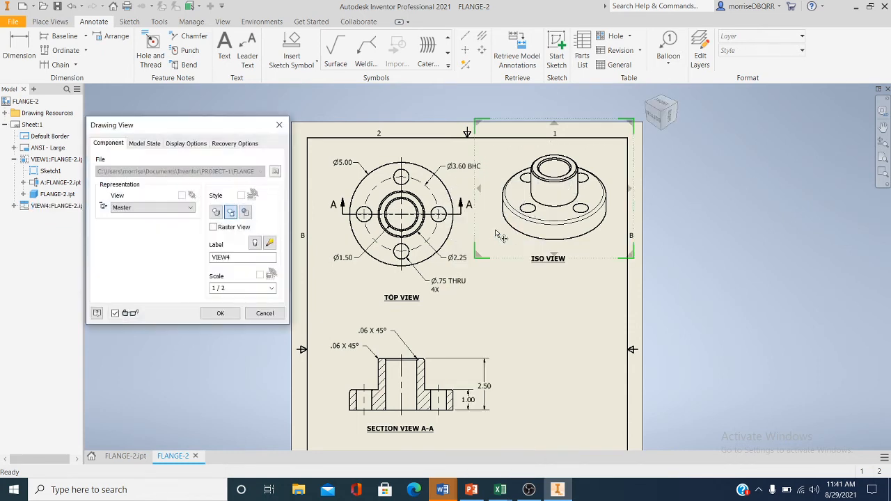
left_click(246, 212)
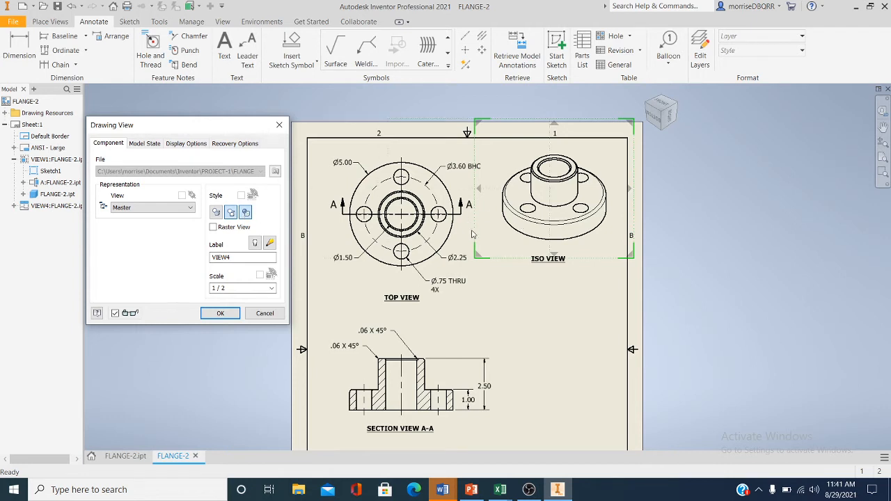
left_click(220, 313)
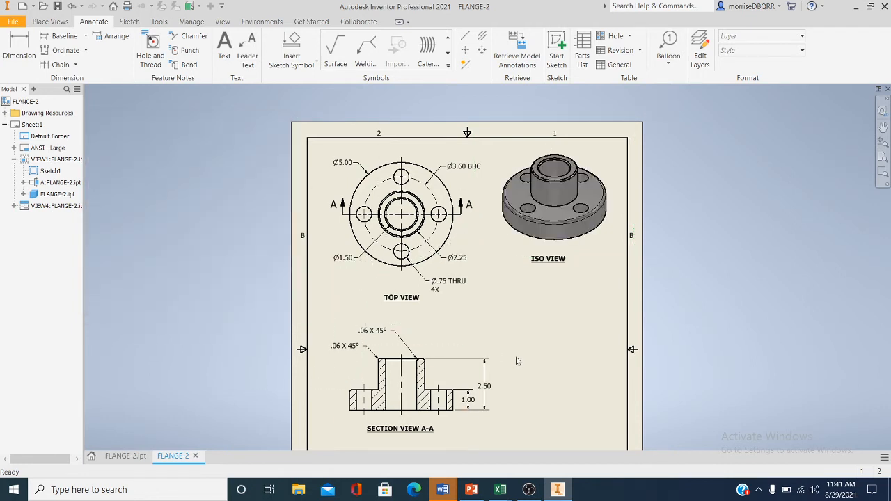
- Save the drawing as FLANGE-2.idw in the PROJECT-1 folder
scroll(517, 359, "down", 3)
mouse_move(517, 360)
middle_mouse_down()
mouse_move(459, 281)
mouse_move(422, 263)
mouse_move(411, 265)
mouse_move(403, 285)
mouse_move(412, 286)
middle_mouse_up()
scroll(423, 262, "up", 1)
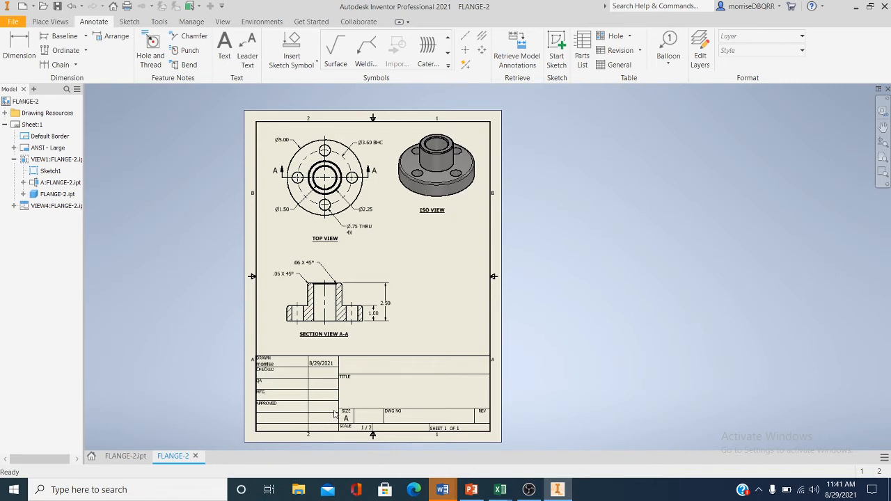
left_click(13, 25)
left_click(37, 119)
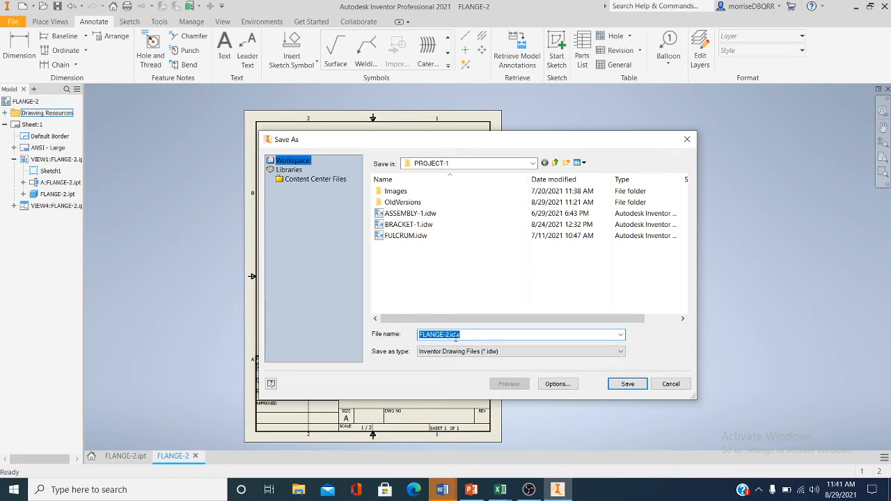
left_click(625, 384)
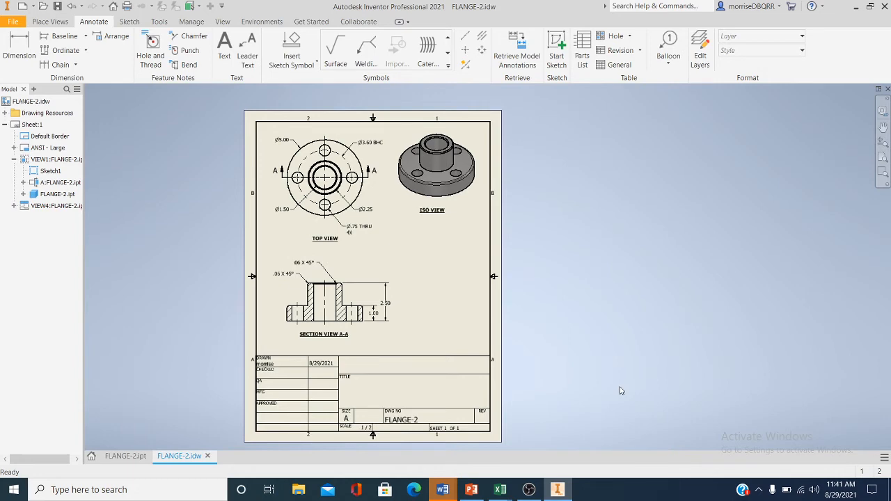
- Open the drawing's iProperties and set the title to PIPE FLANGE and the subject to CAD 241
scroll(400, 350, "up", 5)
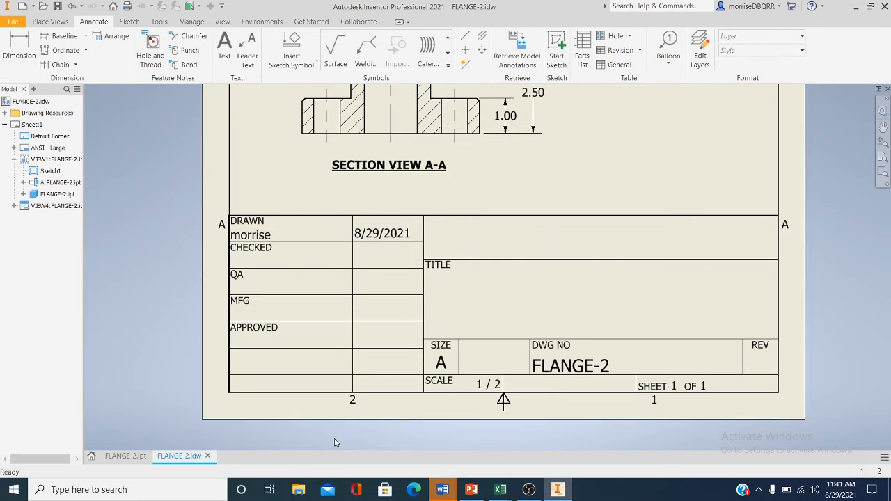
right_click(34, 105)
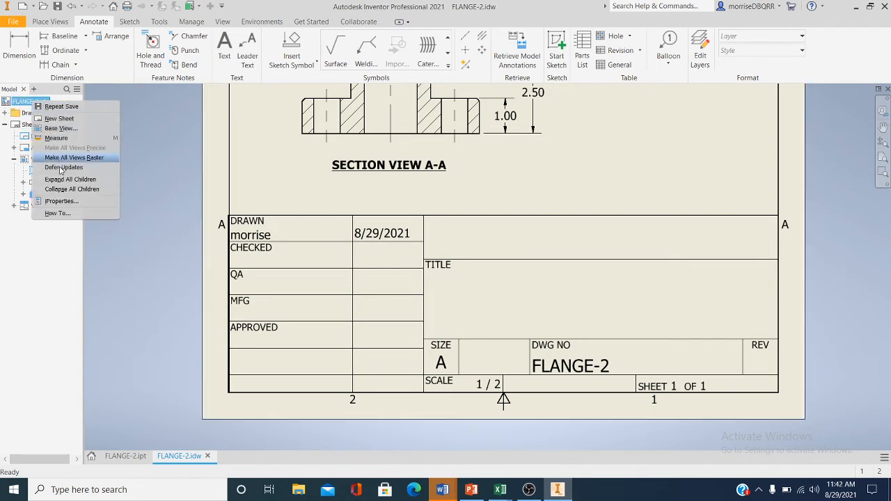
left_click(59, 203)
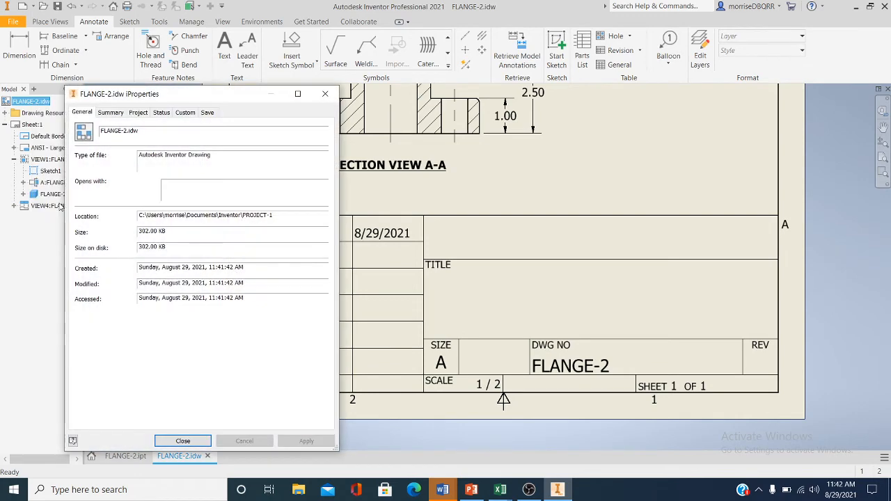
left_click(111, 113)
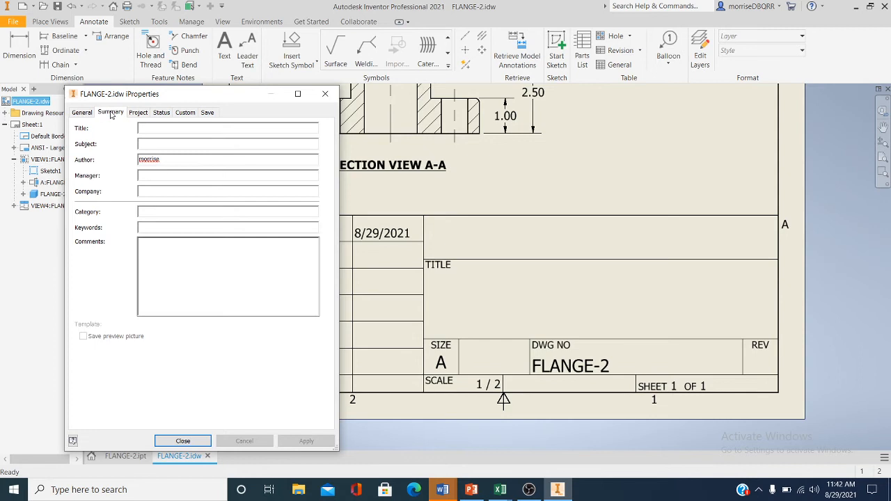
left_click(142, 128)
type("FLANGE")
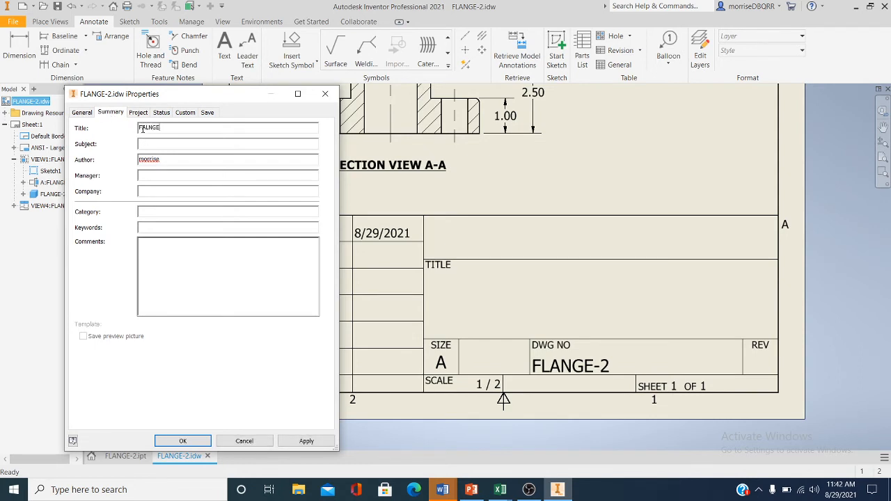
key("BackSpace")
key("BackSpace")
key("BackSpace")
key("BackSpace")
key("BackSpace")
type("IPE FLANGE")
left_click(141, 142)
type("CAD 241")
- Replace the author with the surname in capitals, enter the manager's surname, and set the company to THOMAS NELSON COMMUNITY COLLEGE
left_click_drag(170, 161, 117, 157)
key("BackSpace")
type("MORRIS")
left_click(150, 176)
type("MORRI")
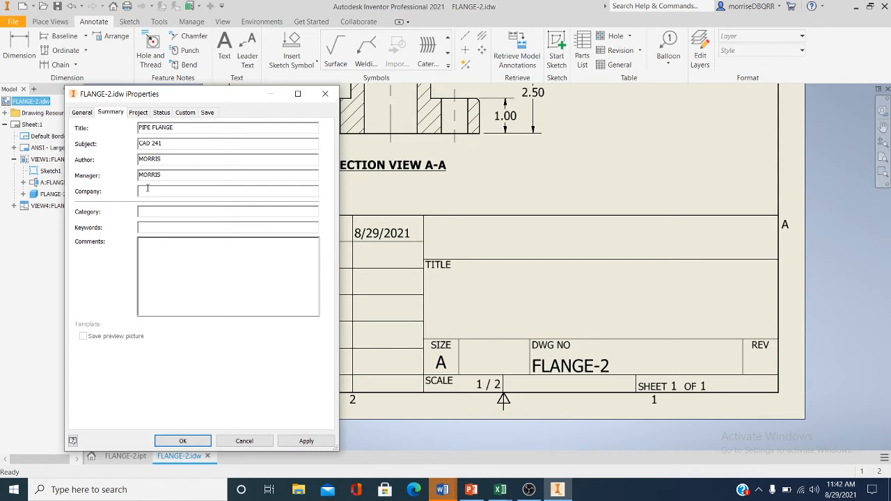
type("THOMAS NELSON COMMUNITY COLLEGE")
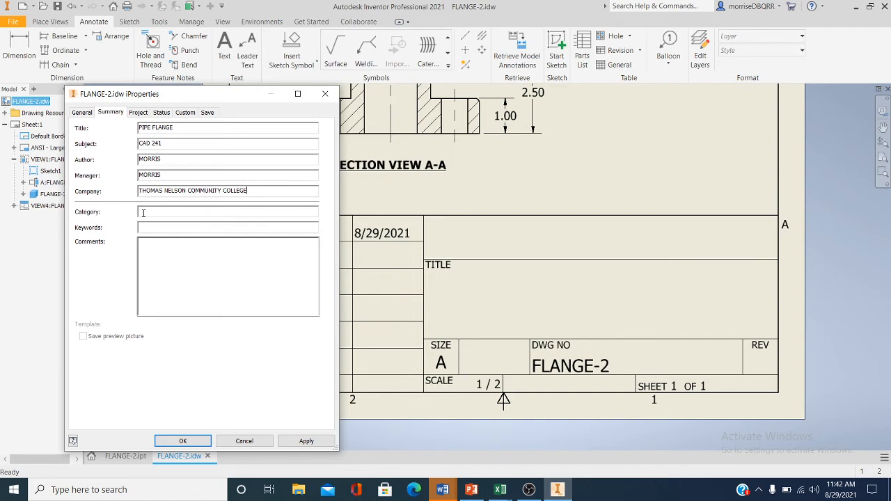
- Set the category to CLASSWORK and enter the comment LEARNING HOW TO MODEL A FLANGE
type("CA")
key("BackSpace")
key("BackSpace")
key("BackSpace")
type("LASSWOR")
left_click(153, 251)
type("LEARNING HOW TO MOD")
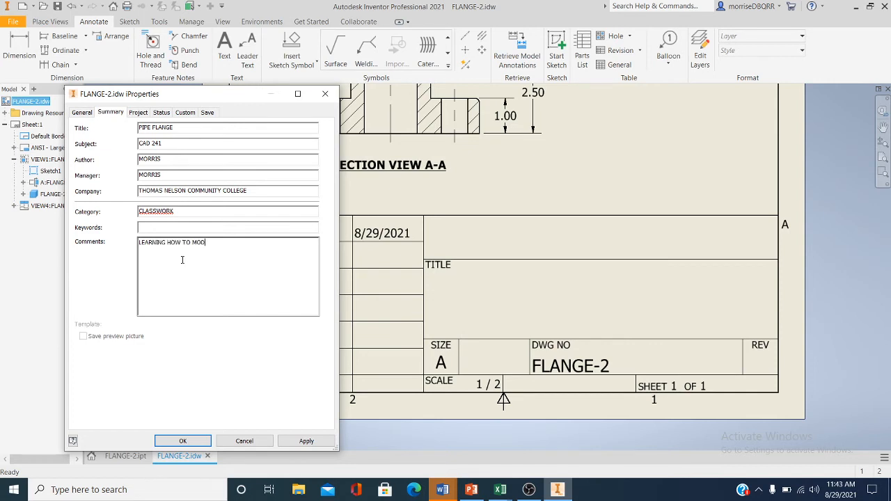
type("EL A FLANGE.")
- In the project properties, replace the designer's name with the surname in capitals and enter it for the engineer and authority too
left_click(139, 112)
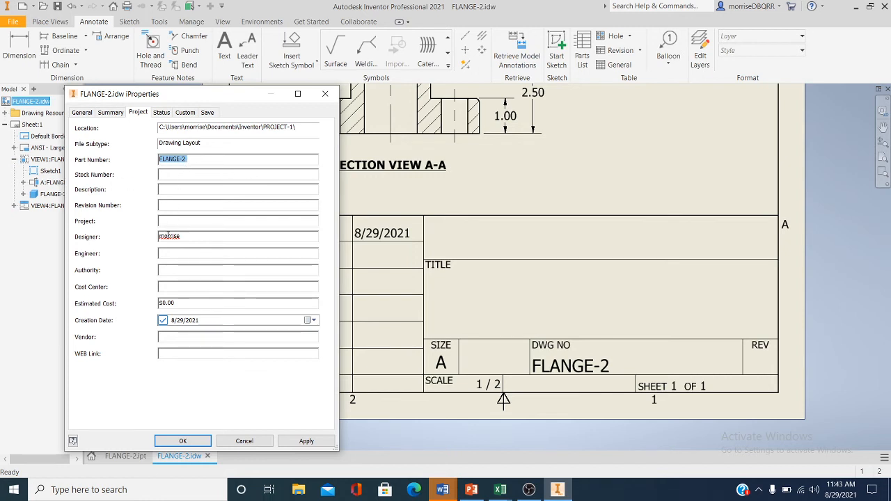
double_click(194, 240)
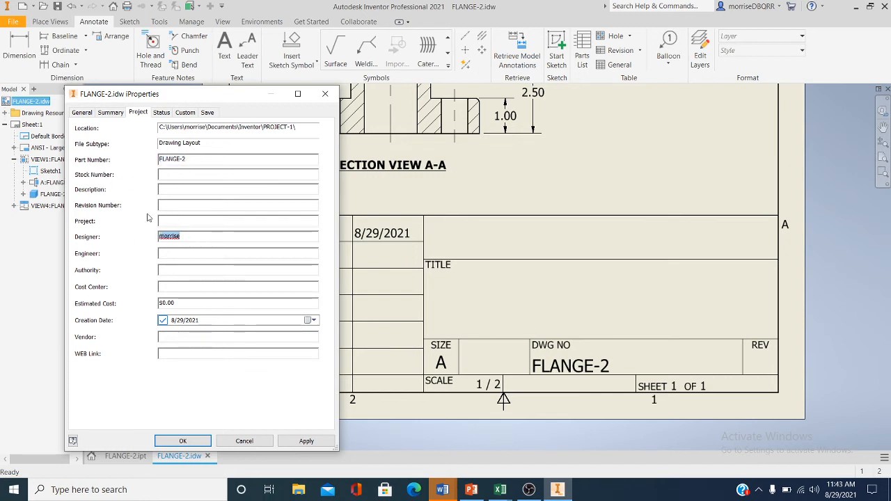
key("BackSpace")
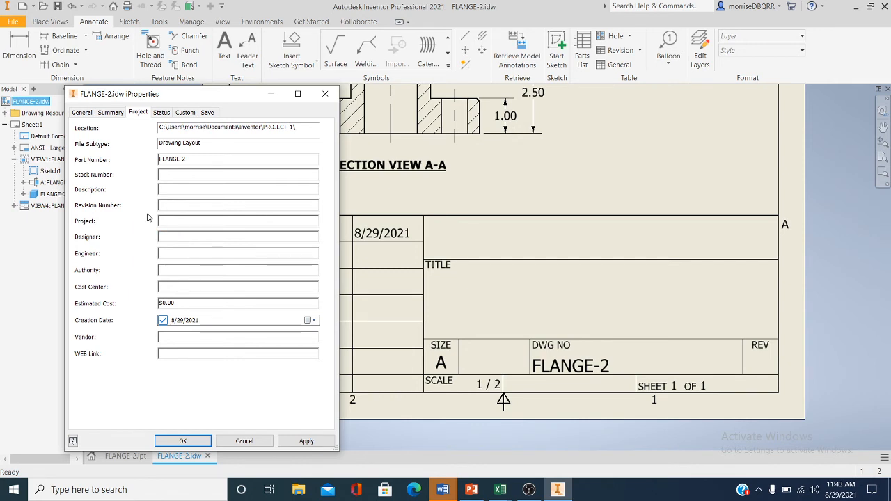
type("MORRUS")
key("BackSpace")
key("BackSpace")
type("IS")
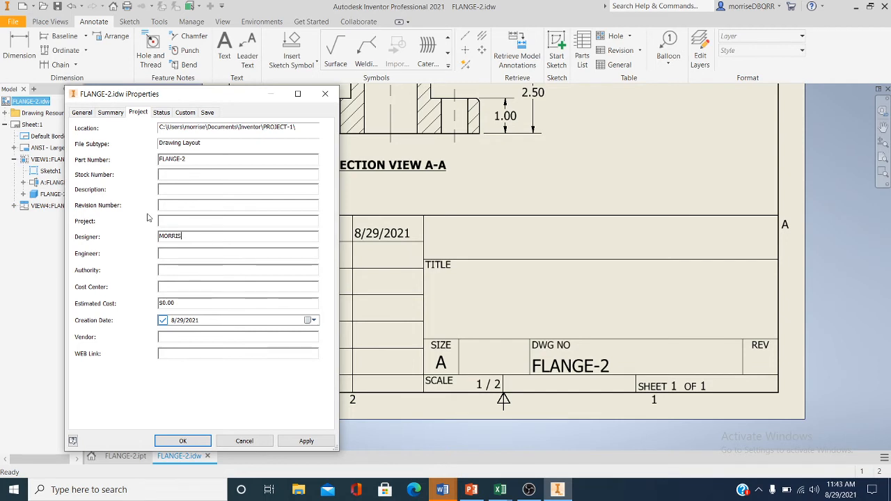
left_click(167, 255)
type("MORRI")
left_click(185, 274)
type("MORRIS")
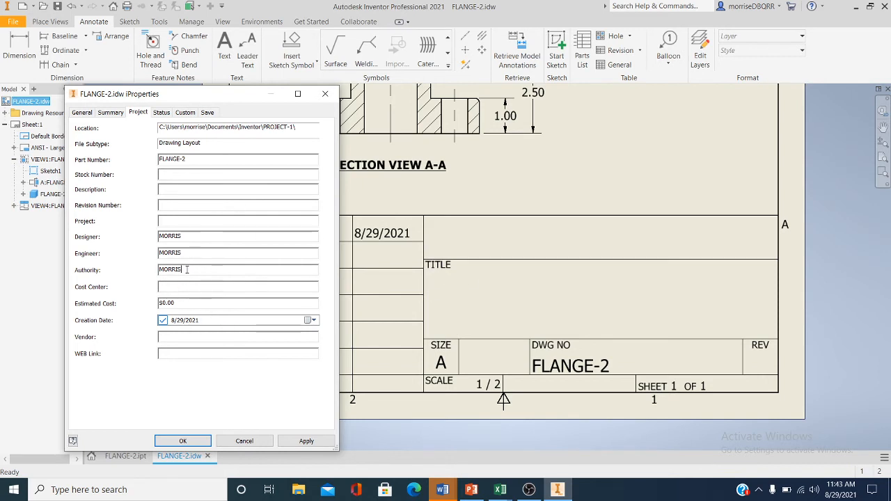
- In the status properties, enter the checker's surname and enable the checked date of 8/29/2021
left_click(162, 112)
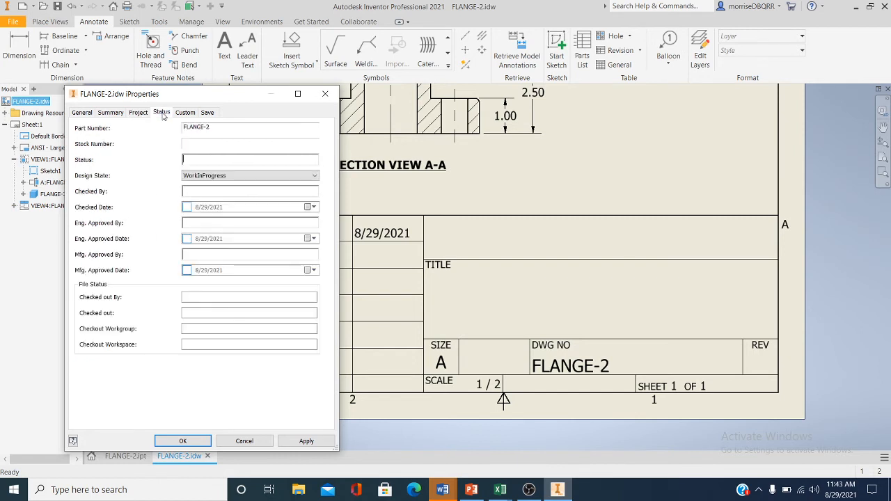
left_click(201, 192)
type("MORRIS")
left_click(186, 206)
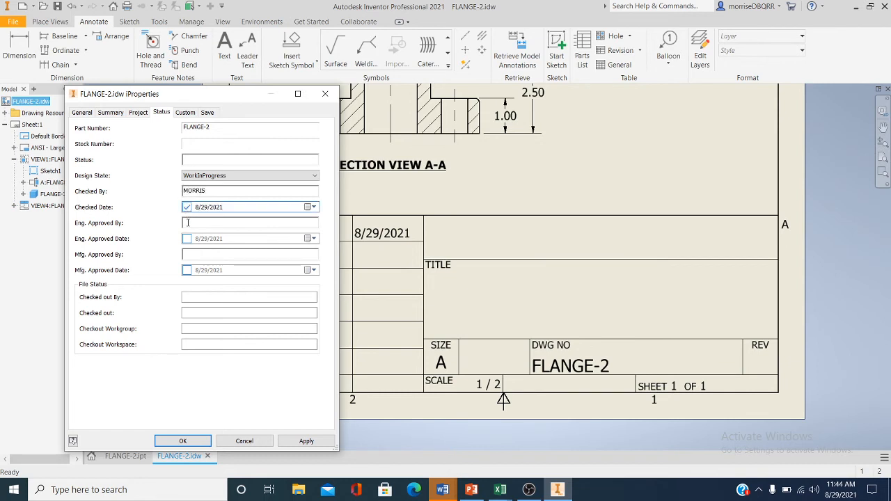
- Enter the engineering approver's surname and enable the engineering approved date of 8/29/2021
left_click(197, 223)
type("MOR")
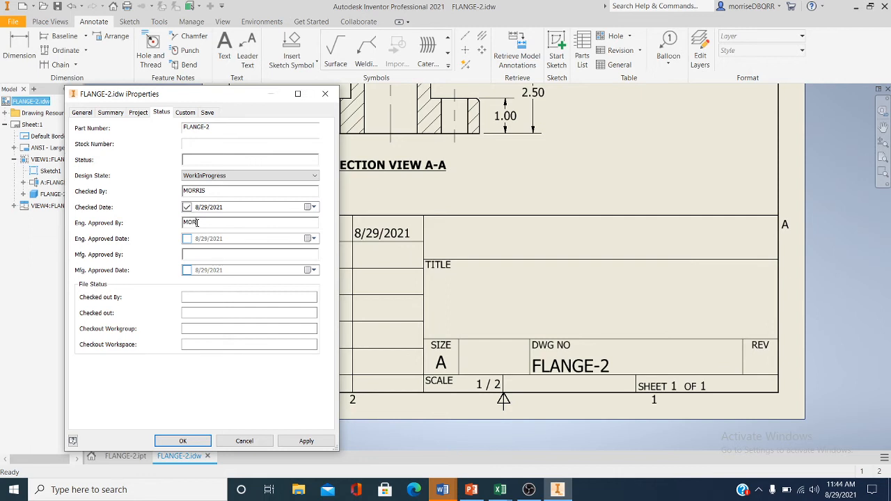
type("RIS")
left_click(186, 238)
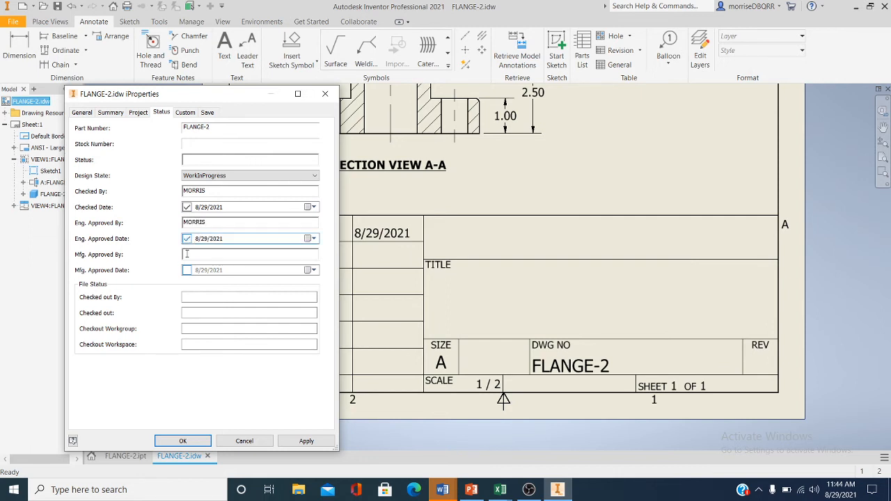
- Enter the manufacturing approver's surname, enable the manufacturing approved date of 8/29/2021, and apply the properties to the title block
left_click(187, 254)
type("MOR")
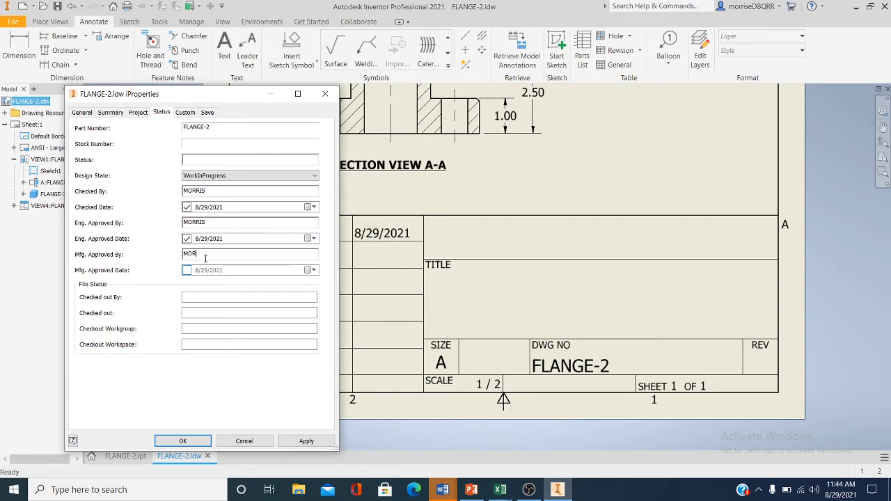
type("RIS")
left_click(186, 270)
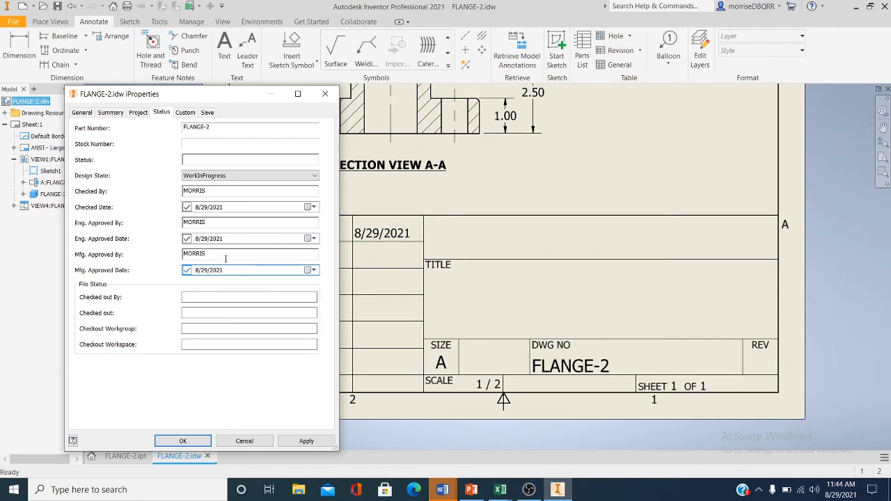
left_click(183, 114)
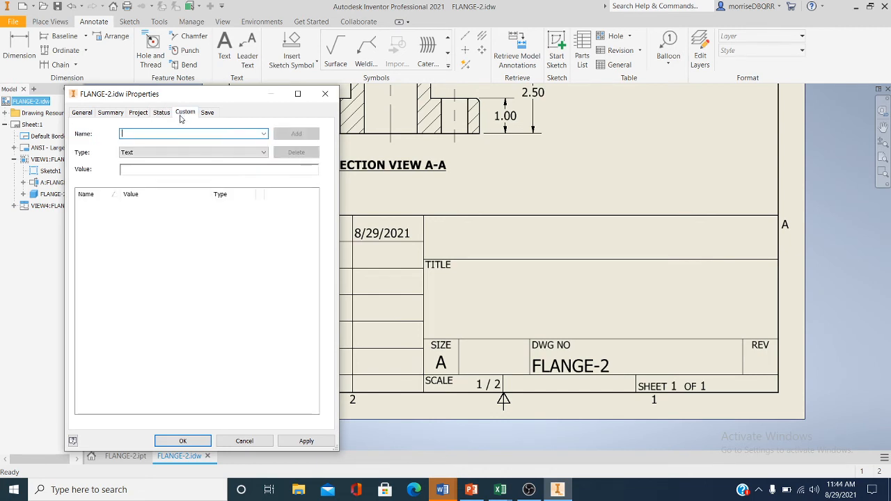
left_click(306, 441)
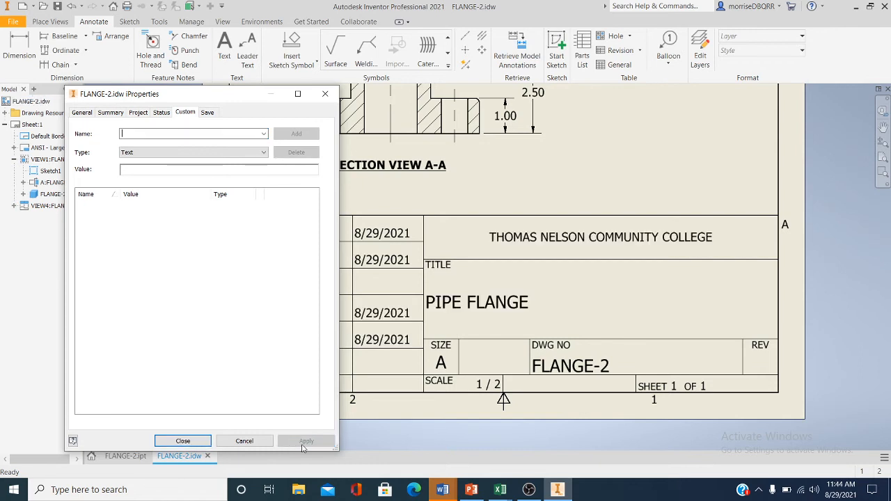
left_click(181, 442)
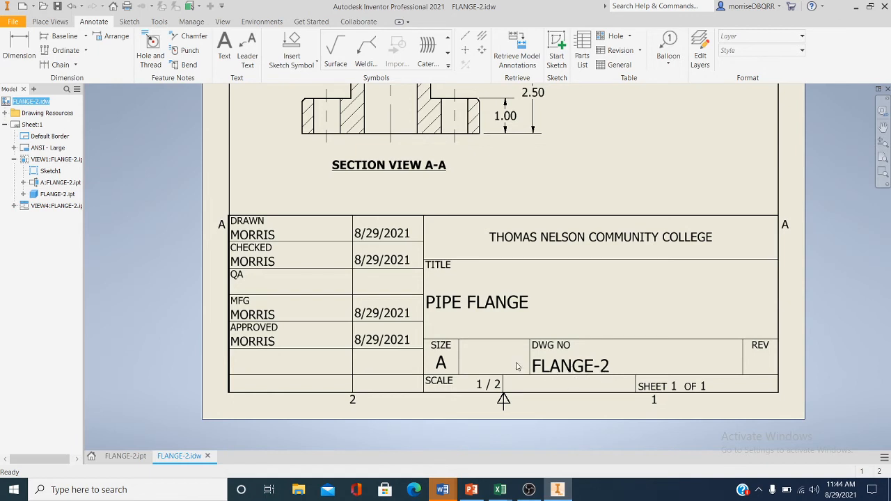
- Save the FLANGE-2 drawing with its completed title block
scroll(510, 365, "down", 6)
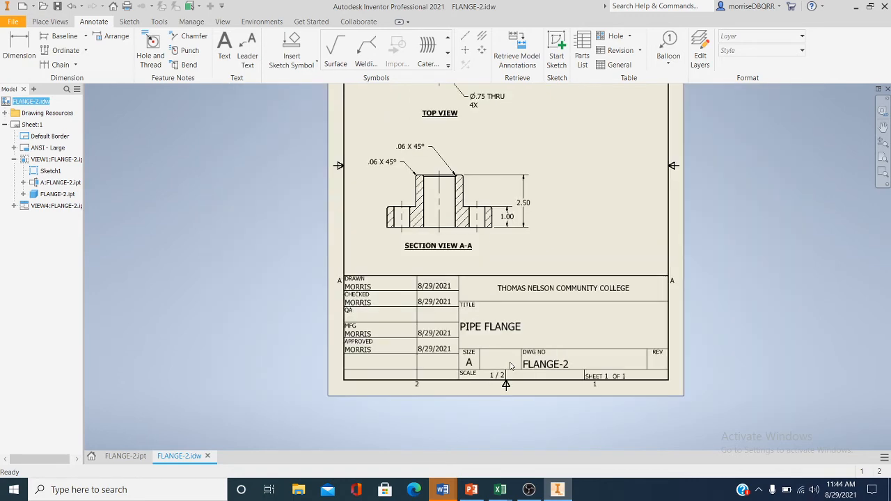
scroll(409, 329, "up", 1)
mouse_move(451, 355)
middle_mouse_down()
mouse_move(380, 330)
mouse_move(383, 348)
middle_mouse_up()
scroll(379, 332, "up", 1)
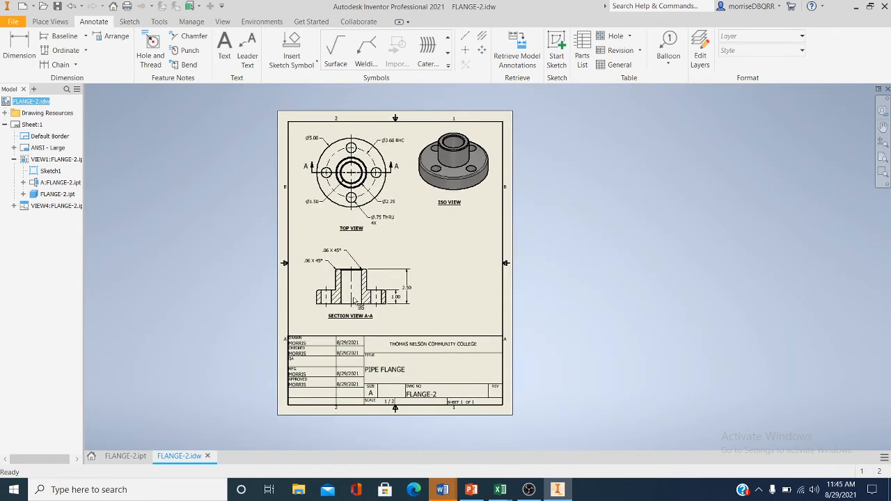
left_click(13, 22)
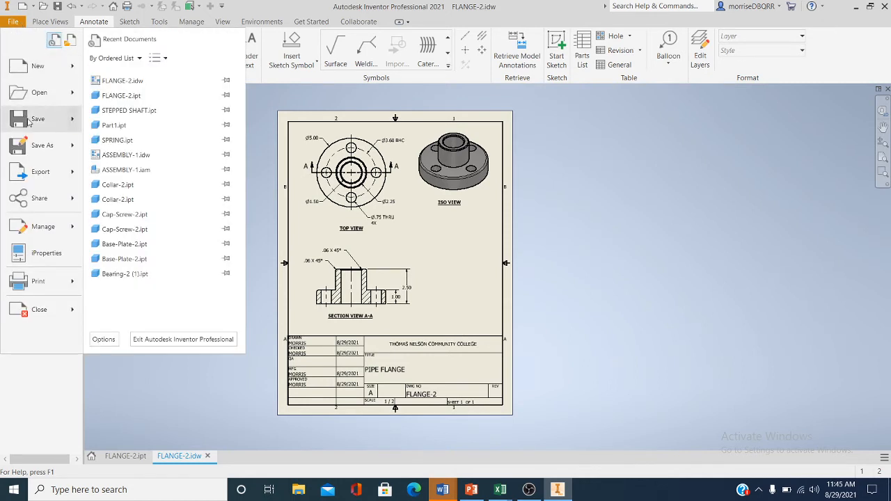
key("Escape")
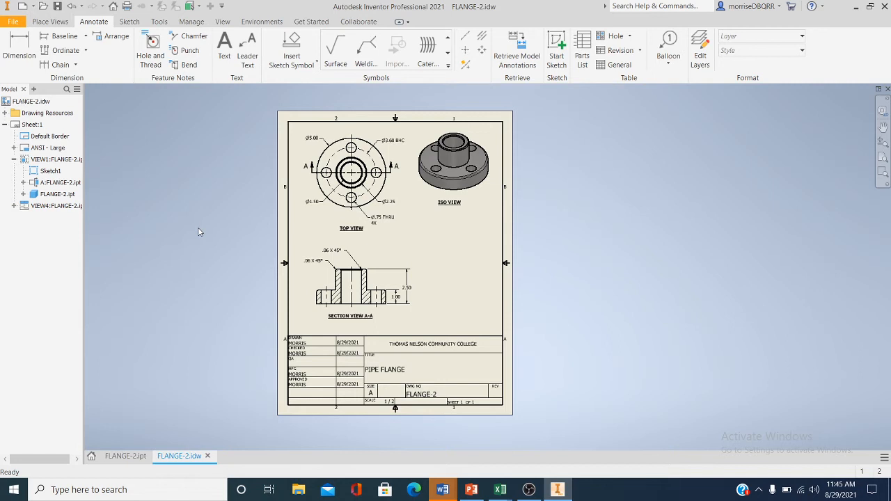
- Preview the print of the current sheet at Best fit scale and close the preview
left_click(12, 23)
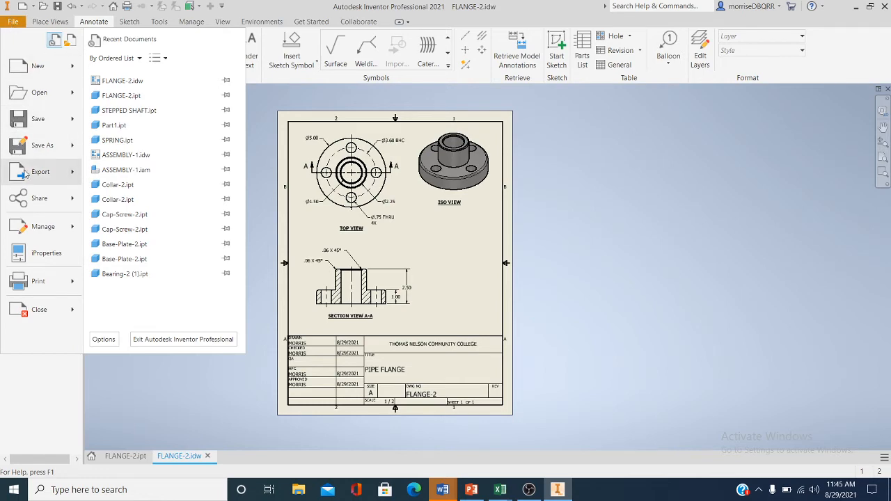
left_click(68, 287)
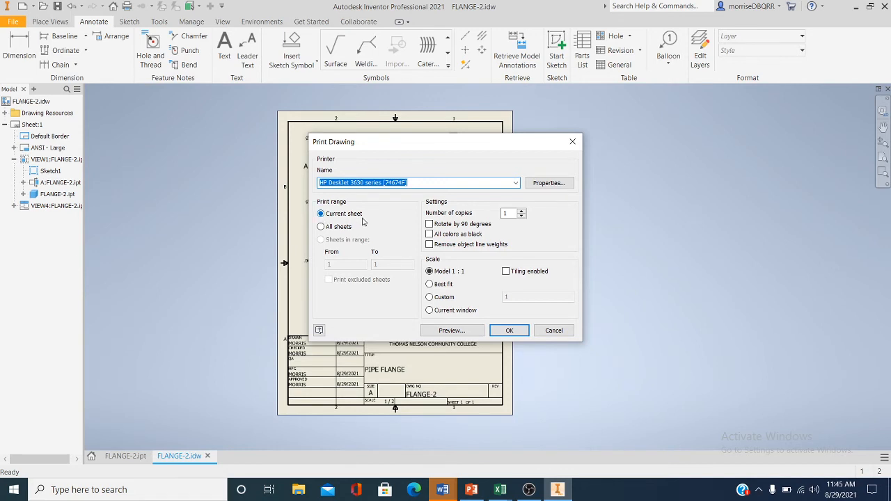
left_click(430, 284)
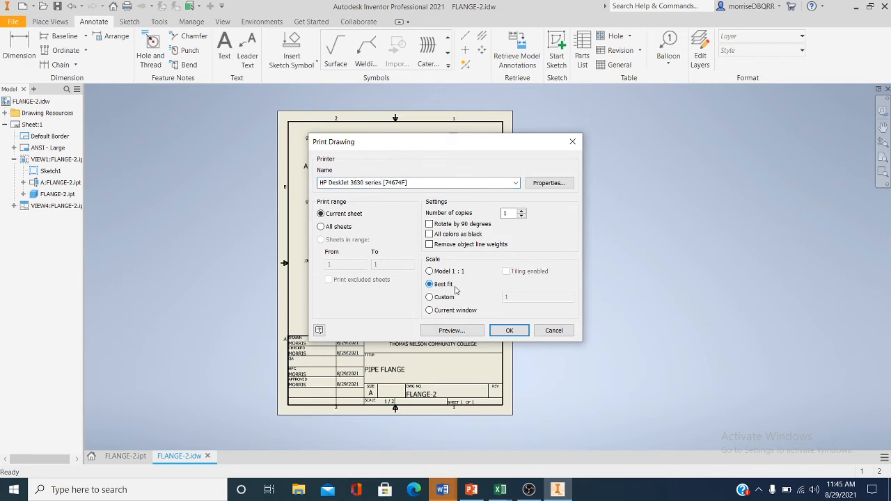
left_click(450, 330)
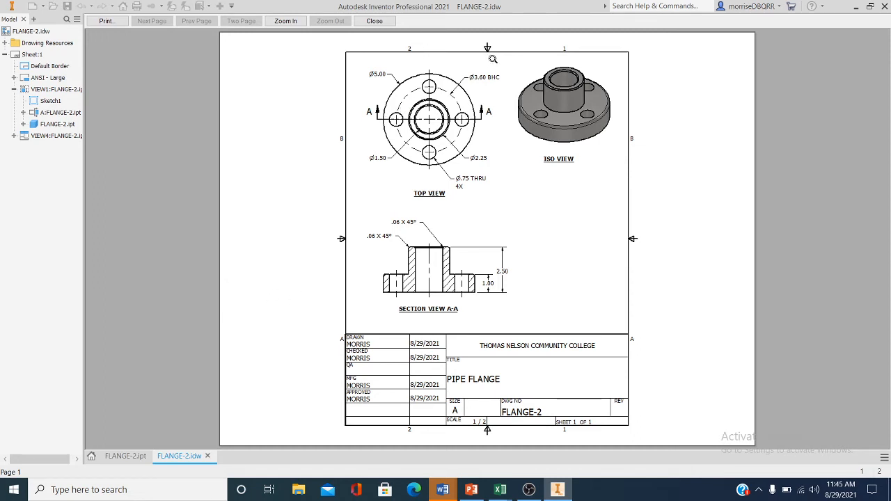
left_click(374, 22)
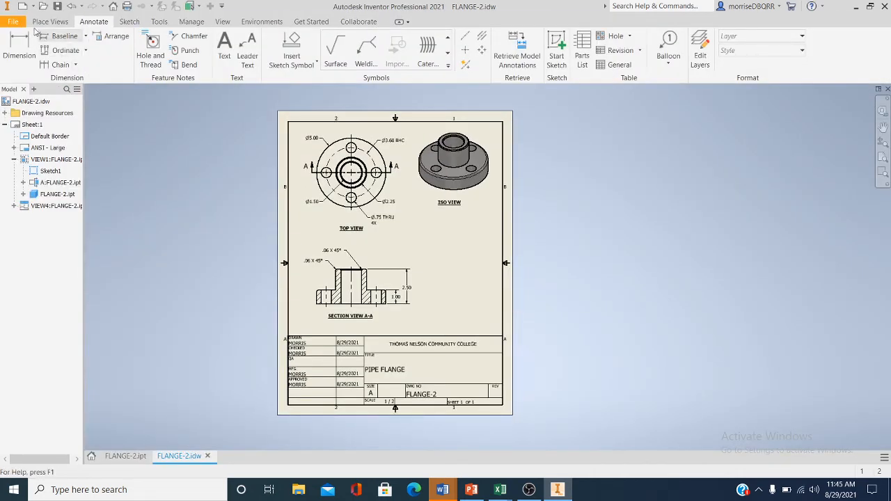
left_click(11, 22)
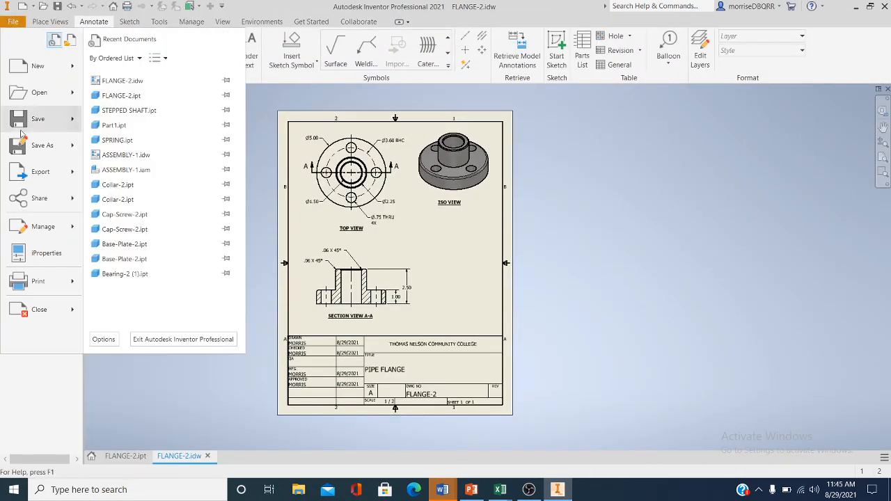
mouse_move(76, 289)
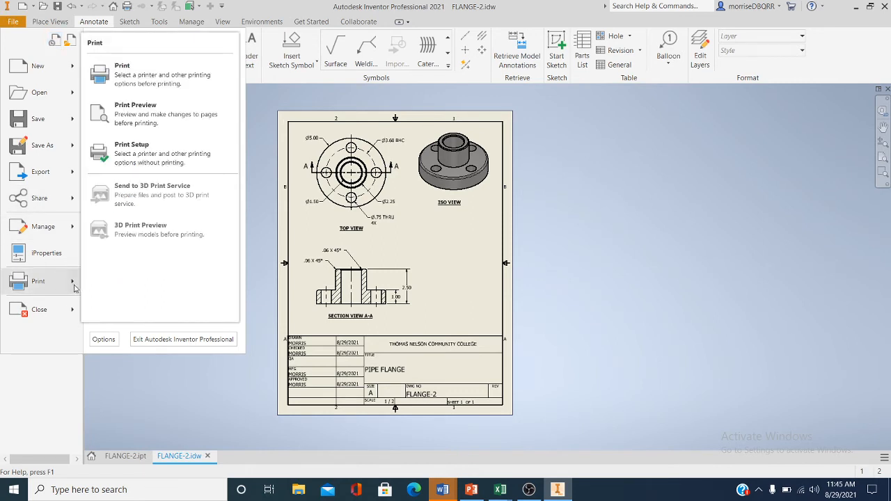
left_click(176, 387)
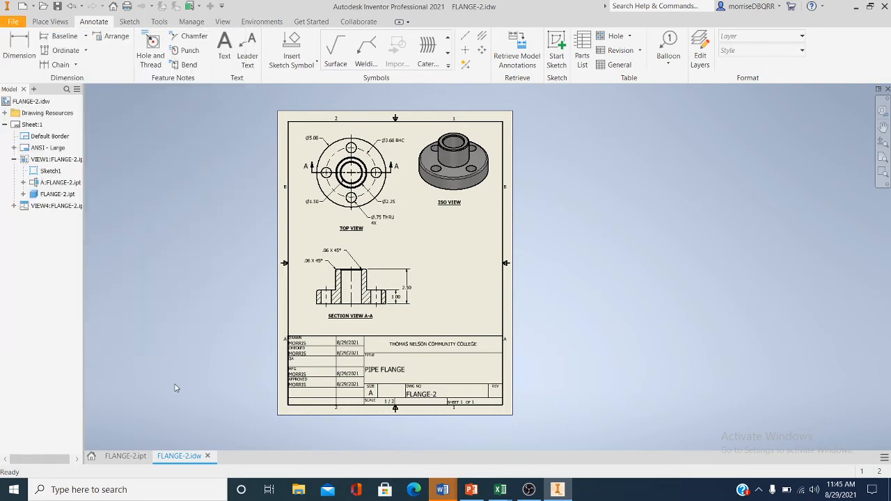
- Preview the print at Best fit scale with the sheet rotated by 90 degrees
left_click(16, 23)
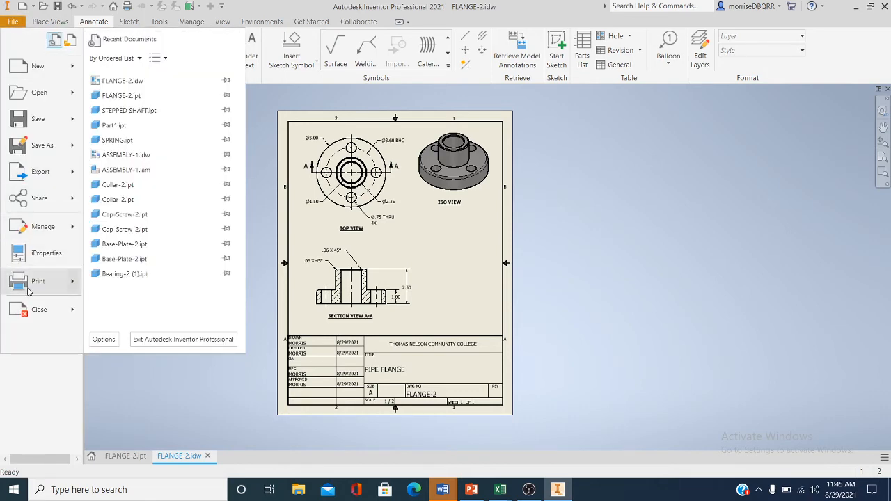
left_click(28, 285)
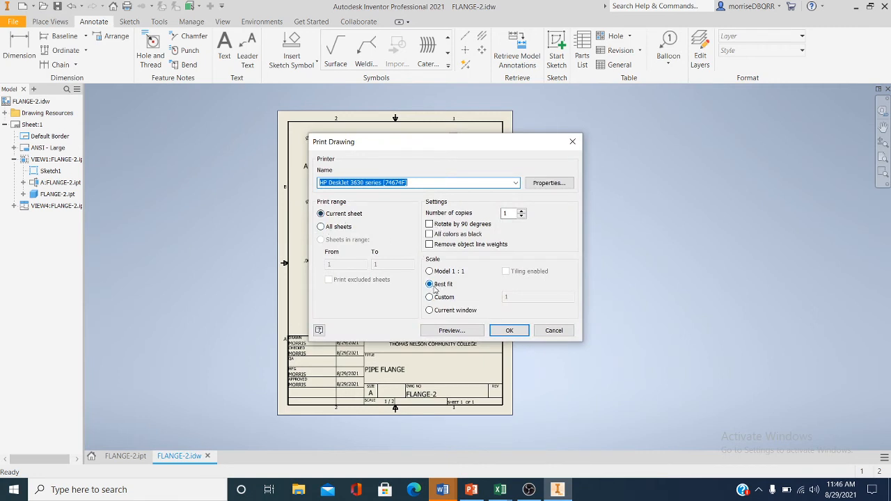
left_click(430, 224)
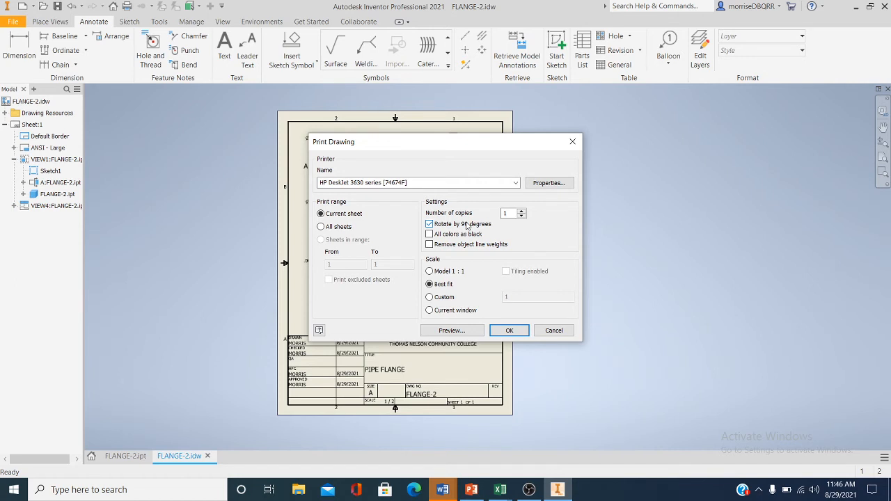
left_click(446, 331)
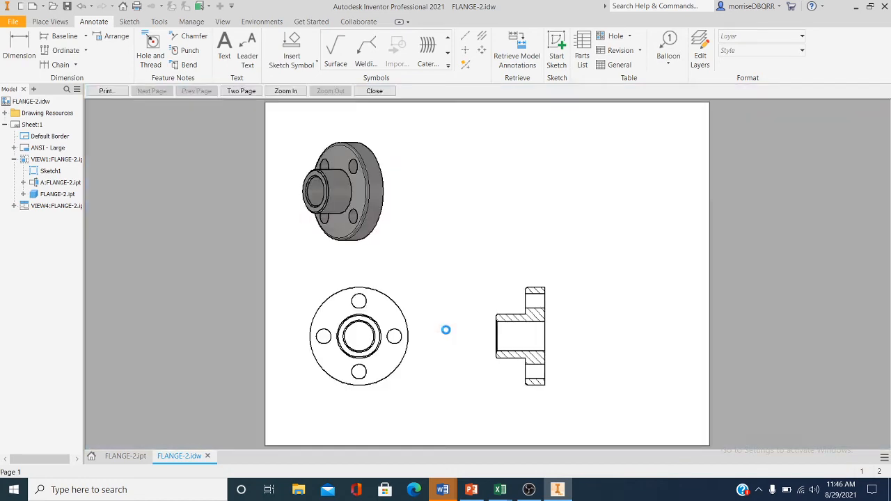
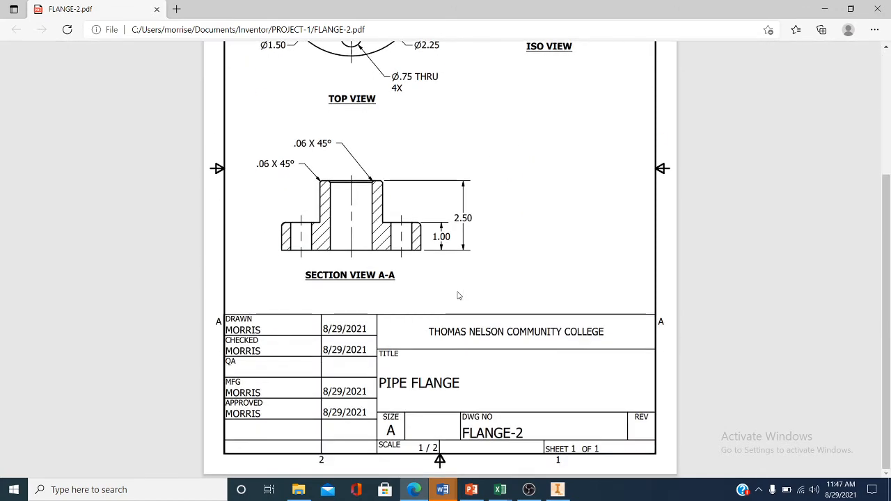
- Look over the views in FLANGE-2.pdf, and close the PDF and the PROJECT-1 folder window
scroll(457, 295, "up", 3)
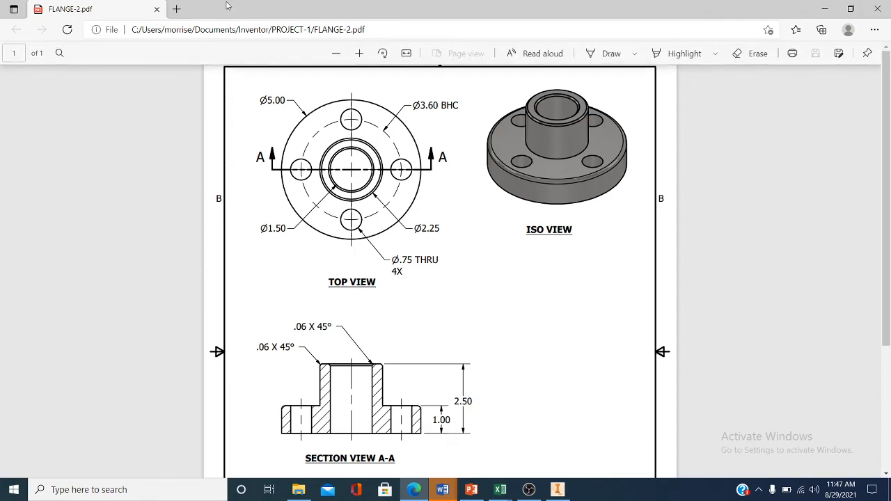
left_click(157, 10)
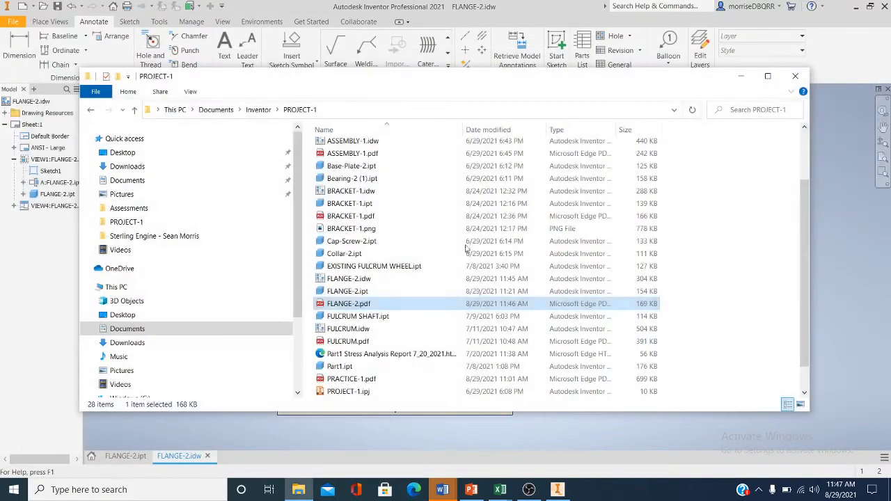
left_click(794, 76)
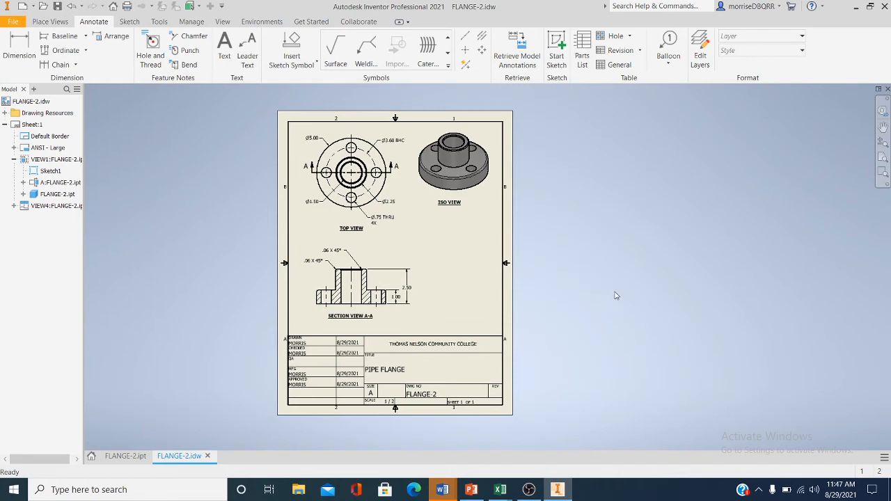
- Close the FLANGE-2 drawing and return to the flange part model
scroll(192, 319, "down", 3)
scroll(193, 319, "up", 3)
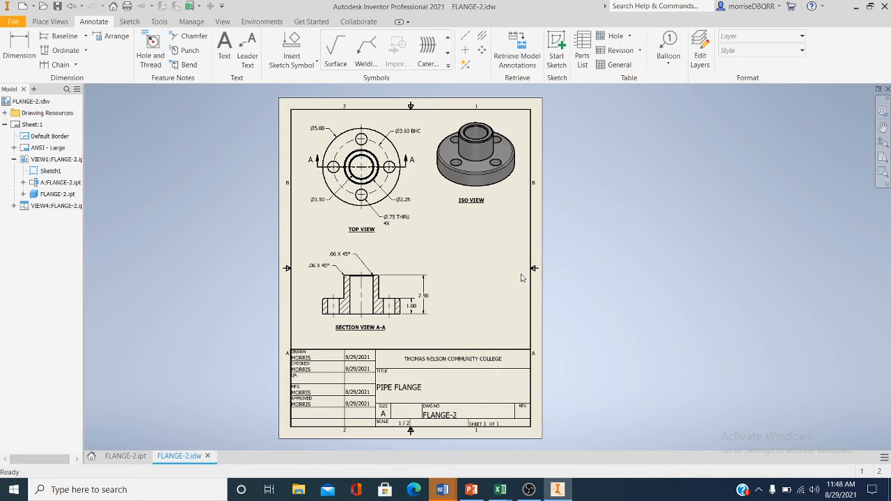
left_click(19, 26)
left_click(37, 310)
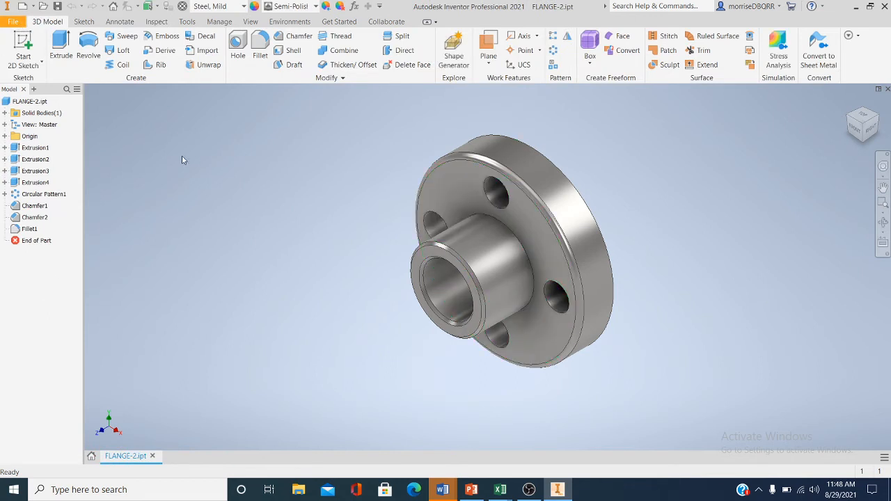
- Export the flange part model as a PNG image named FLANGE-2.png in the PROJECT-1 folder
left_click(14, 24)
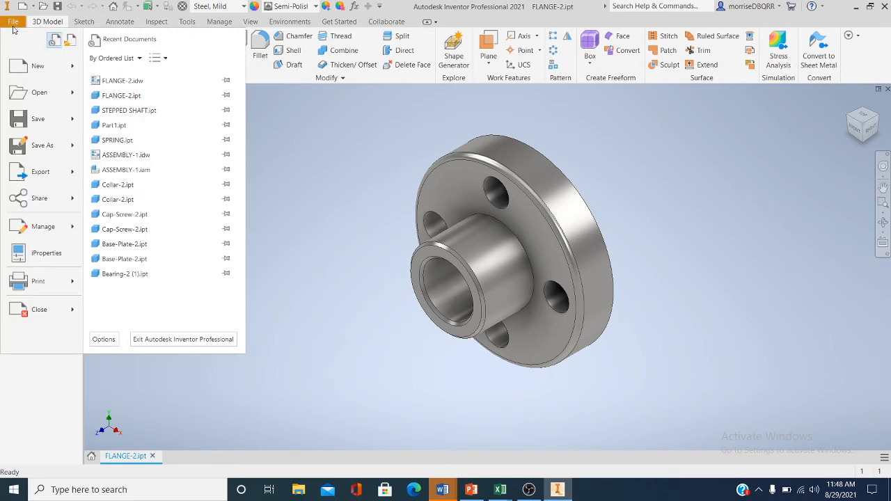
mouse_move(59, 149)
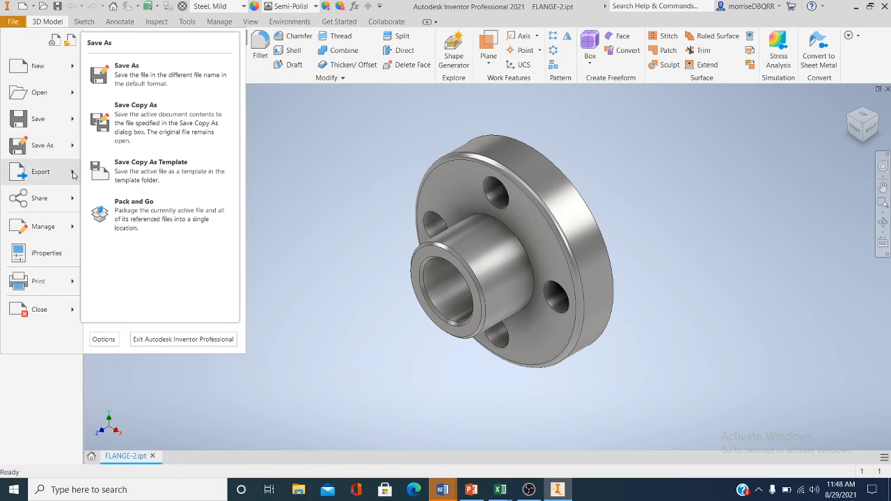
mouse_move(73, 175)
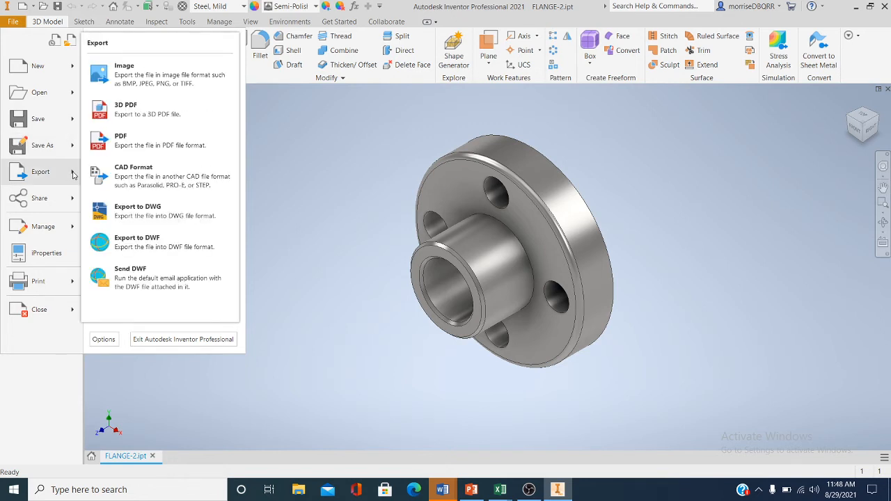
left_click(175, 82)
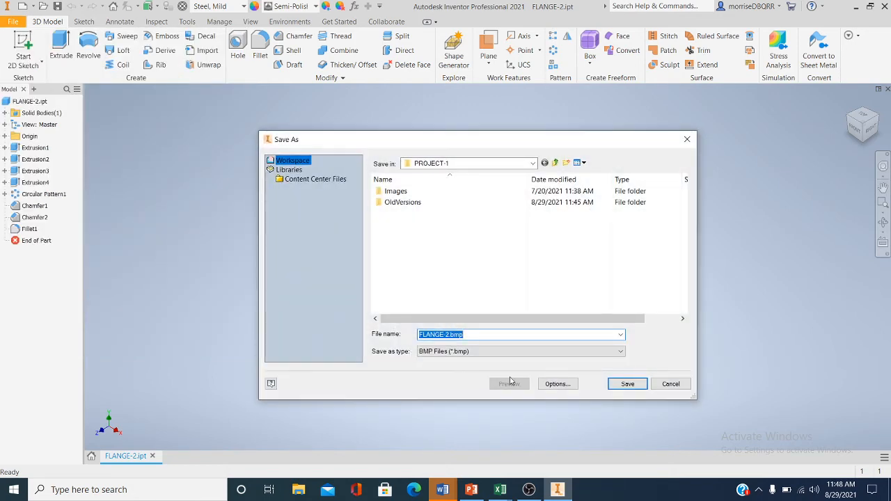
left_click(618, 353)
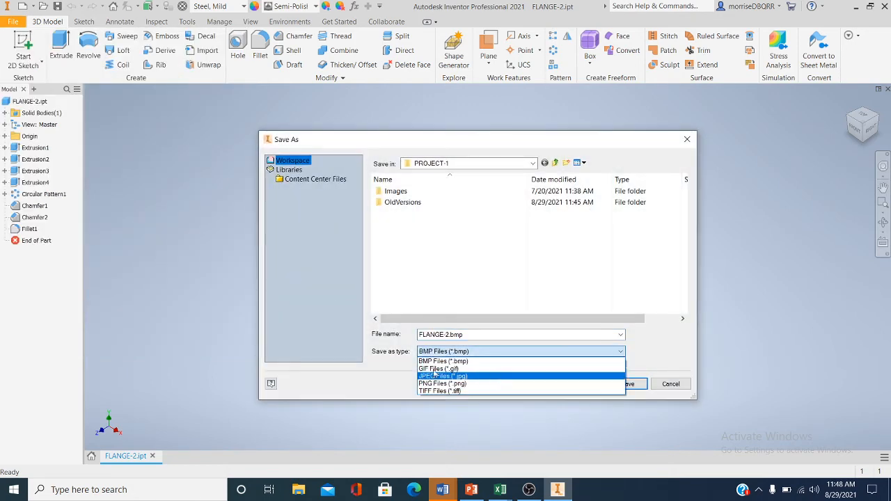
left_click(436, 384)
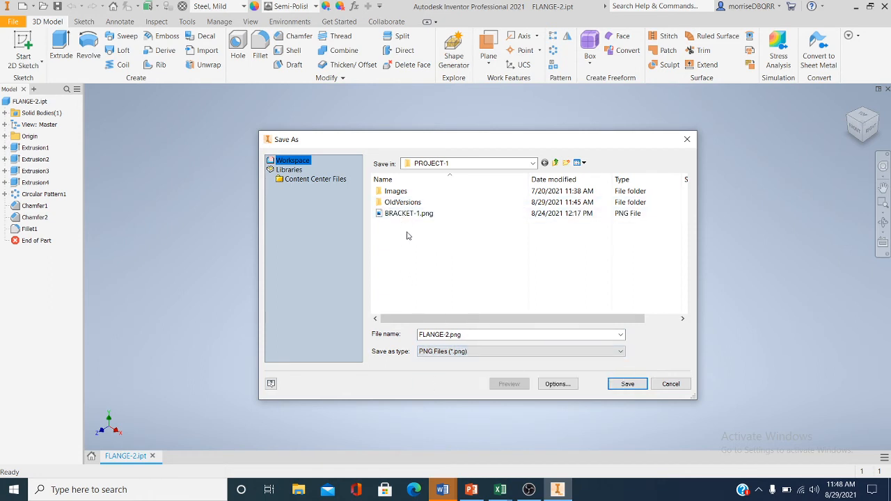
left_click(625, 385)
left_click(625, 385)
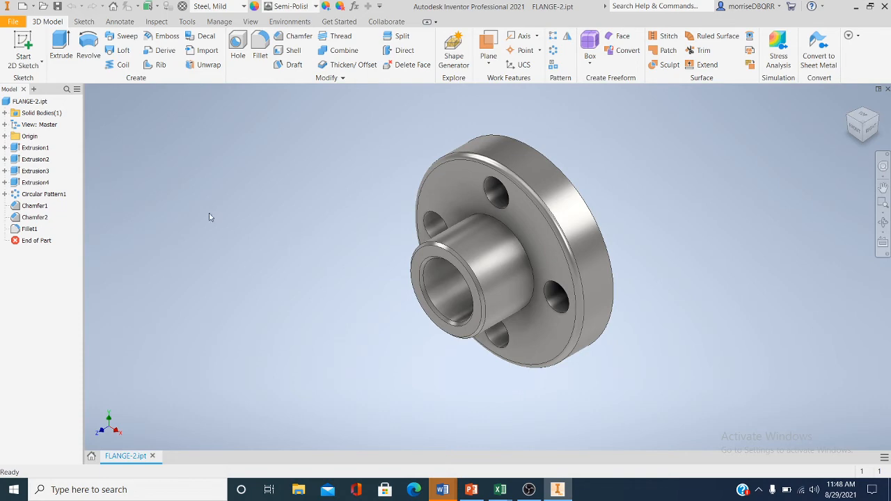
- Close the flange part and create a new part from the English Standard (in).ipt template
left_click(13, 22)
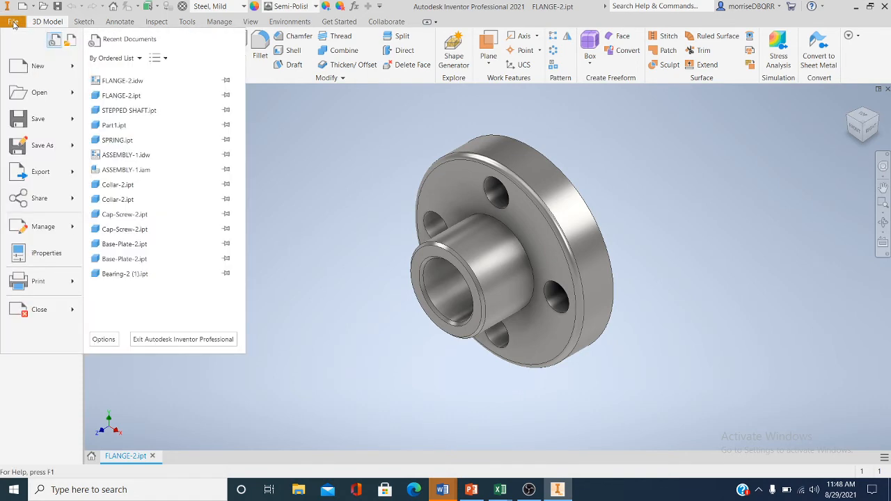
left_click(41, 314)
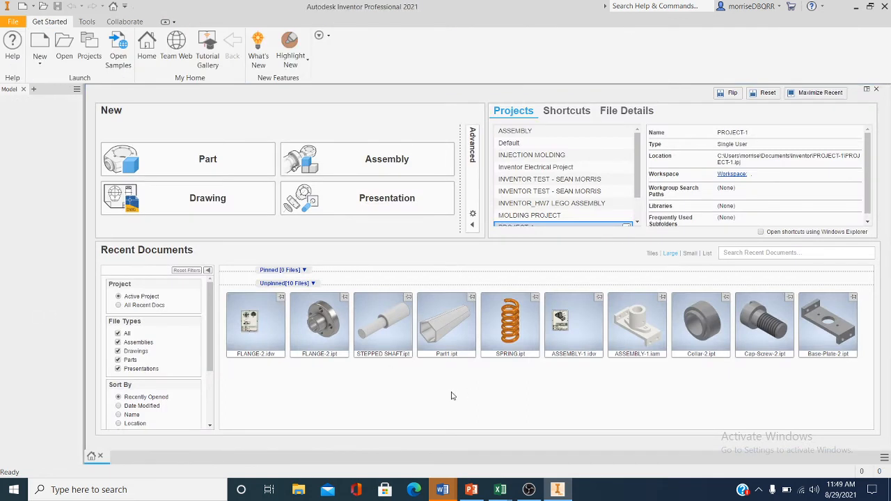
left_click(13, 23)
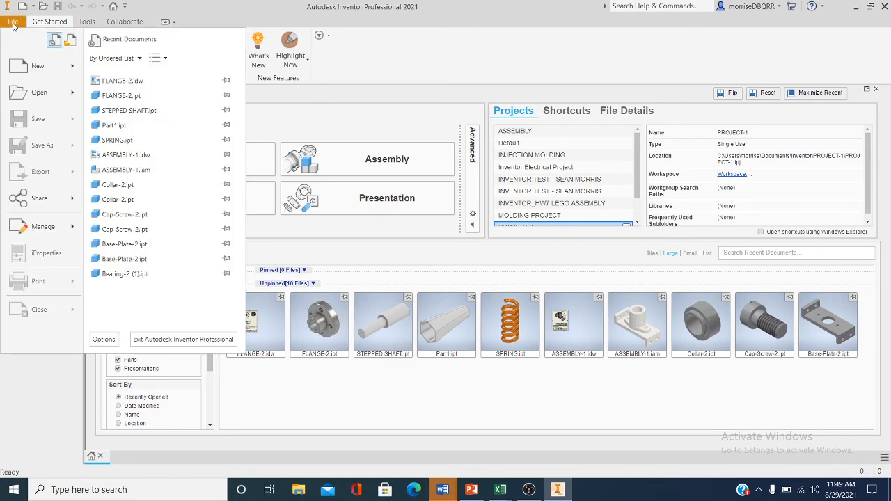
left_click(31, 70)
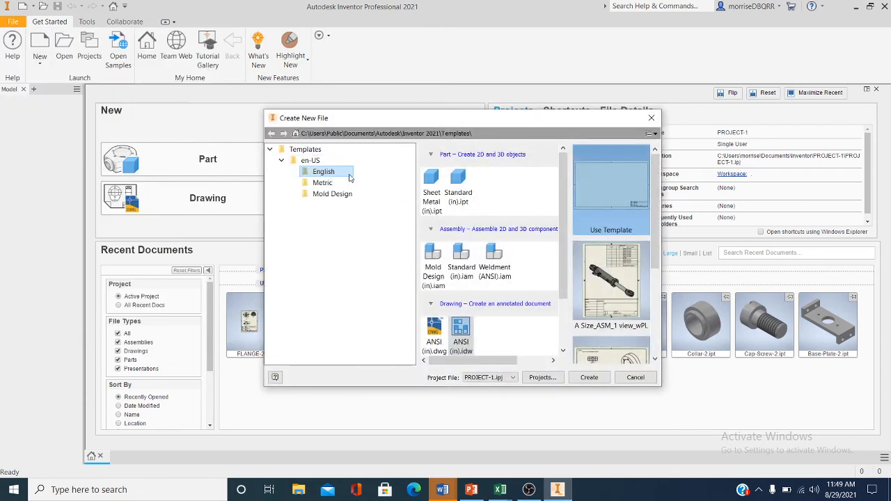
left_click(460, 200)
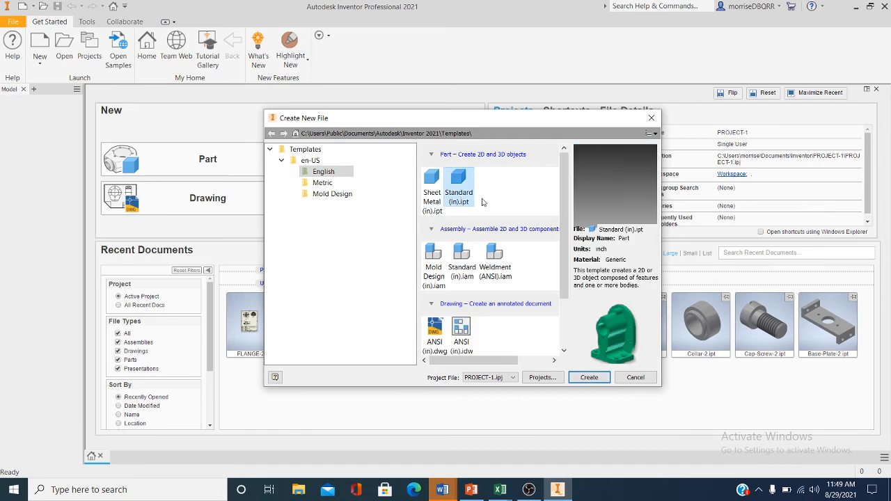
left_click(589, 377)
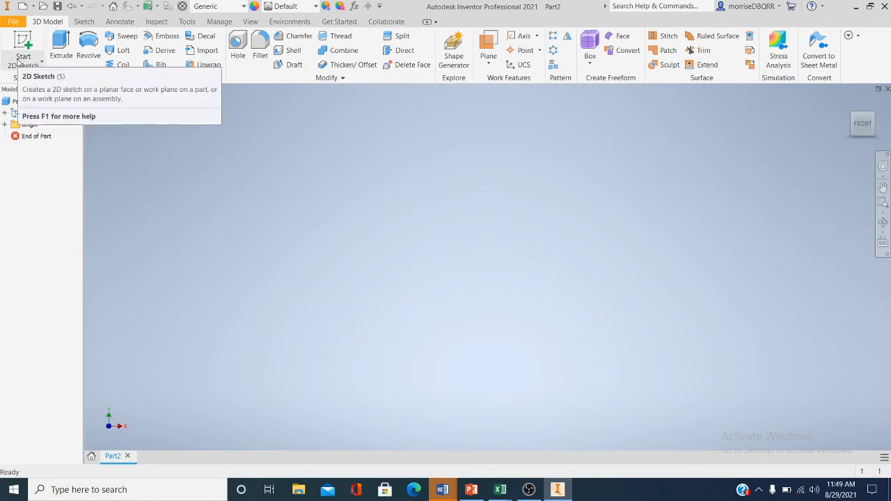
- Start a 2D sketch on the XY plane of the new part
left_click(19, 63)
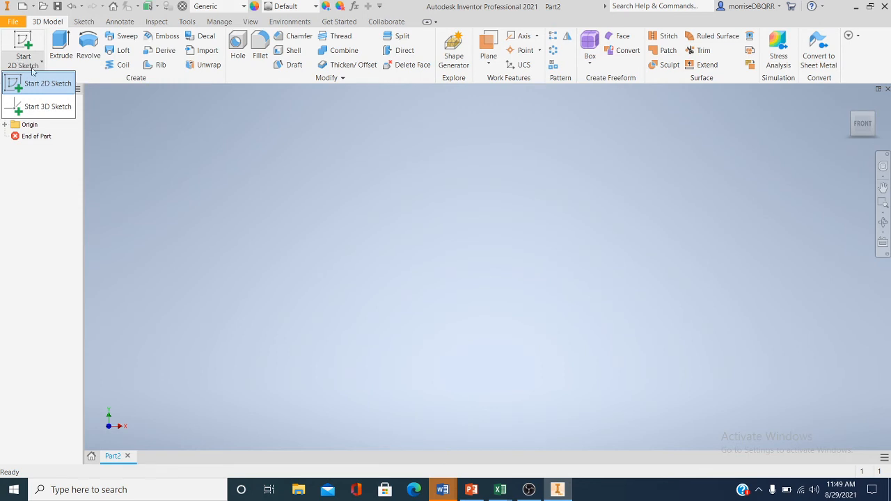
left_click(56, 92)
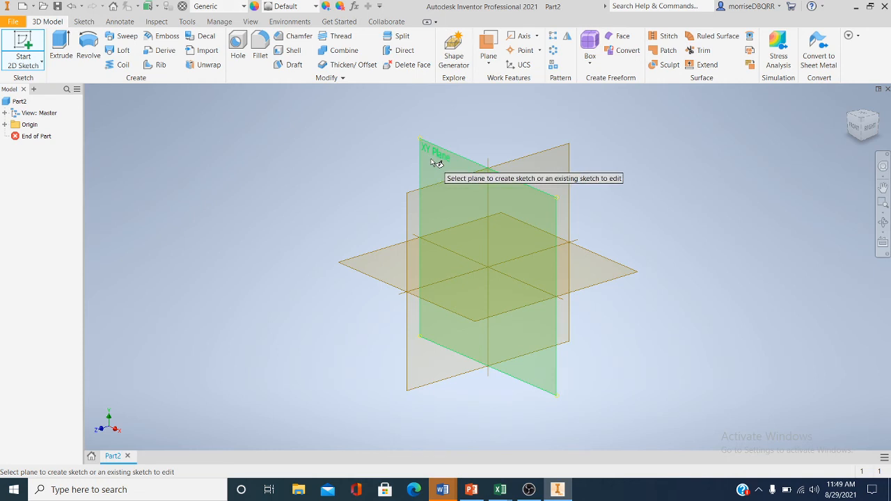
left_click(436, 163)
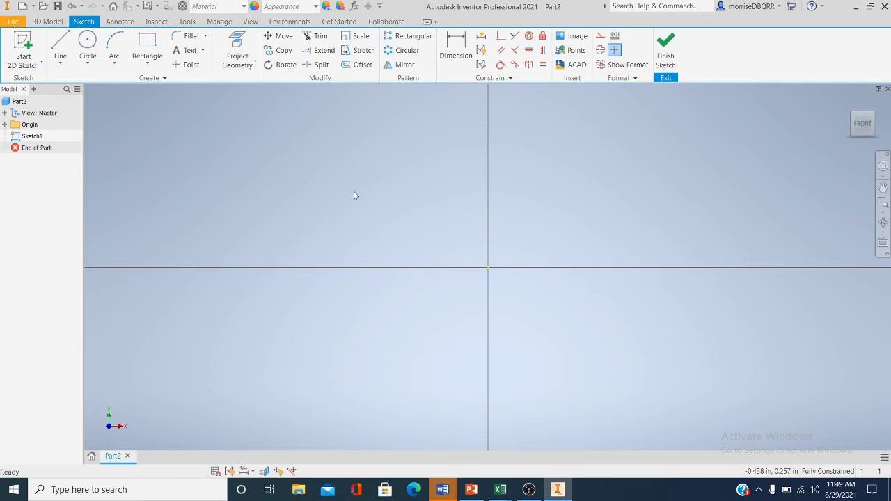
left_click(60, 64)
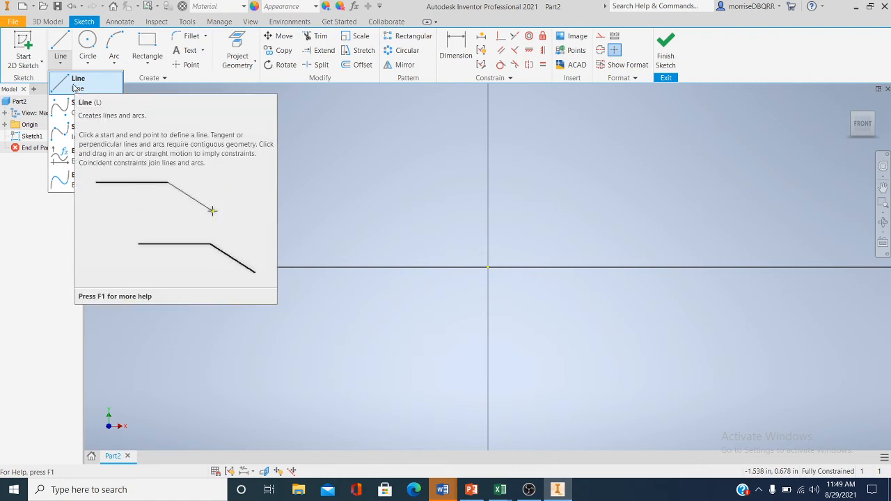
left_click(404, 145)
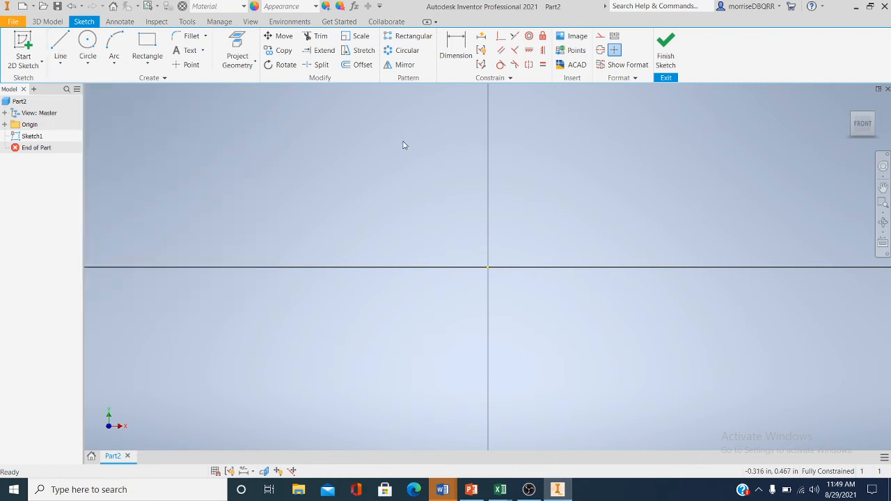
left_click(59, 62)
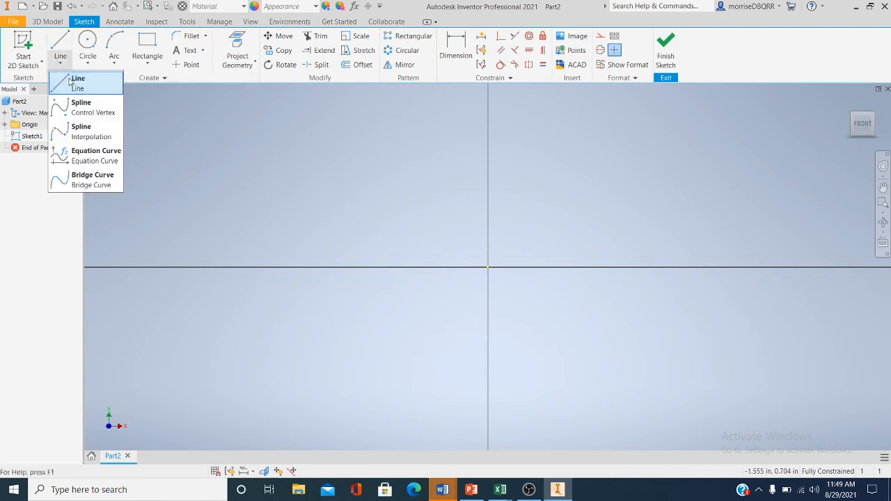
left_click(75, 83)
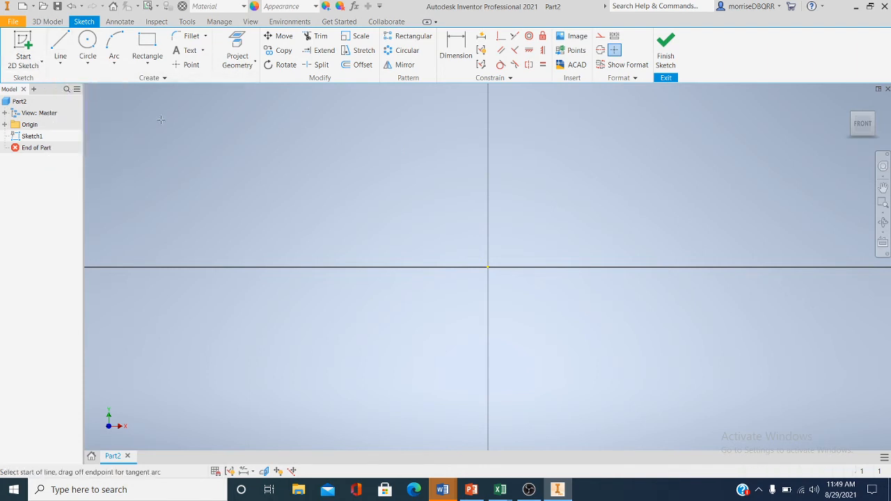
left_click(487, 267)
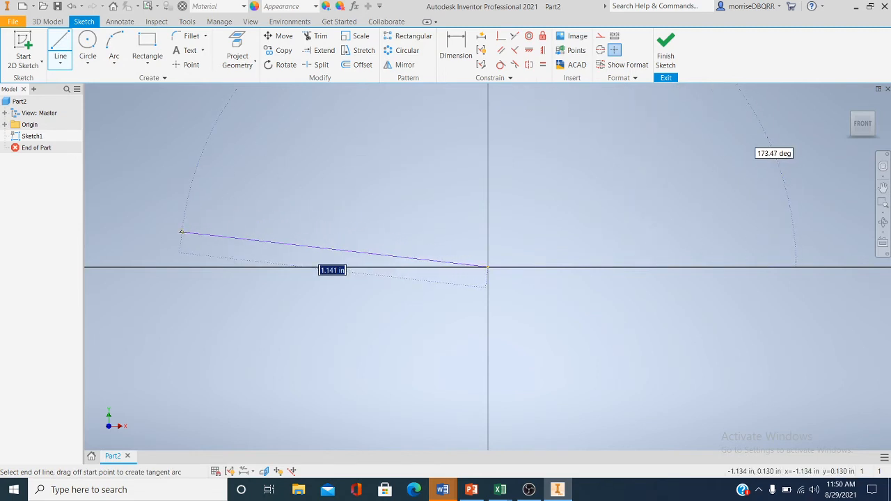
middle_click_drag(182, 228, 296, 280)
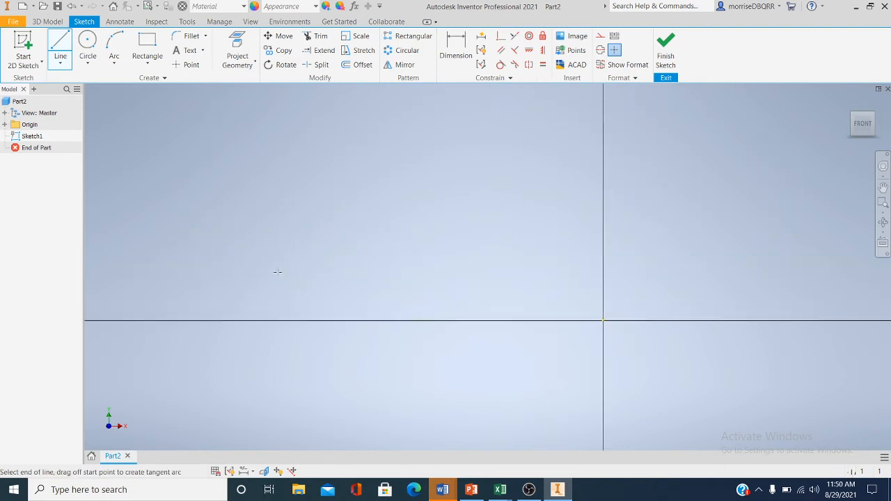
left_click(265, 320)
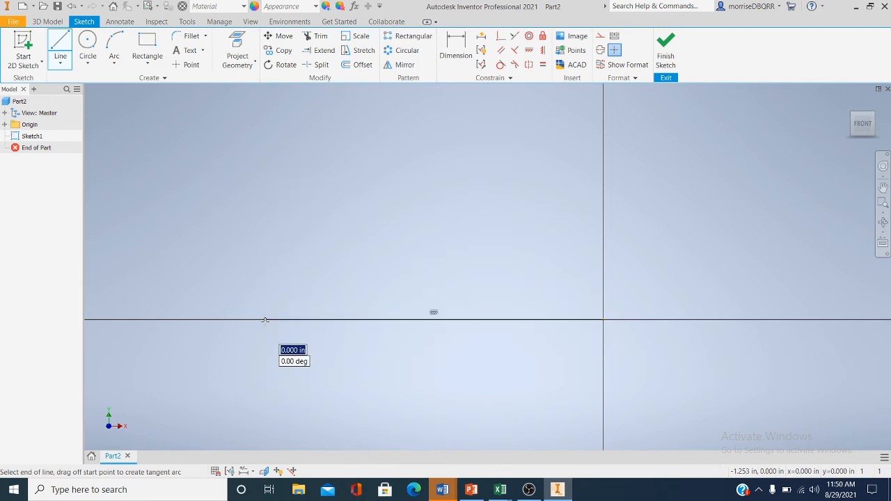
right_click(235, 233)
left_click(272, 245)
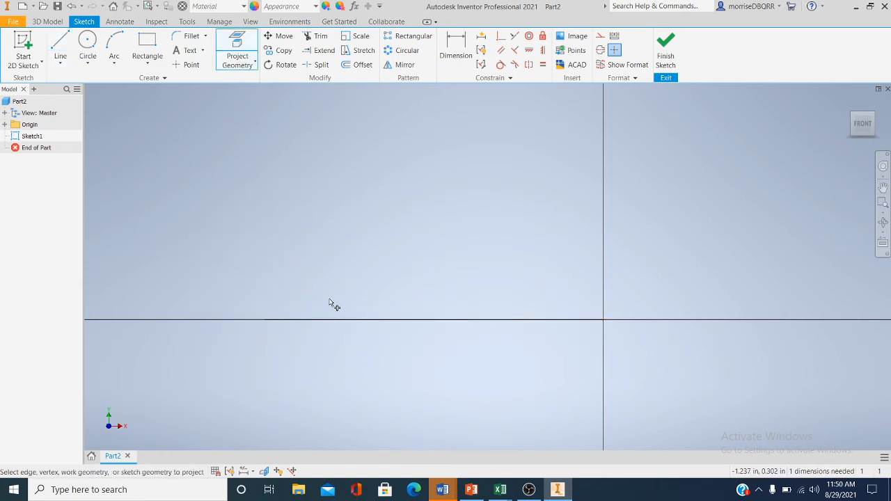
right_click(347, 278)
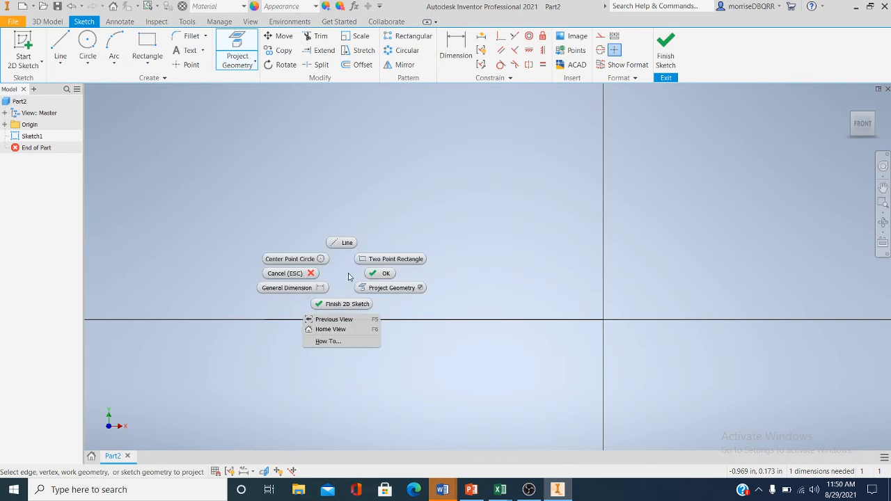
left_click(390, 275)
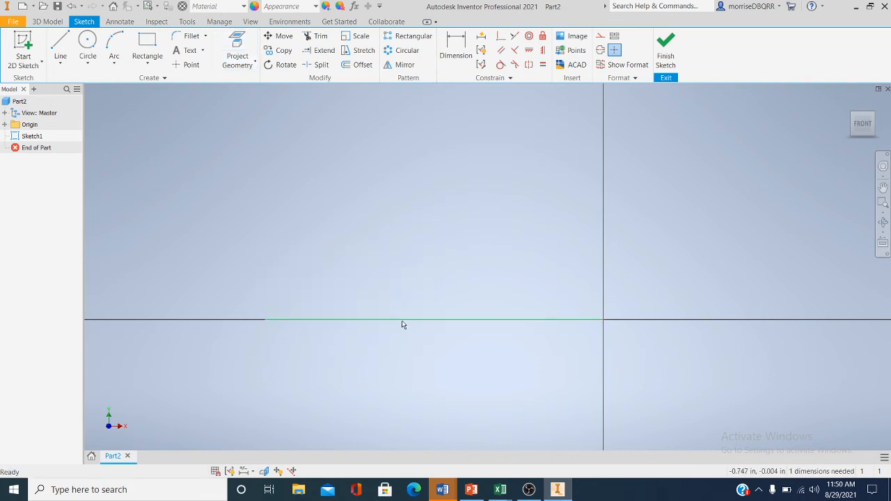
left_click(71, 7)
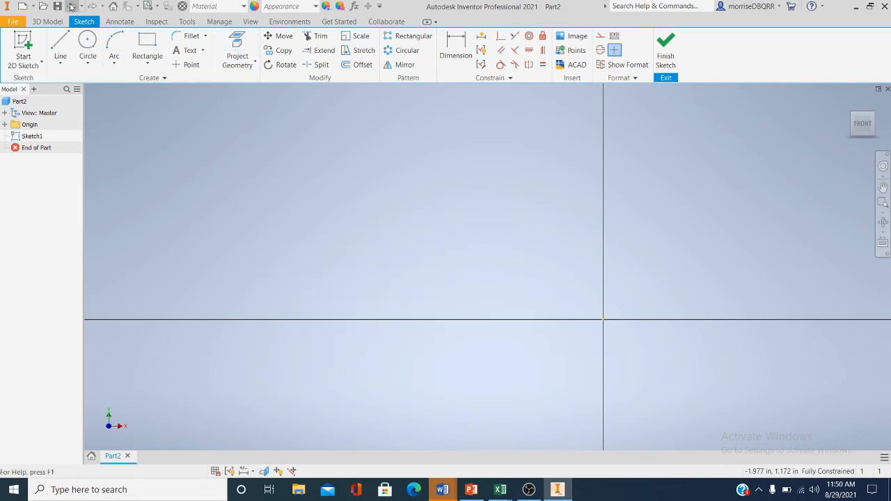
- Draw a horizontal line about 1.2 in long from the origin along the negative X axis
left_click(61, 64)
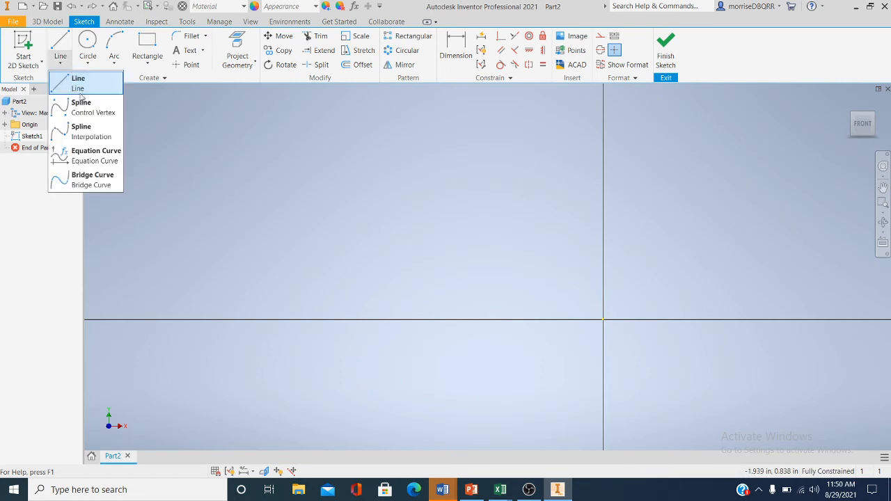
left_click(82, 86)
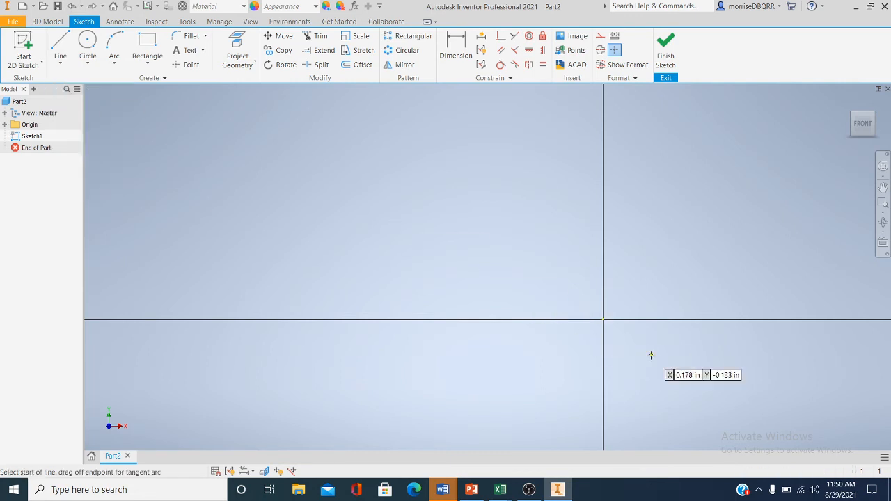
left_click(603, 320)
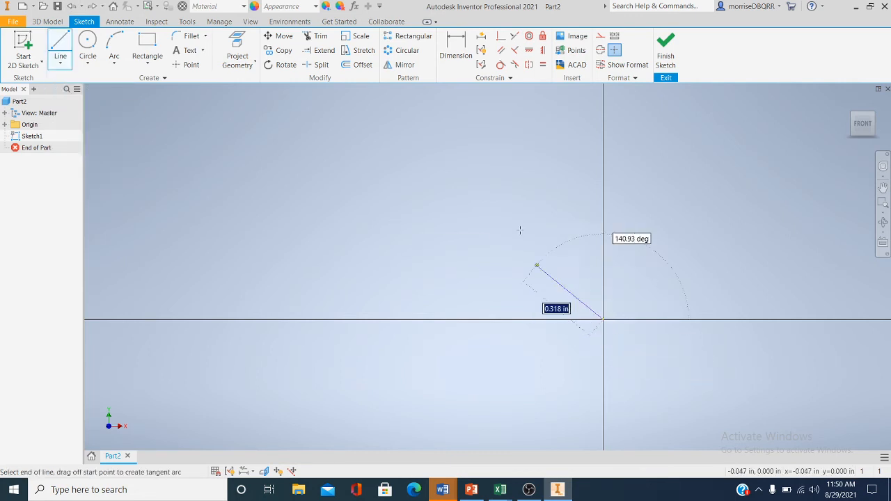
left_click(280, 319)
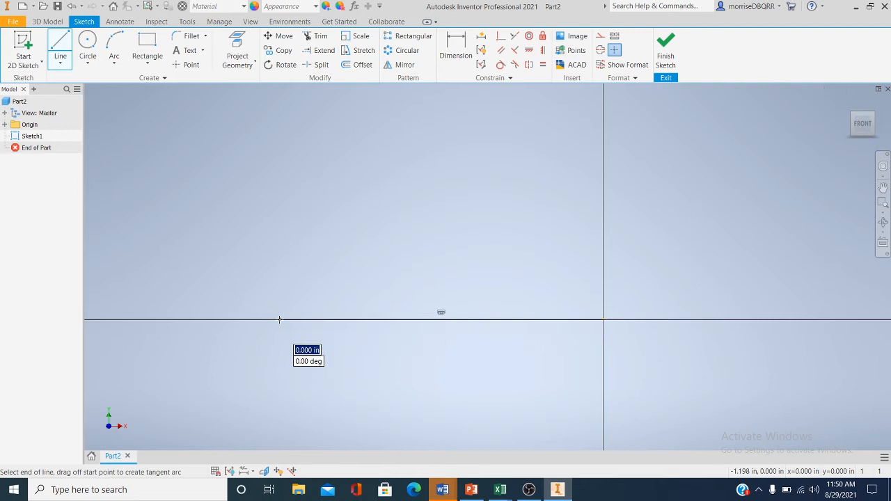
right_click(307, 292)
left_click(334, 295)
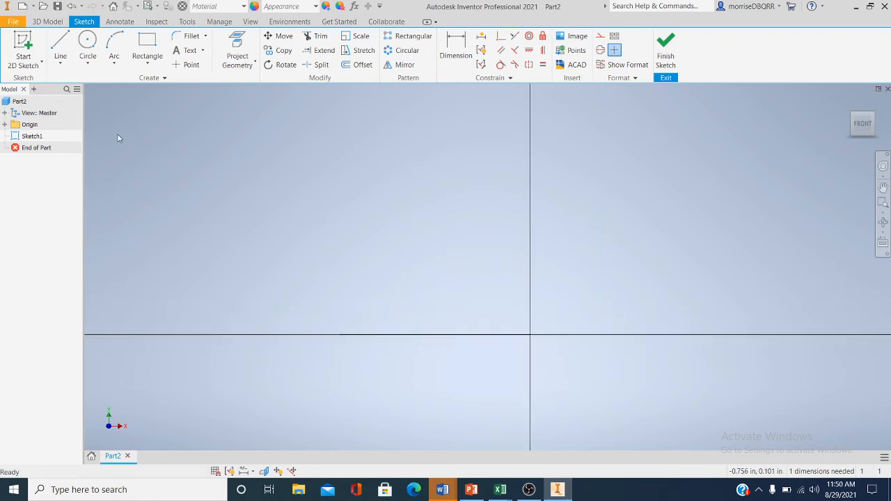
- Sketch an open L-shaped profile about 0.25 in above the axis, with a 1.2 in long arm and a 0.275 in wide upright ending on the Y axis
left_click(62, 66)
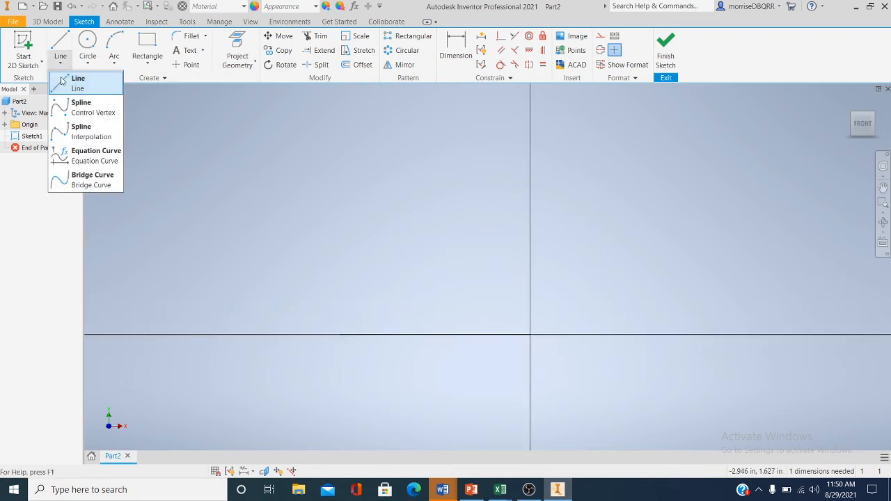
left_click(65, 83)
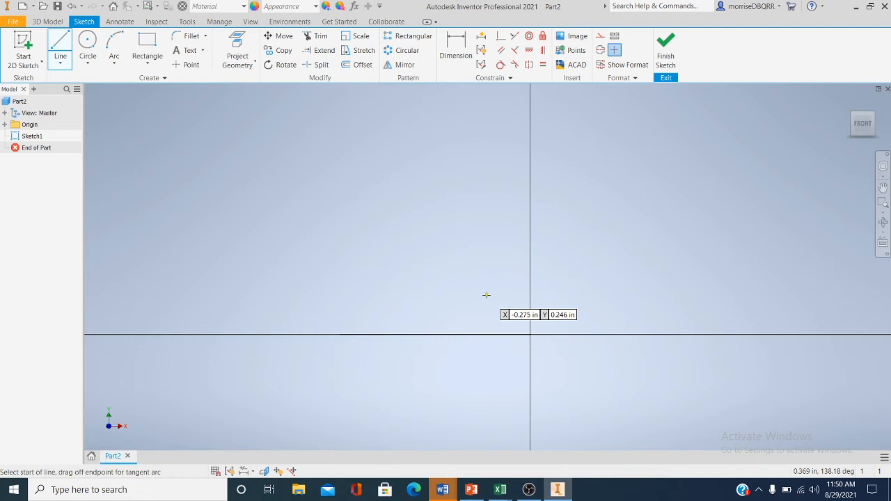
left_click(486, 295)
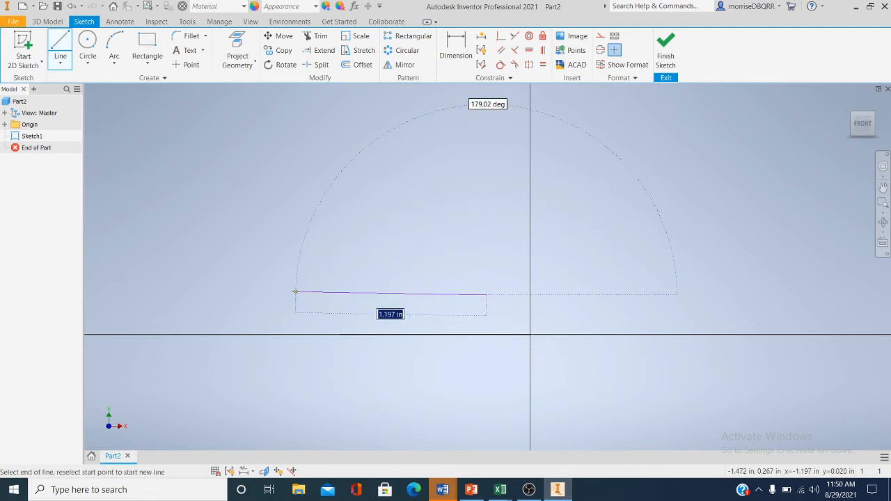
left_click(294, 295)
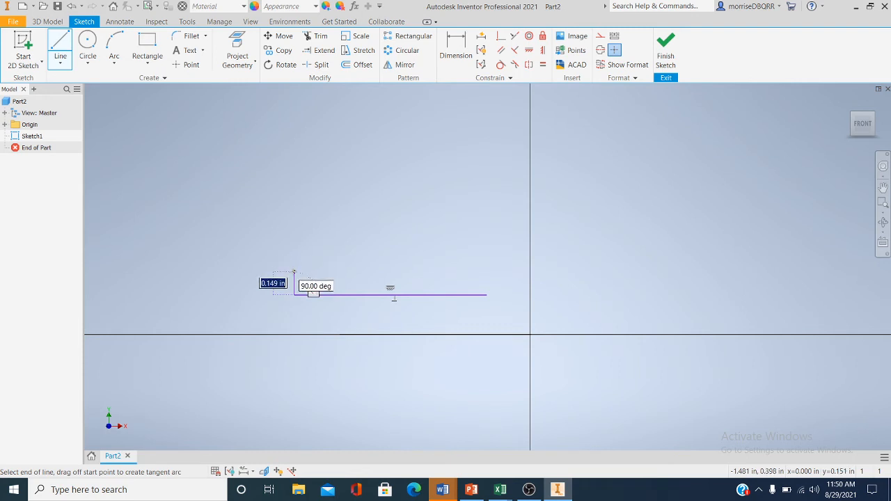
left_click(293, 273)
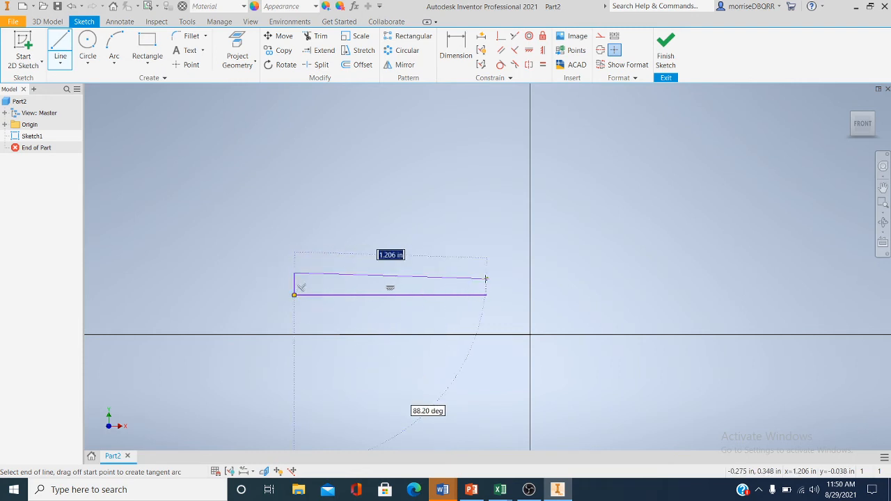
left_click(486, 273)
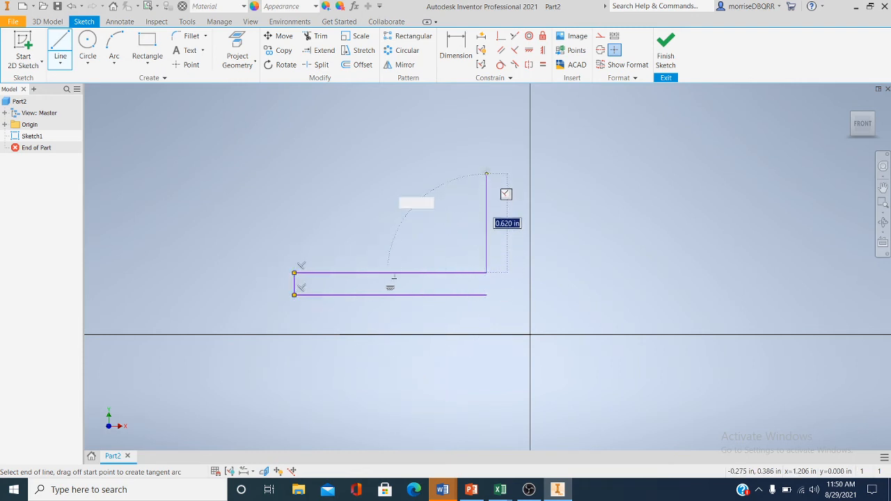
left_click(529, 170)
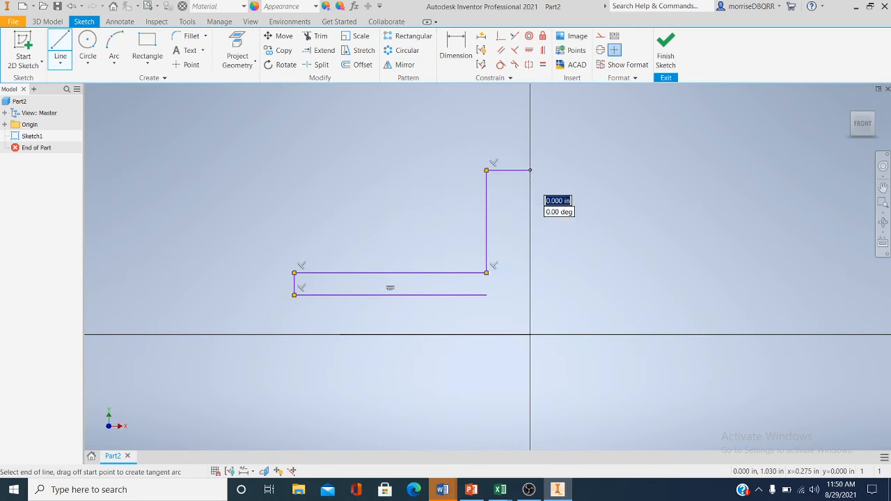
left_click(530, 295)
right_click(554, 275)
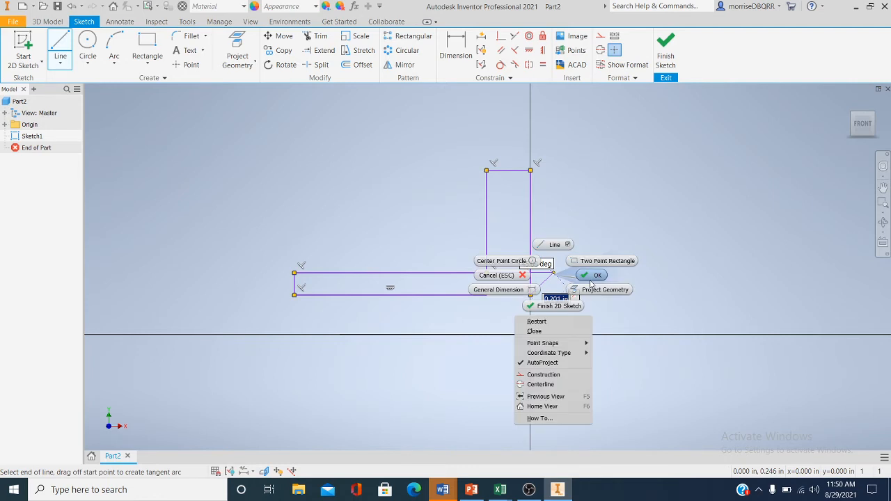
left_click(590, 278)
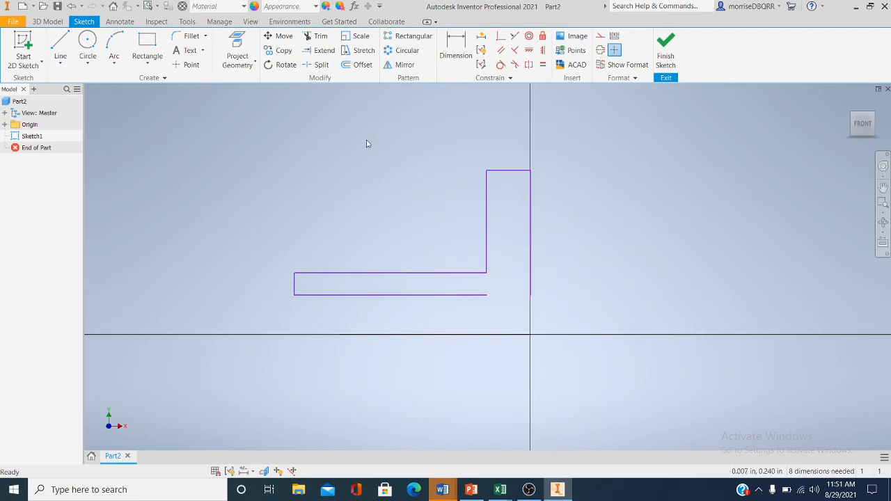
- Try to extend the profile's lower horizontal line to the vertical line on the Y axis, and undo the extension
left_click(322, 53)
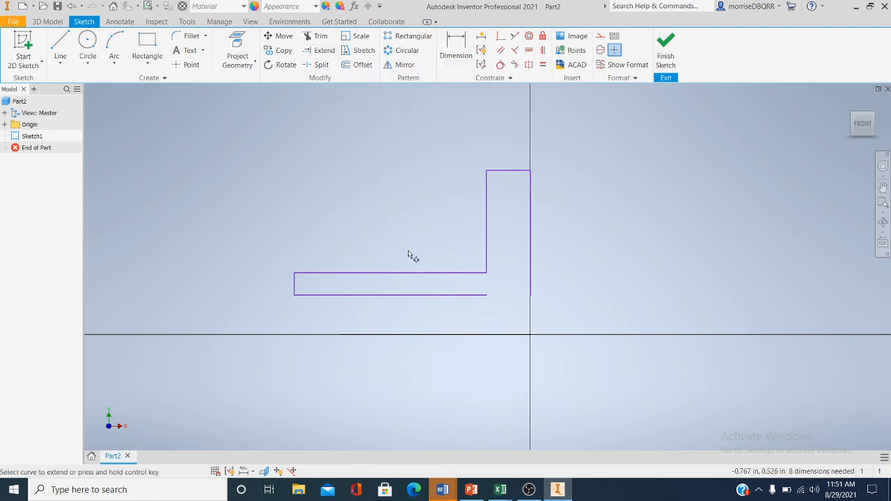
left_click(475, 297)
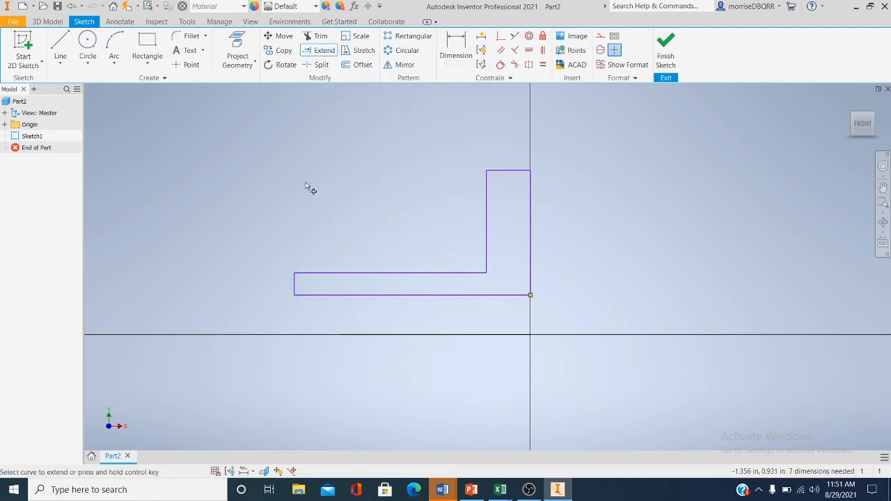
right_click(240, 173)
left_click(278, 170)
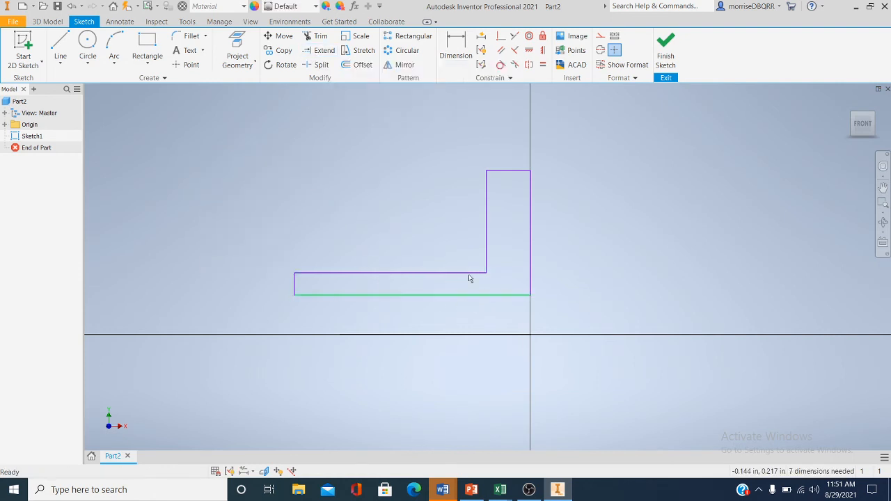
left_click(71, 6)
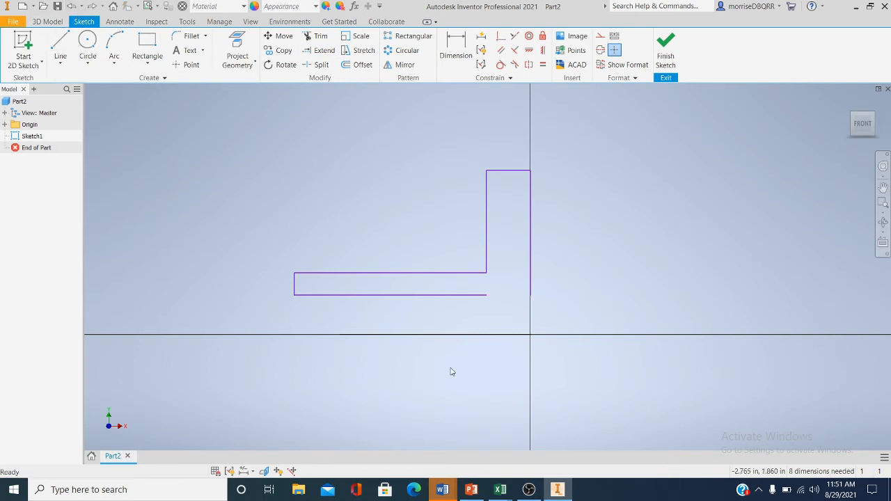
- Delete the vertical line on the Y axis and redraw it from the upright's top corner down to the level of the lower horizontal line
left_click(529, 295)
right_click(529, 287)
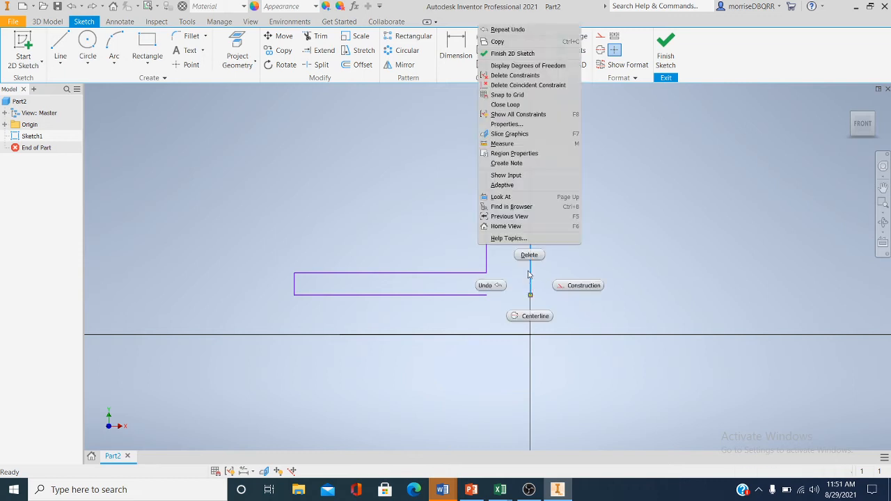
left_click(527, 254)
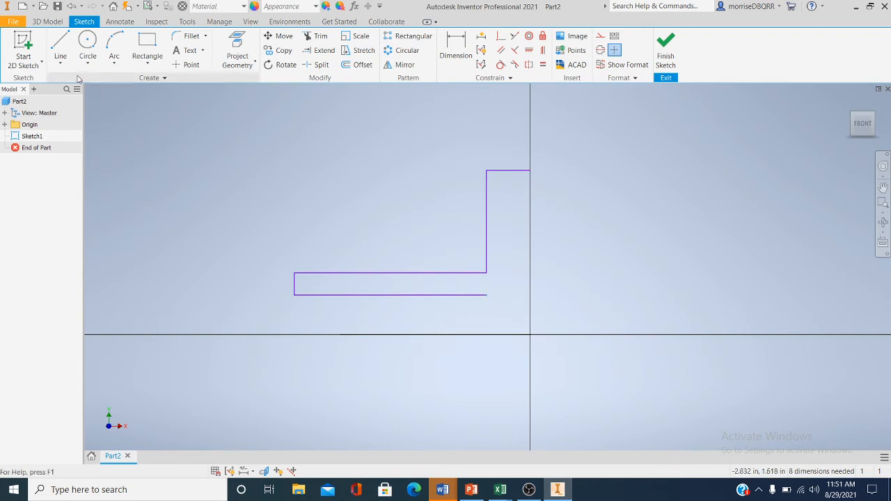
left_click(61, 62)
left_click(66, 84)
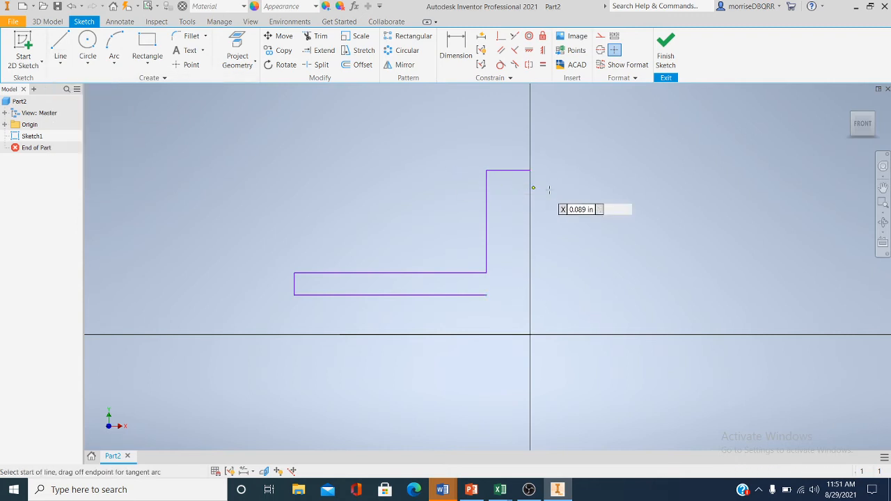
left_click(529, 170)
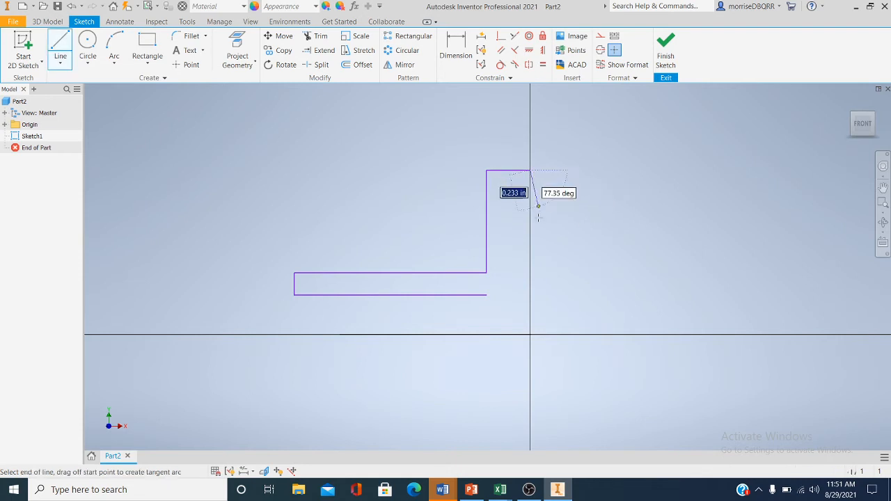
left_click(529, 296)
right_click(592, 267)
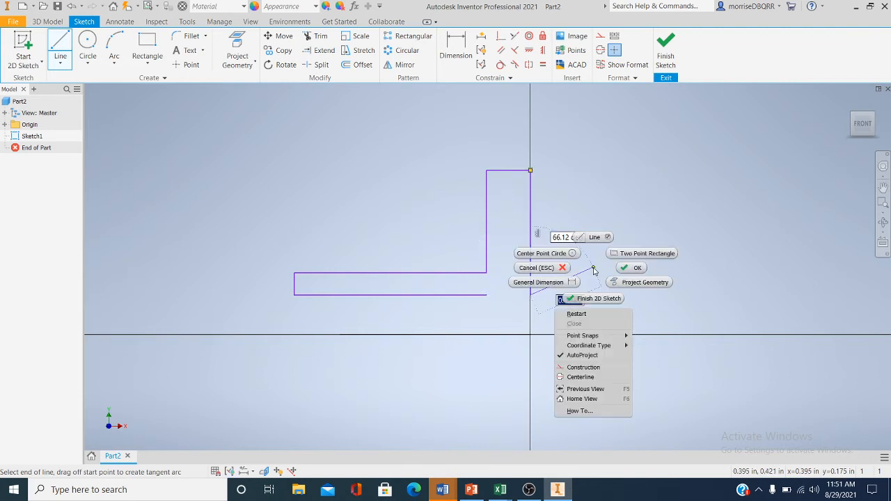
left_click(630, 270)
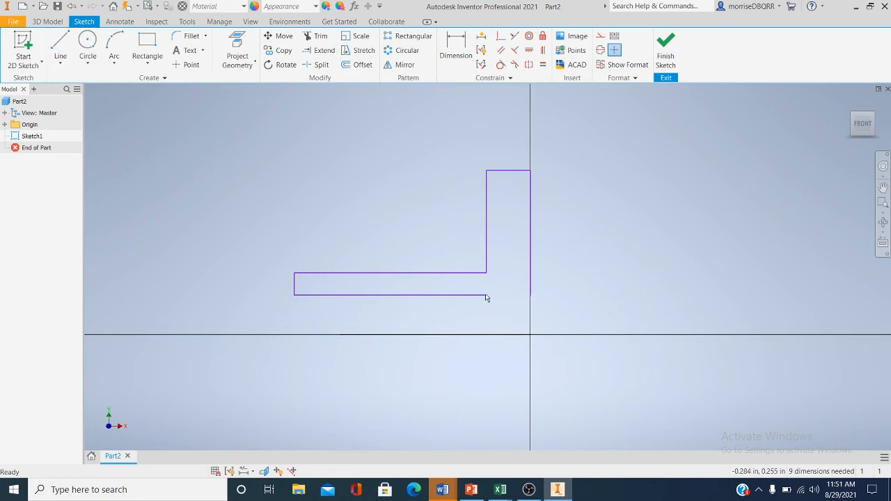
- Extend the lower horizontal line to the vertical line on the Y axis to close the L-shaped profile
mouse_move(487, 297)
left_click(323, 54)
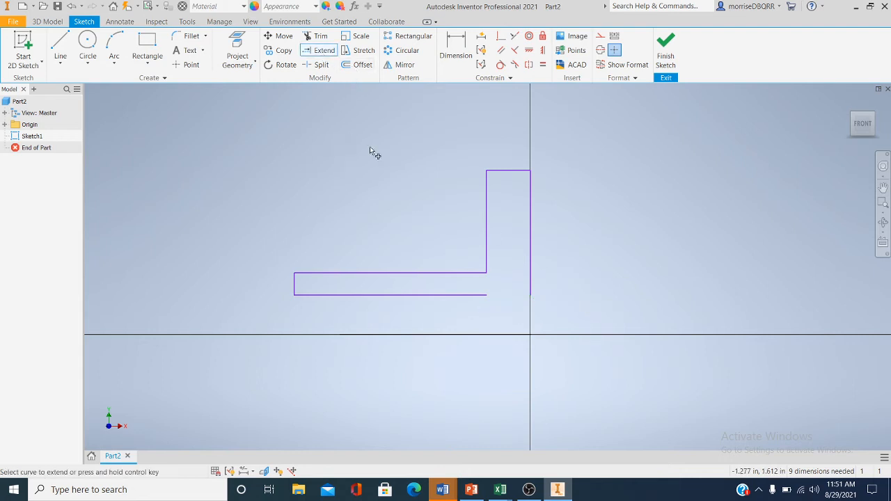
left_click(480, 297)
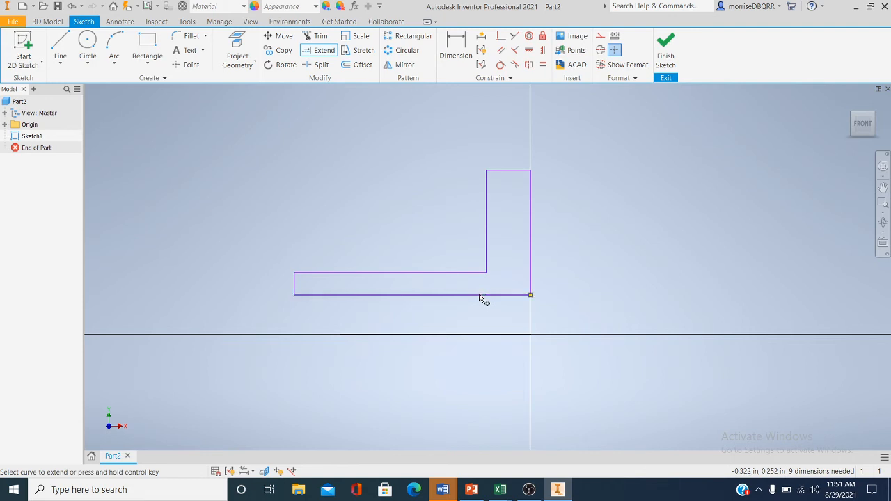
right_click(176, 164)
left_click(207, 160)
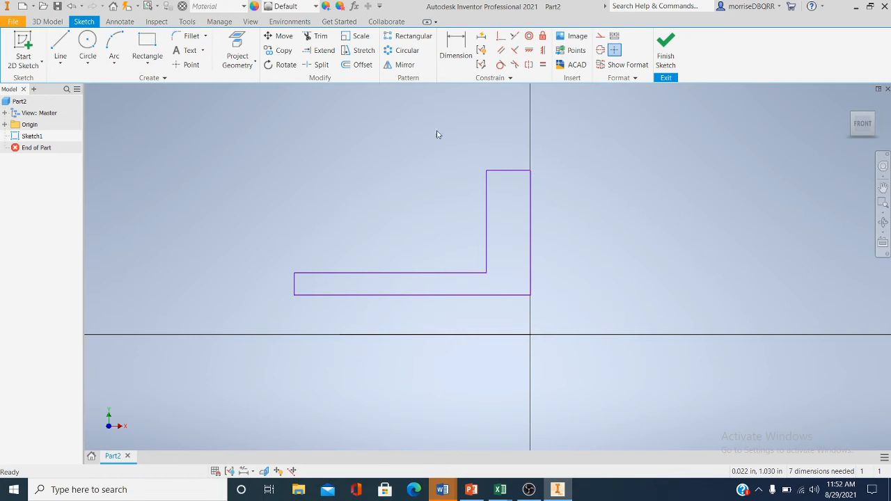
- Dimension the distance from the horizontal axis line to the upright's top edge and set it to 2.5 in
left_click(455, 50)
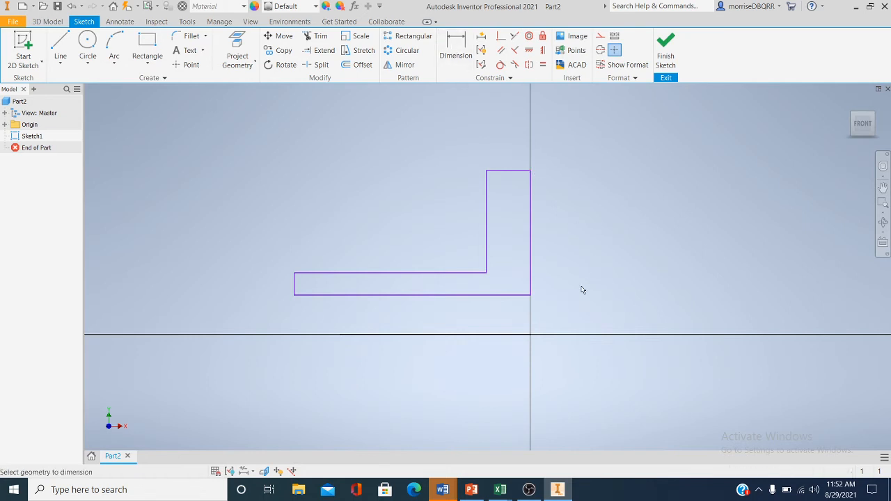
left_click(500, 335)
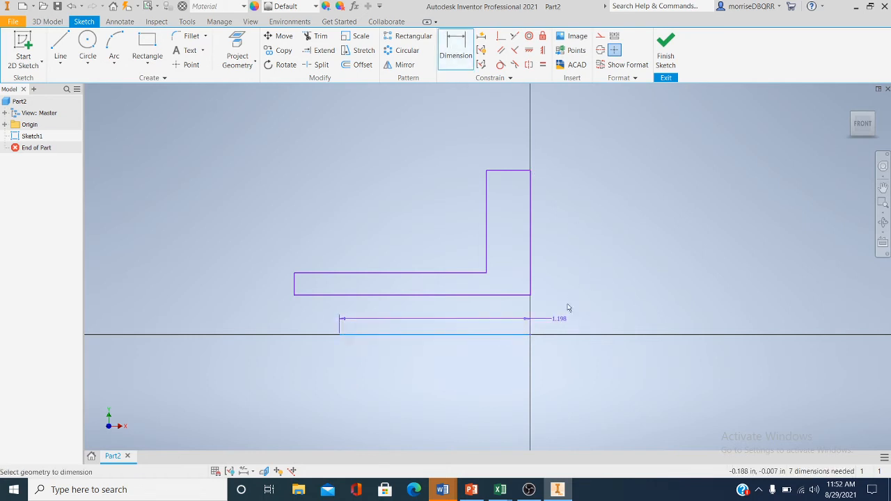
left_click(522, 171)
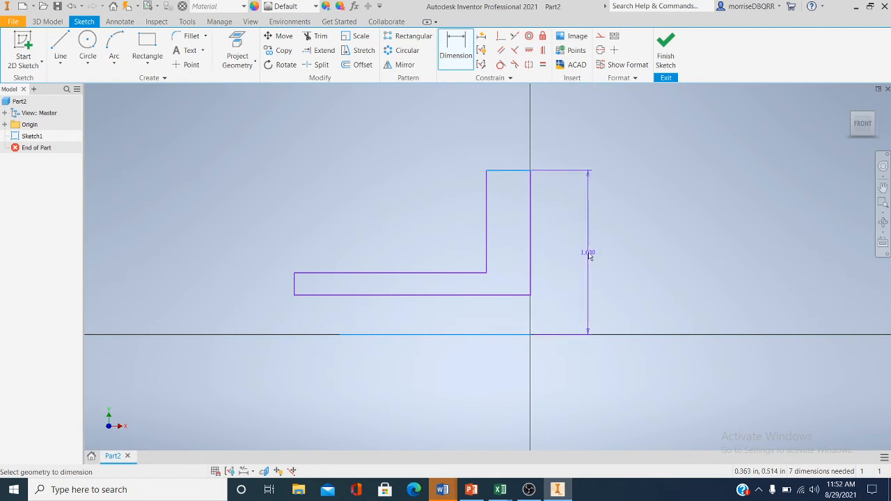
left_click(588, 252)
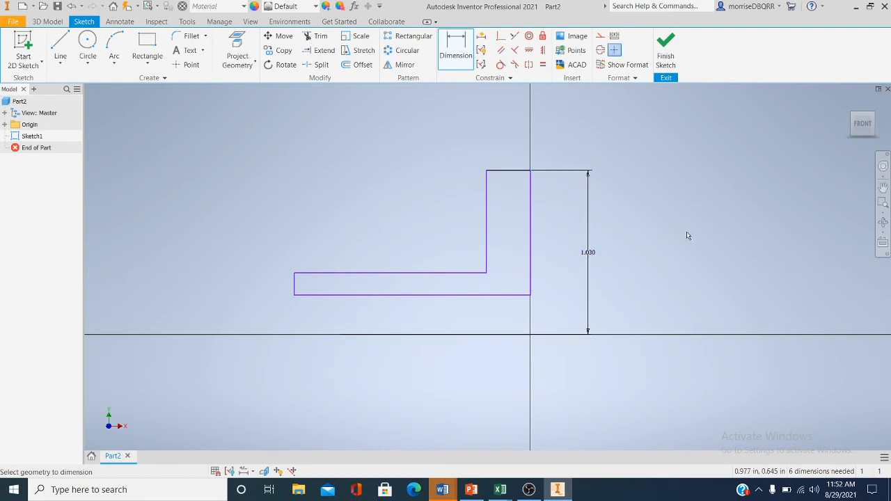
double_click(589, 254)
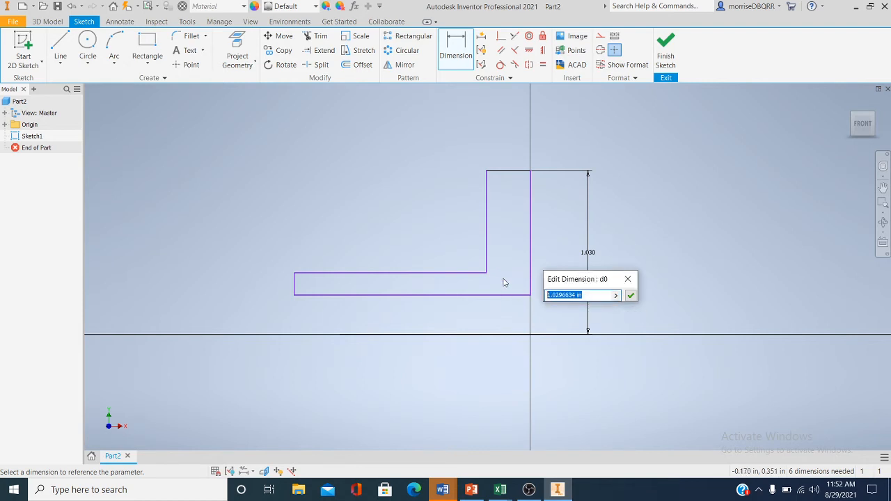
key("BackSpace")
key("Return")
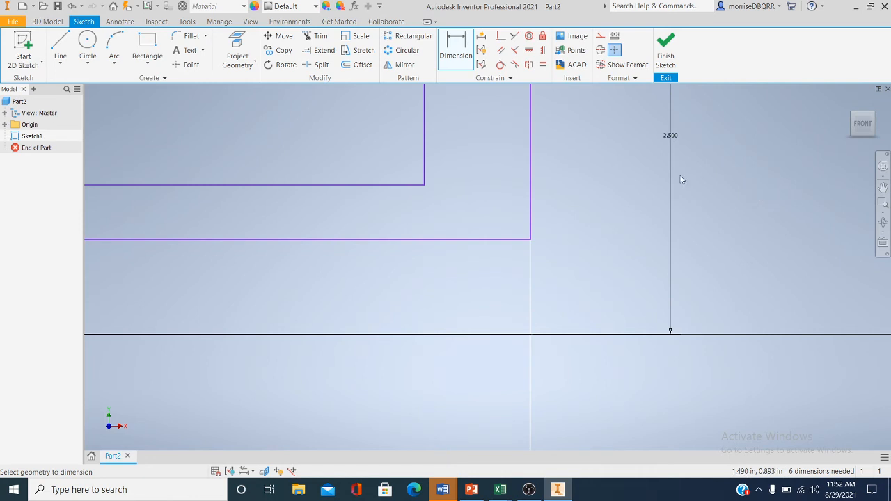
- Dimension the distance from the horizontal axis line to the profile's lower edge and set it to 0.5 in
scroll(624, 199, "down", 3)
scroll(571, 205, "down", 3)
middle_click_drag(569, 205, 539, 252)
scroll(543, 235, "up", 4)
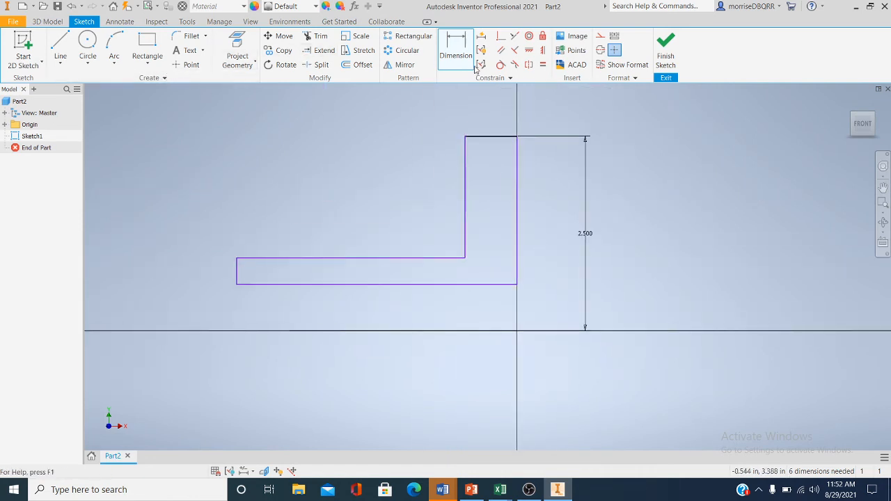
left_click(489, 331)
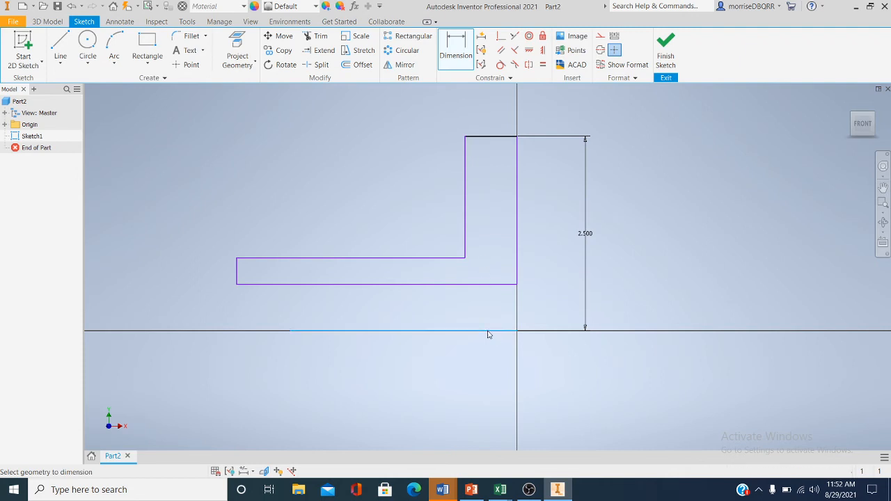
left_click(486, 291)
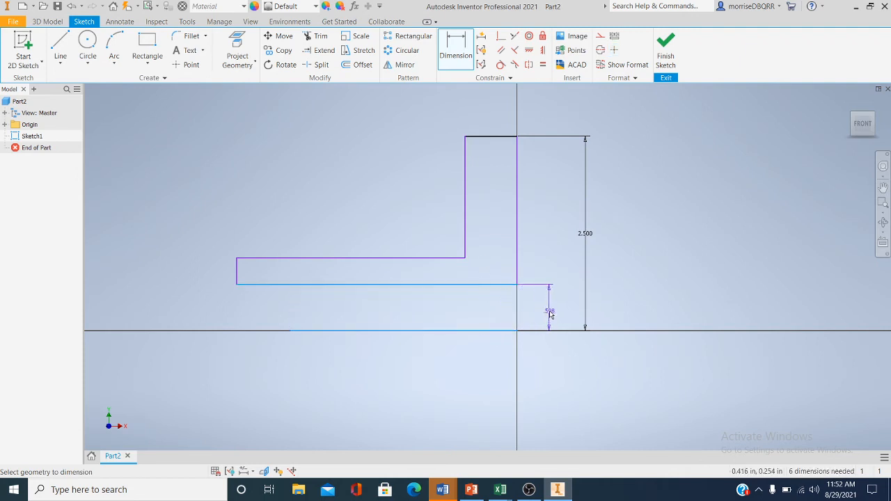
left_click(551, 311)
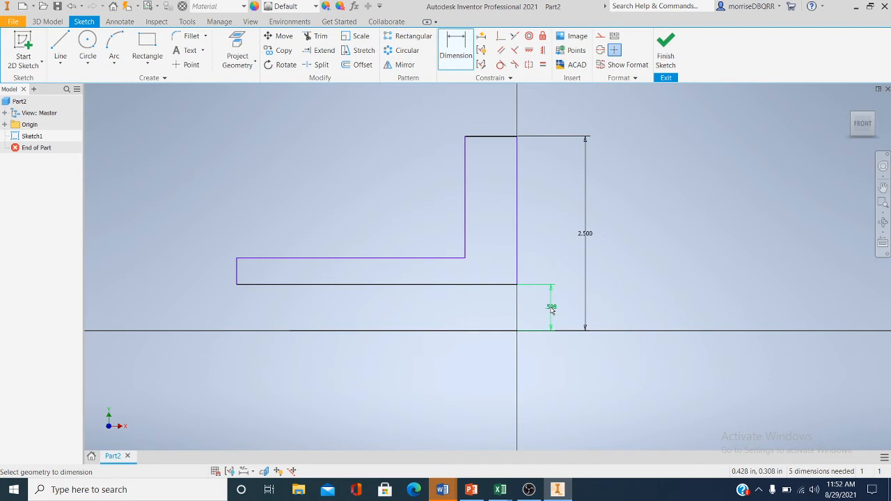
left_click(550, 307)
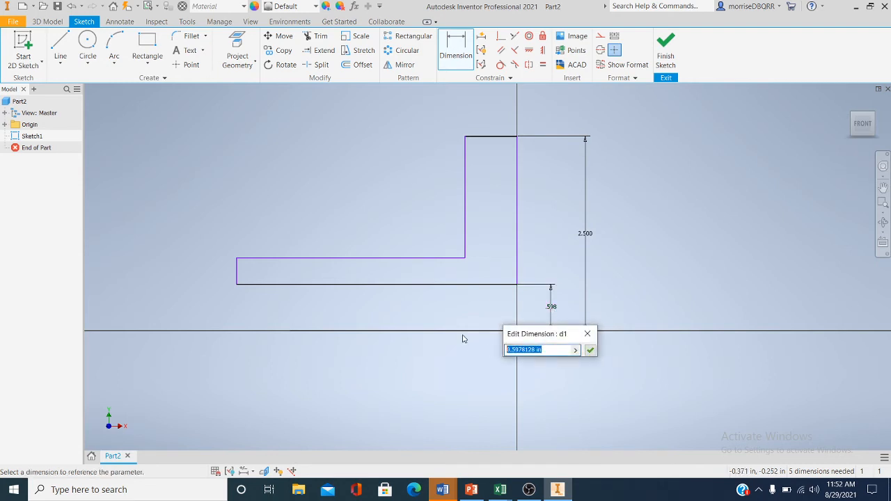
key("BackSpace")
type(".5")
key("Return")
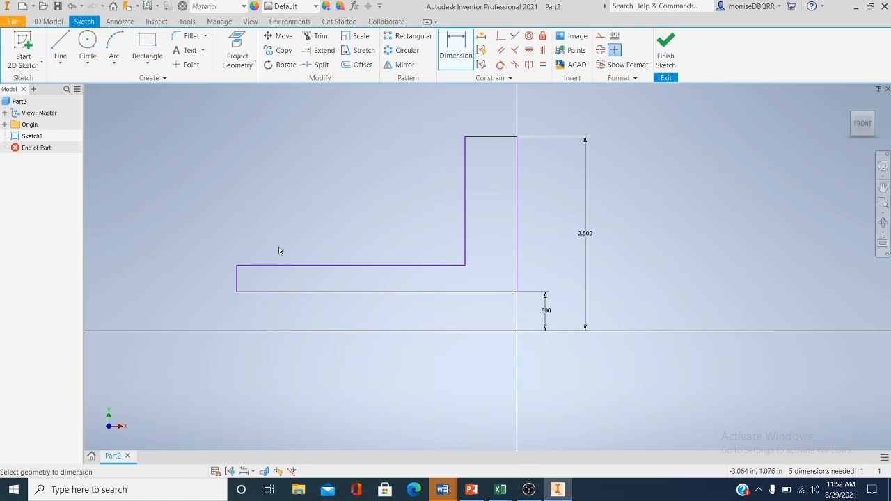
- Dimension the width of the upright along its top edge
middle_click_drag(279, 247, 283, 314)
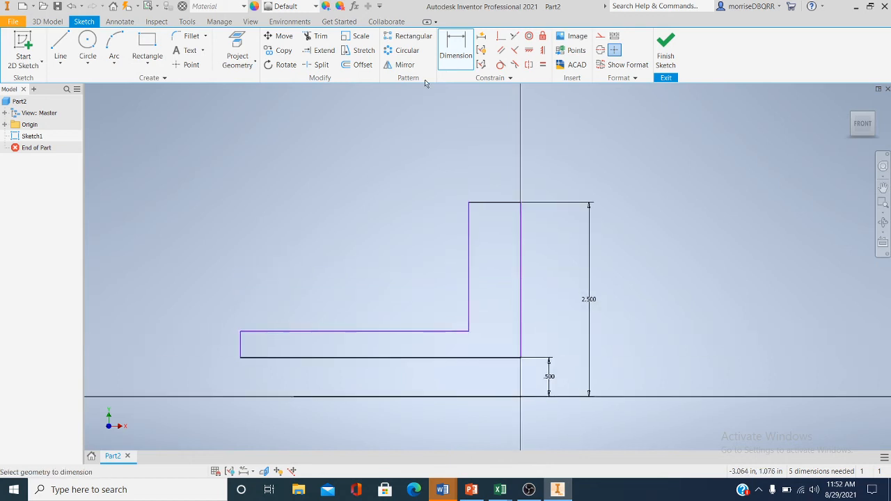
left_click(504, 203)
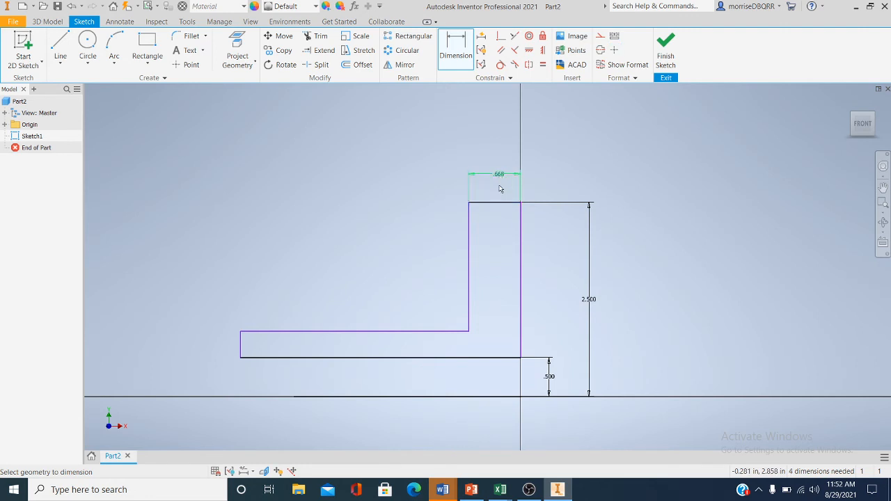
- Try setting the upright's width to 1 in, undo it, shift the upright's inner vertical line slightly, and undo that move too
left_click(498, 178)
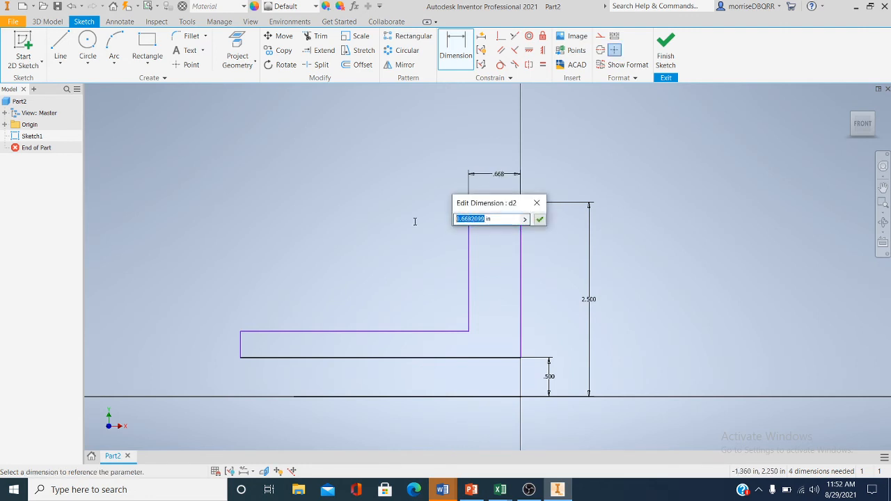
key("BackSpace")
key("Return")
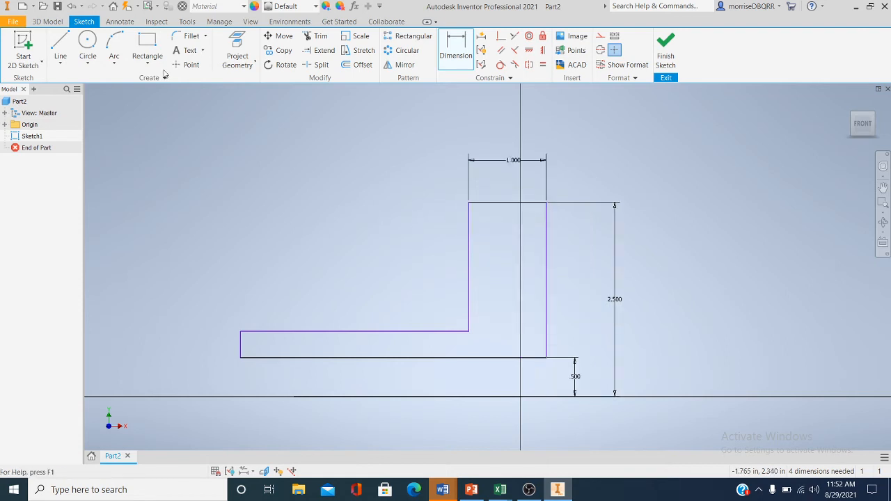
left_click(72, 5)
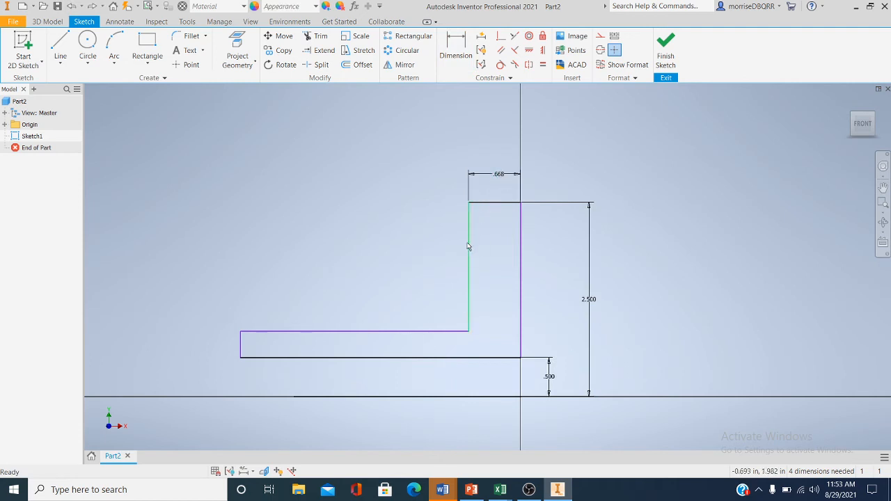
mouse_move(468, 246)
left_mouse_down()
mouse_move(454, 250)
mouse_move(468, 252)
left_mouse_up()
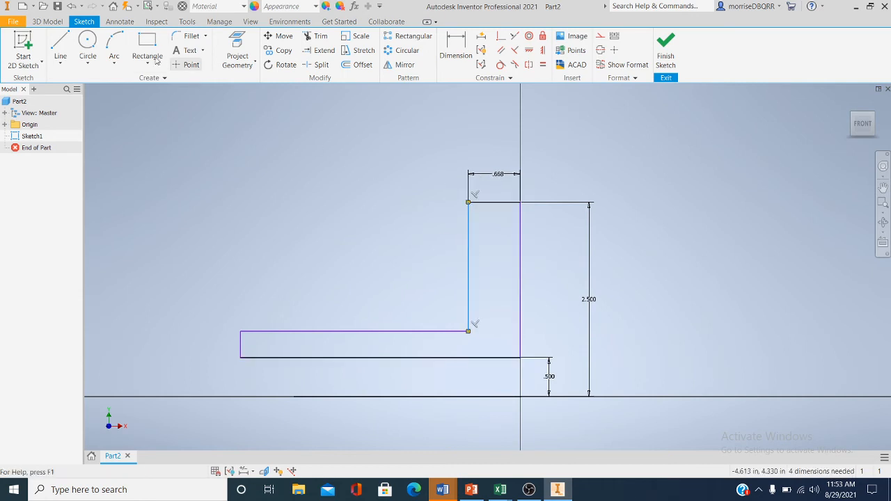
left_click(72, 7)
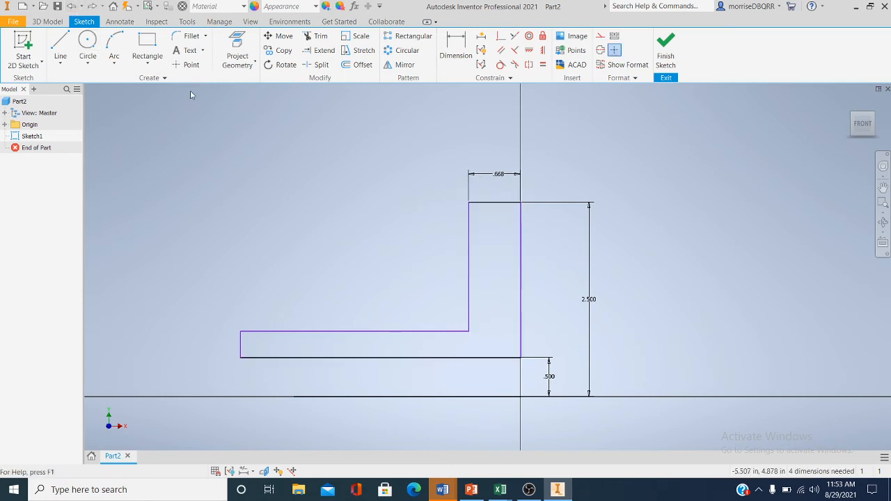
- Set the upright's width dimension to 1 in
double_click(499, 175)
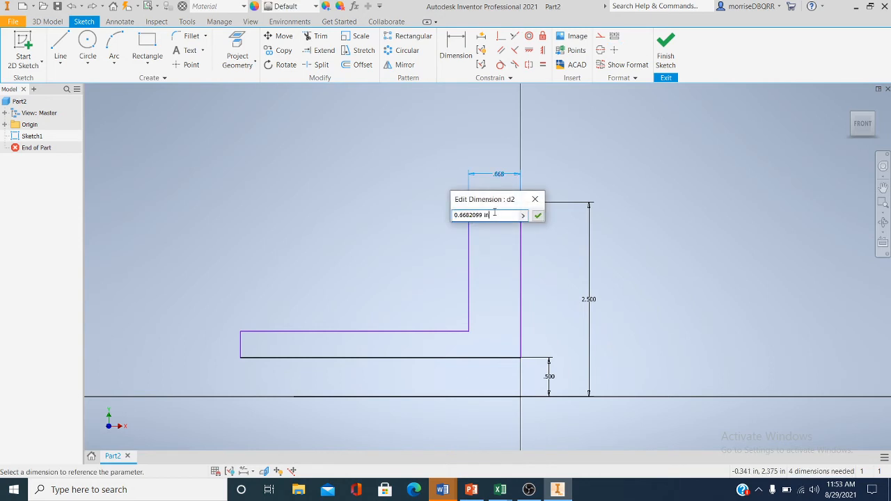
type("1")
key("Return")
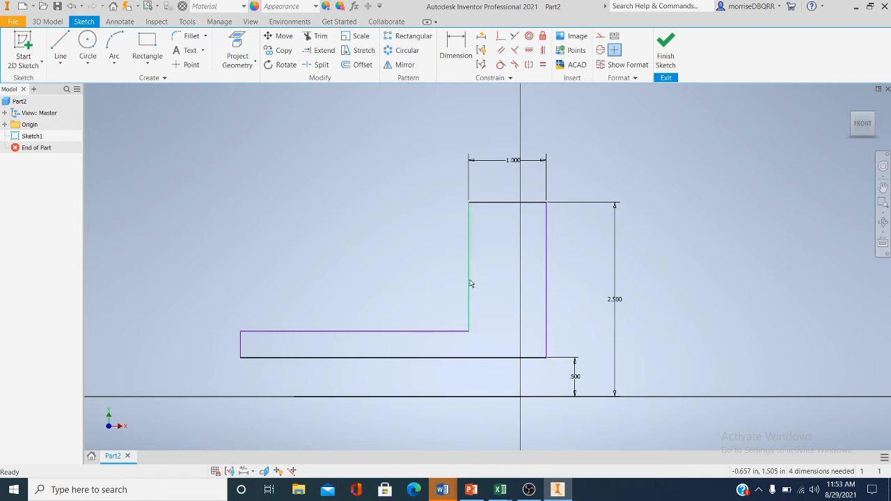
- Dimension the top edge of the profile's horizontal arm and set its length to 2 in
left_click(456, 40)
left_click(285, 331)
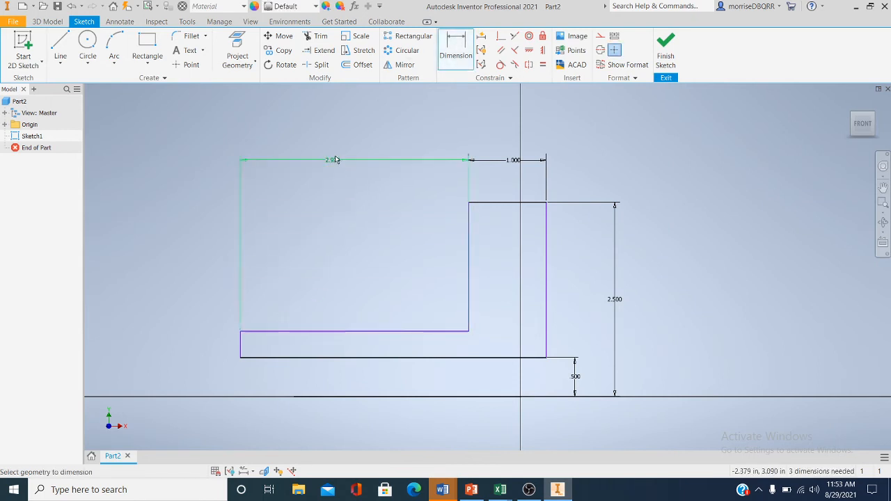
left_click(334, 161)
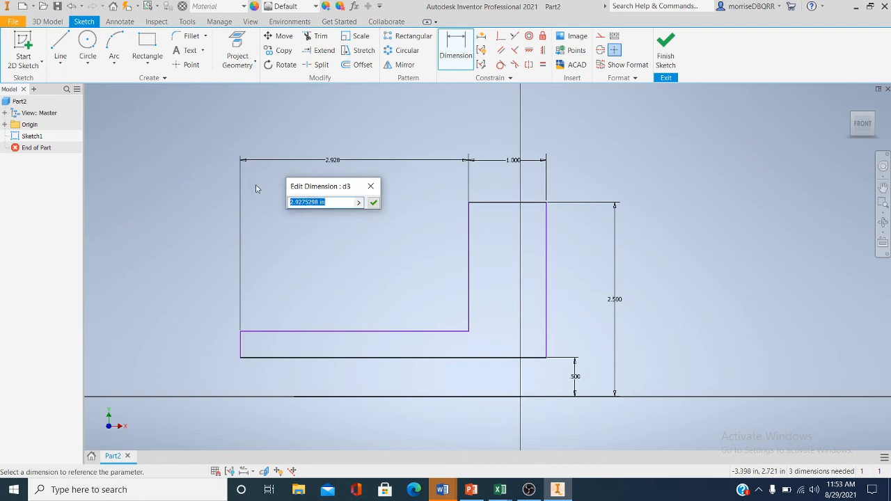
key("BackSpace")
key("Return")
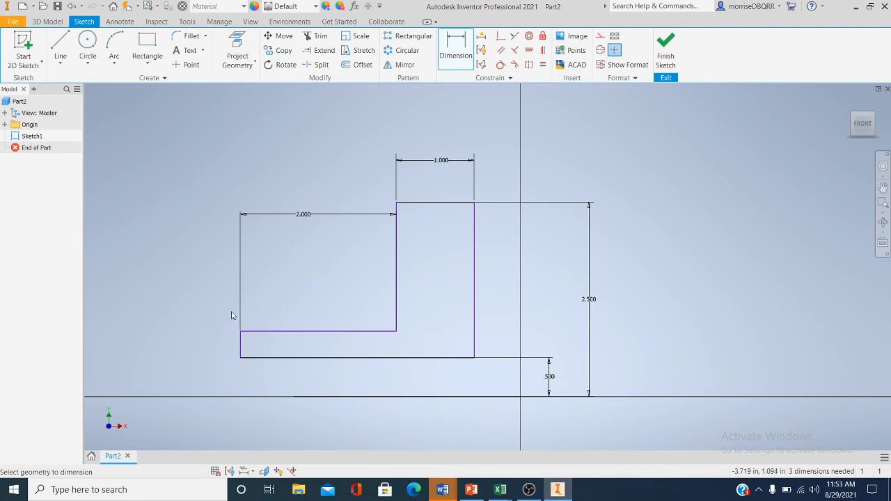
middle_click_drag(232, 313, 281, 280)
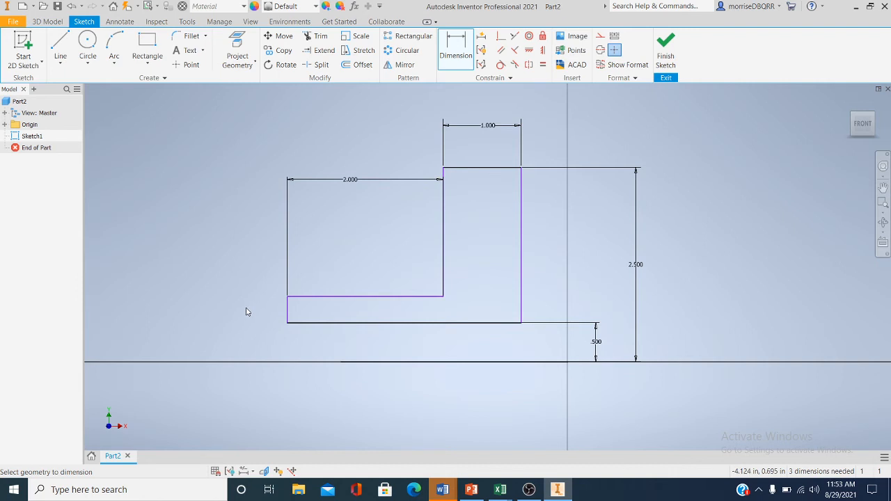
- Finish the half-section sketch and bring the whole profile into a 3D view
left_click(665, 61)
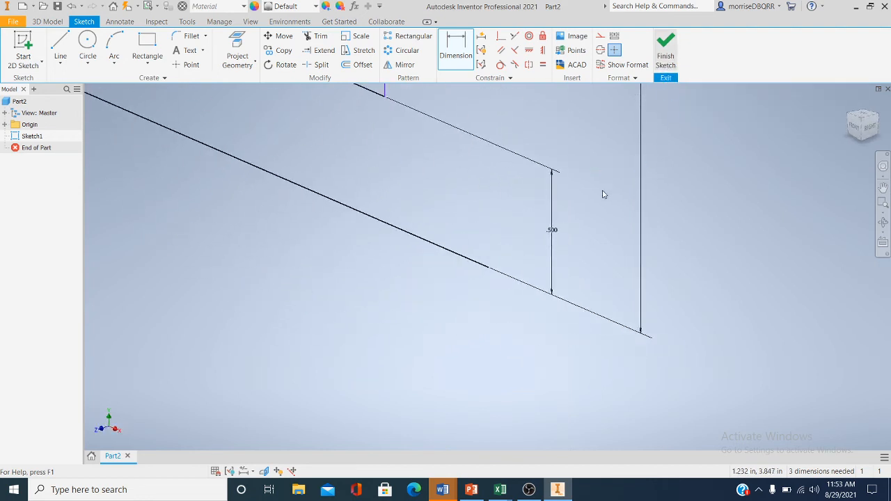
middle_click_drag(597, 249, 576, 277)
scroll(522, 232, "down", 3)
mouse_move(522, 233)
middle_mouse_down()
mouse_move(490, 252)
mouse_move(423, 240)
middle_mouse_up()
scroll(468, 250, "down", 4)
scroll(471, 249, "up", 3)
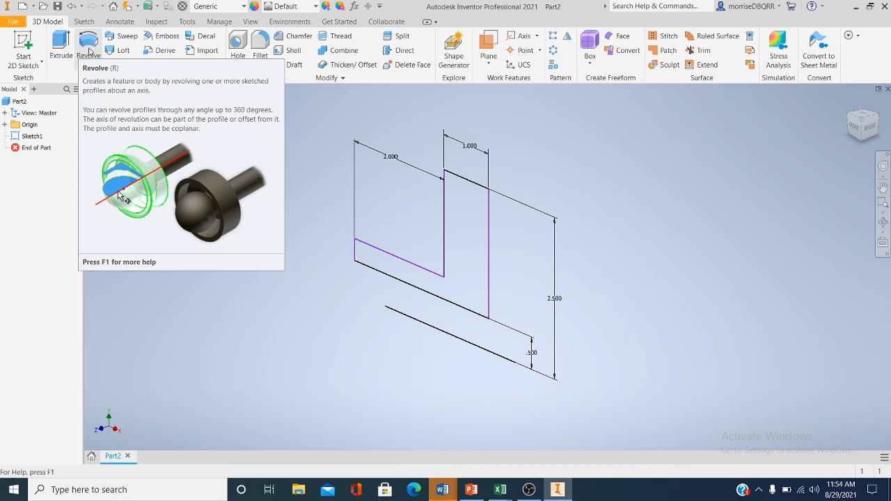
- Revolve the L-shaped profile a full 360 degrees about the separate axis line below it, and undo the revolve
left_click(89, 52)
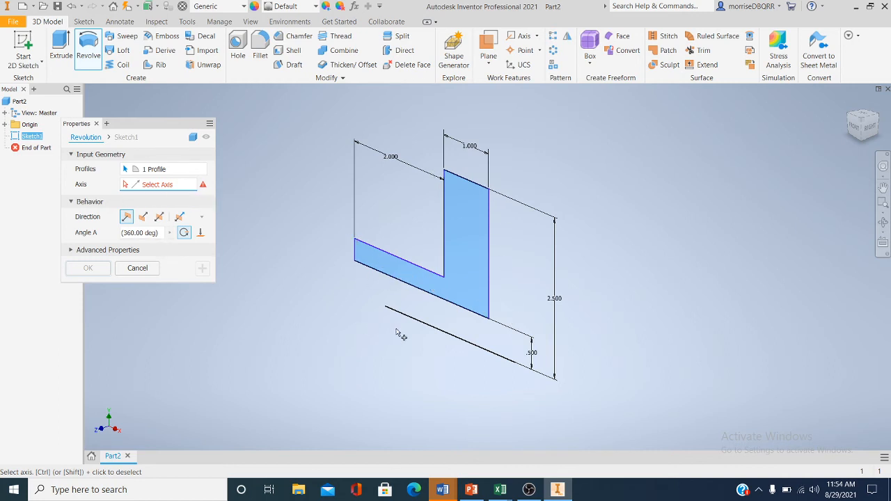
left_click(416, 324)
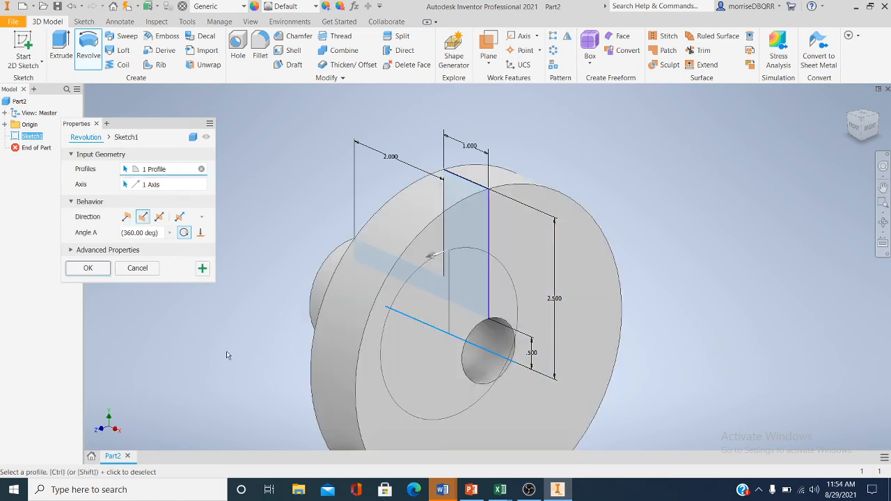
left_click(85, 267)
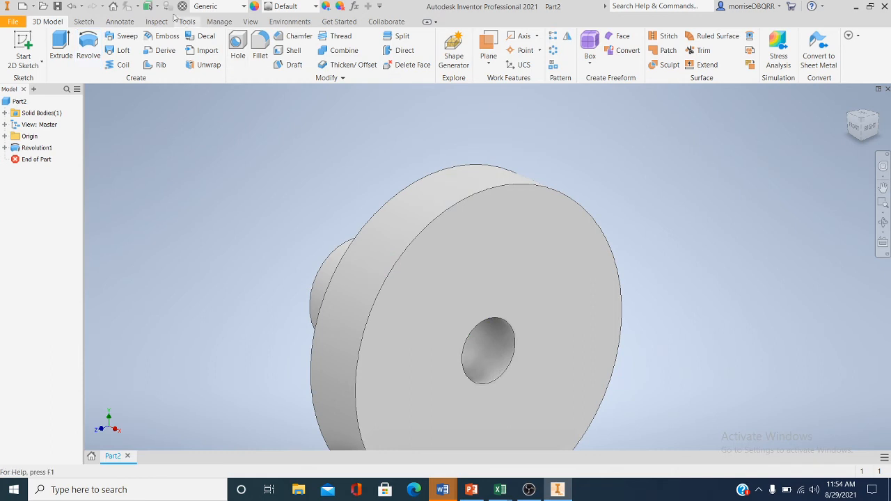
left_click(70, 6)
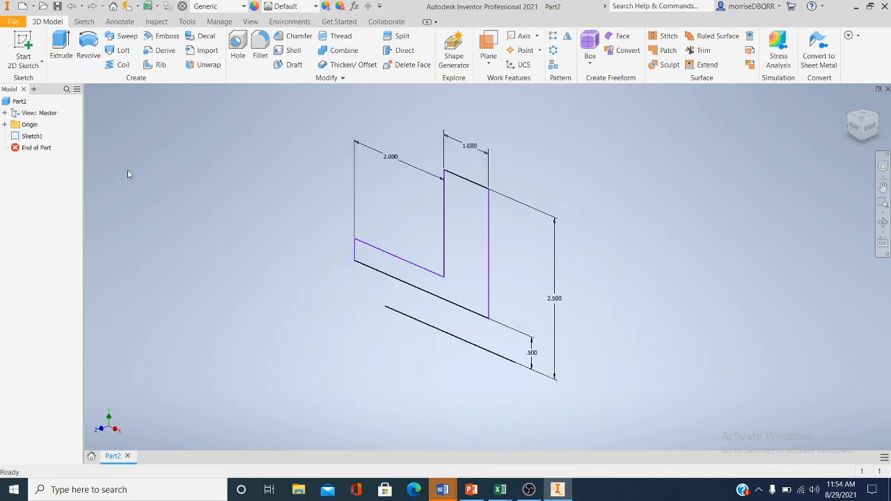
- Repeat the full revolve about the separate axis line twice, undoing the solid each time
left_click(90, 48)
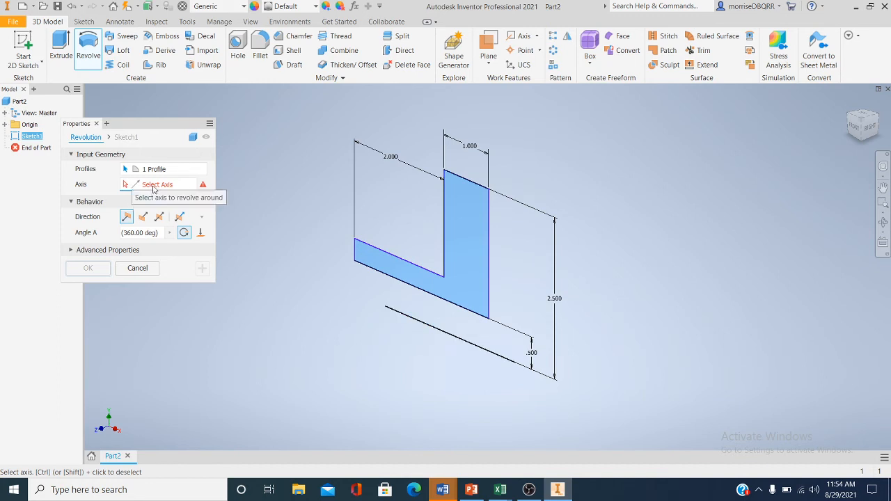
left_click(455, 337)
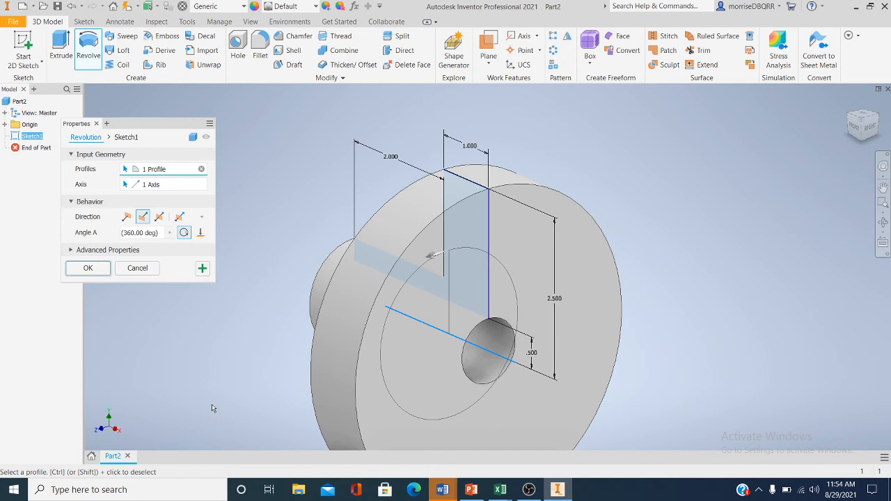
left_click(88, 269)
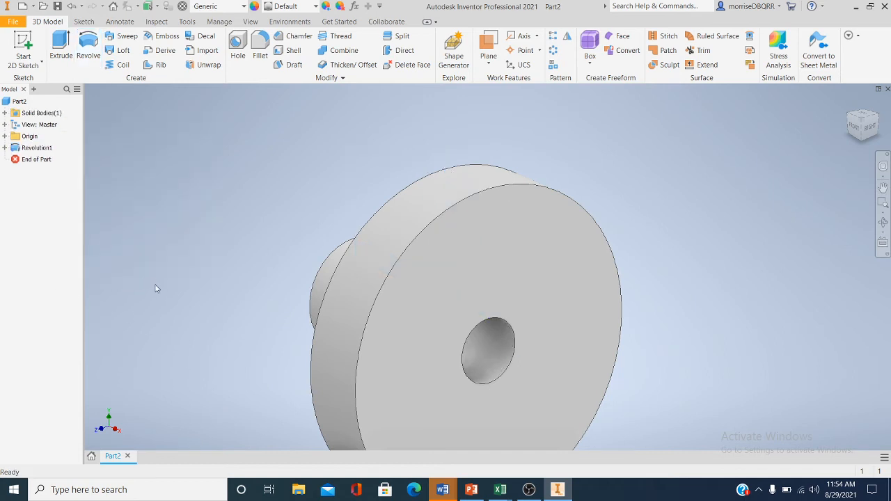
left_click(70, 7)
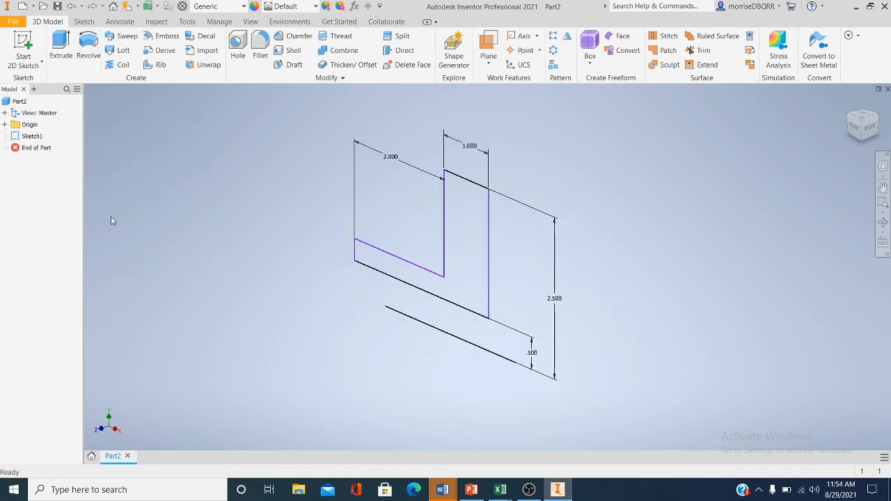
left_click(84, 46)
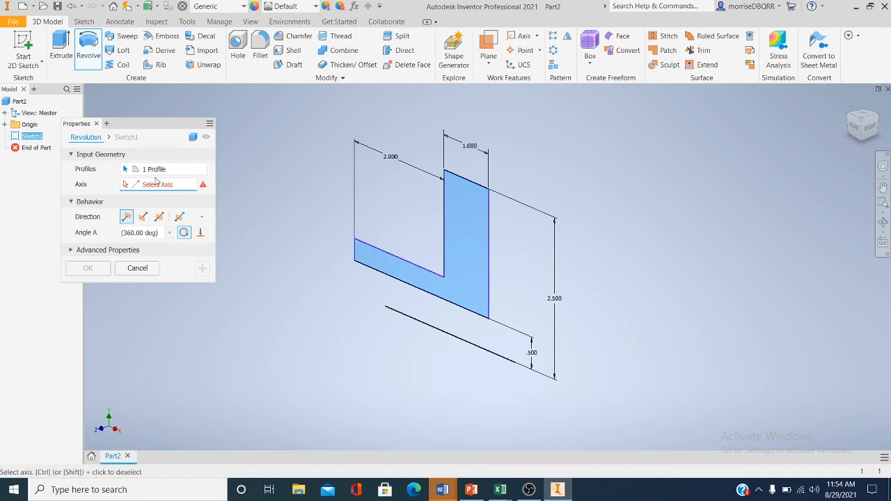
left_click(413, 322)
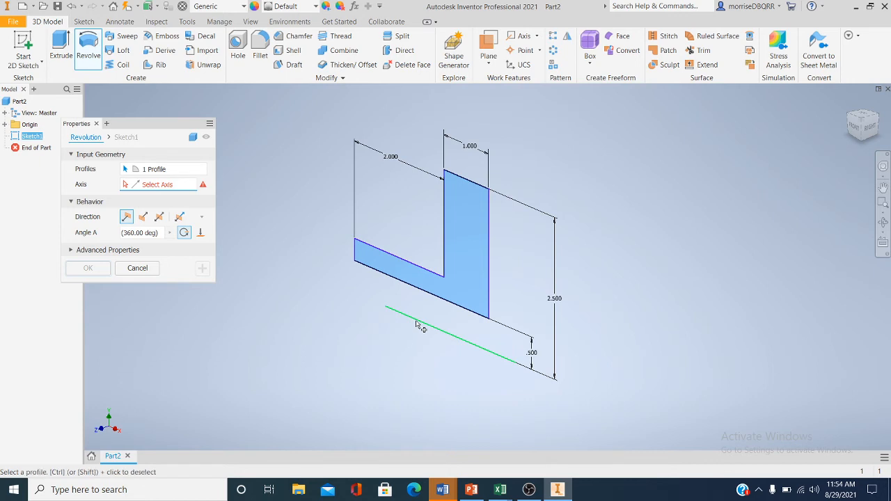
left_click(97, 272)
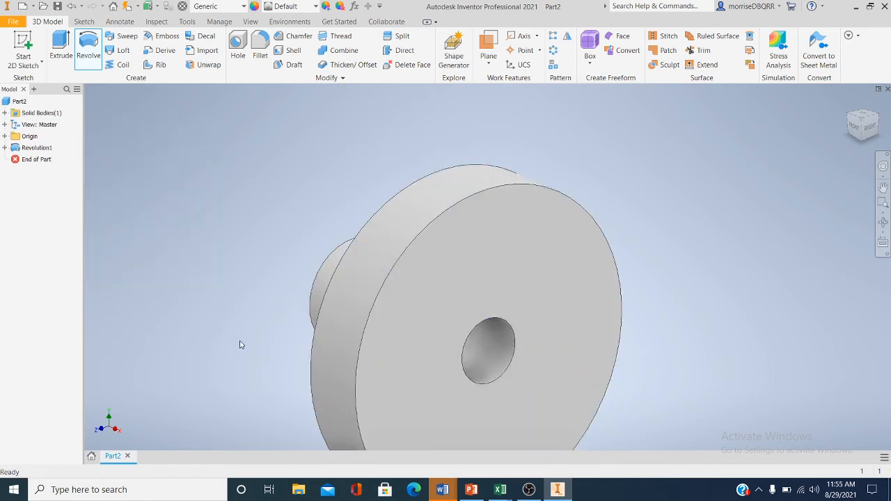
left_click(72, 7)
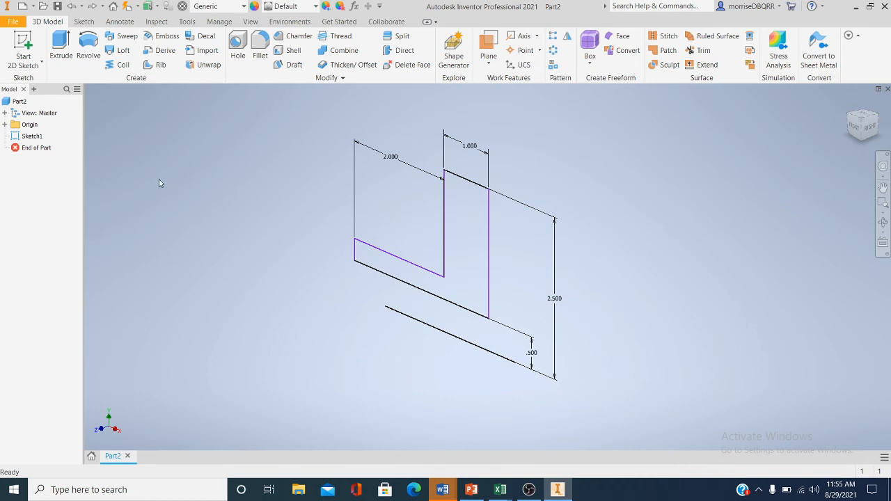
- Revolve the profile 360 degrees about its own long lower edge, examine the solid from several angles, and undo the revolve
left_click(88, 50)
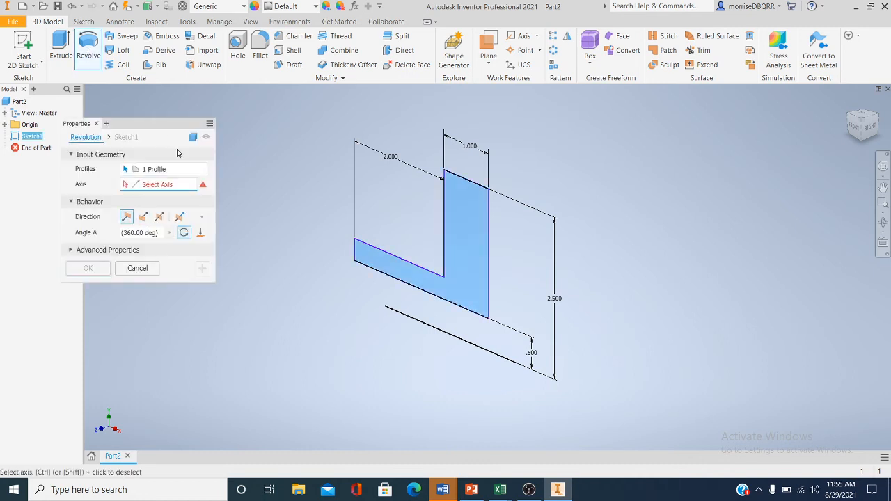
left_click(380, 278)
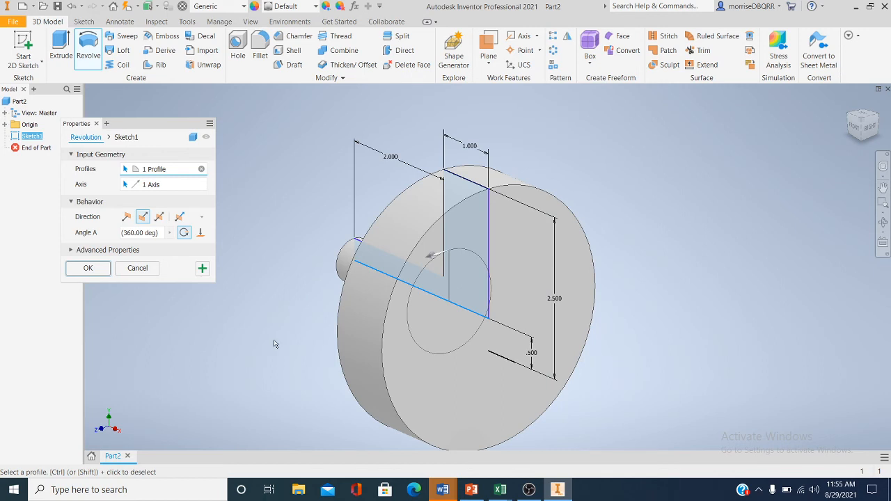
left_click(87, 267)
left_click(882, 223)
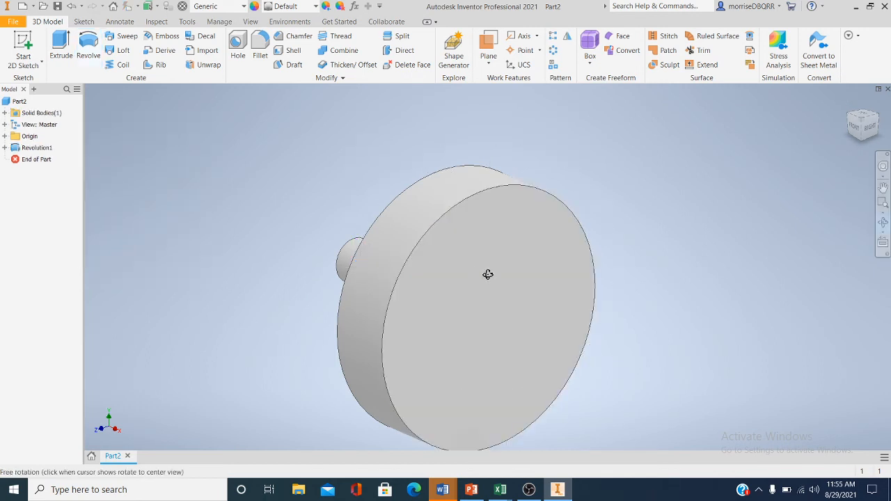
left_click_drag(488, 272, 612, 178)
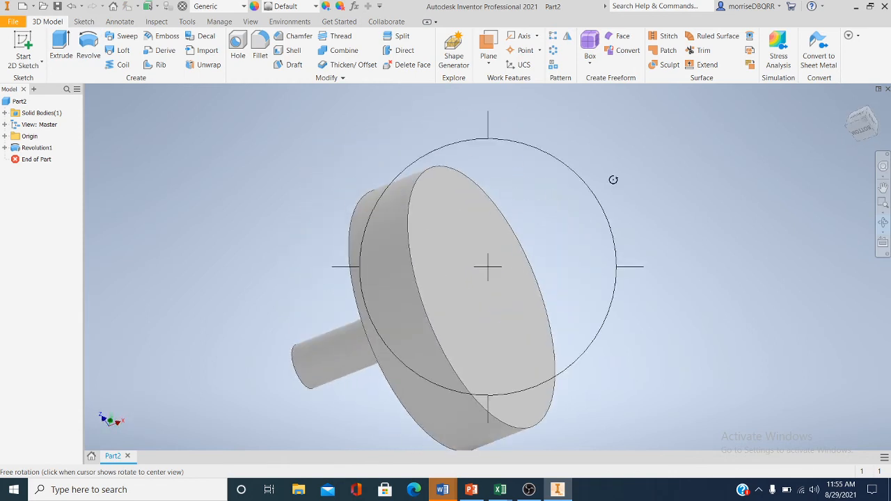
key("Escape")
left_click(858, 118)
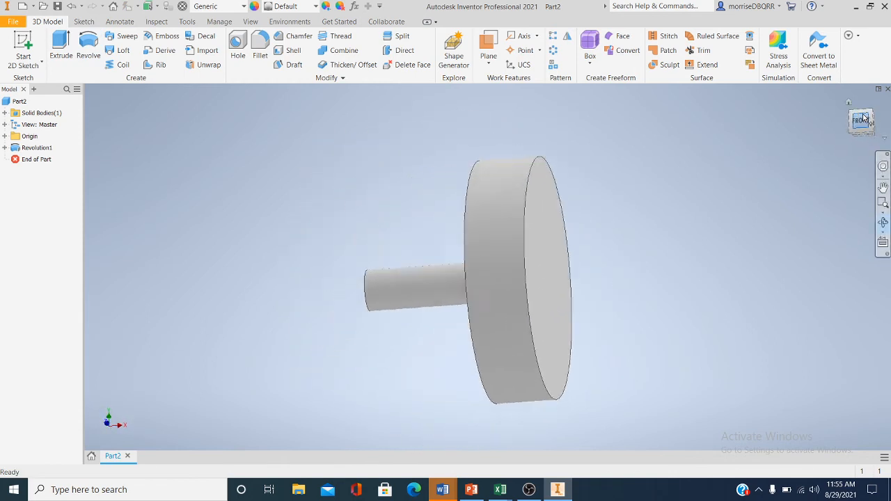
left_click(872, 113)
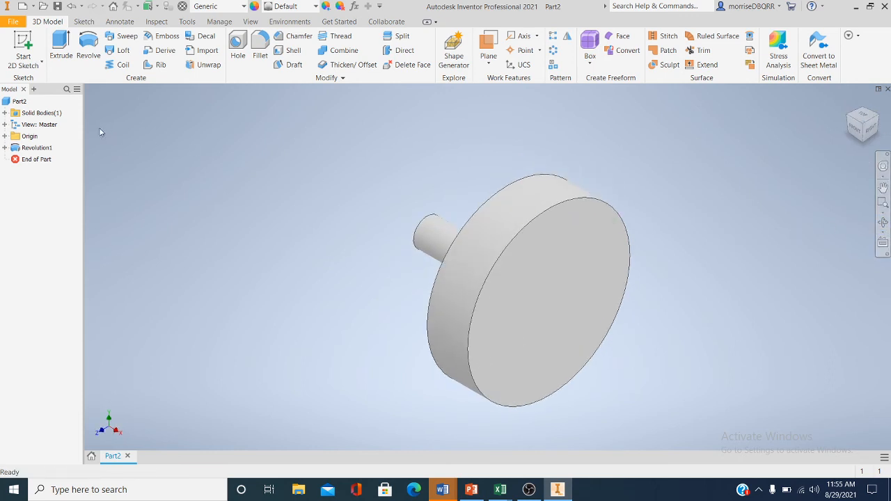
left_click(71, 7)
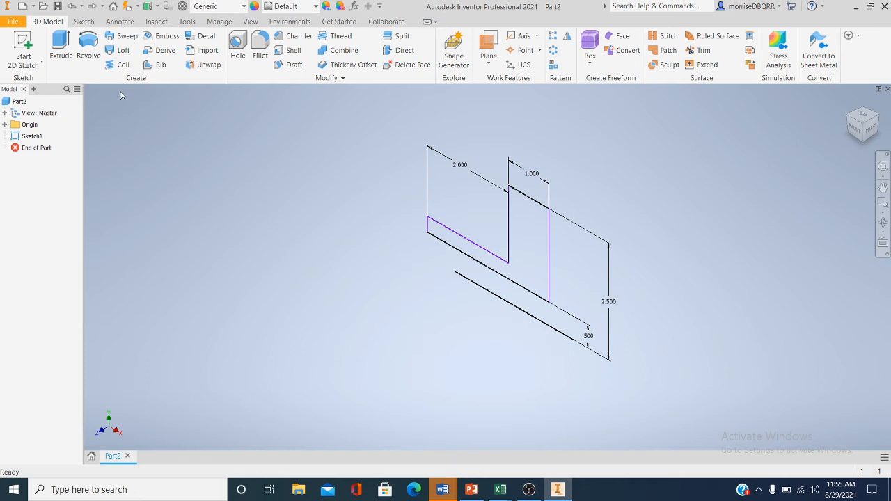
- Revolve the profile 360 degrees about the upright's outer vertical edge, and undo the revolve
left_click(88, 49)
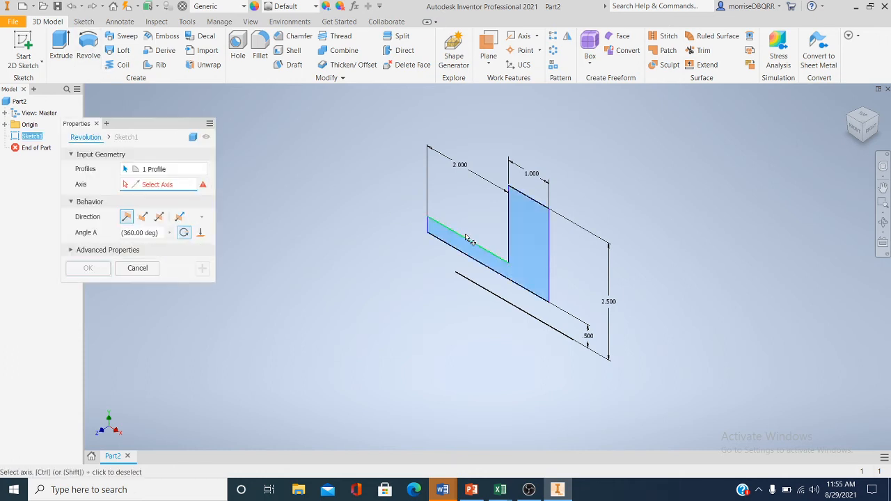
left_click(549, 259)
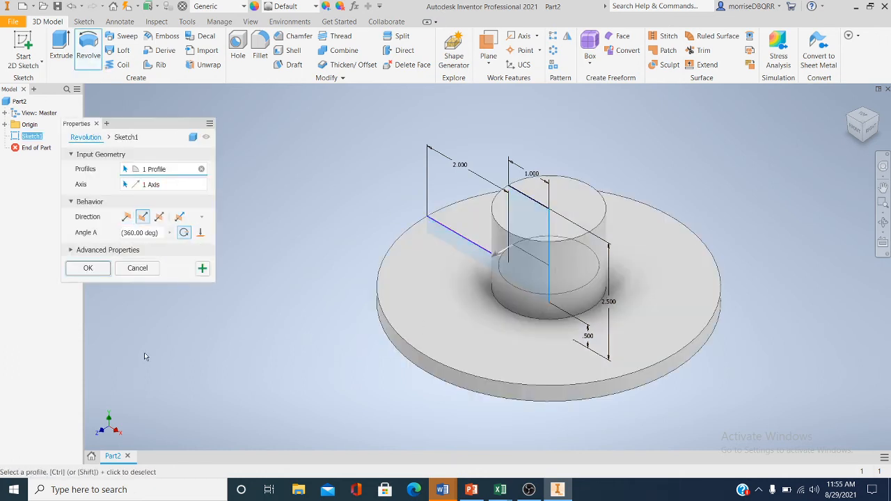
left_click(87, 268)
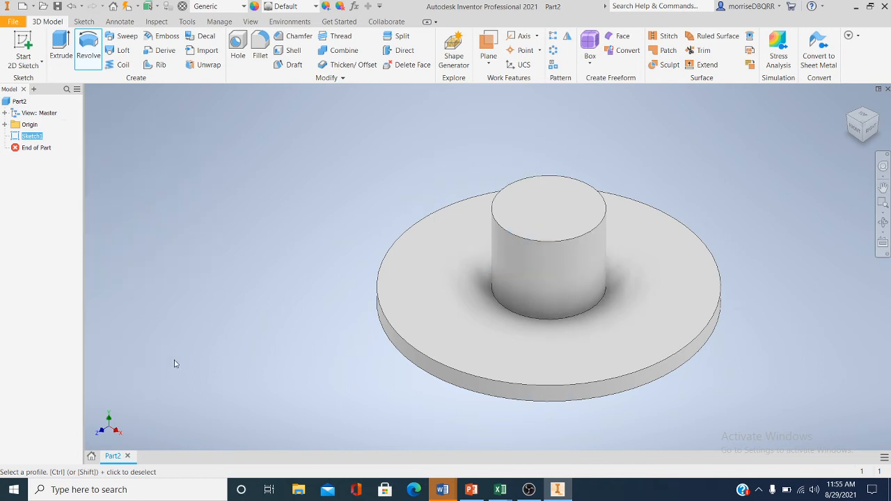
left_click(71, 7)
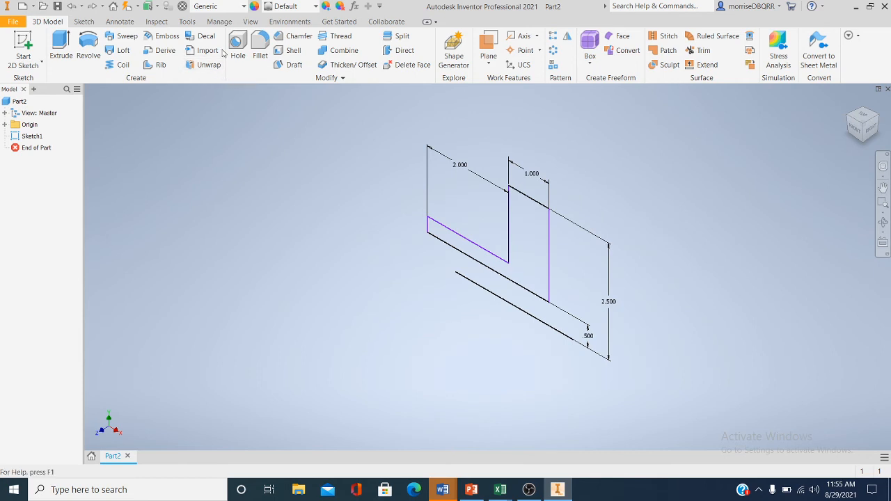
- Revolve the profile 360 degrees about the short vertical edge at the arm's free end, and undo the revolve
left_click(88, 49)
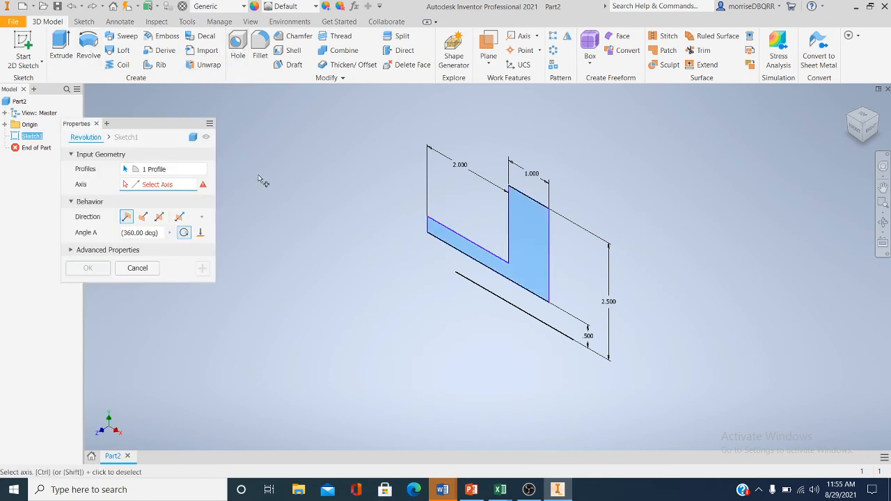
left_click(429, 227)
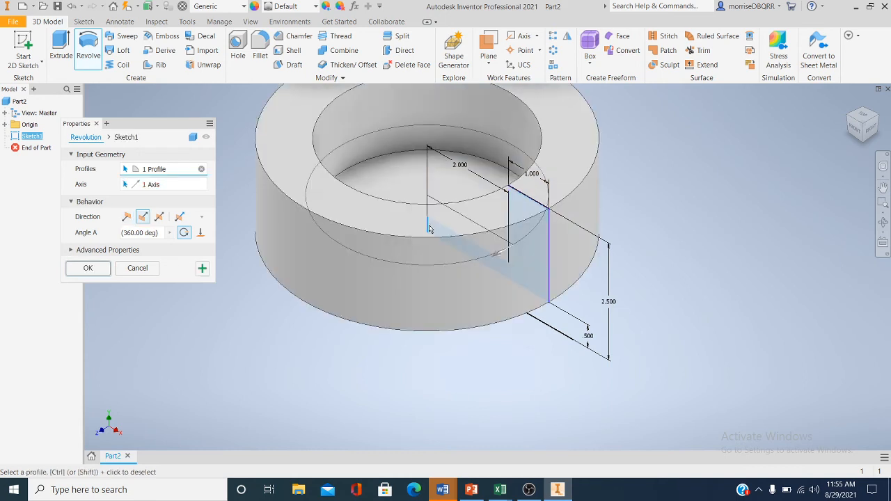
left_click(87, 268)
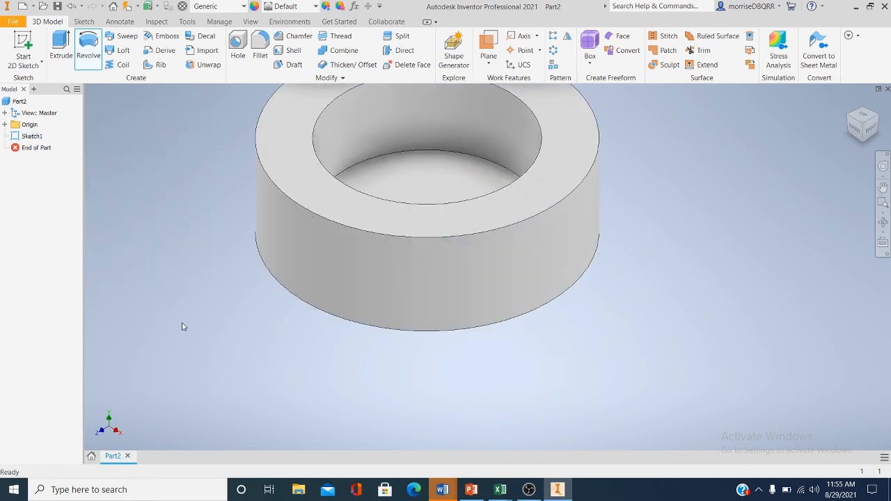
left_click(70, 8)
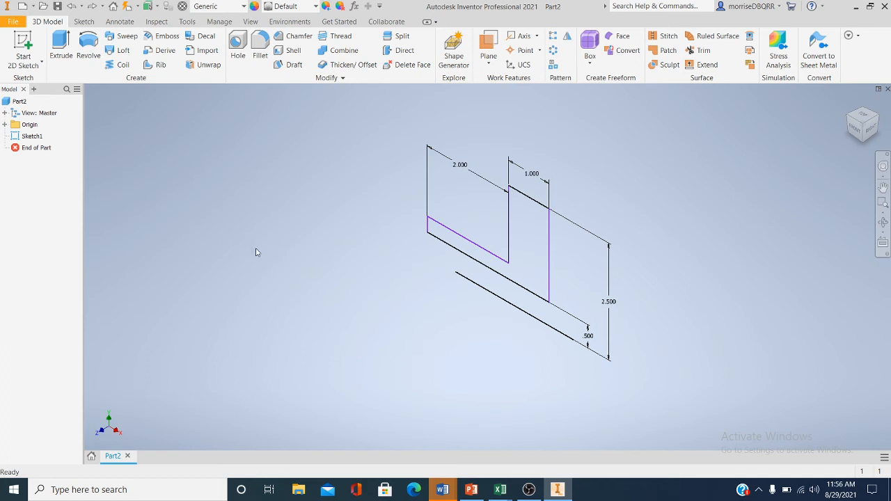
- Revolve the L-shaped profile 360 degrees about the separate axis line below it, keeping the resulting solid
left_click(88, 49)
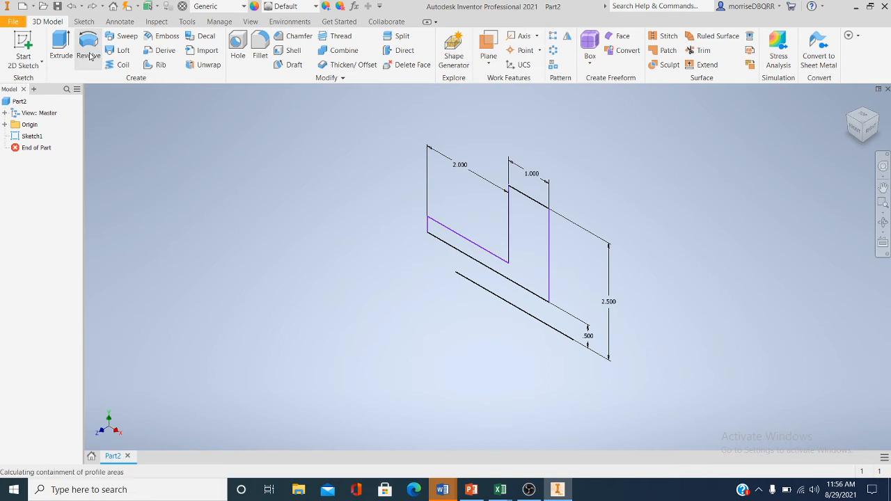
left_click(500, 302)
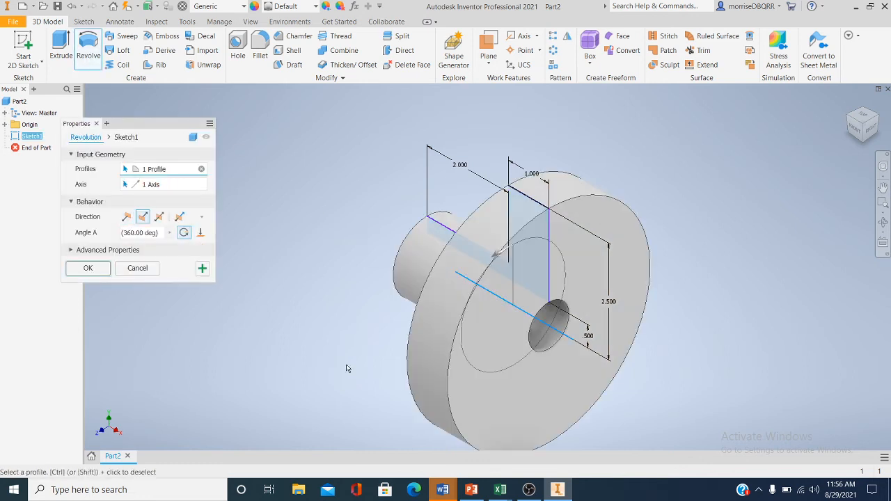
left_click(87, 268)
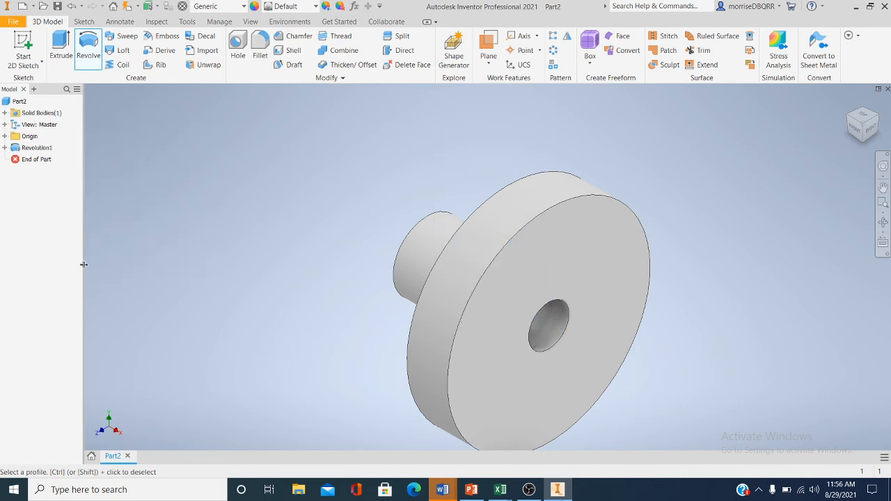
- Chamfer the outer circular edge at the hub's free end with a distance of 0.0625 in
left_click(860, 134)
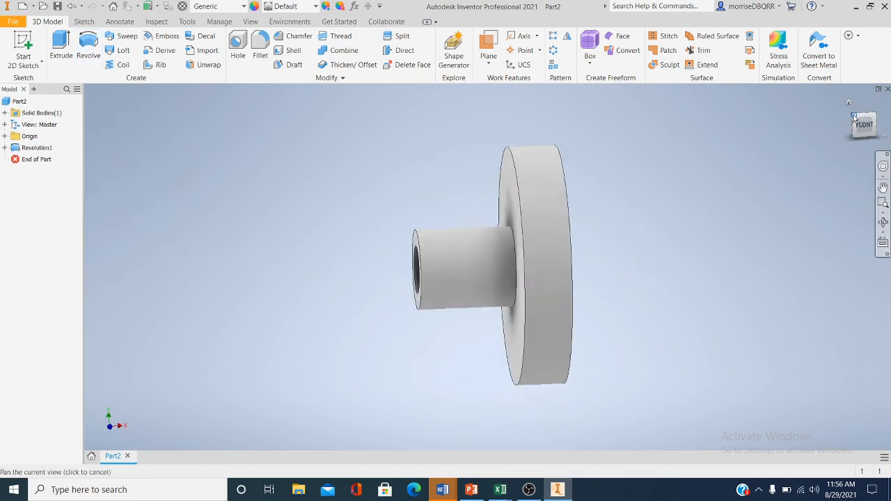
left_click(854, 118)
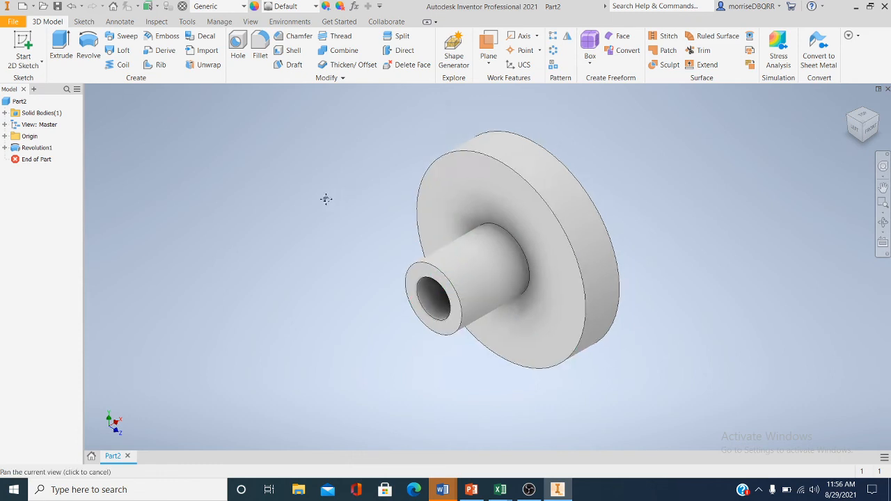
left_click_drag(326, 199, 280, 190)
key("Escape")
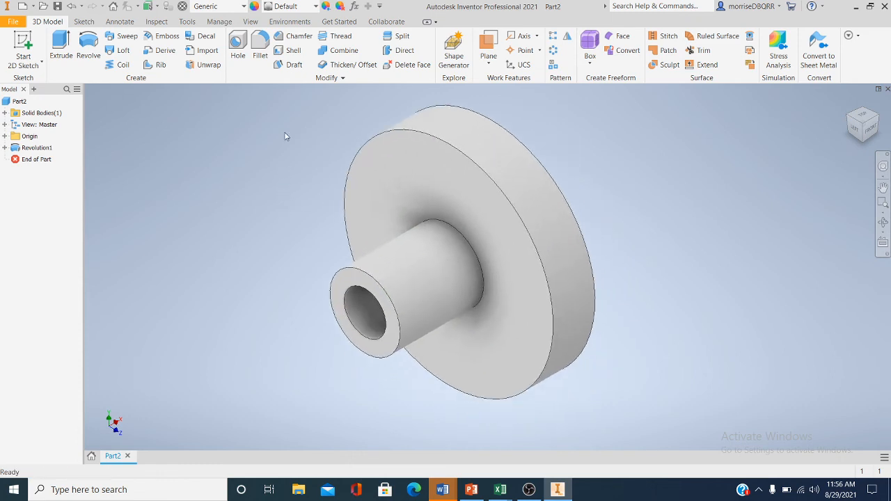
left_click(299, 36)
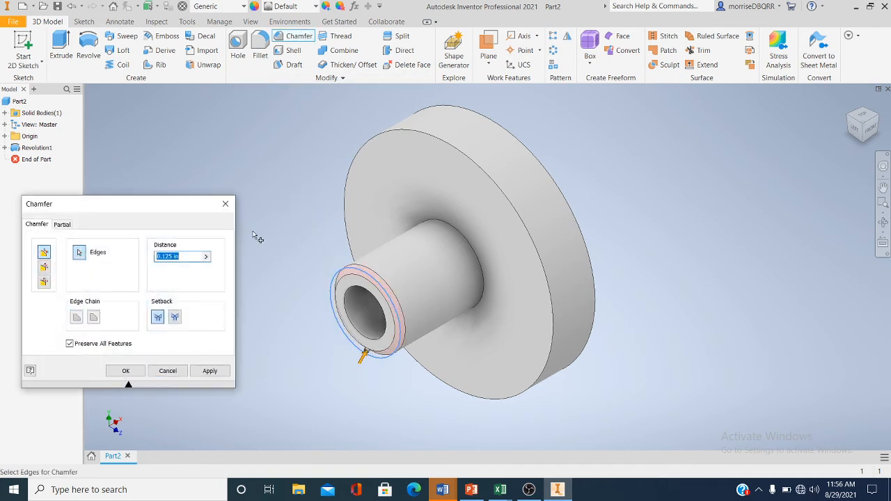
key("BackSpace")
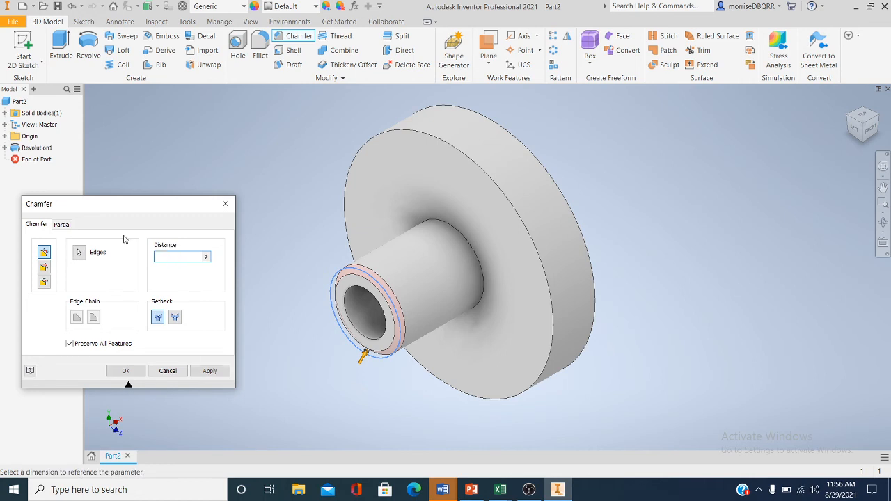
type(".0625")
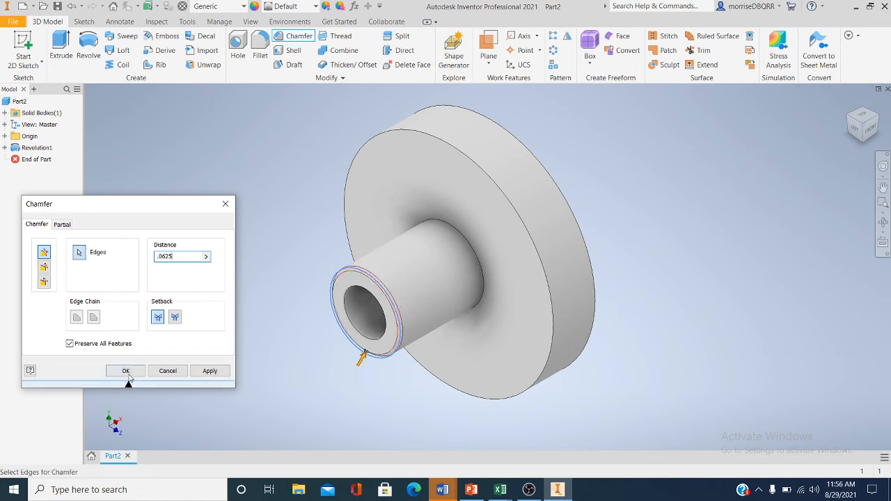
left_click(128, 374)
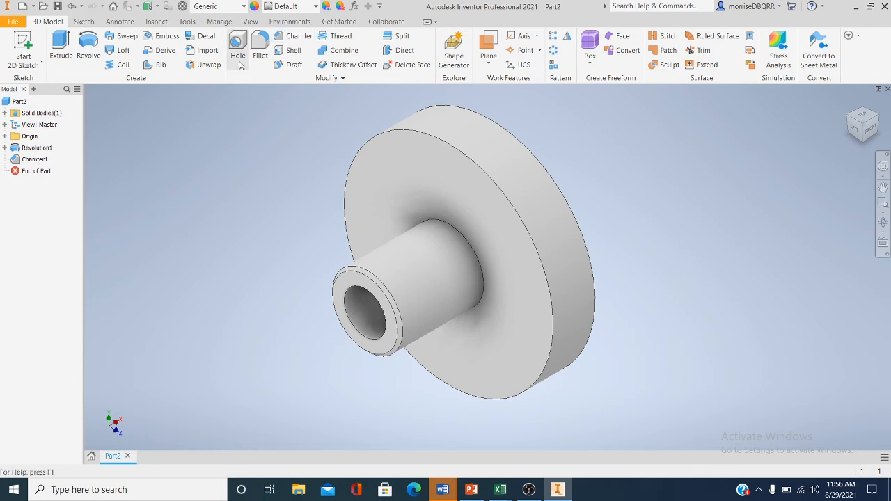
- Fillet the flange disc's outer edge on the hub side with a 0.125 in radius
left_click(258, 48)
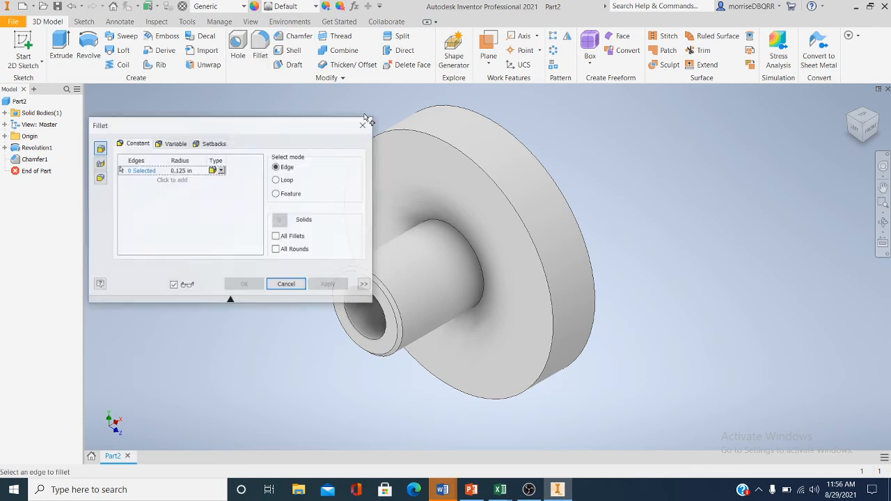
left_click(418, 139)
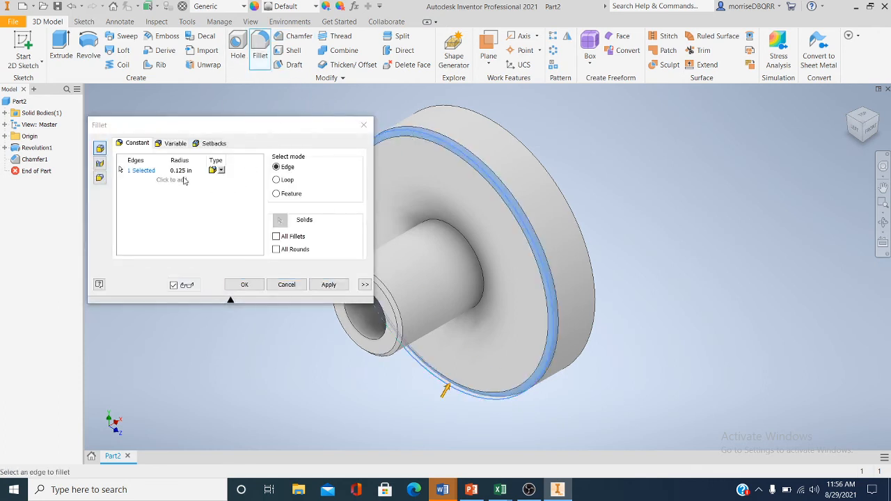
left_click(245, 283)
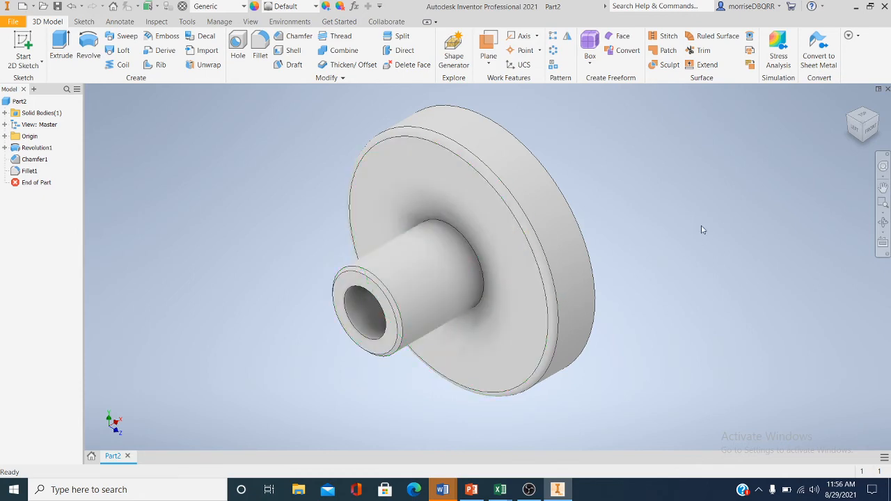
- Save the part as FLANGE-3 in the PROJECT-1 folder
left_click(856, 132)
left_click(856, 133)
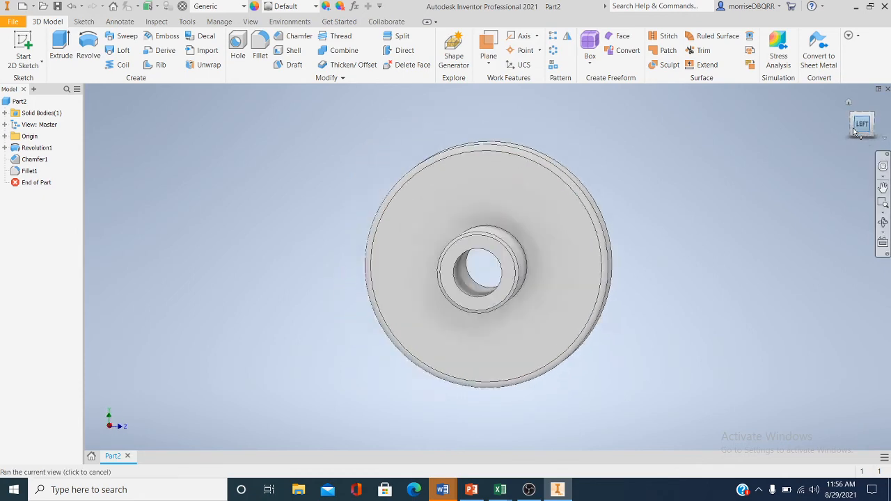
left_click(872, 116)
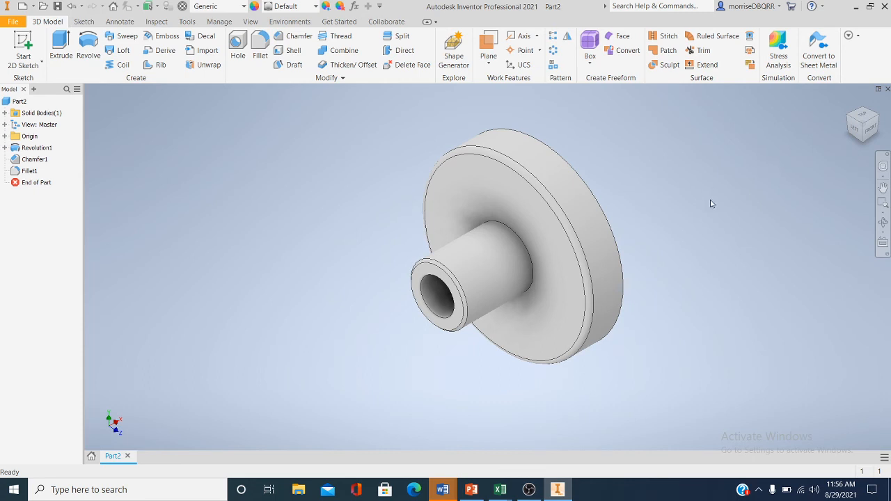
middle_click_drag(709, 201, 628, 208)
middle_click_drag(478, 225, 491, 200)
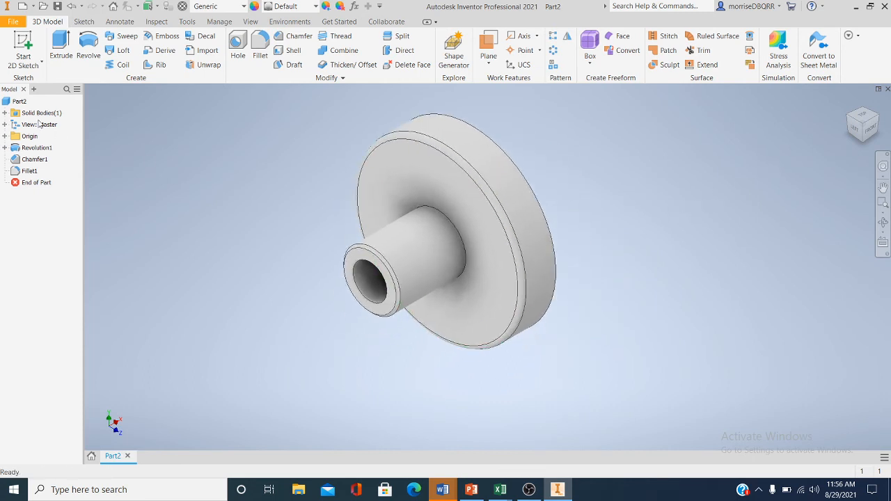
left_click(14, 21)
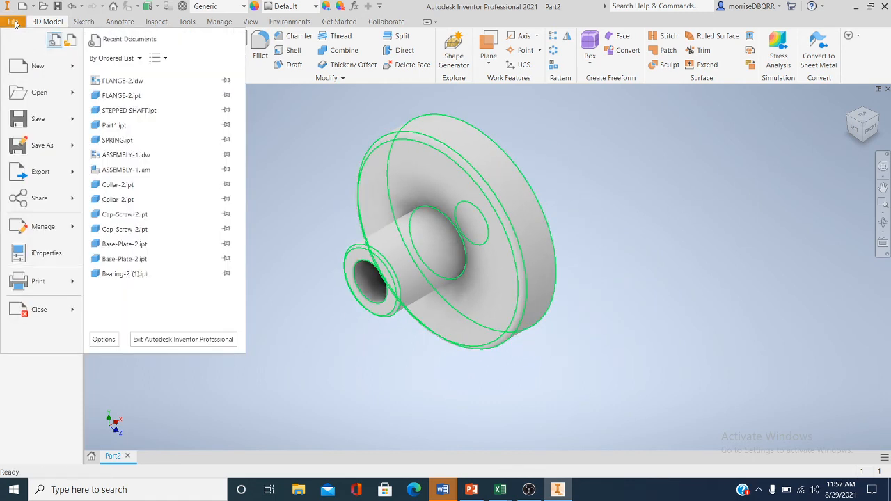
left_click(43, 145)
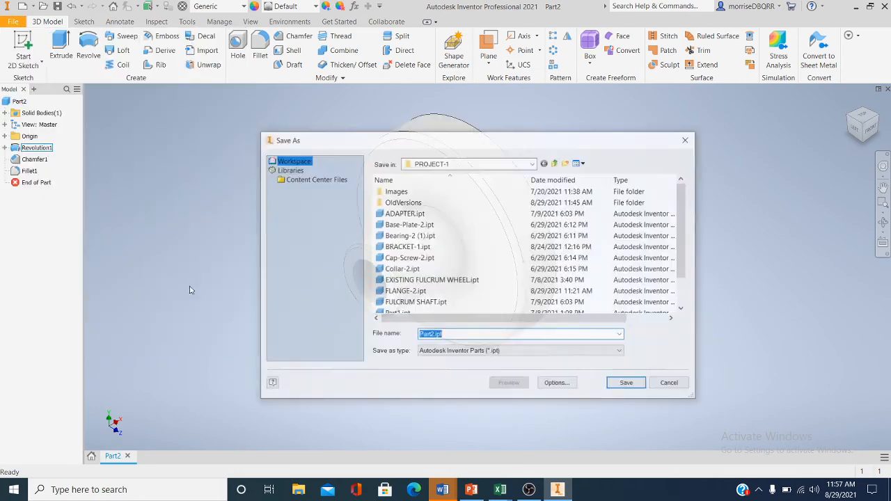
type("FL")
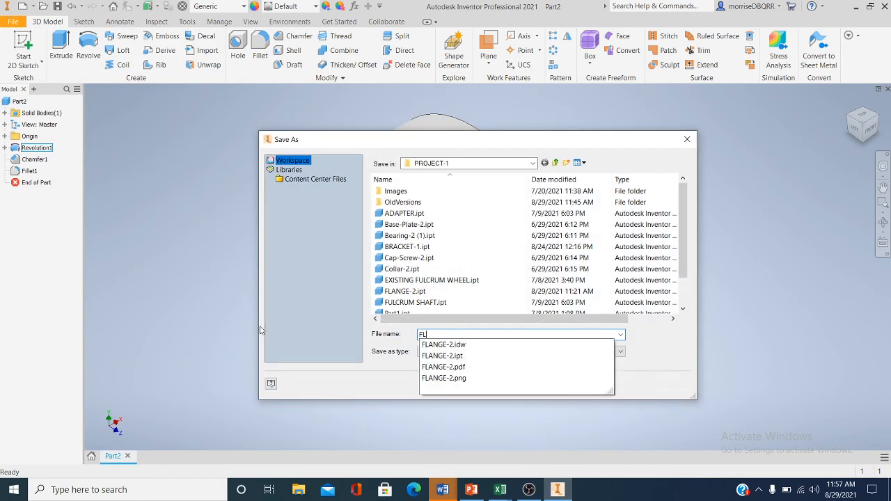
type("ANGE-")
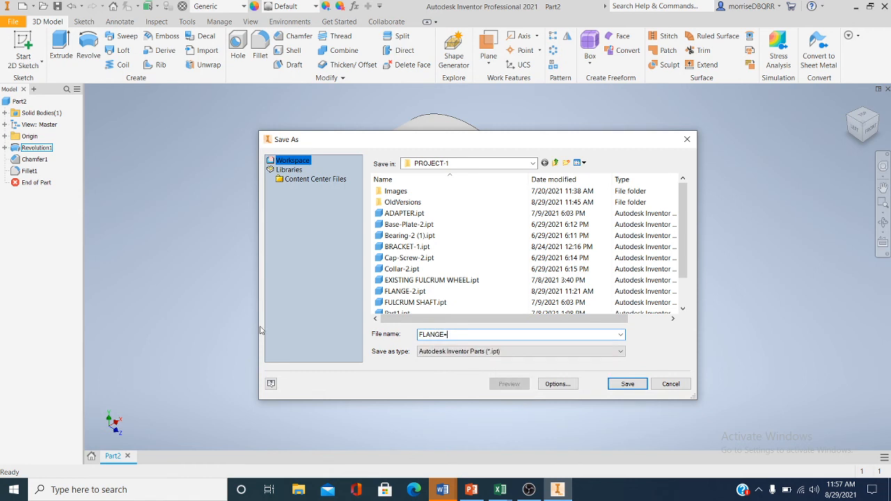
key("BackSpace")
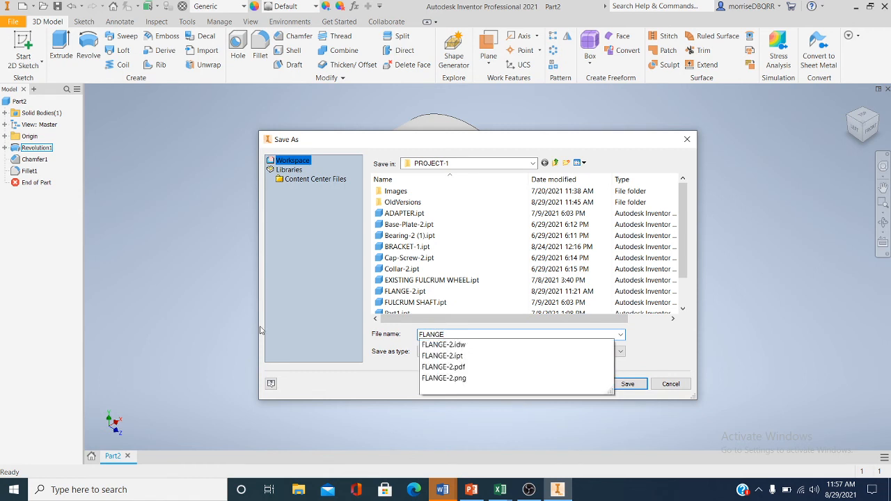
type("-3")
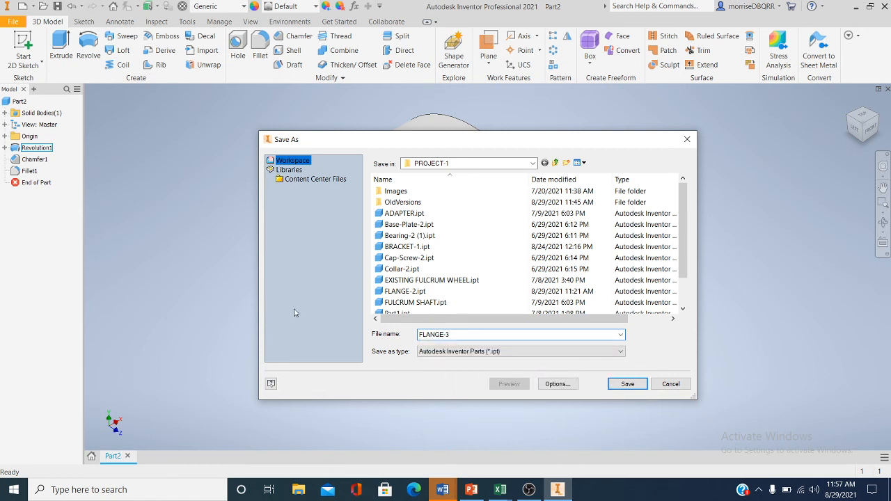
left_click(630, 384)
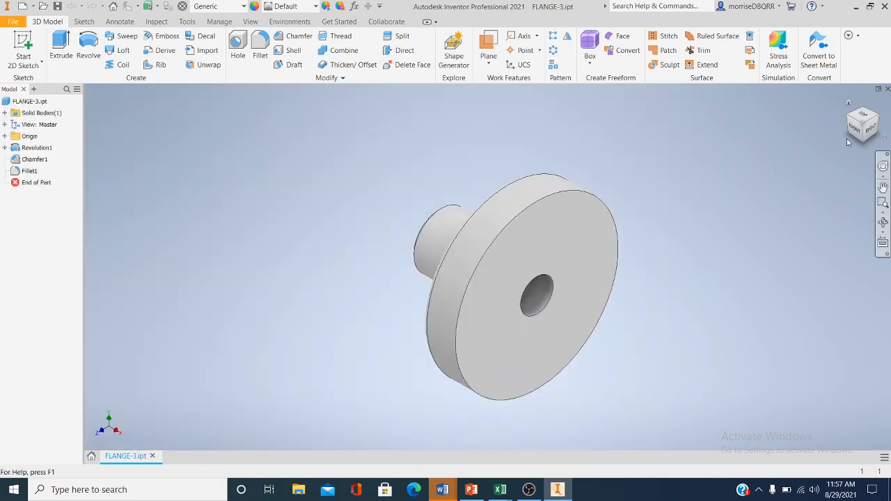
- Assign the material Steel, Mild to the FLANGE-3 part through its physical iProperties
left_click(854, 132)
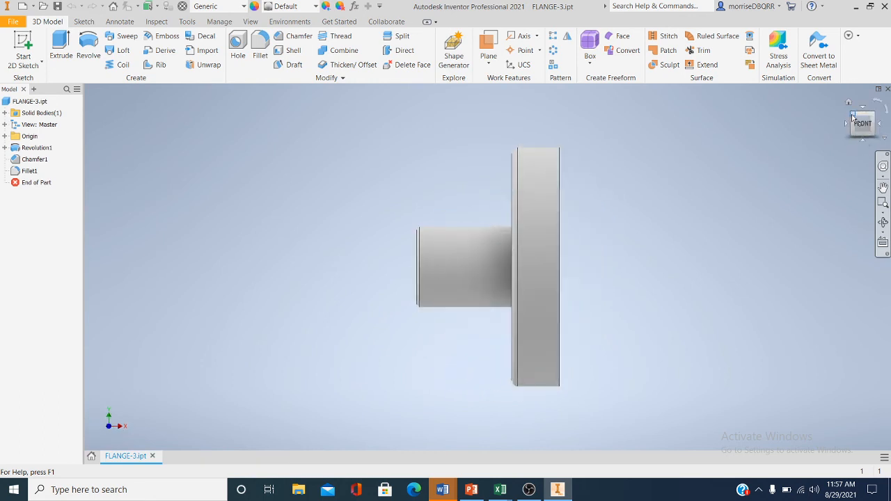
left_click(855, 118)
scroll(689, 254, "down", 3)
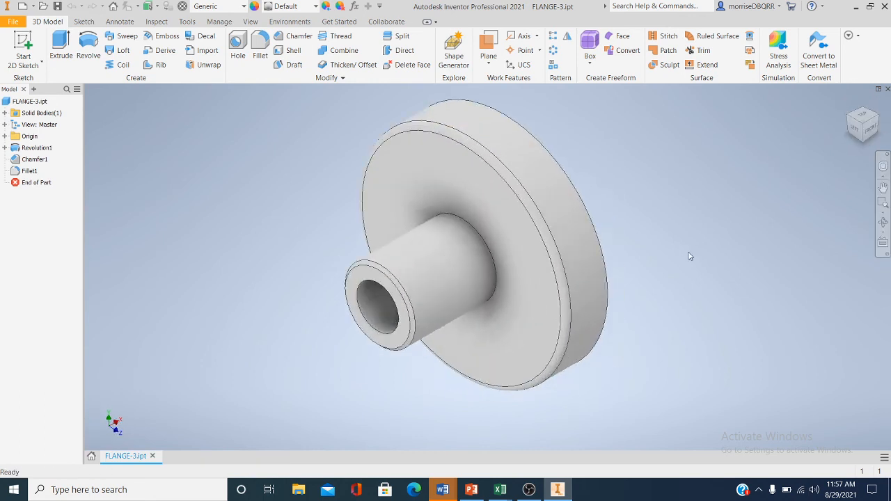
scroll(700, 263, "up", 3)
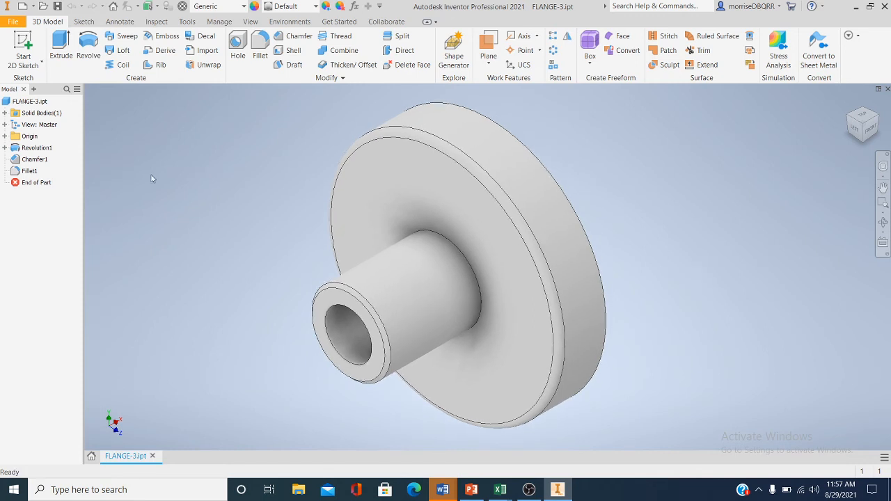
left_click(25, 103)
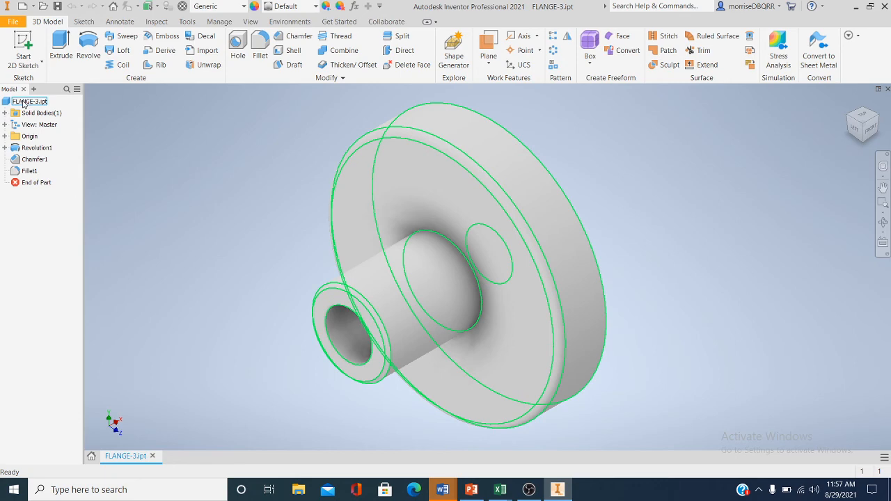
right_click(23, 105)
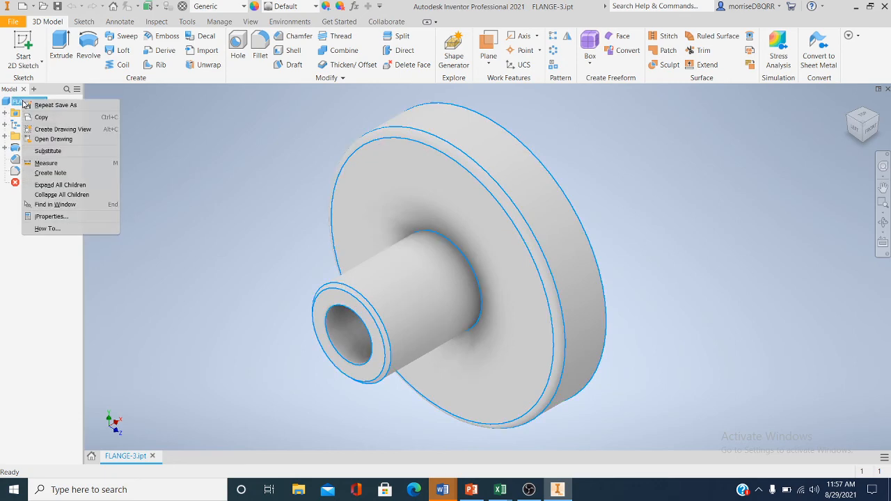
left_click(61, 217)
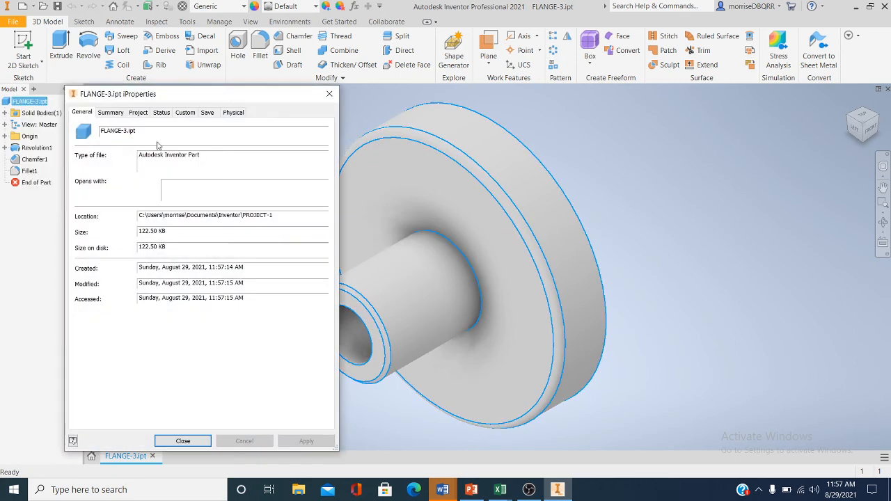
left_click(236, 114)
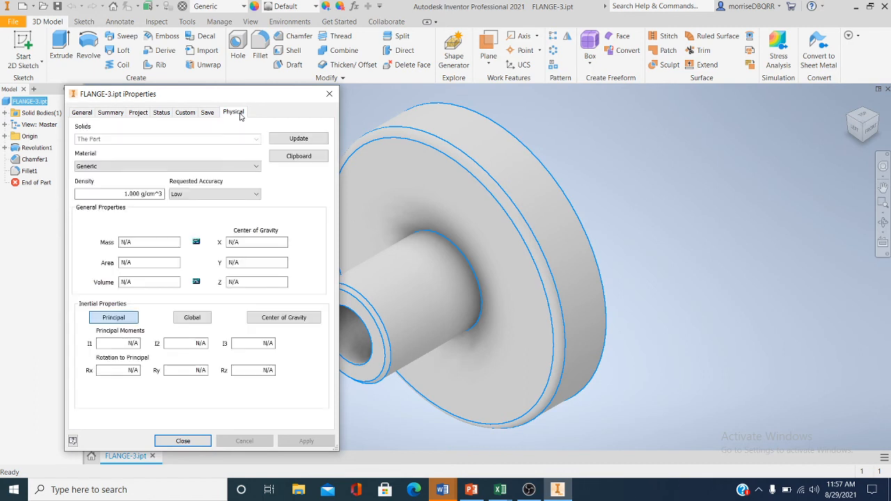
left_click(258, 168)
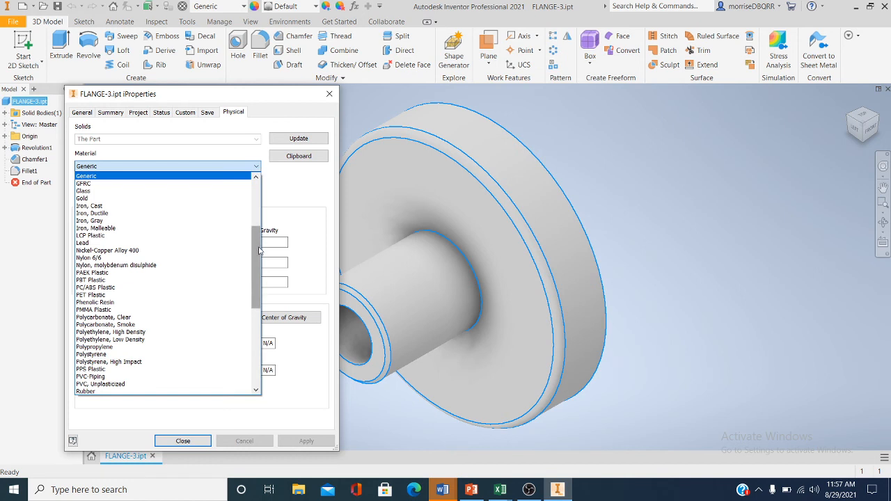
left_click_drag(257, 248, 245, 335)
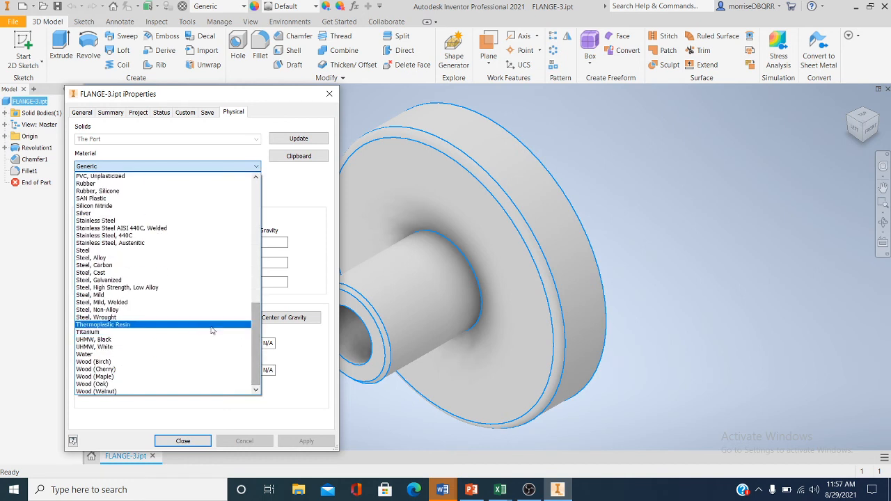
left_click(165, 295)
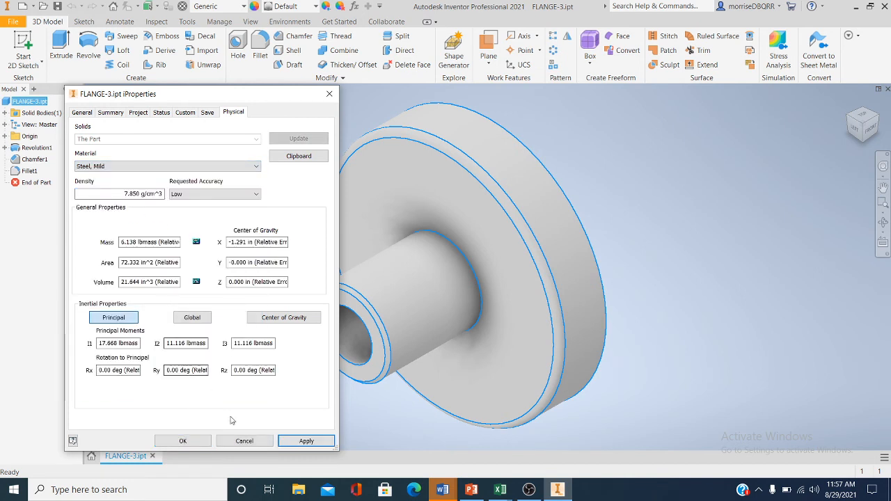
left_click(306, 441)
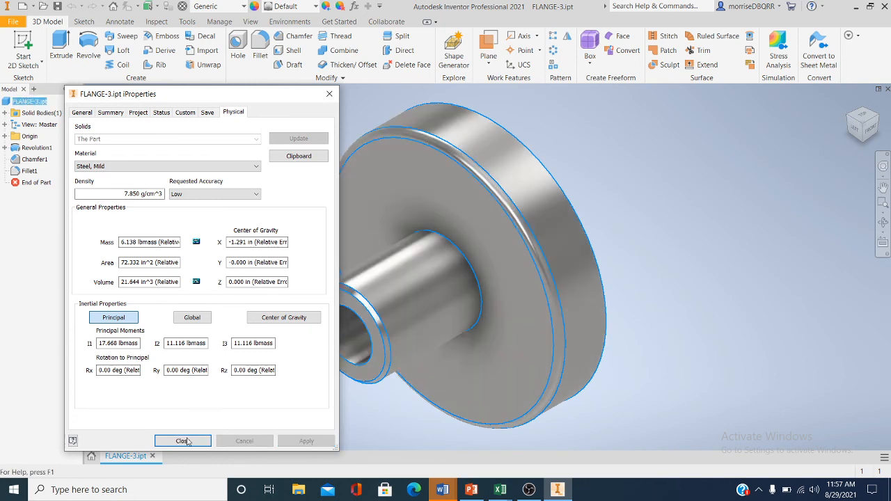
left_click(182, 441)
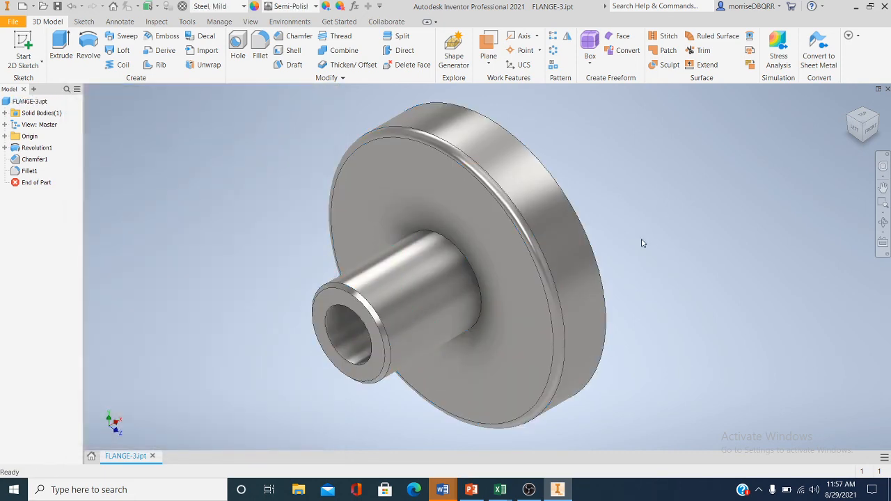
scroll(642, 243, "up", 3)
middle_click_drag(623, 213, 557, 189)
scroll(571, 215, "down", 1)
middle_click_drag(571, 214, 565, 226)
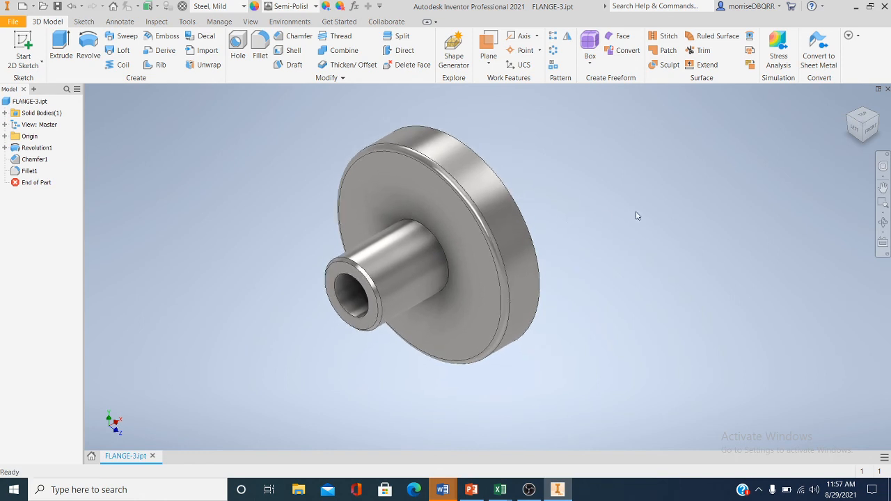
left_click(119, 22)
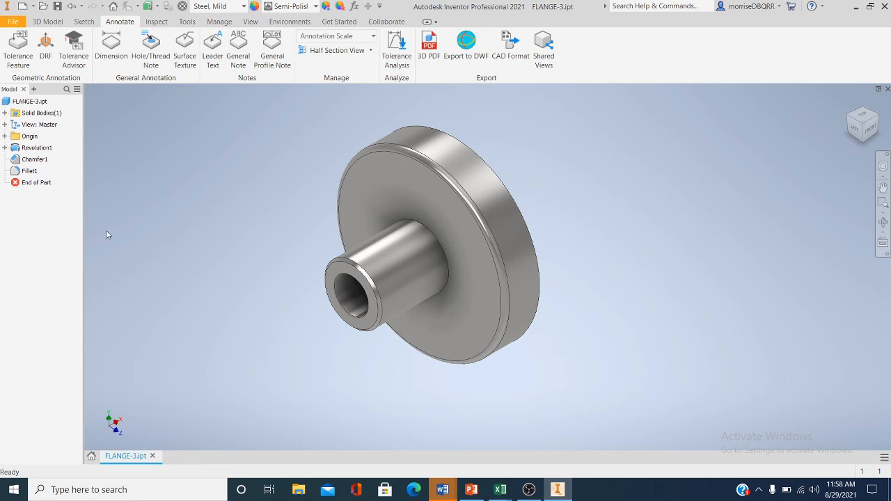
left_click(112, 48)
left_click(480, 158)
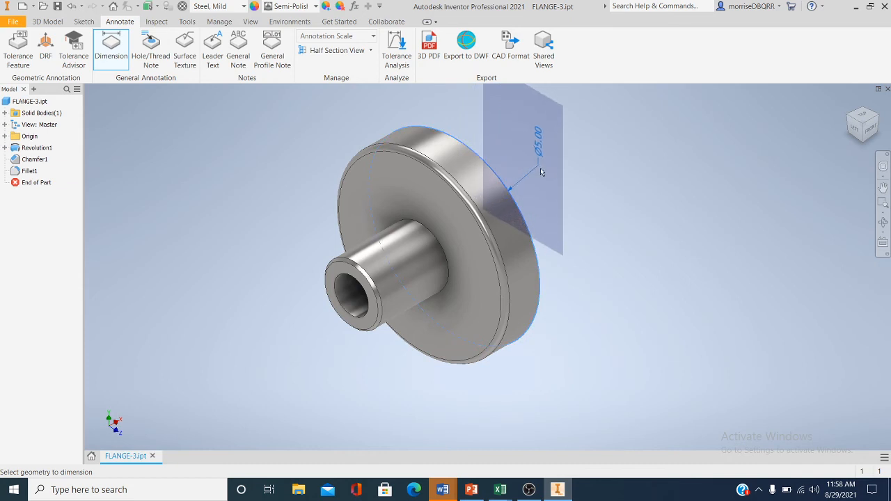
key("Escape")
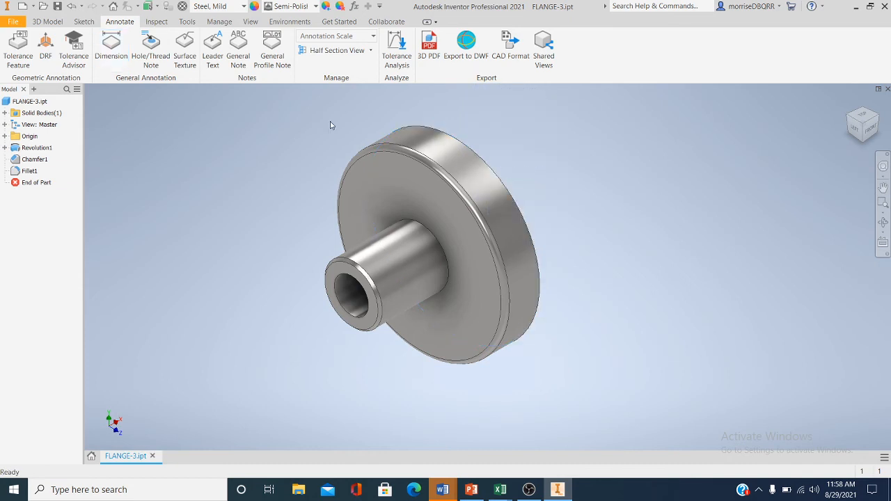
left_click(111, 50)
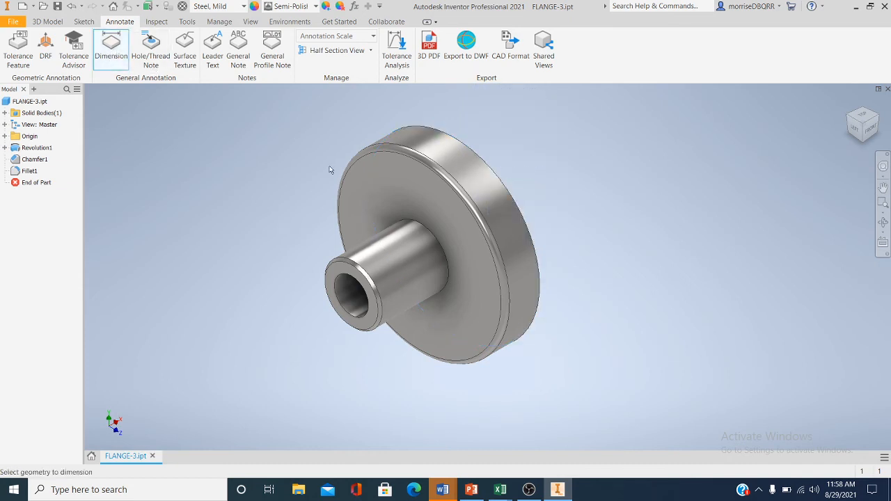
left_click(492, 170)
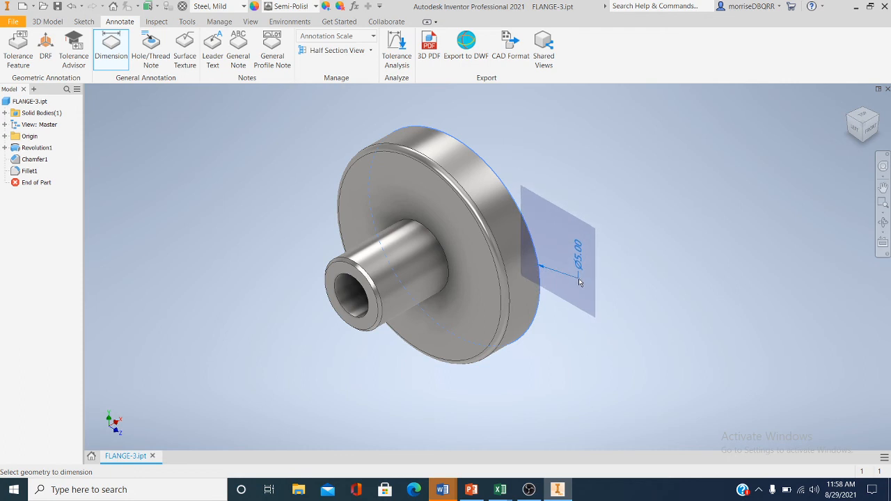
key("Escape")
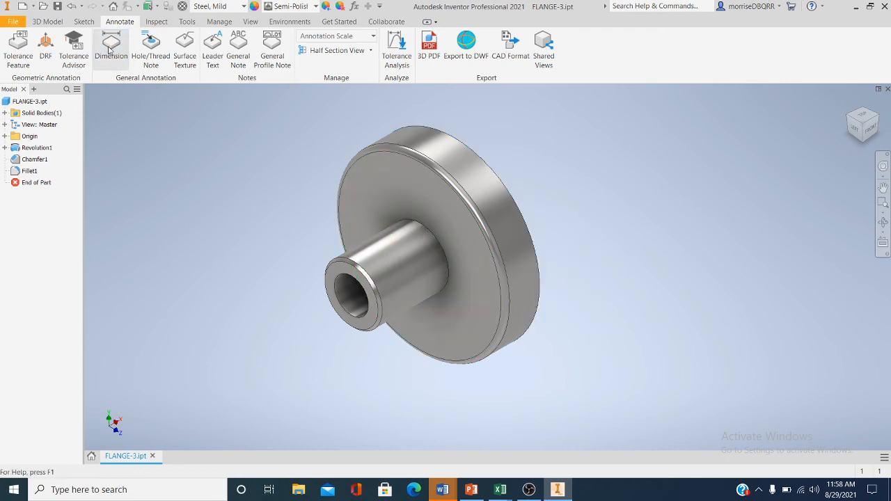
left_click(354, 175)
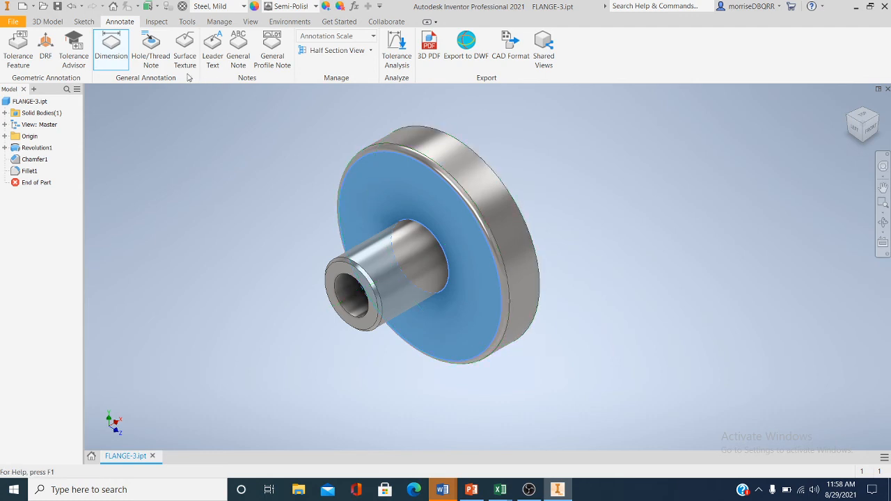
- Add a 3D diameter dimension annotation to the flange disc's outer circular edge on the hub side, using the default tolerance type
left_click(107, 45)
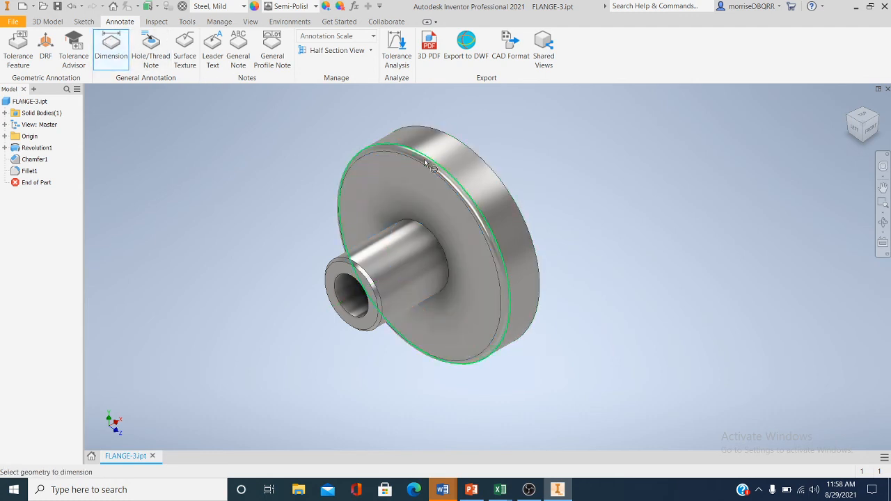
left_click(470, 194)
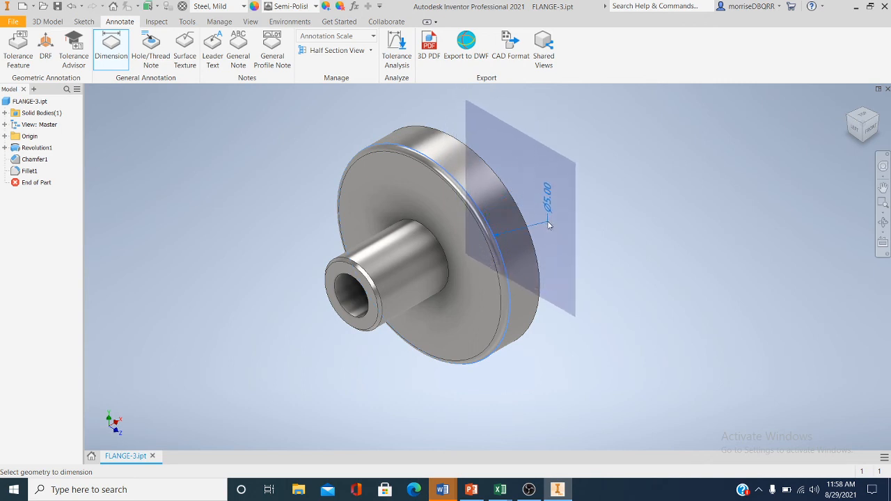
left_click(549, 222)
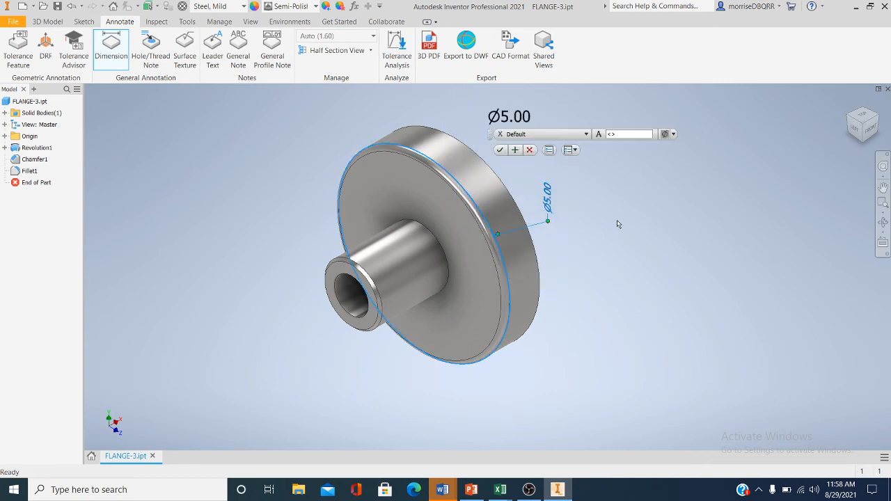
left_click(500, 150)
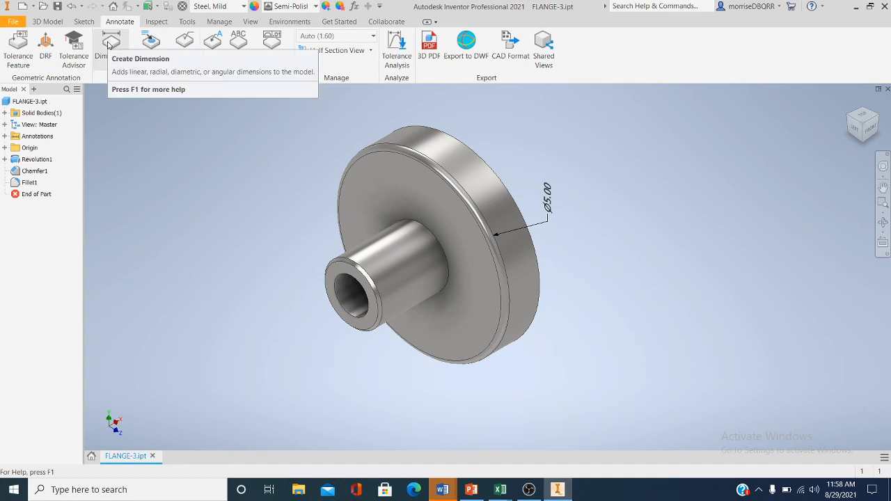
- Add a 3D diameter dimension annotation to the bore's circular edge at the hub's free end, using the default tolerance type
left_click(108, 45)
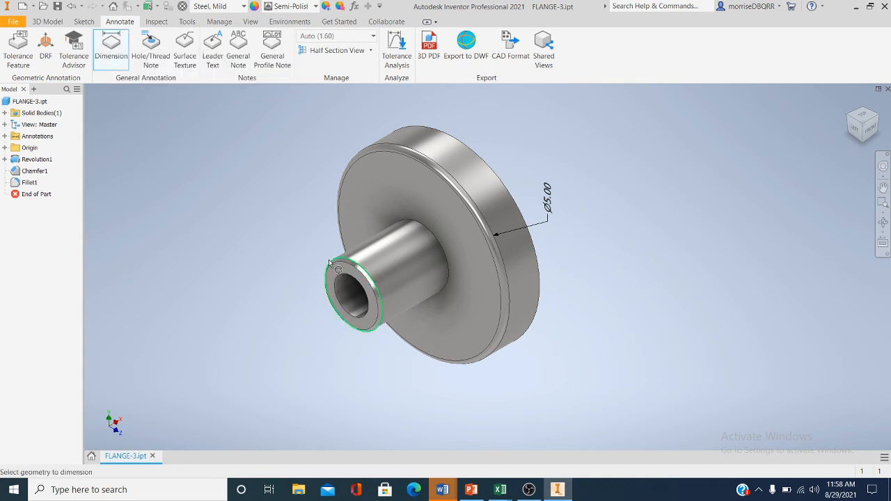
left_click(330, 263)
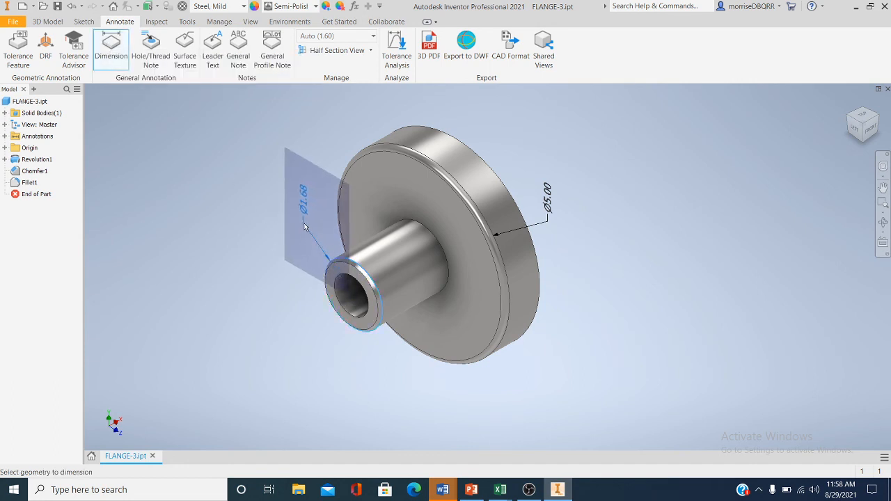
key("Escape")
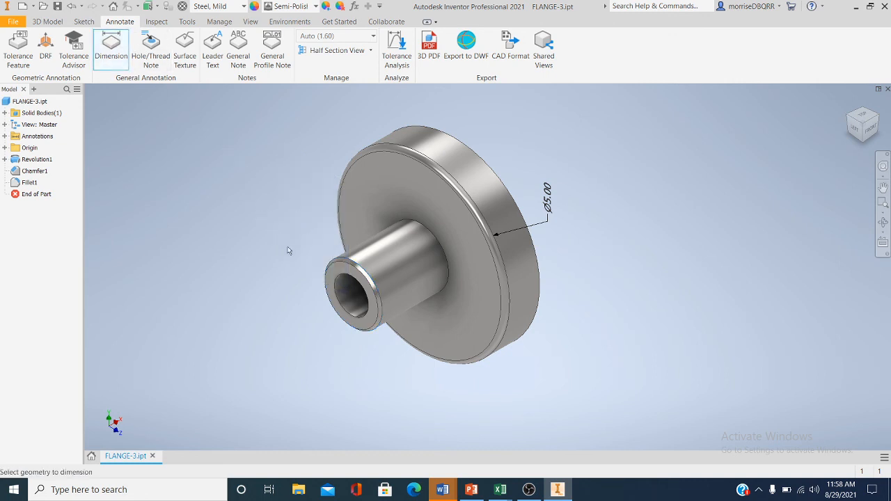
left_click(340, 276)
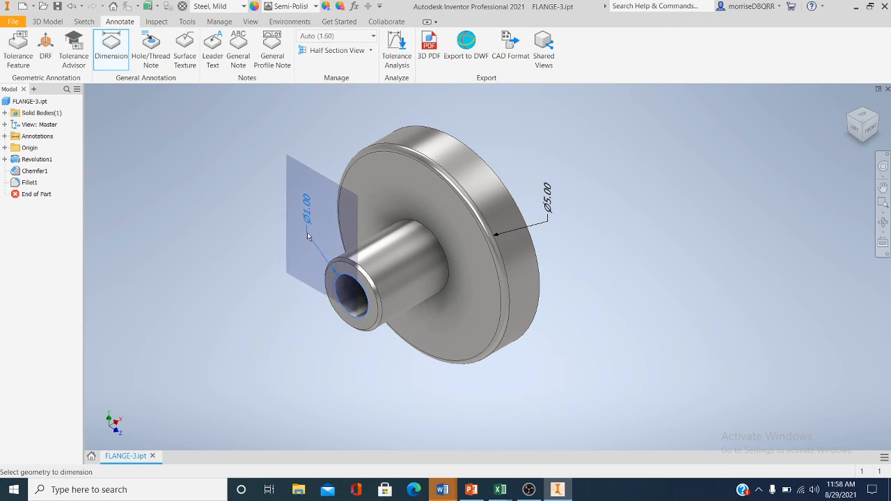
left_click(307, 237)
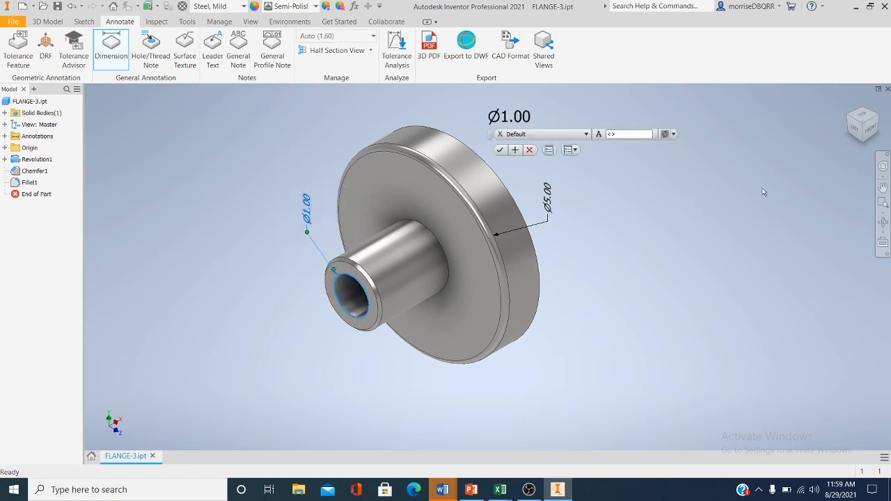
left_click(499, 150)
- In a rotated left view, move the bore diameter label outside the disc and bring the disc diameter label closer to its edge
left_click(850, 131)
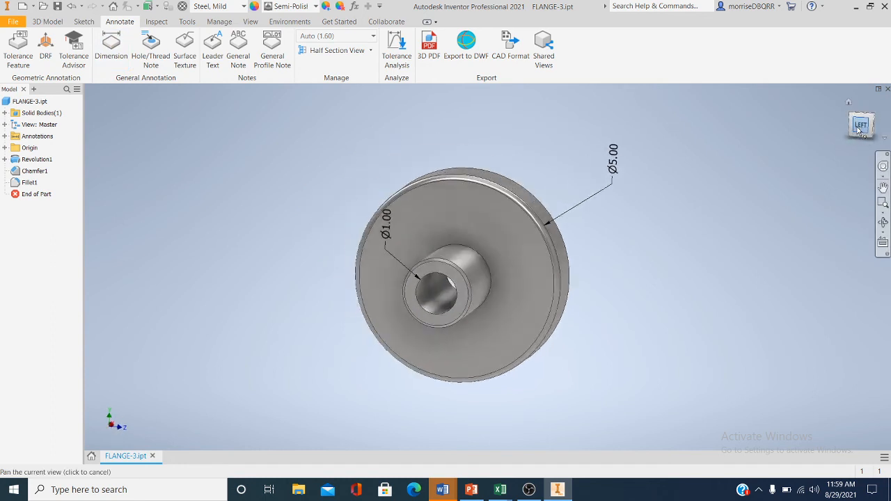
left_click(878, 107)
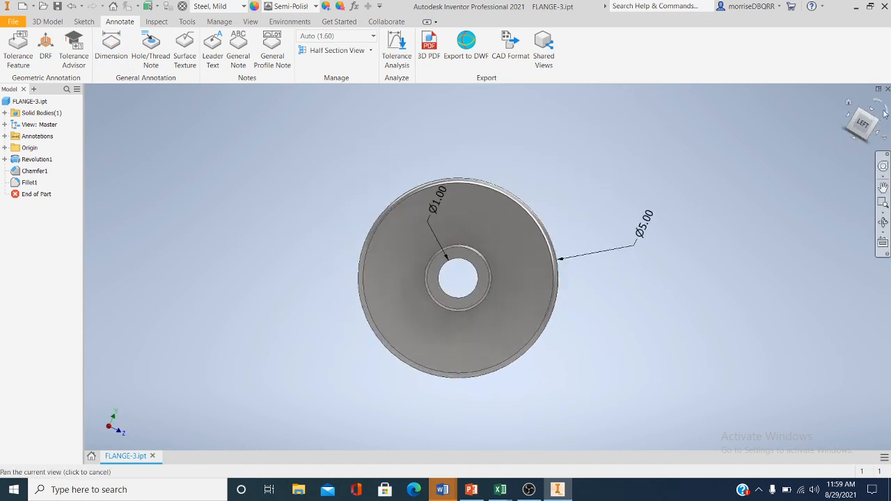
left_click_drag(510, 193, 542, 156)
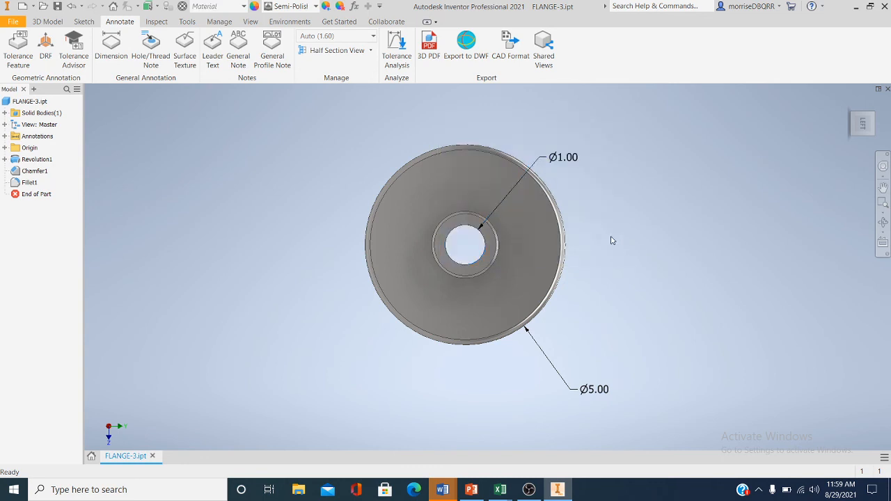
left_click_drag(575, 393, 554, 373)
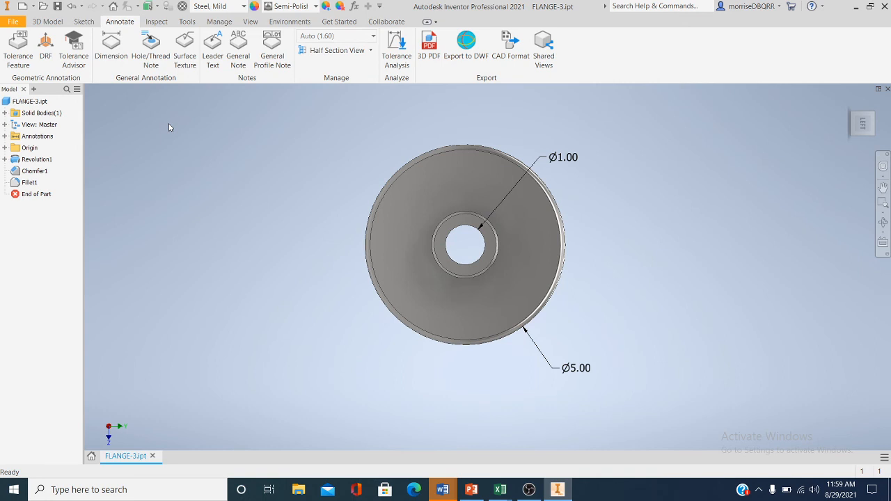
- In an isometric view, move the bore diameter label nearer the hub's end and the disc diameter label nearer the disc
left_click(871, 116)
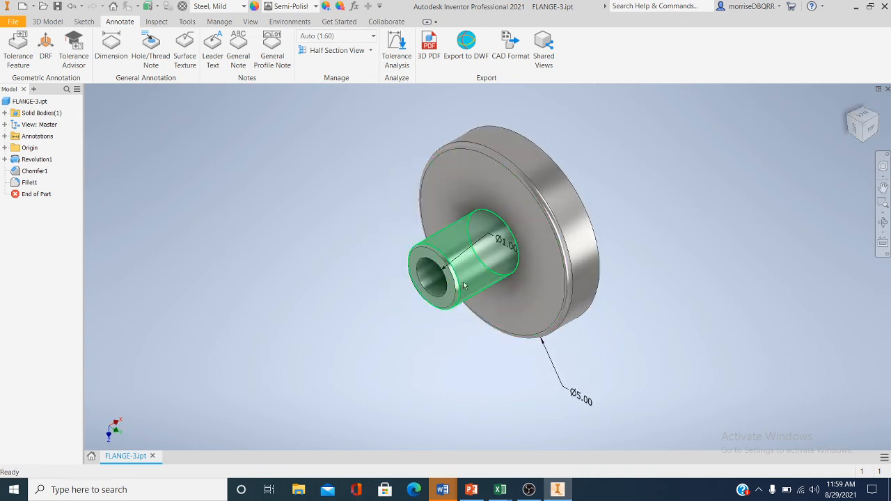
scroll(472, 244, "up", 5)
left_click(499, 223)
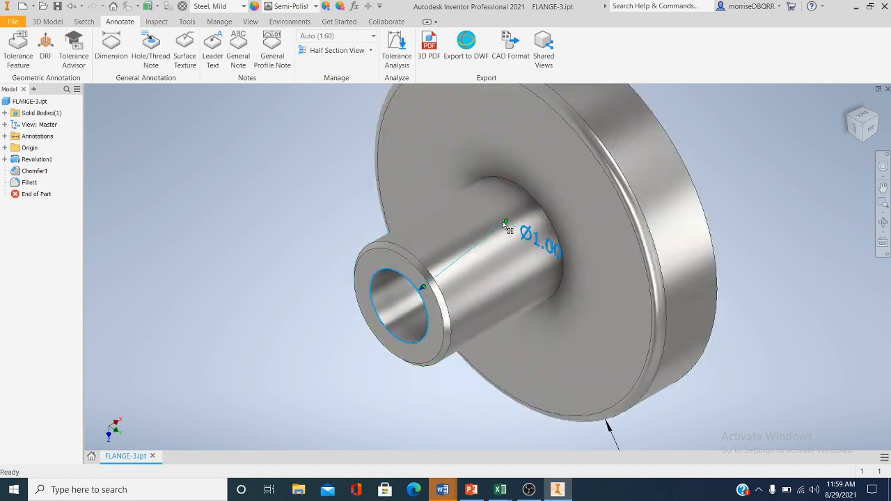
left_click_drag(489, 230, 476, 238)
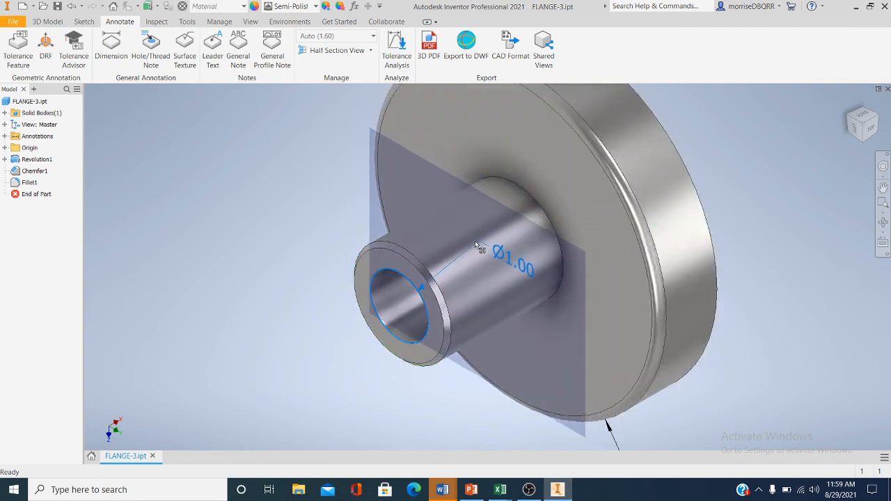
left_click(746, 270)
middle_click_drag(662, 241, 566, 167)
scroll(568, 170, "down", 3)
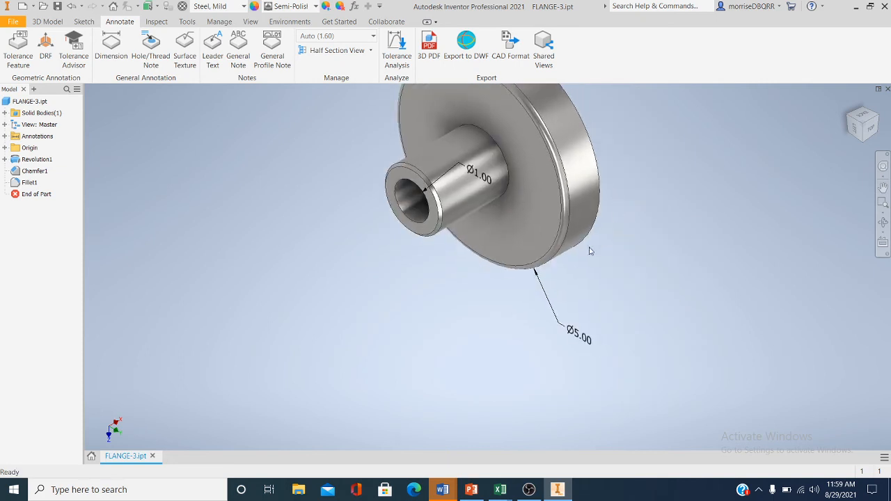
left_click_drag(565, 323, 552, 302)
left_click(470, 308)
middle_click_drag(452, 308, 471, 362)
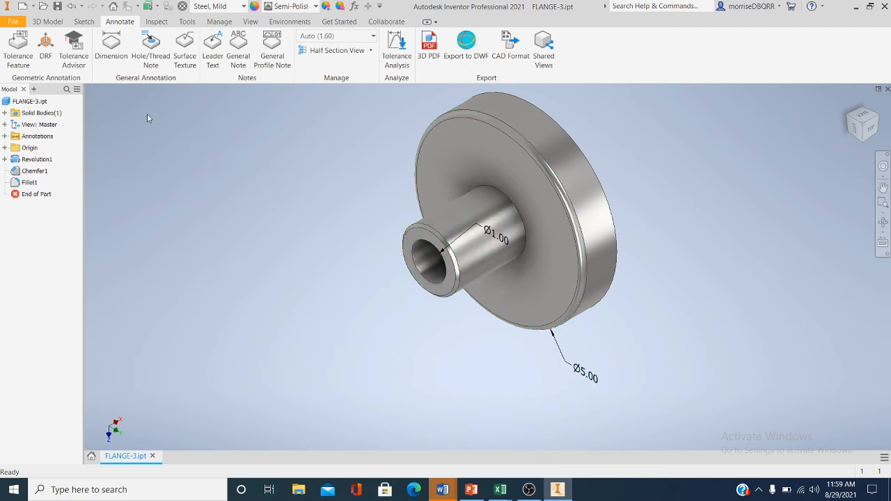
left_click(111, 52)
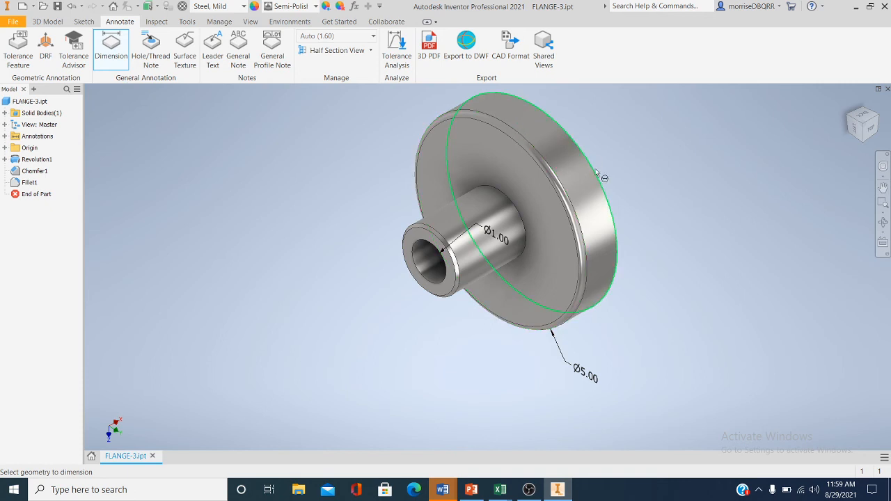
left_click(570, 230)
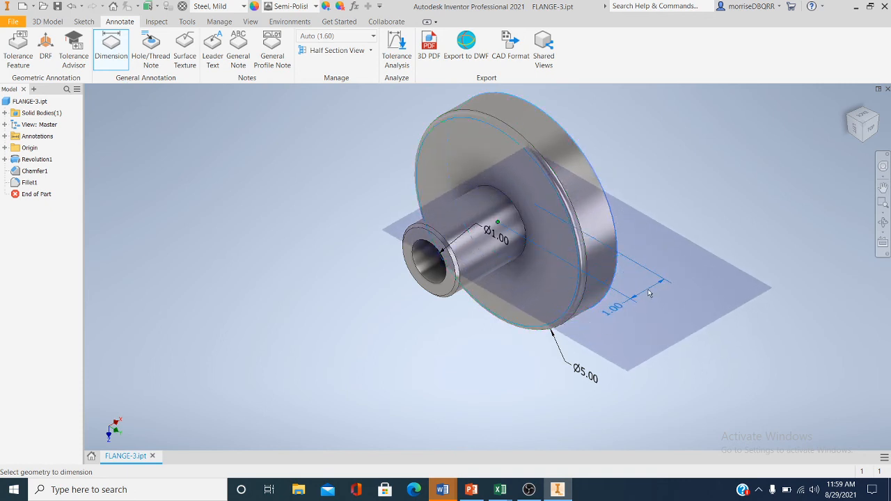
key("Escape")
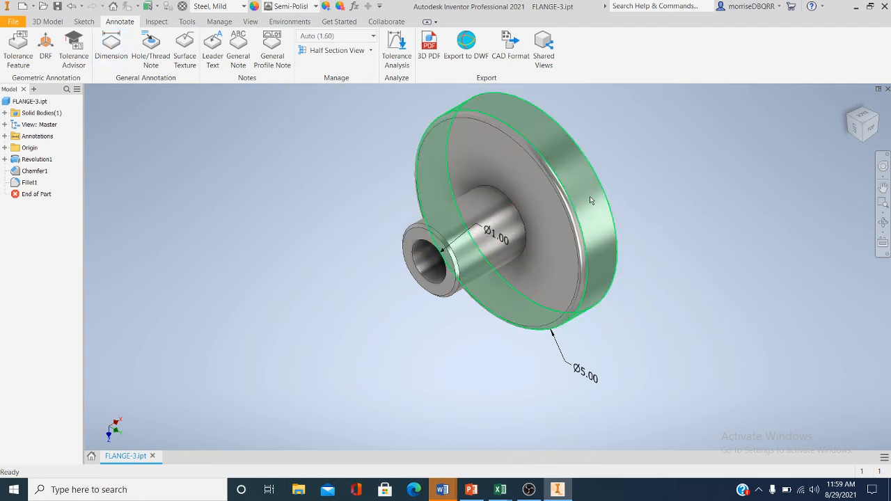
- Add a linear dimension annotation for the flange disc's thickness, from its rear circular edge to its hub-side face, placed outside the disc
left_click(108, 52)
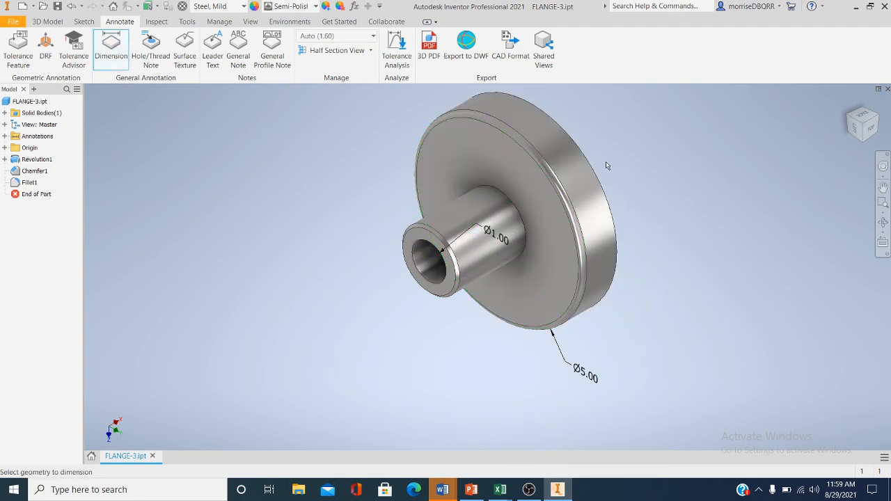
left_click(597, 181)
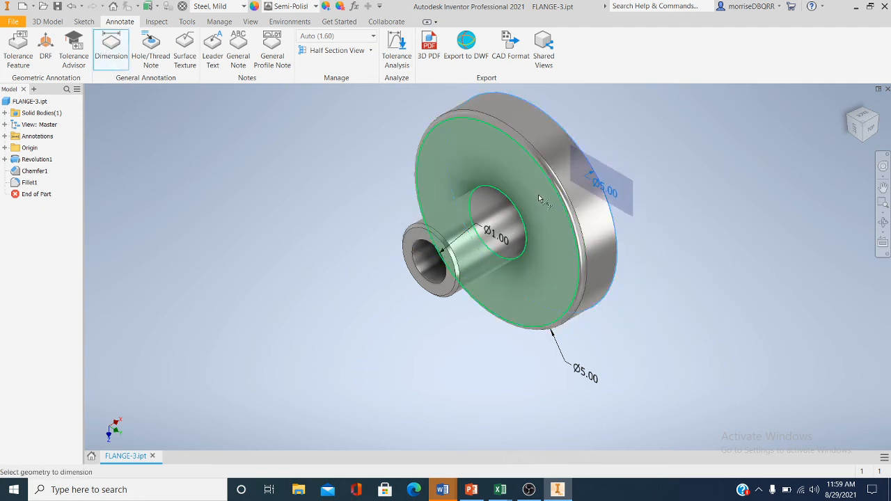
left_click(538, 197)
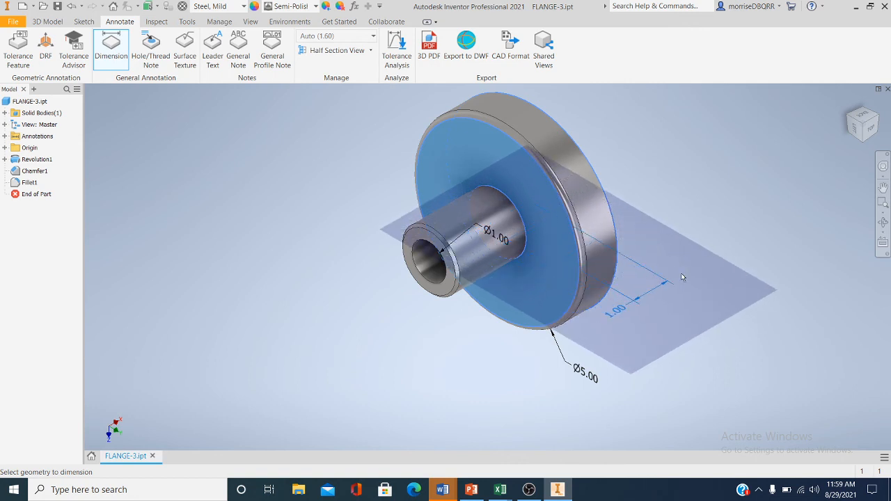
left_click(682, 277)
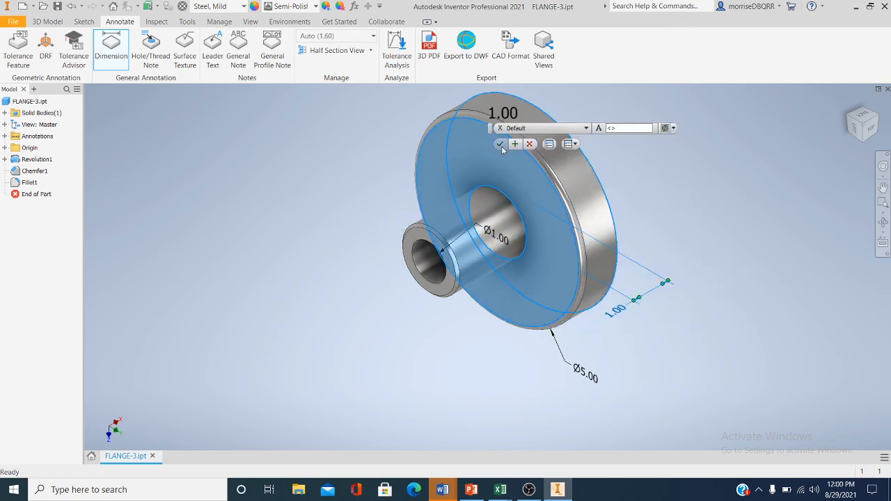
left_click(500, 144)
key("Escape")
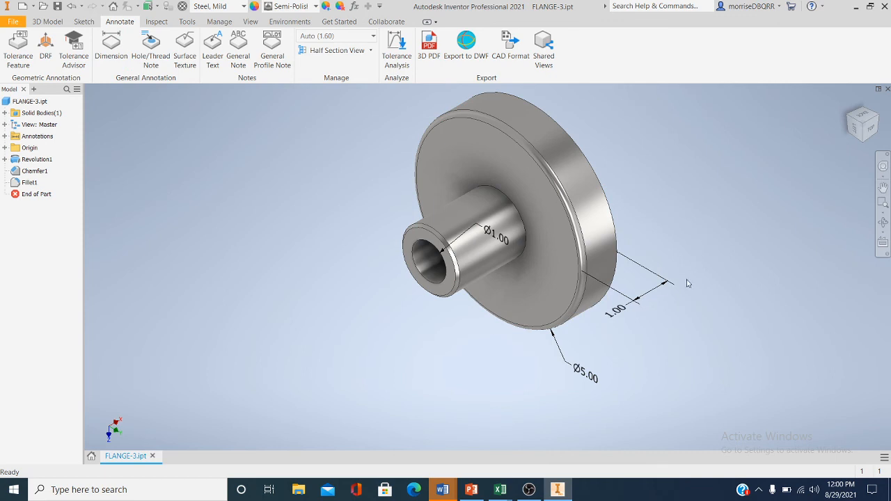
left_click(655, 295)
middle_click_drag(665, 266, 683, 309)
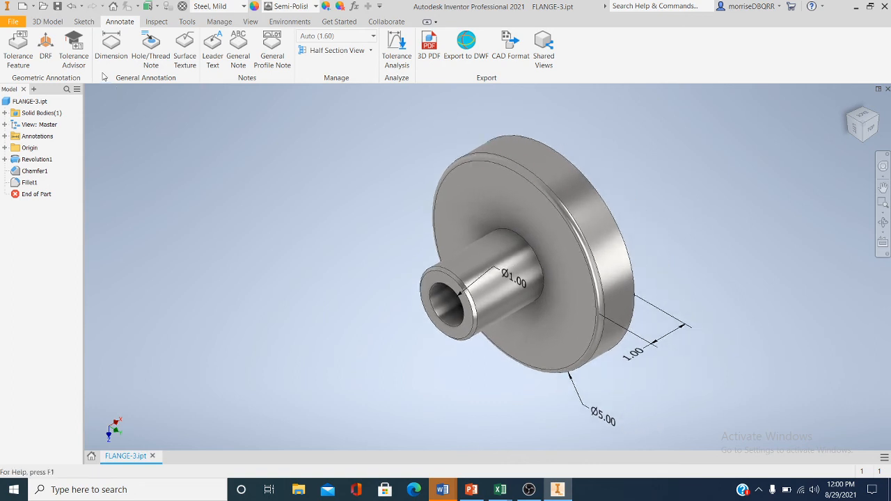
- Add a linear dimension annotation for the overall length, from the disc's rear circular edge to the hub's free end, and move its label closer to the part
left_click(112, 47)
left_click(561, 164)
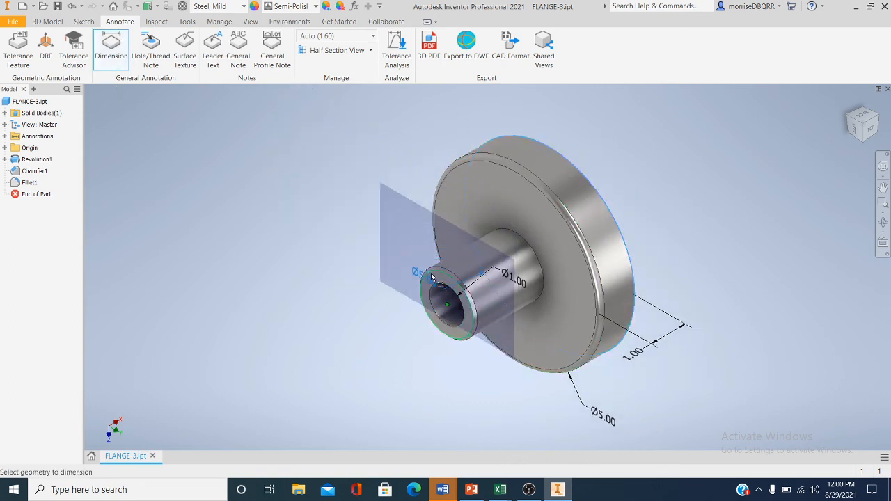
left_click(432, 277)
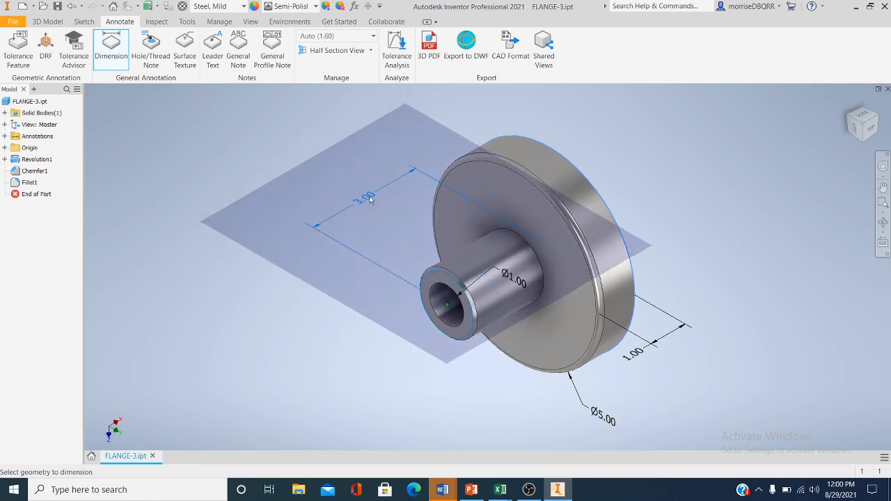
left_click(368, 197)
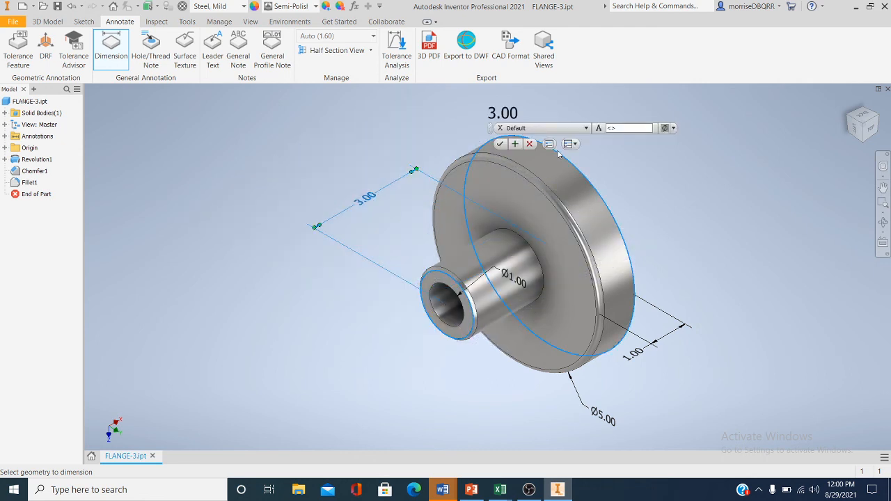
left_click(499, 144)
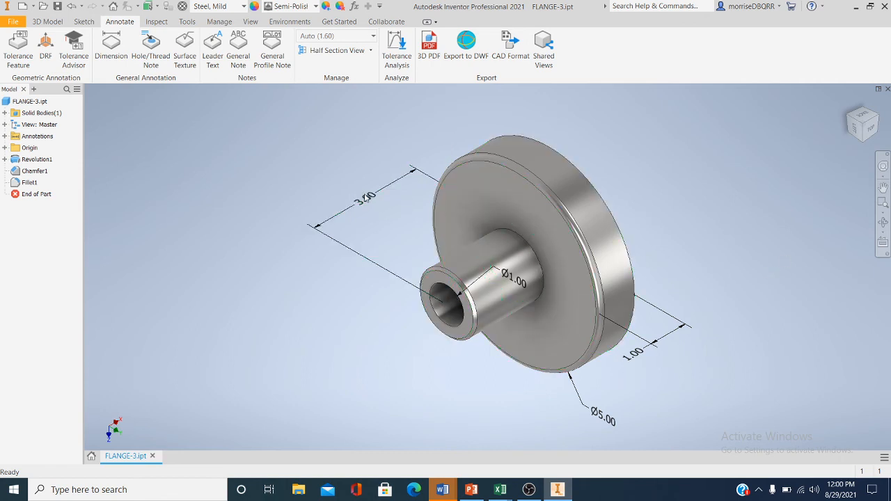
left_click(384, 205)
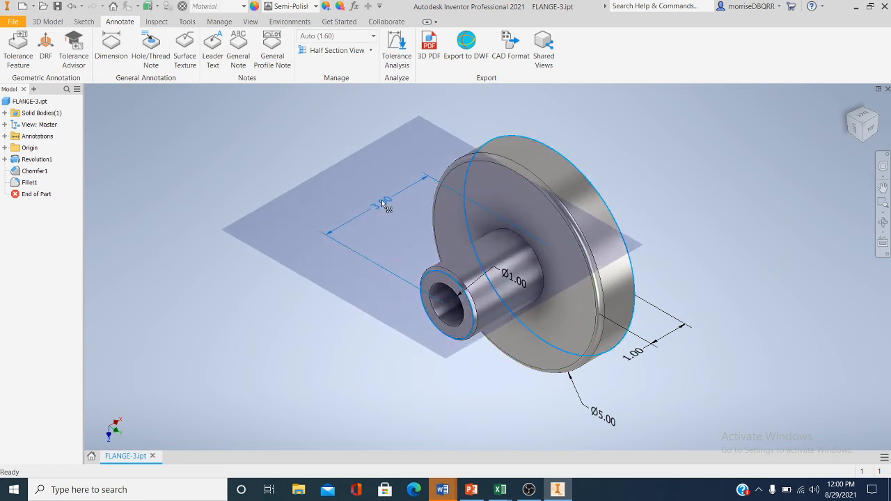
left_click(720, 167)
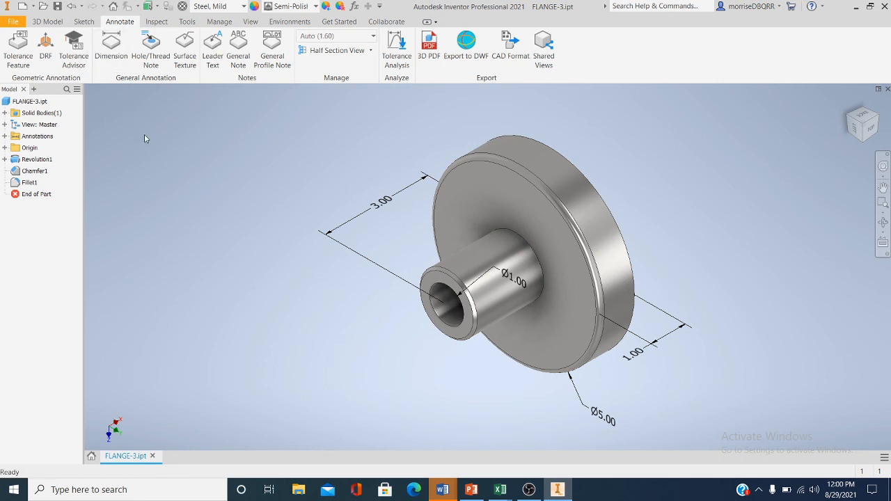
- Add a general note in the view's lower-left quadrant with the author's full name, CAD 241, FLANGE-3 and HW-2 on separate lines
left_click(238, 59)
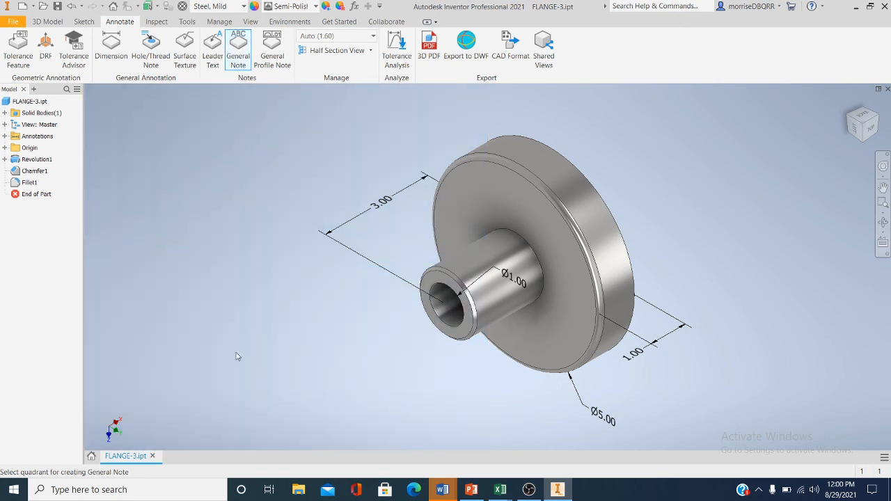
left_click(236, 356)
type("ED MORRIS")
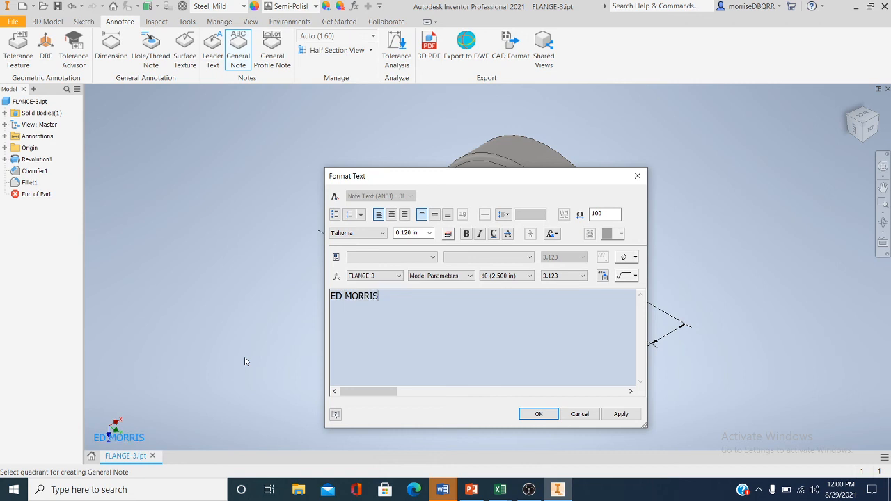
key("Return")
type("CAD 241 ")
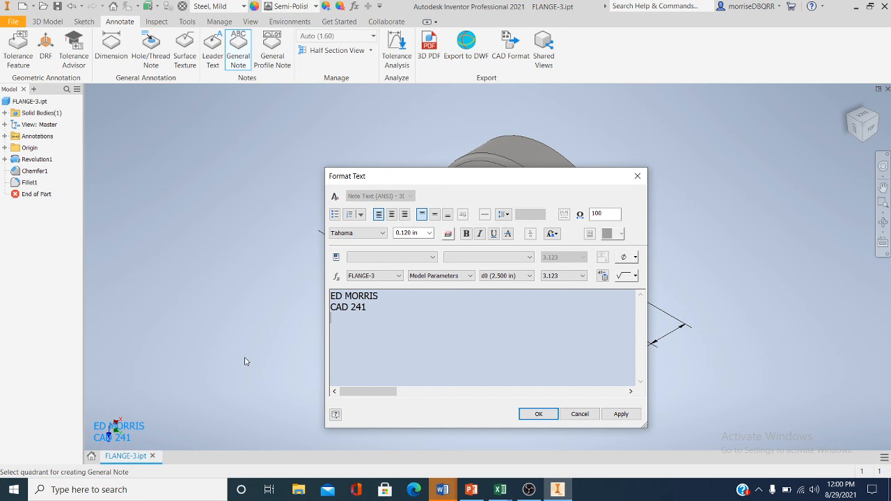
type("FLANGE-3 ")
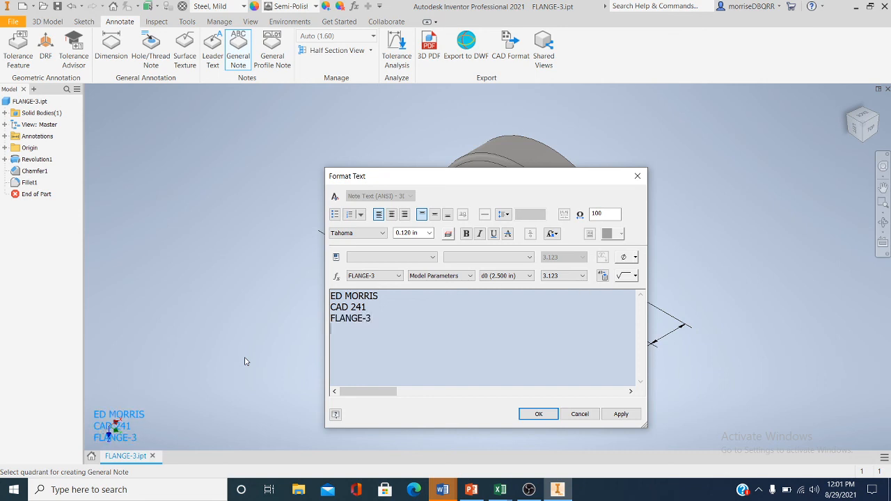
type("HW-2")
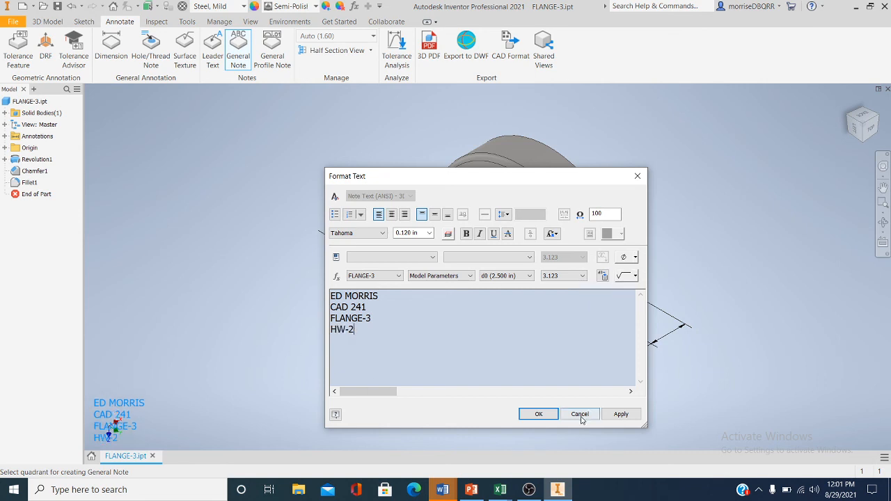
left_click(531, 415)
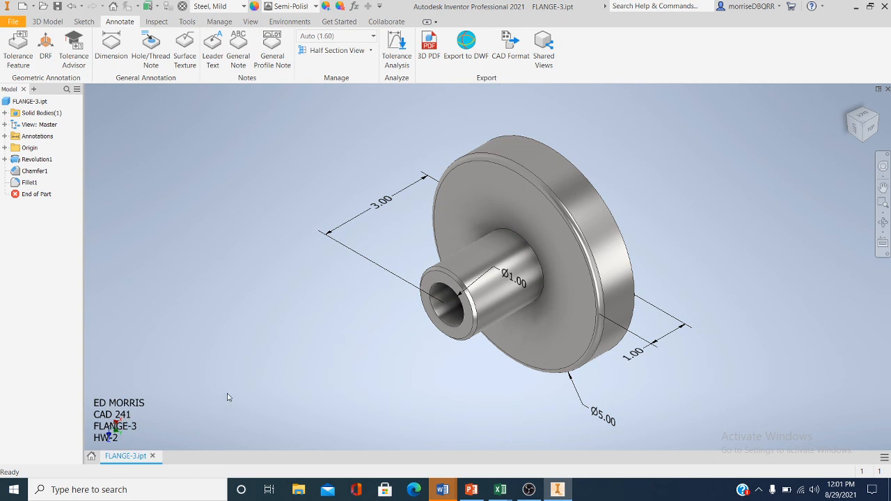
right_click(150, 322)
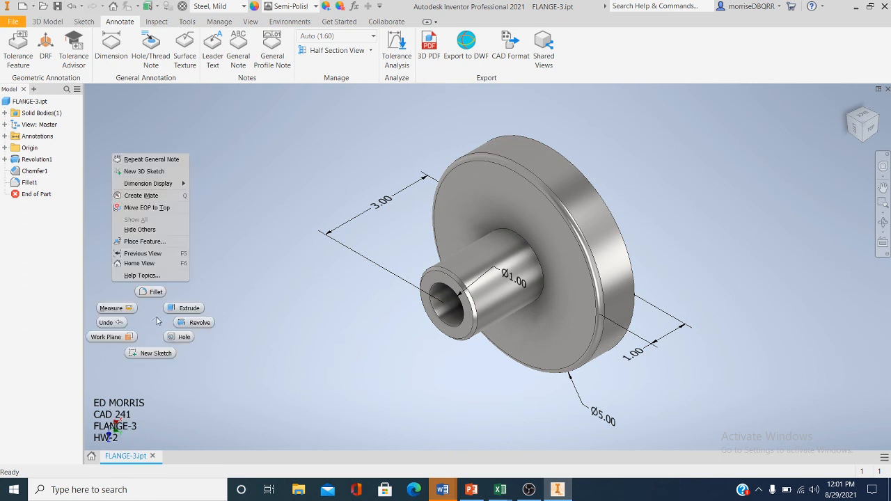
left_click(158, 319)
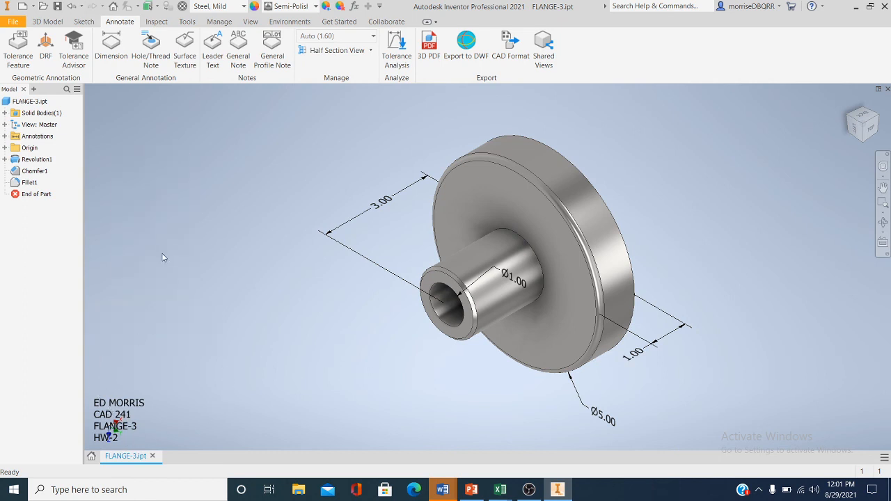
- Export the annotated part view as FLANGE-3.pdf into the PROJECT-1 folder
left_click(17, 23)
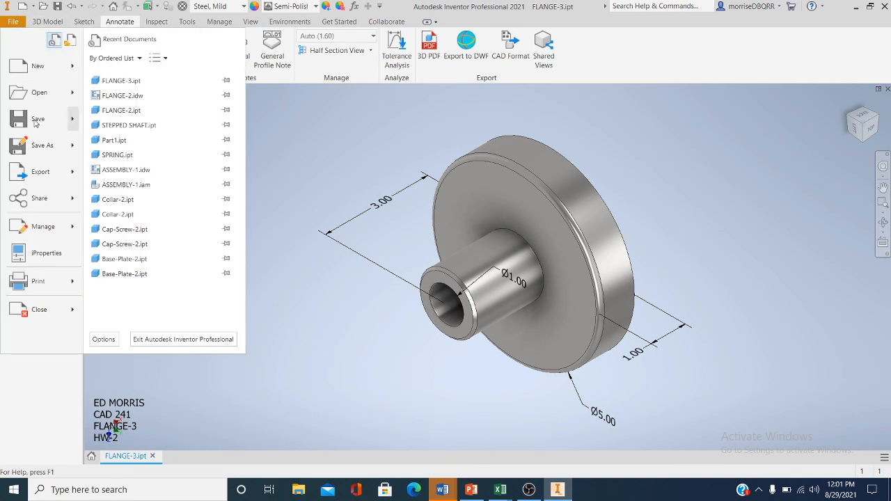
mouse_move(54, 181)
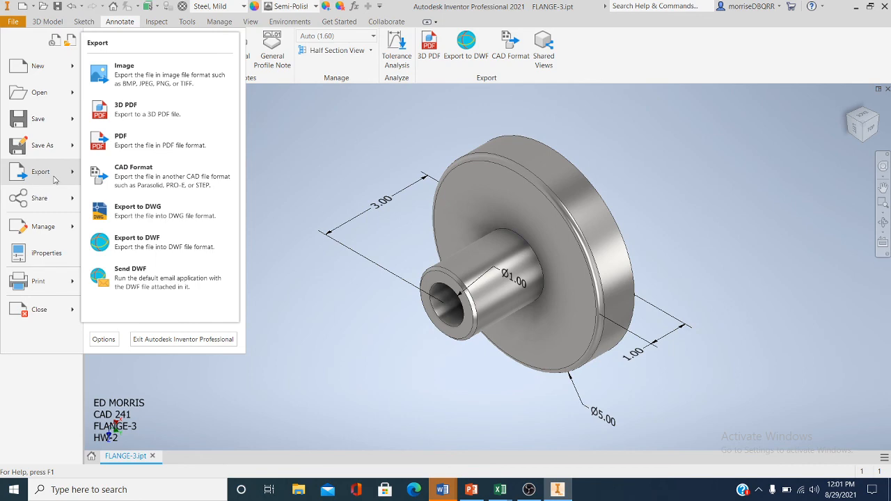
left_click(162, 144)
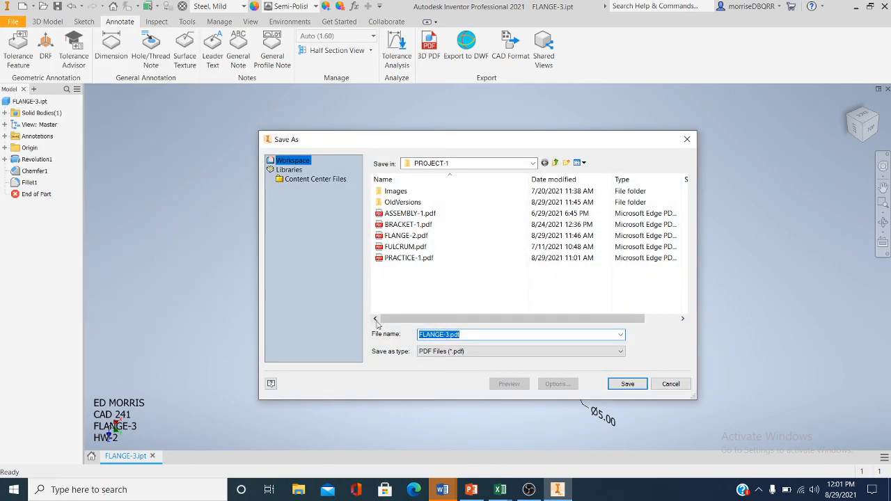
left_click(633, 385)
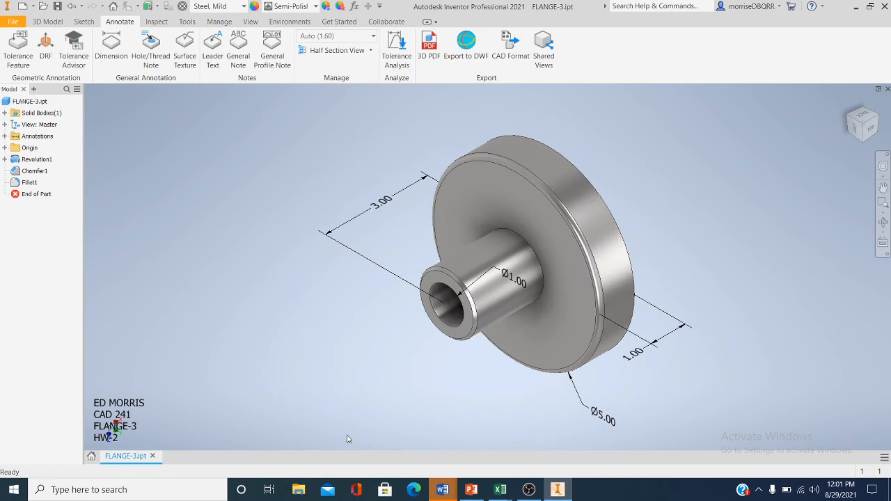
- Open the exported FLANGE-3.pdf from the PROJECT-1 folder in File Explorer, check its annotations and note, and close both the PDF and the folder
left_click(303, 491)
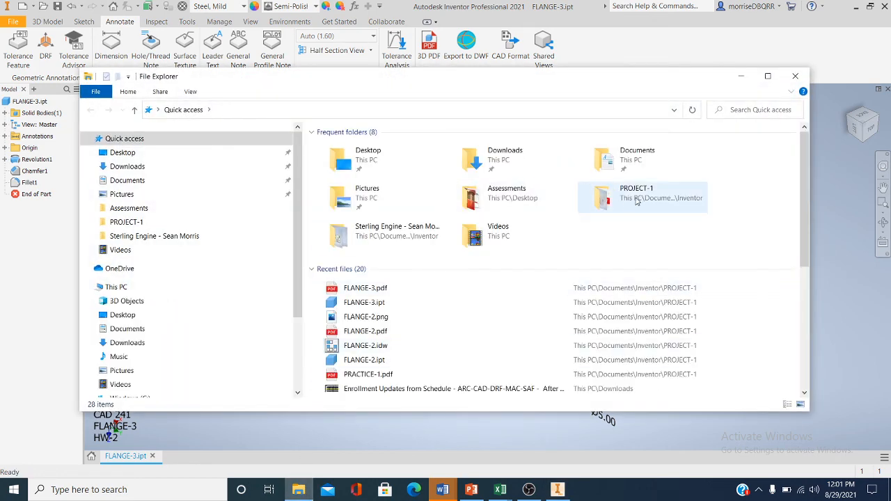
double_click(600, 196)
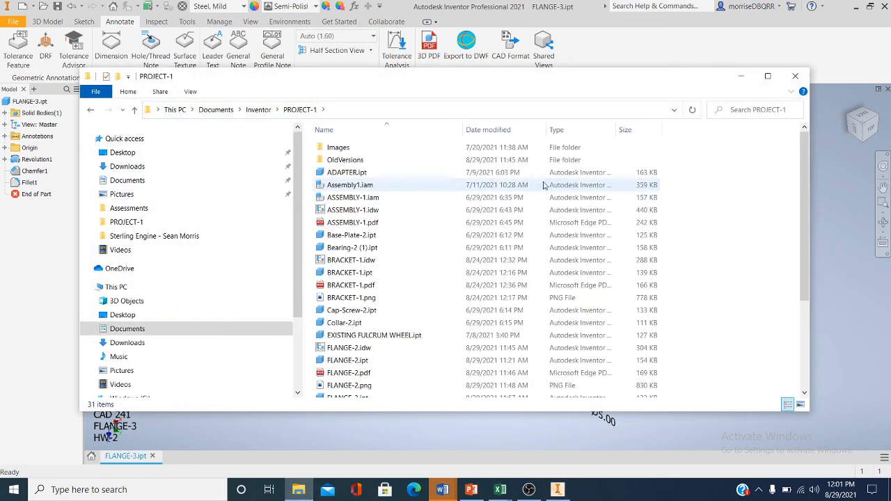
scroll(368, 293, "down", 1)
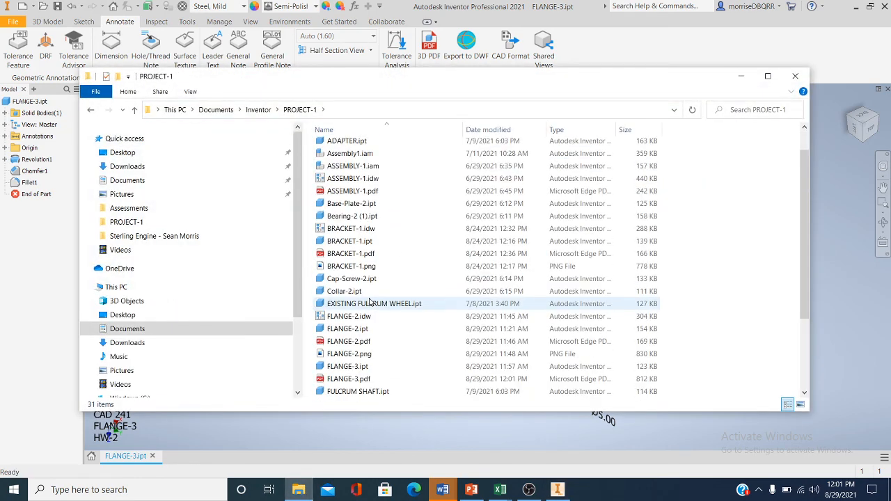
left_click(369, 378)
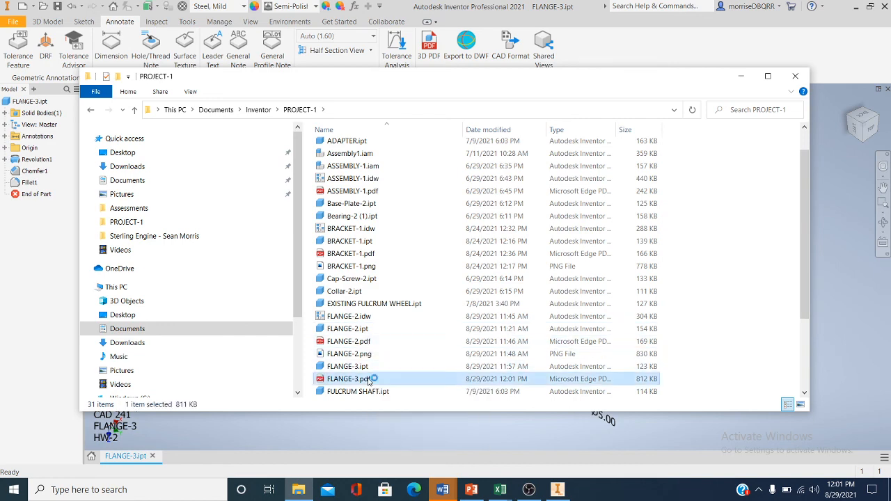
double_click(368, 378)
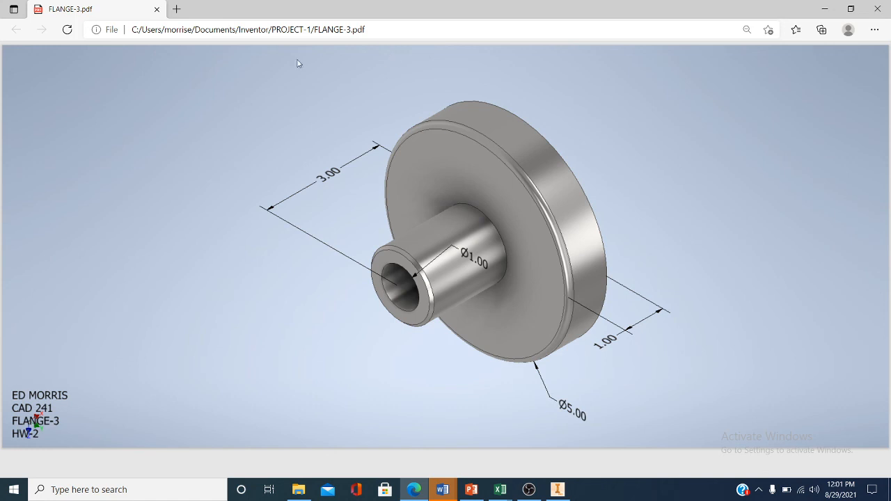
left_click(159, 11)
left_click(795, 76)
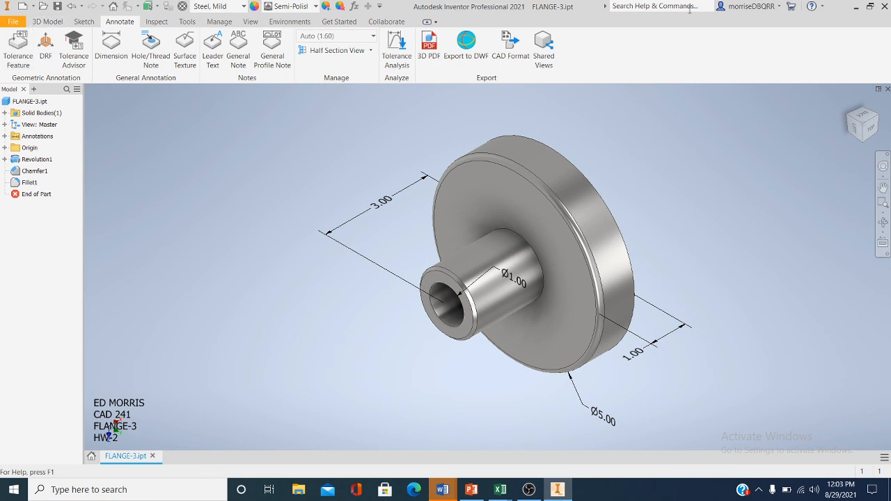
- Save the FLANGE-3 part and close it
left_click(19, 24)
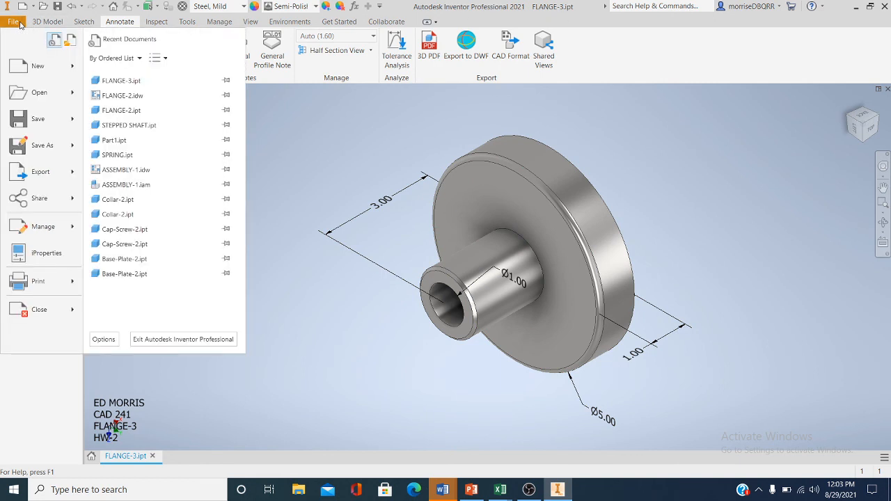
left_click(48, 118)
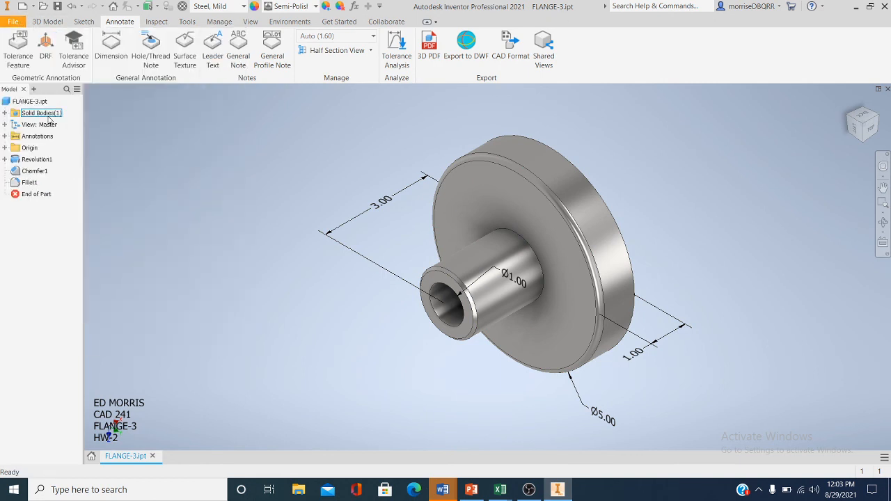
left_click(17, 23)
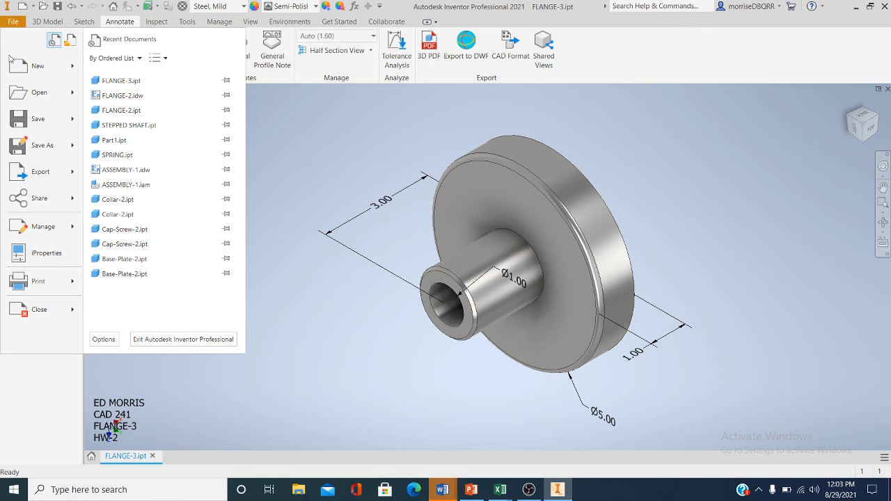
left_click(38, 311)
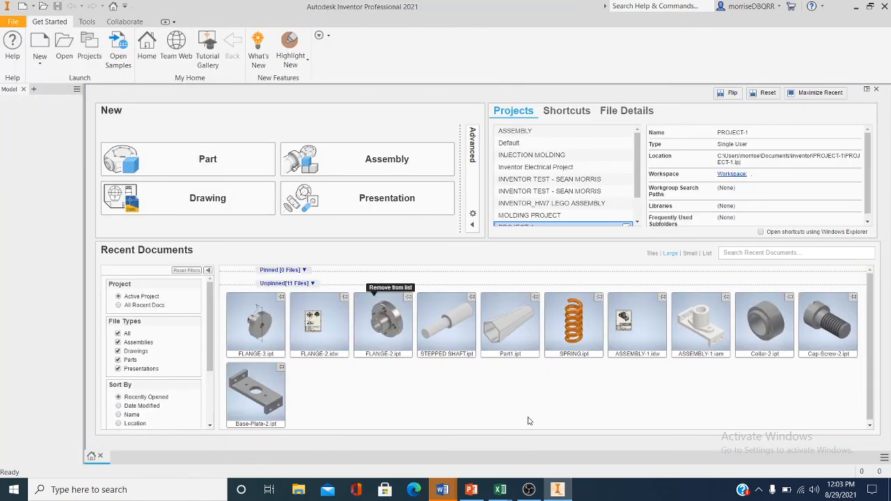
- Open the recent part FLANGE-2.ipt and the drawing FLANGE-2.idw from the PROJECT-1 workspace to view the sheet
left_click(369, 337)
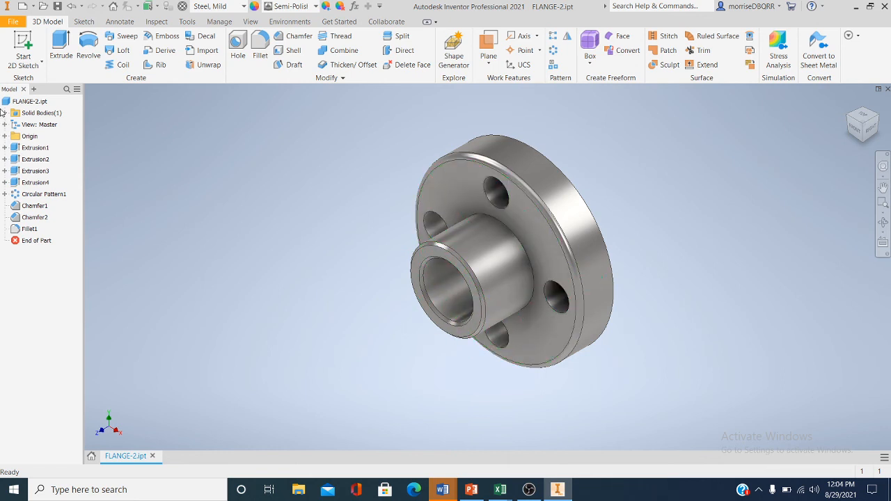
left_click(11, 21)
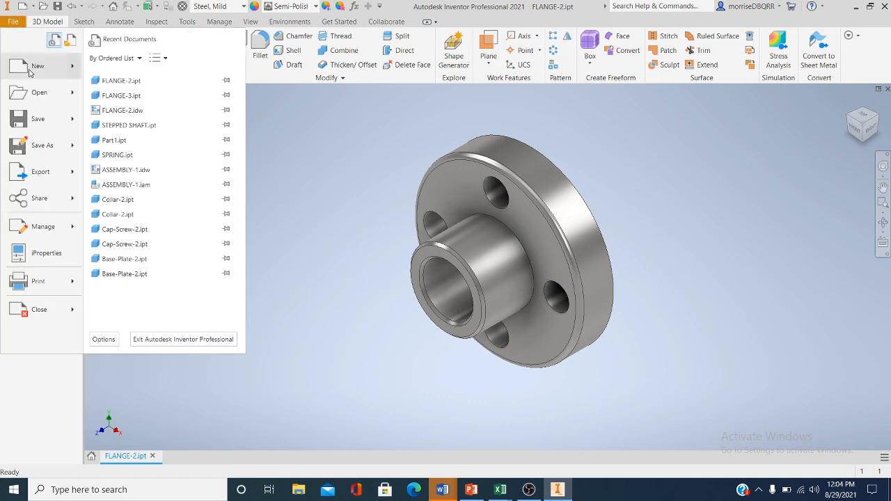
key("Escape")
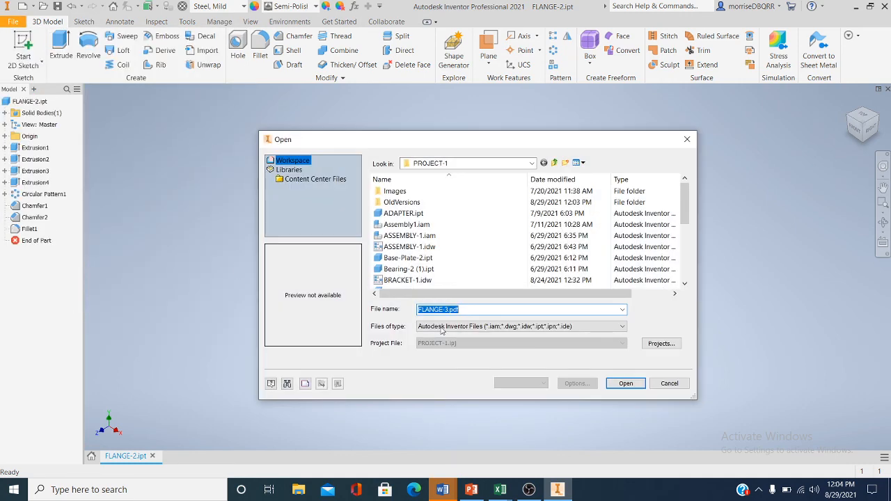
left_click_drag(687, 219, 683, 261)
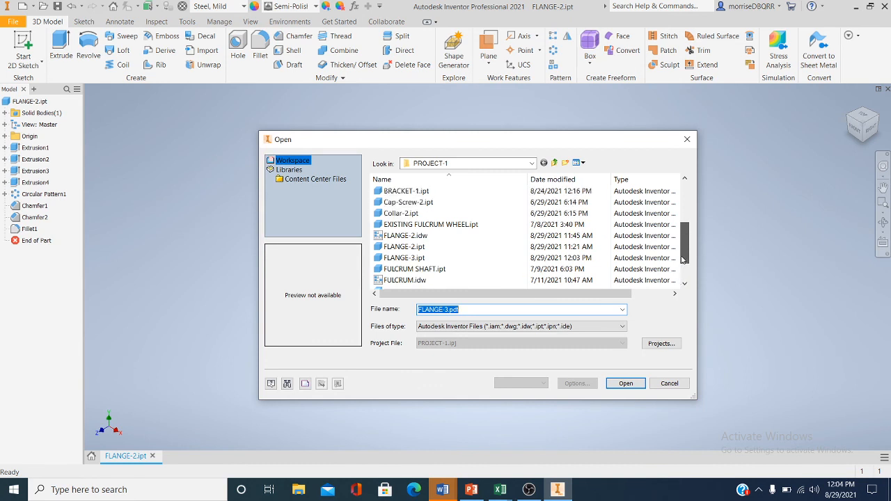
left_click(431, 240)
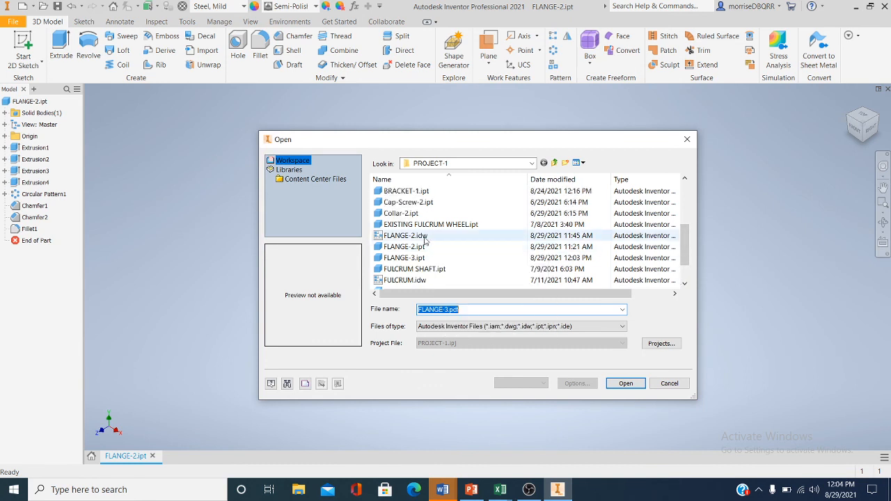
left_click(626, 384)
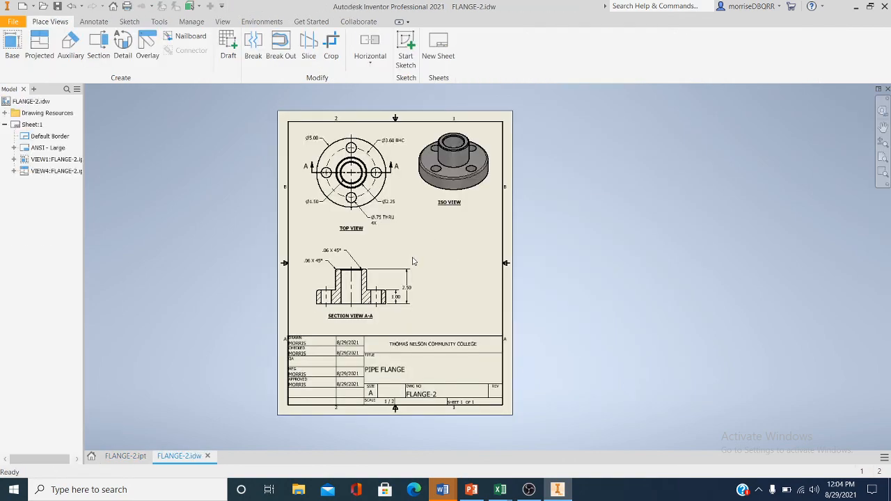
scroll(415, 259, "down", 7)
scroll(415, 259, "up", 6)
mouse_move(415, 263)
middle_mouse_down()
mouse_move(420, 302)
mouse_move(445, 248)
mouse_move(435, 216)
mouse_move(428, 220)
middle_mouse_up()
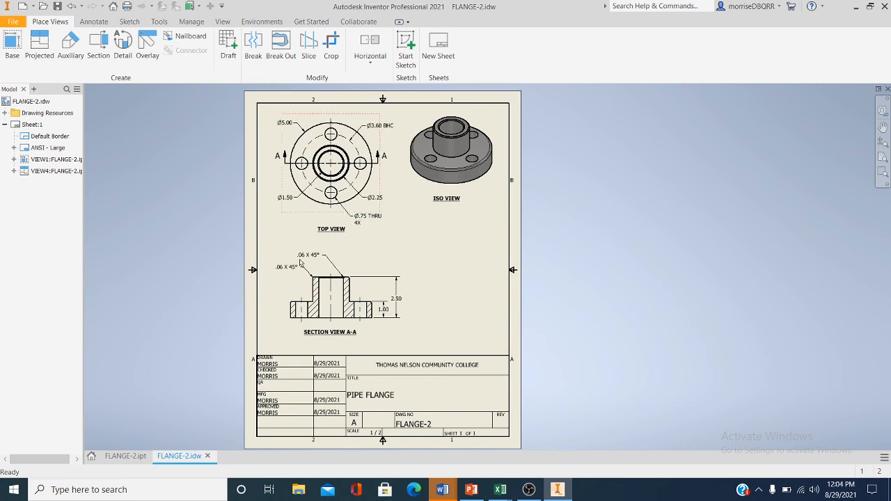
- Compare the FLANGE-2 part model with its FLANGE-2.idw drawing sheet and return to the part
left_click(112, 456)
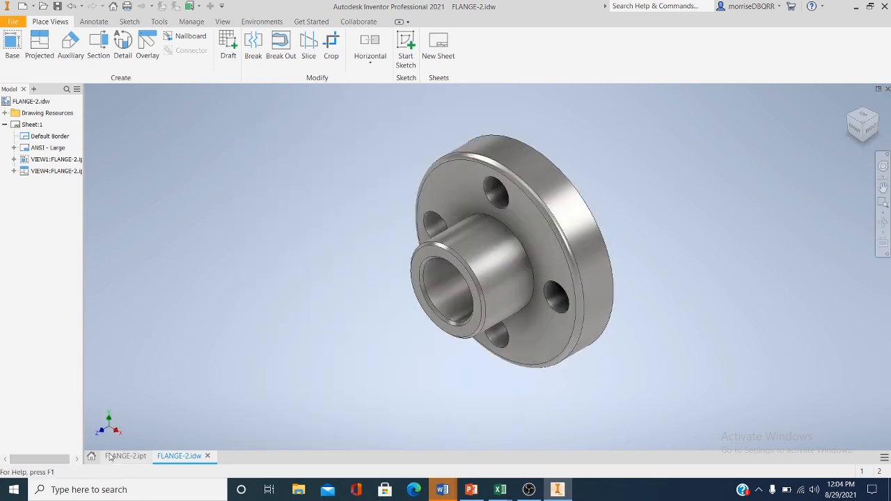
left_click(191, 456)
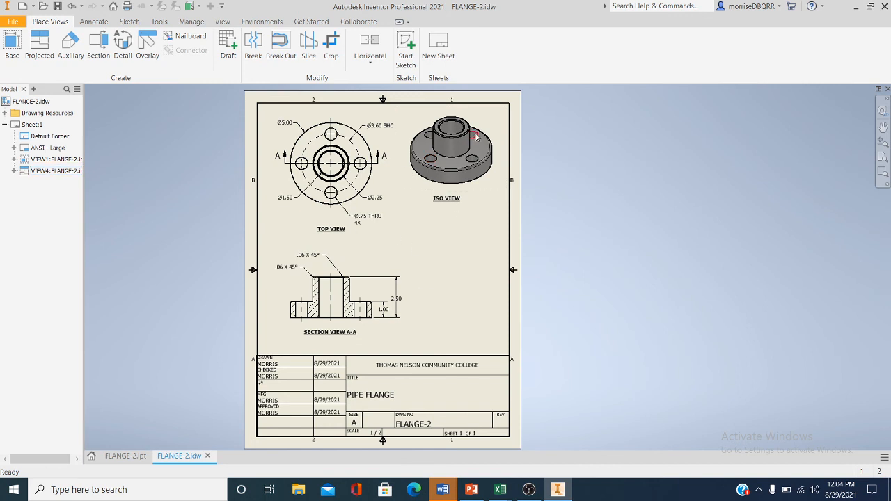
left_click(127, 457)
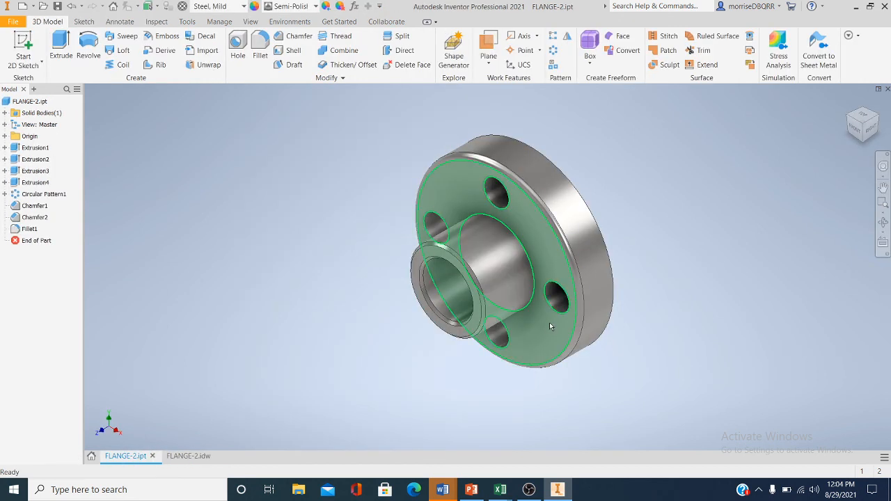
mouse_move(549, 322)
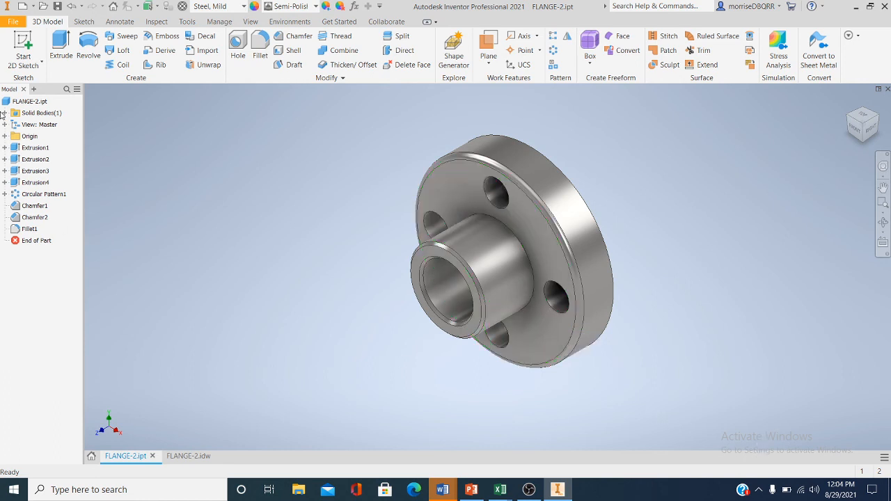
- Open the part FLANGE-3.ipt from the PROJECT-1 workspace folder
left_click(10, 23)
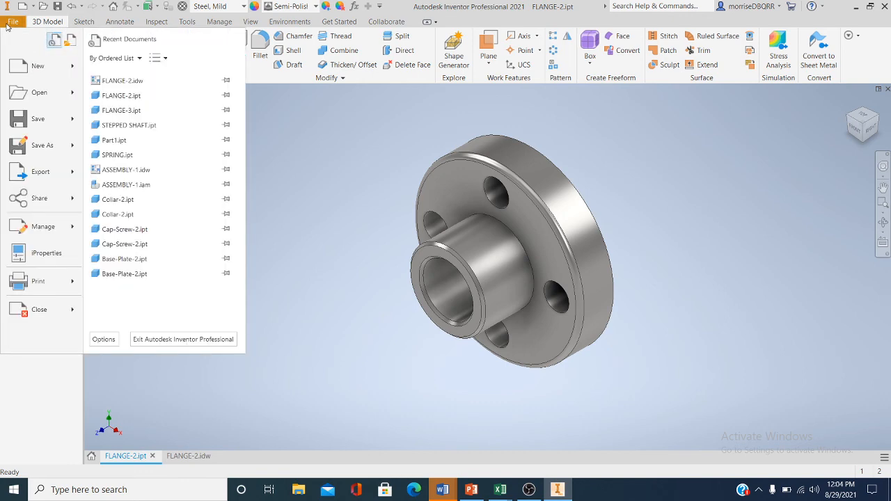
left_click(32, 92)
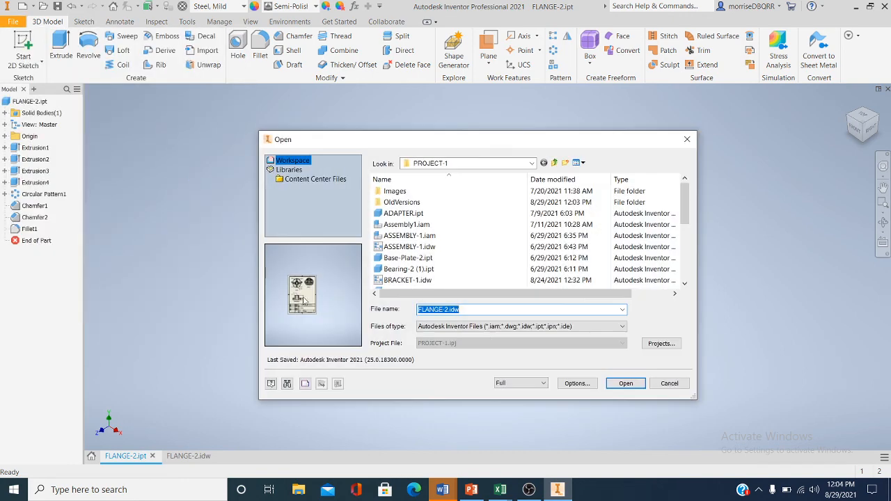
left_click_drag(684, 203, 681, 249)
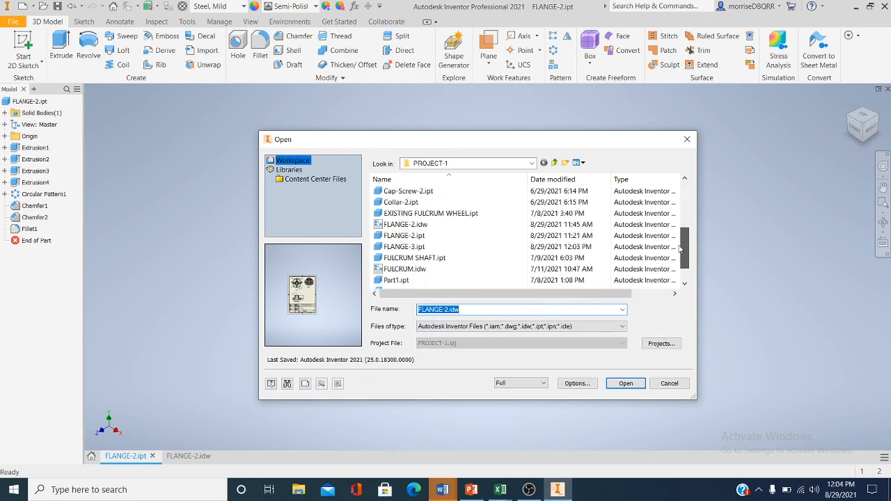
left_click(438, 247)
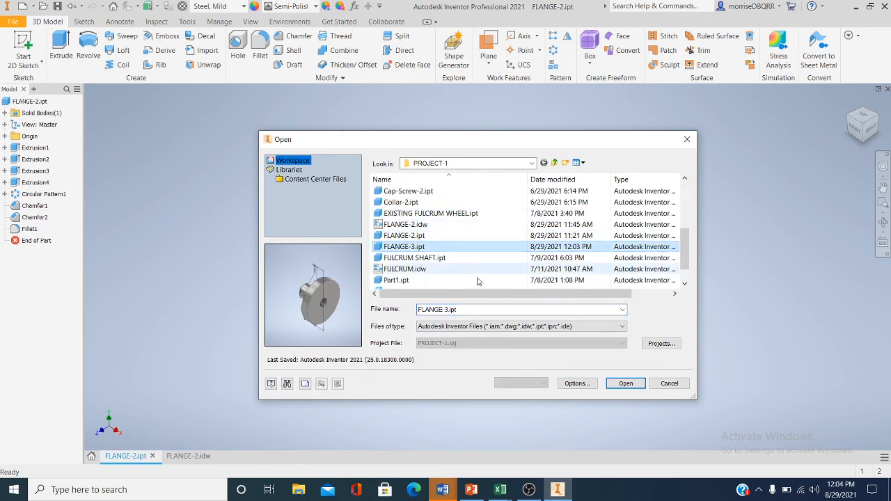
left_click(609, 383)
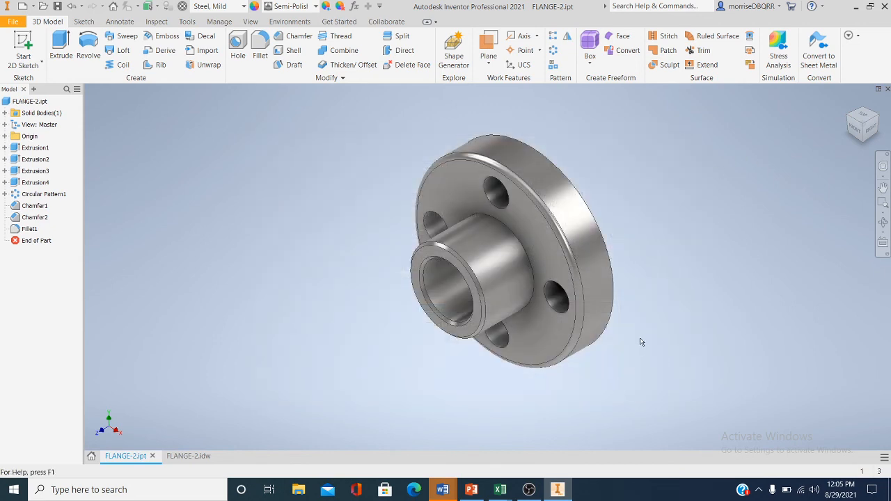
- Orient FLANGE-3 to the left view, rotate it 90 degrees clockwise, and set an isometric view from the back-top-left corner
left_click(856, 132)
left_click(850, 113)
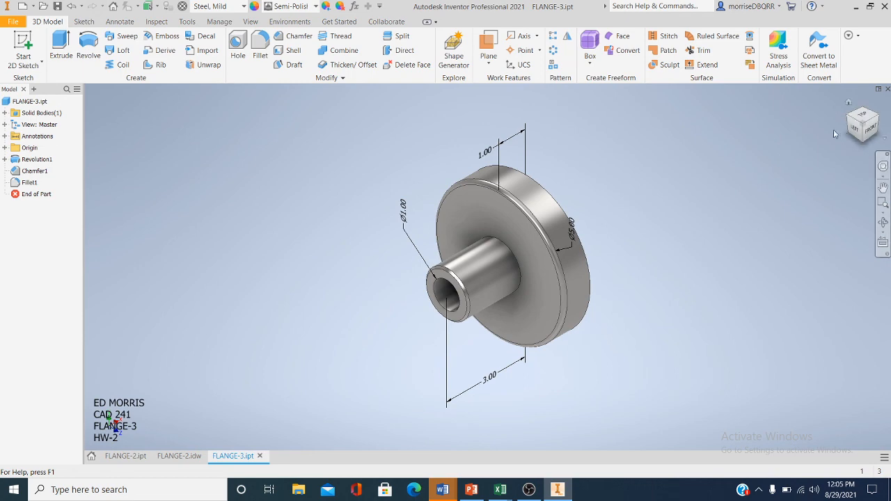
left_click(855, 133)
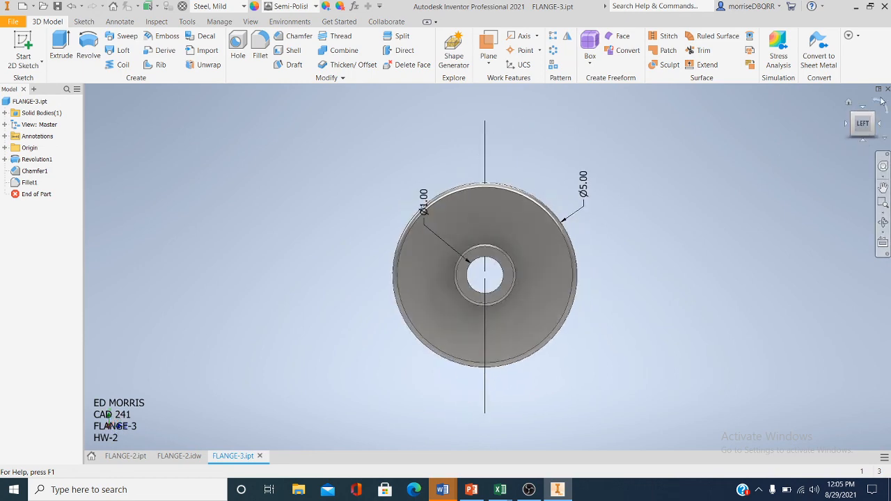
left_click(885, 111)
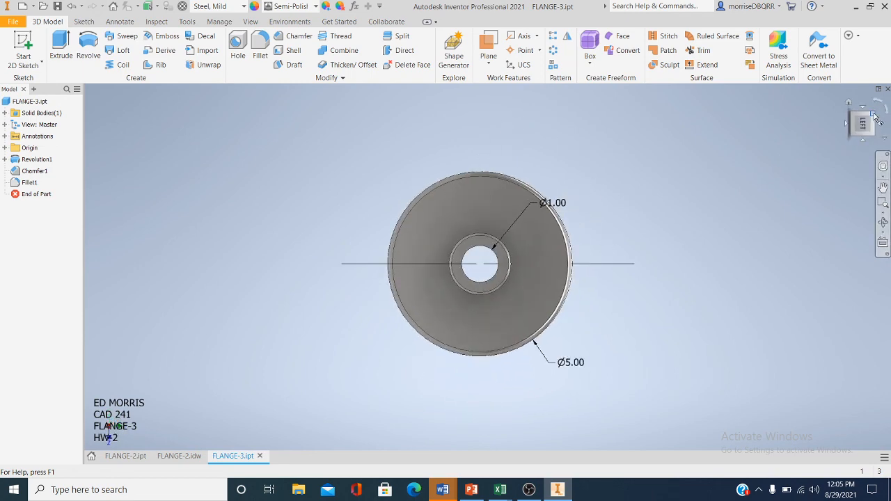
left_click(874, 115)
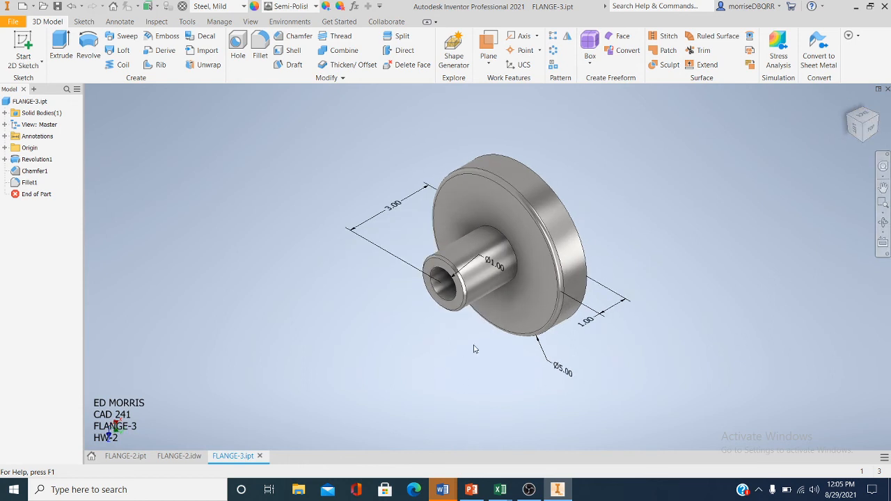
- Export the reoriented FLANGE-3 part as FLANGE-3.pdf in the PROJECT-1 folder, replacing the existing file
left_click(14, 22)
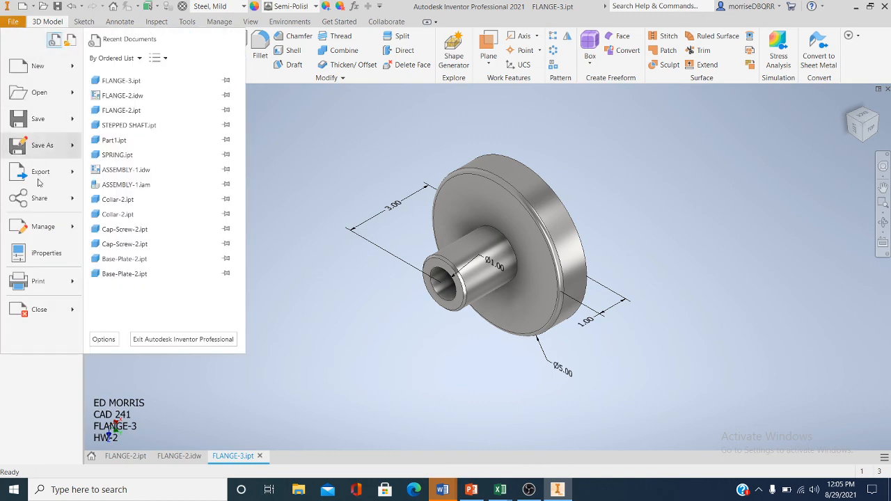
mouse_move(39, 185)
left_click(136, 147)
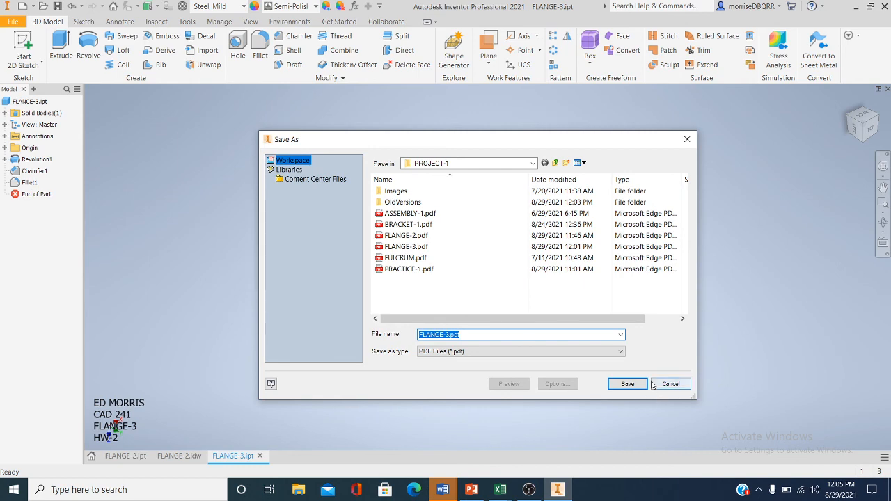
left_click(631, 387)
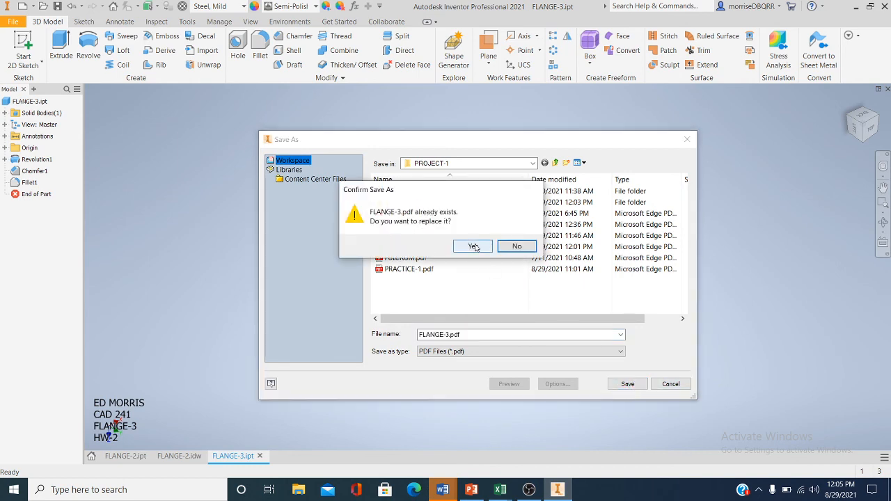
left_click(473, 246)
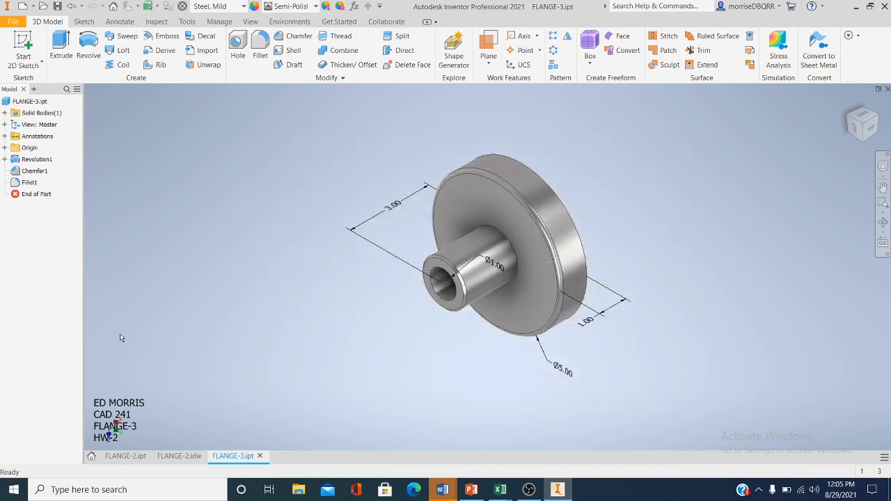